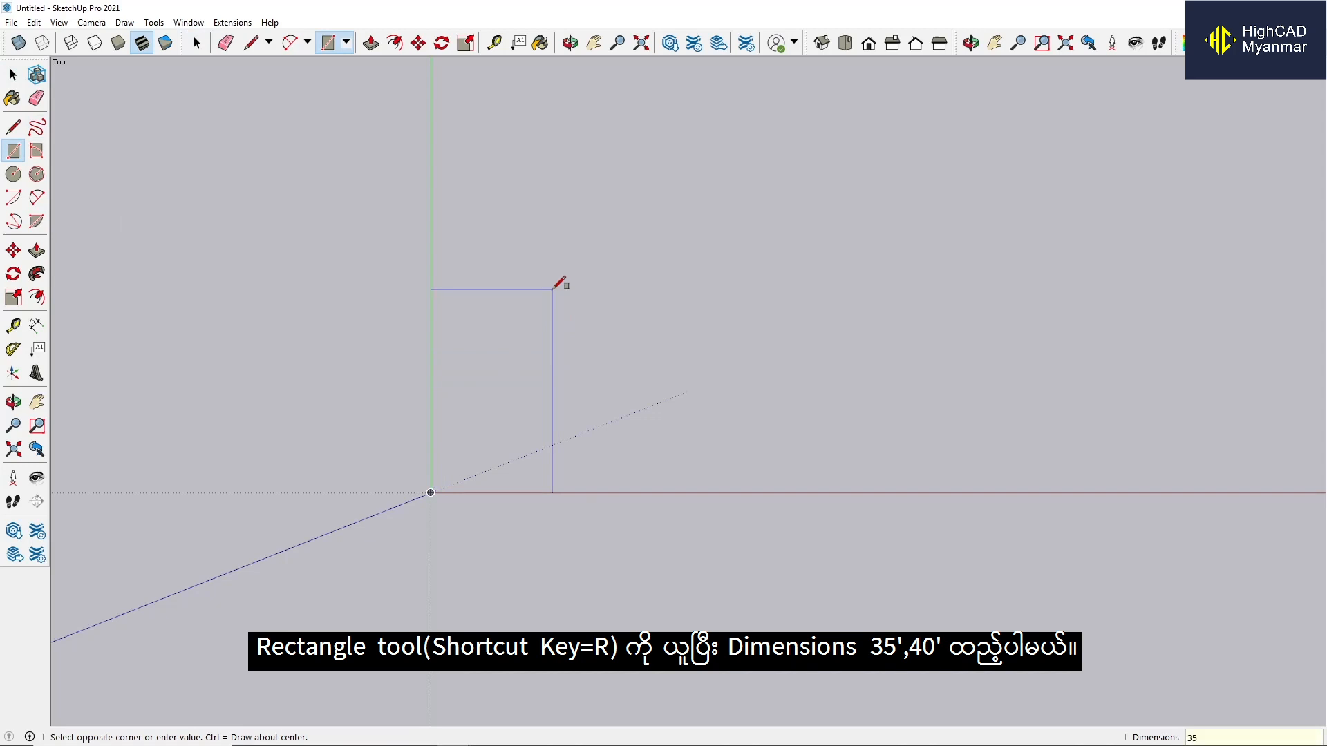
Draw a 35' by 40' rectangle starting at the origin in the top view.
key("Return")
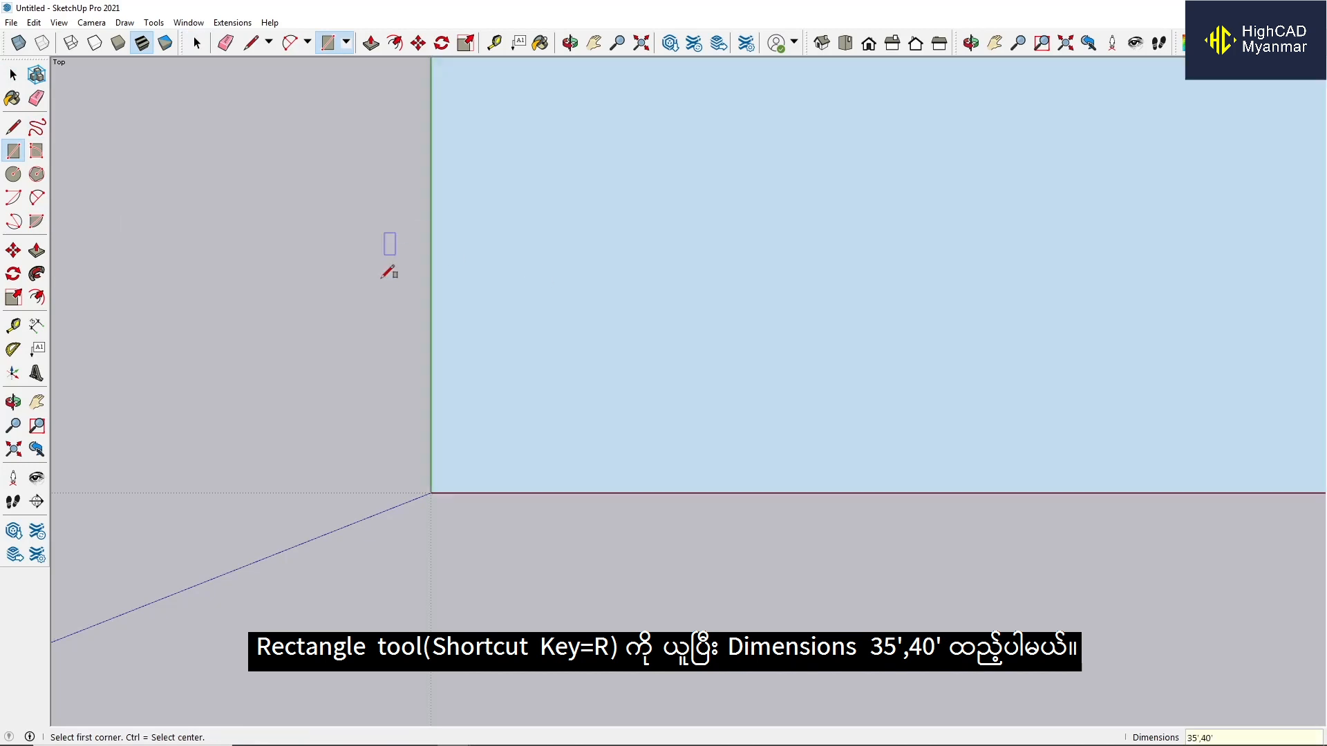
scroll(297, 553, "down", 4)
key("space")
Place two horizontal guides above the rectangle's lower edge, the first 5' from it and the second 5' further up.
scroll(311, 616, "down", 3)
scroll(532, 414, "up", 1)
key("t")
scroll(490, 576, "up", 1)
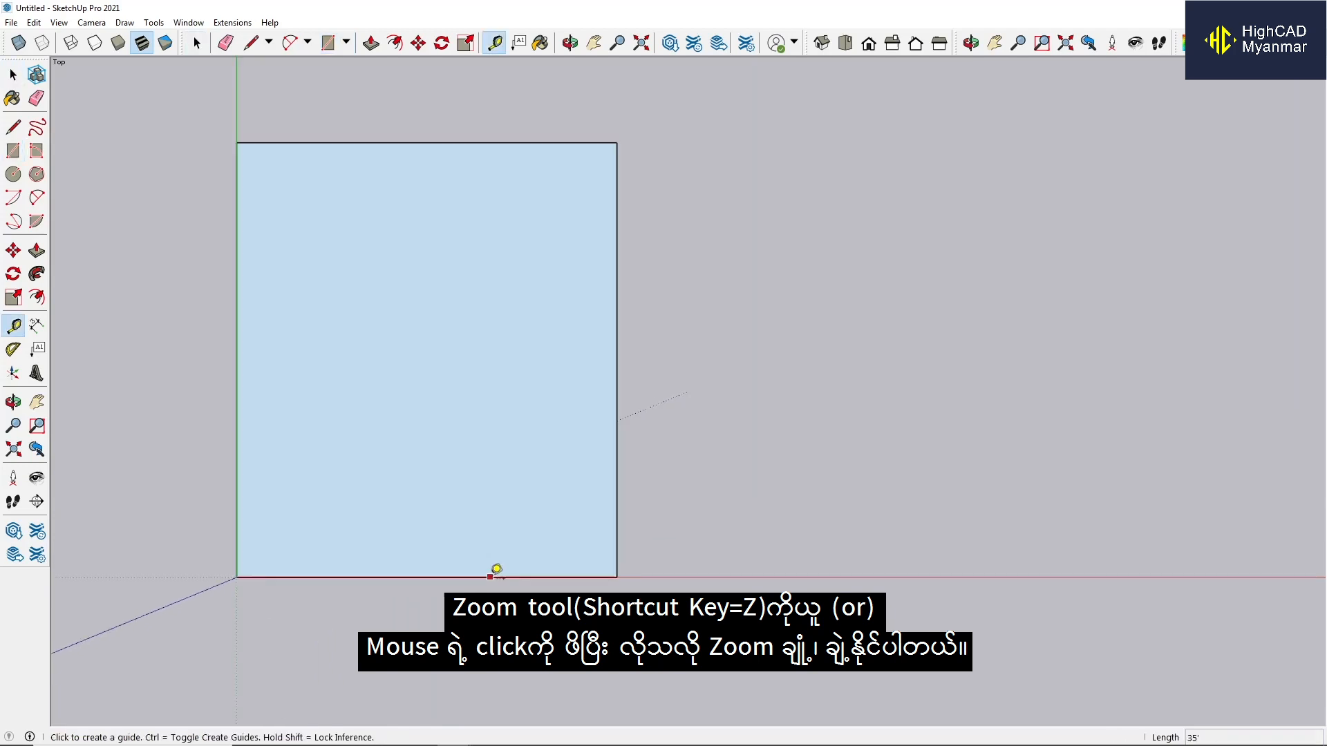
left_click(494, 577)
type("5'")
key("Return")
left_click(470, 524)
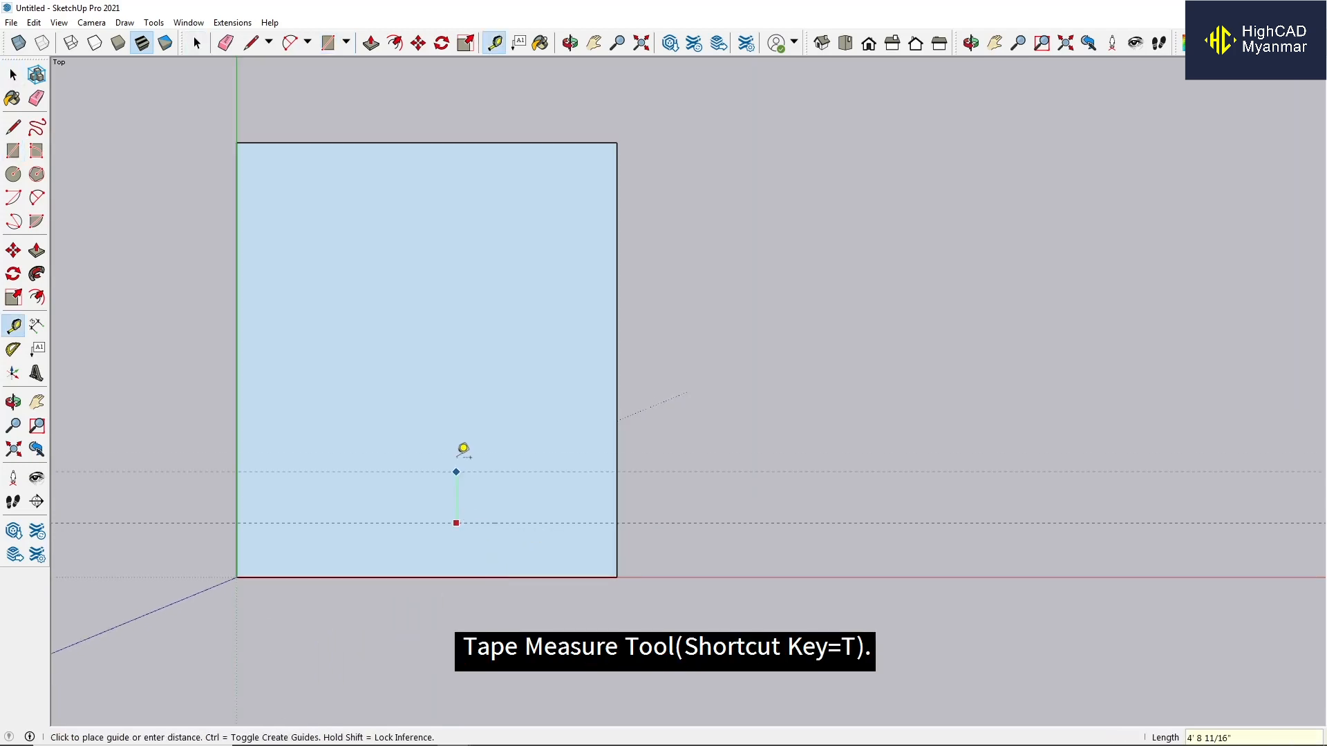
type("5'")
key("Return")
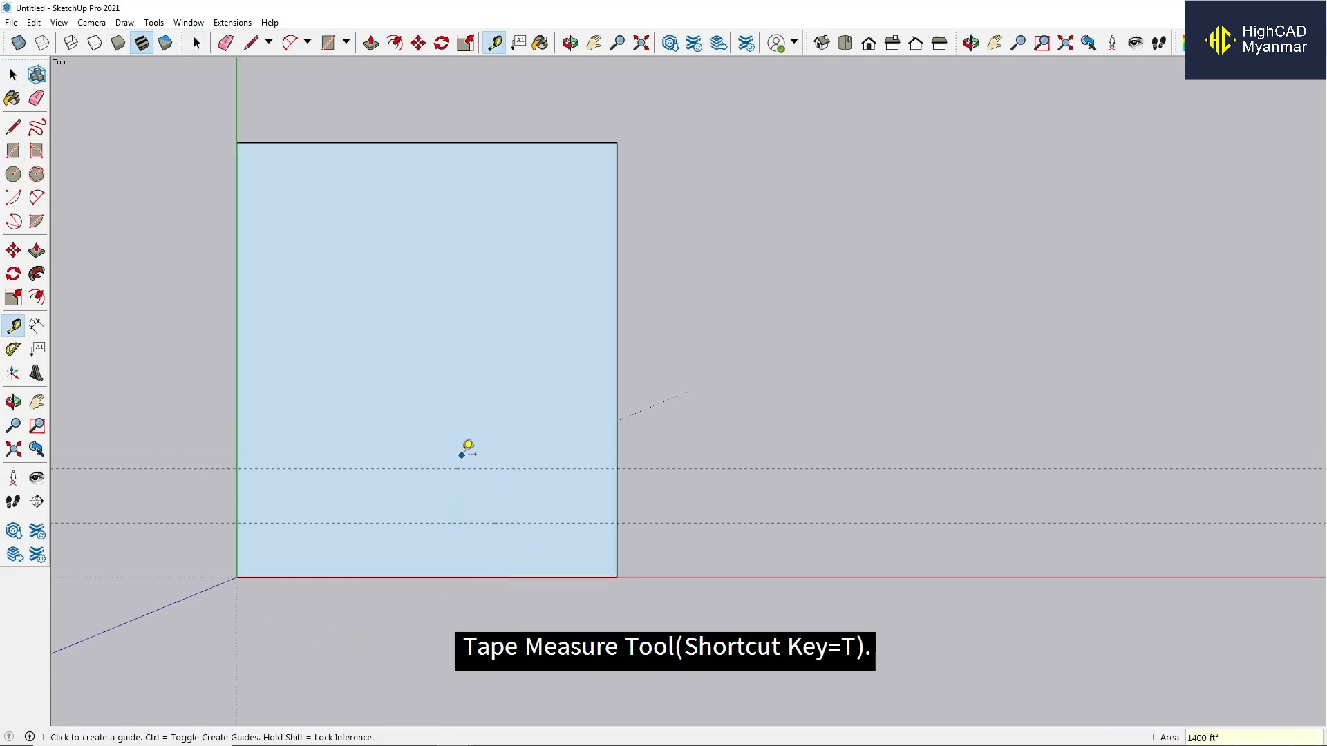
Place a vertical guide 11'6" in from the rectangle's left edge and a second one at the same spacing beyond it.
left_click(237, 413)
type("11'6")
key("Return")
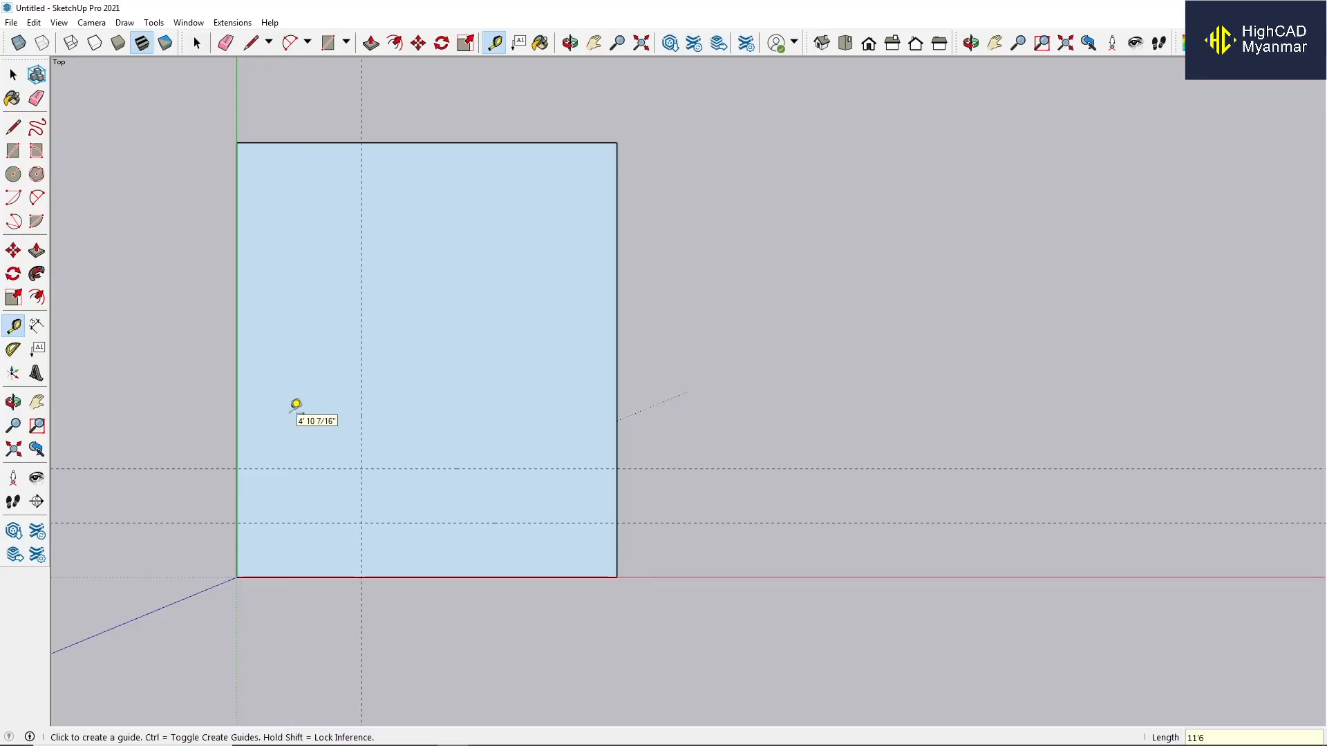
left_click(362, 421)
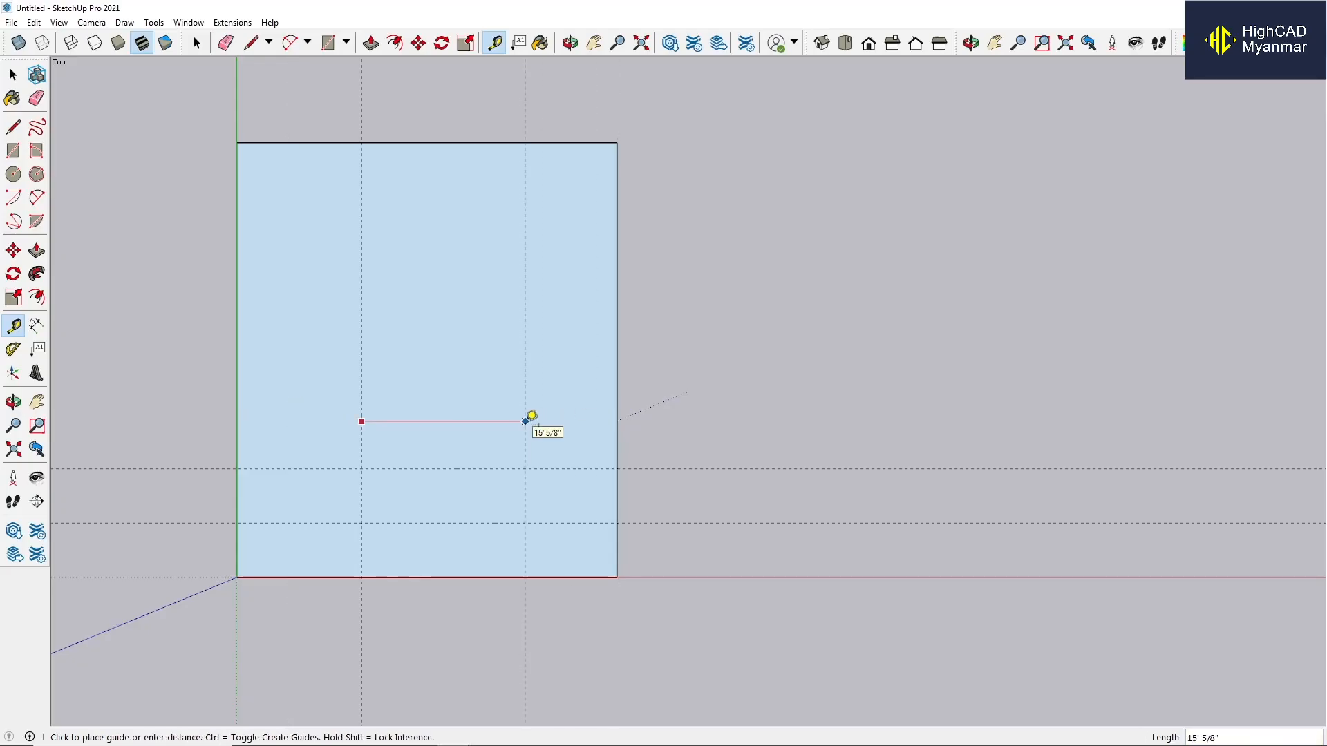
type("11'")
key("Return")
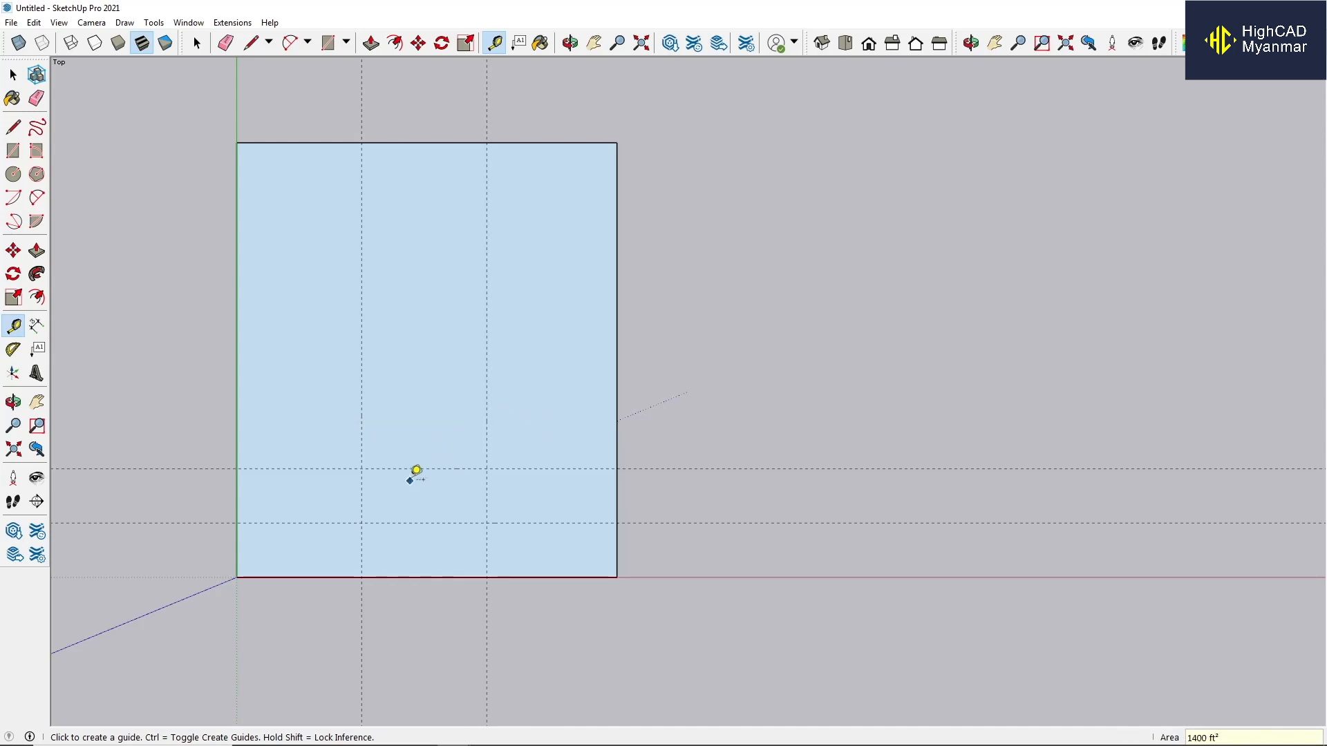
Draw a stepped line along the guide intersections, from the rectangle's lower edge up to its left edge.
key("l")
left_click(486, 577)
left_click(486, 524)
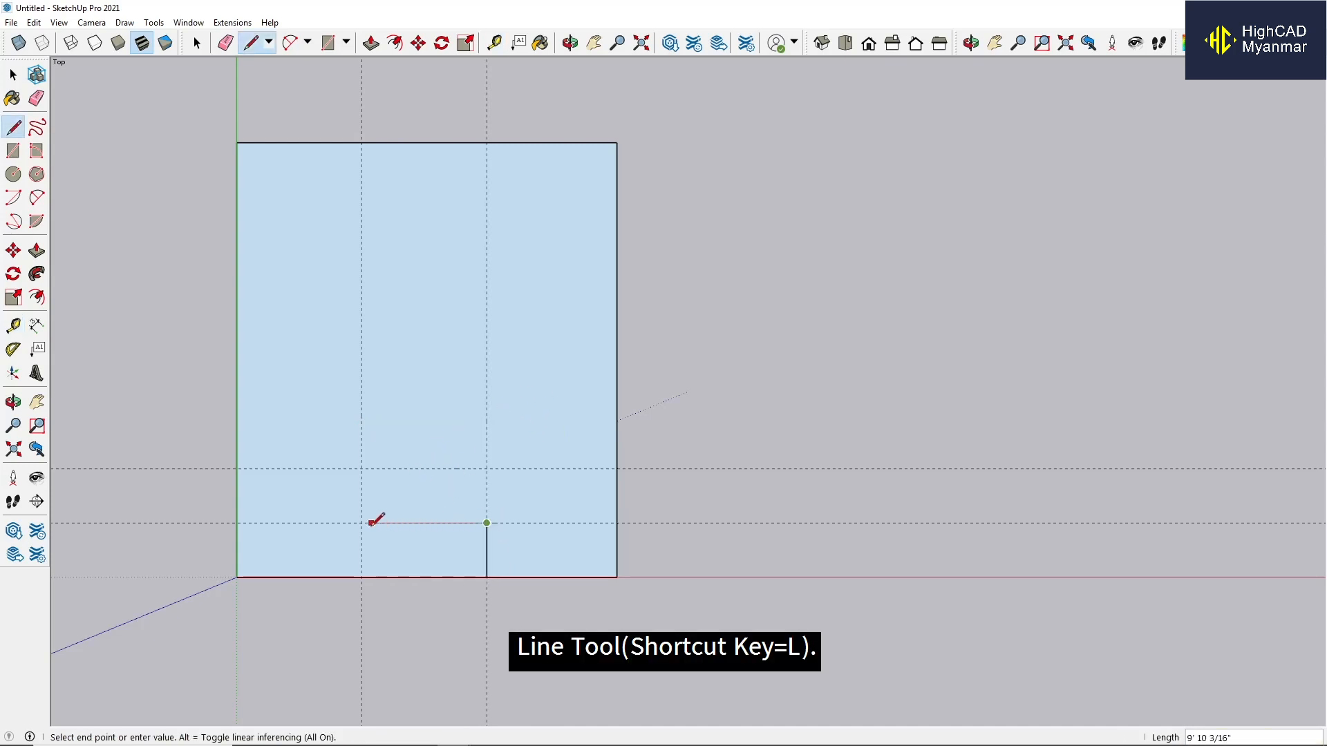
left_click(362, 523)
left_click(361, 469)
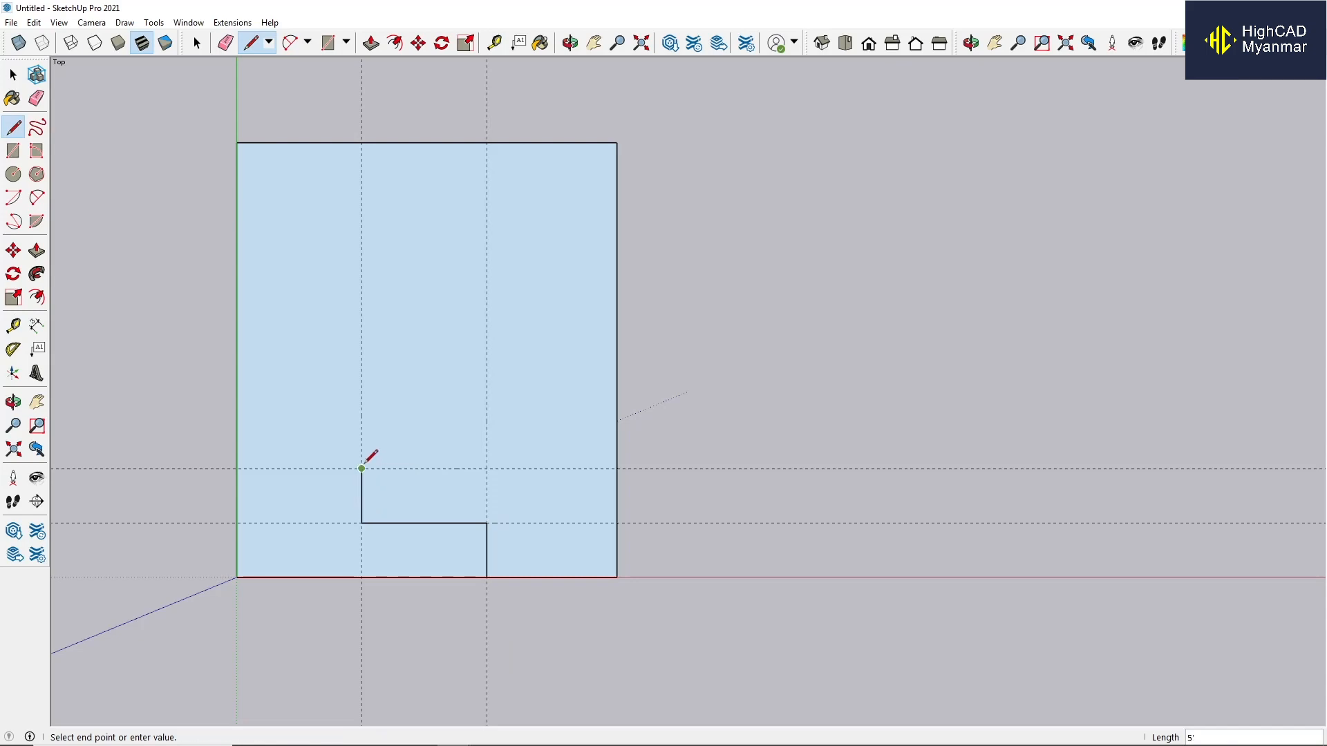
left_click(237, 470)
Erase the rectangle's outer edges at the lower left corner, leaving only the stepped outline.
key("e")
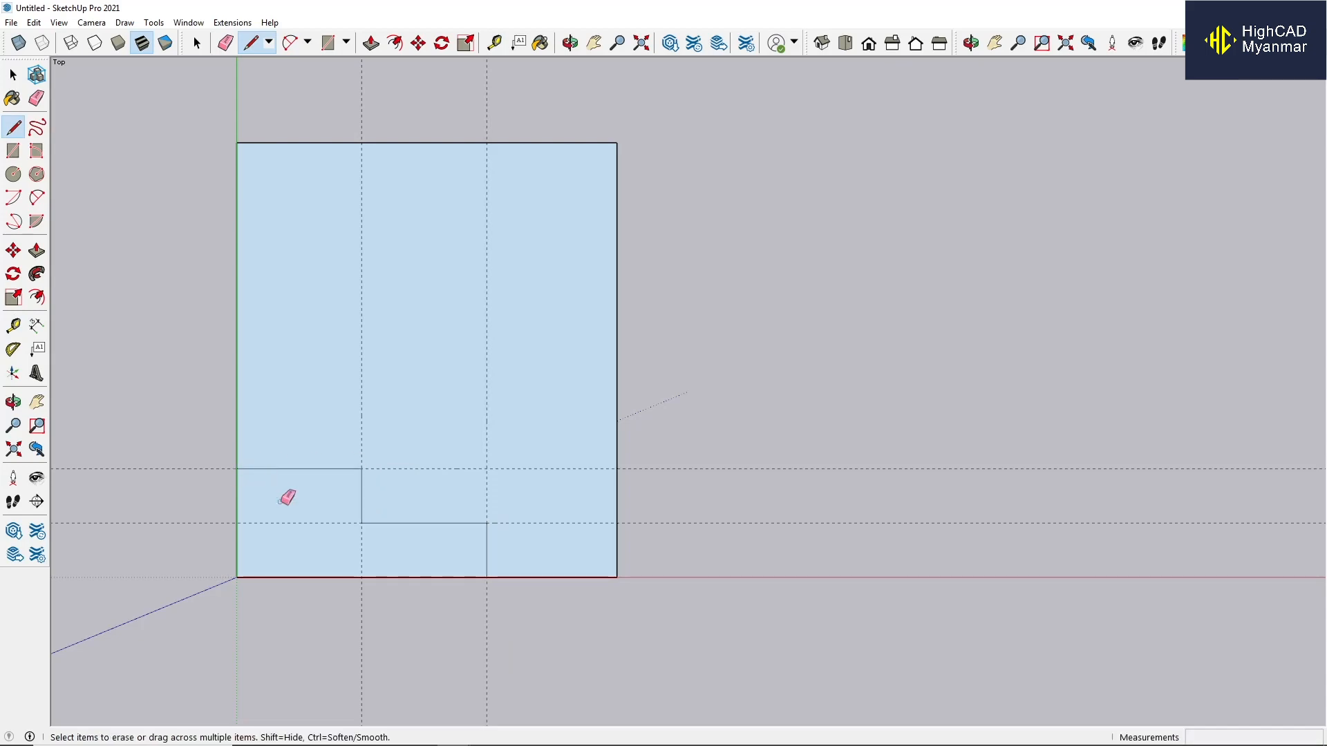
left_click(263, 578)
left_click_drag(228, 584, 221, 584)
left_click_drag(221, 583, 239, 560)
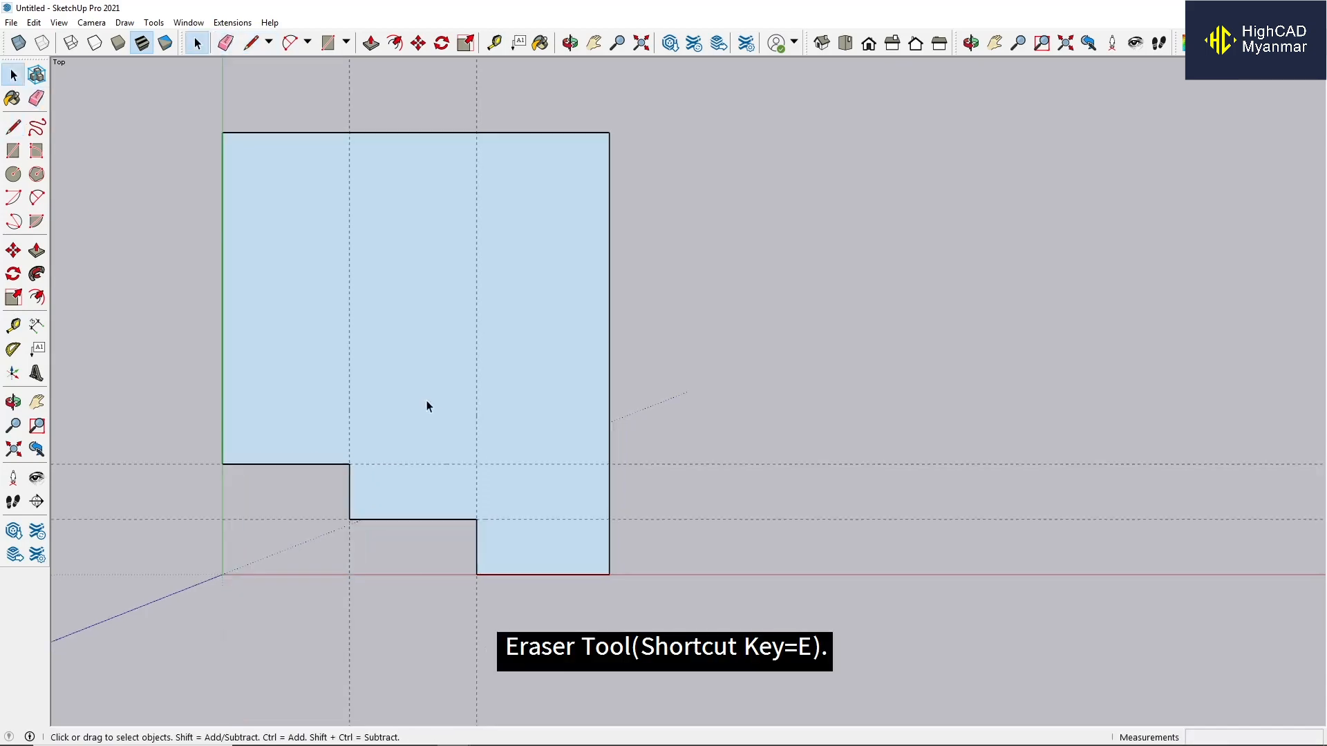
Offset the stepped floor face's outline inward by 6" to form the wall thickness.
left_click(426, 405)
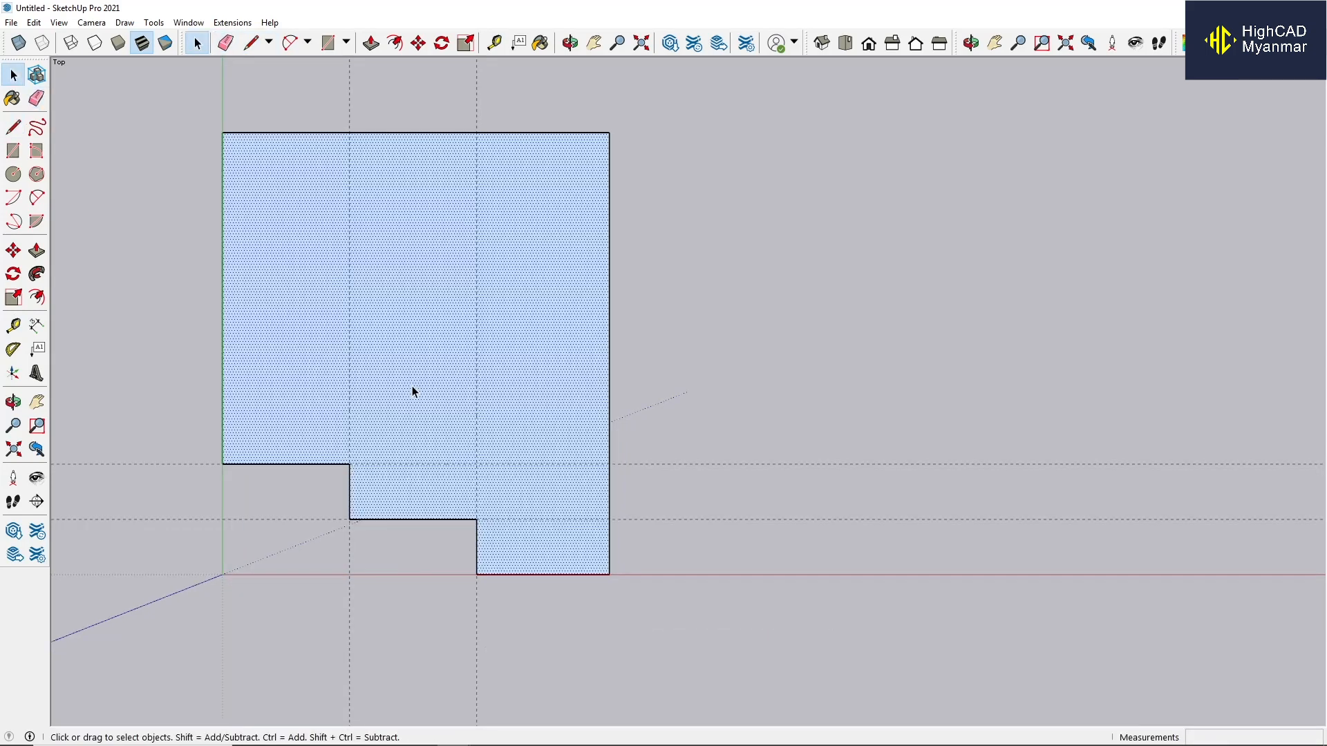
key("f")
left_click(222, 309)
type("6")
key("Return")
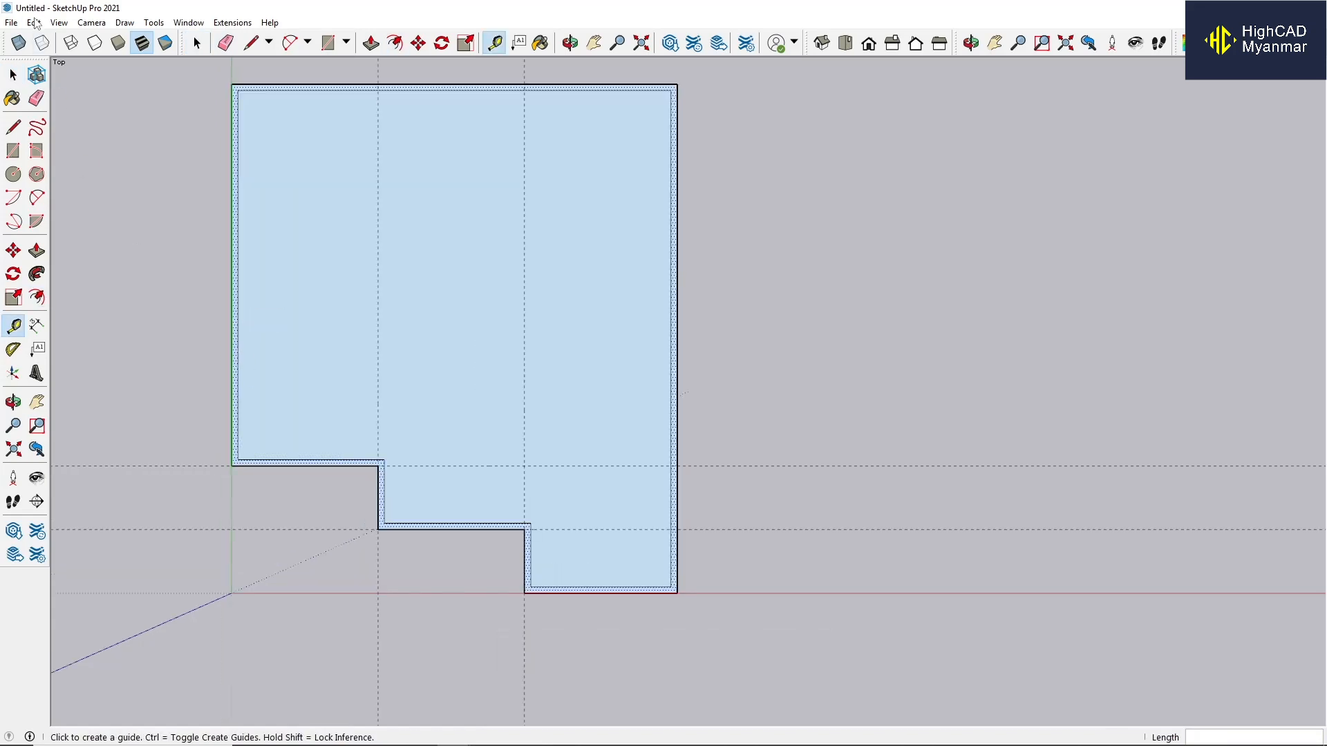
Delete all existing guides and place a new vertical guide 18" outside the plan's left edge.
left_click(34, 22)
left_click(72, 150)
scroll(235, 395, "up", 2)
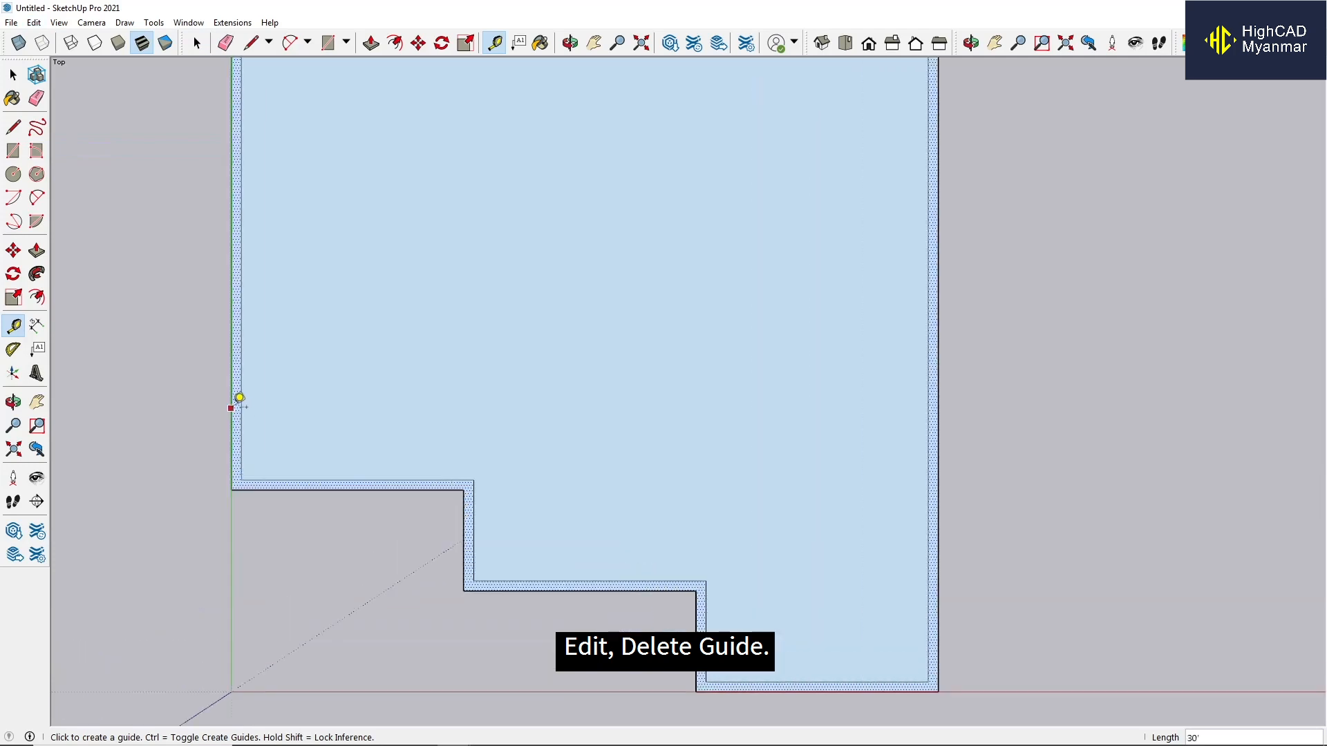
scroll(228, 402, "down", 1)
left_click(221, 407)
left_click(188, 364)
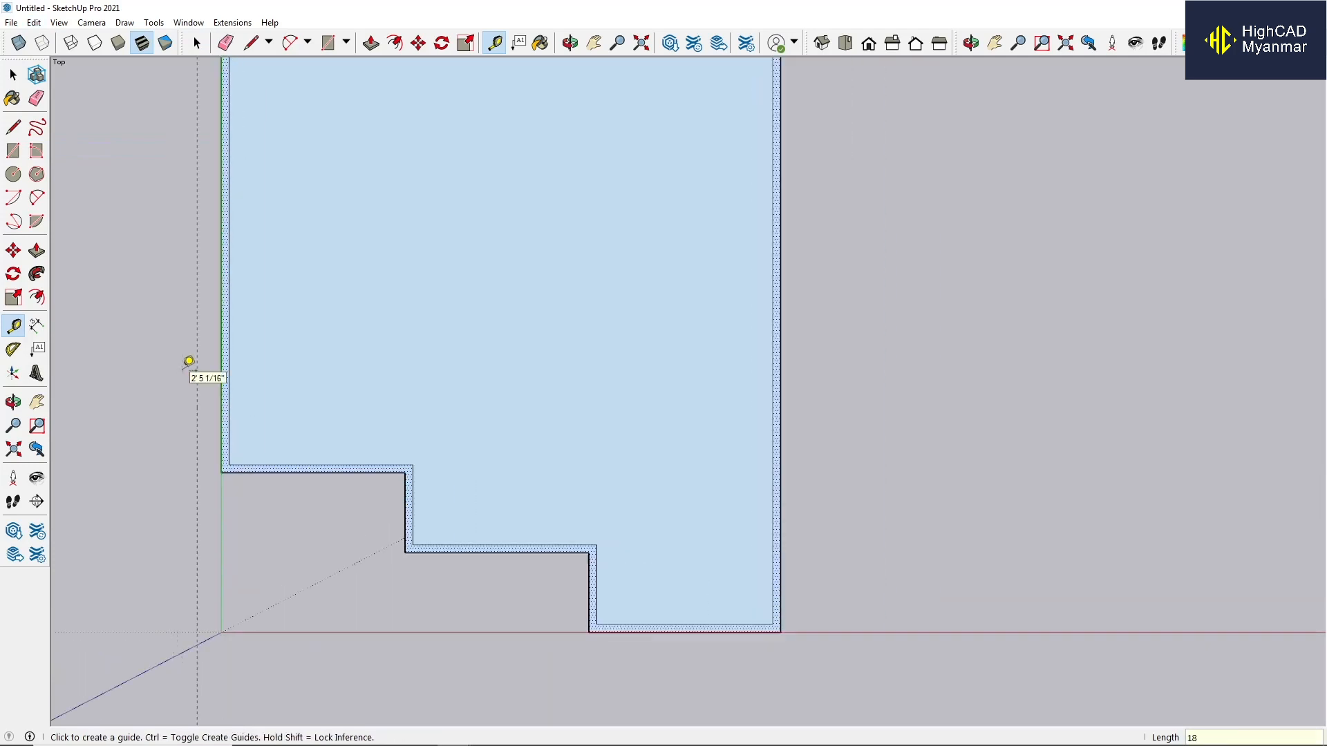
Place a horizontal guide 10' above the lower left inner wall edge and another 6" above that guide.
scroll(243, 450, "up", 3)
left_click(266, 469)
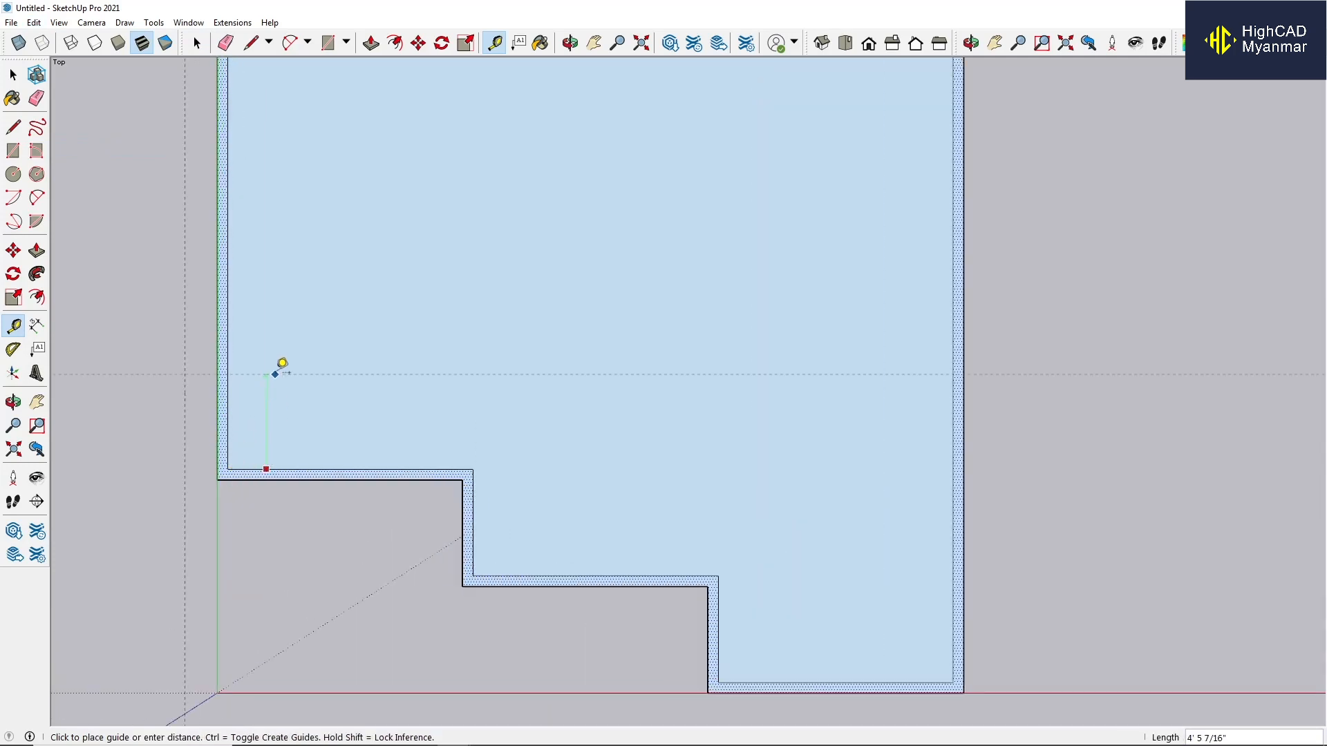
type("10'")
key("Return")
left_click(262, 256)
type("6")
key("Return")
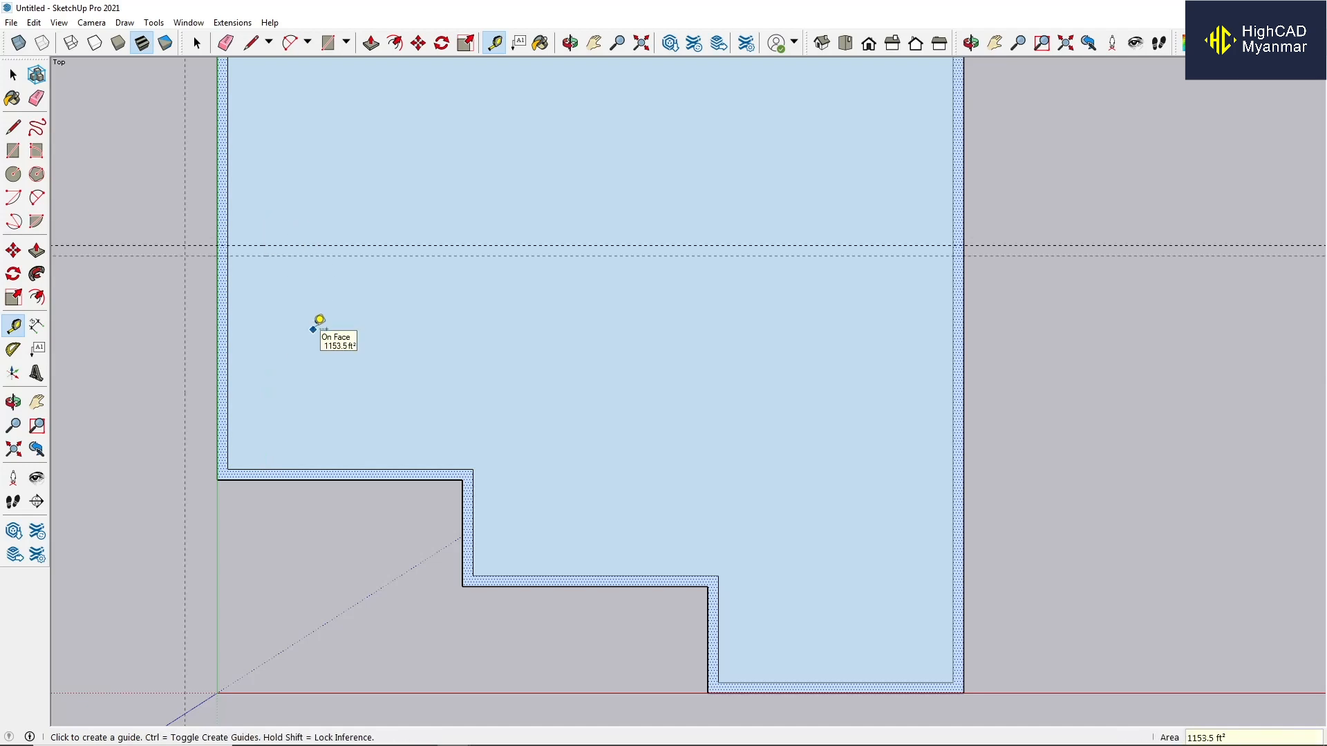
Draw the bump-out outline from the upper guide to the vertical guide, down, and back to the plan's lower left corner.
key("l")
left_click(218, 245)
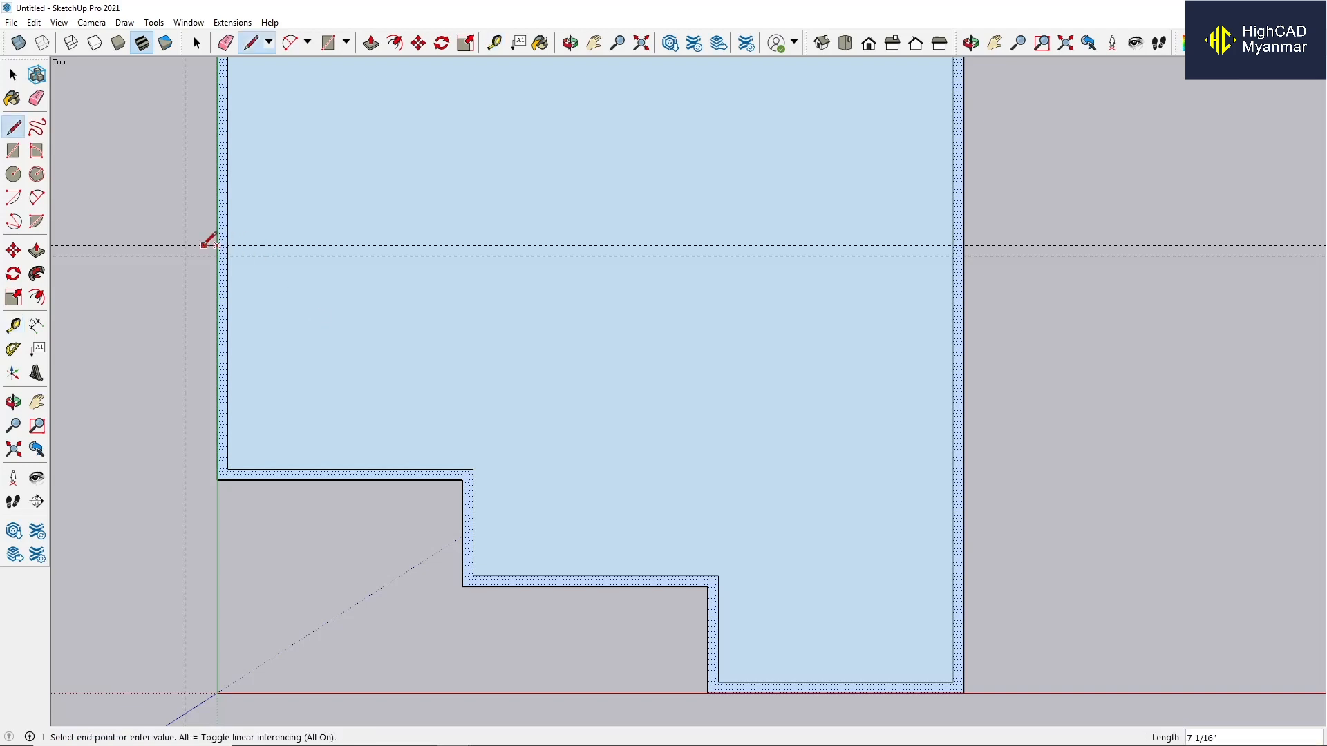
left_click(185, 245)
left_click(185, 478)
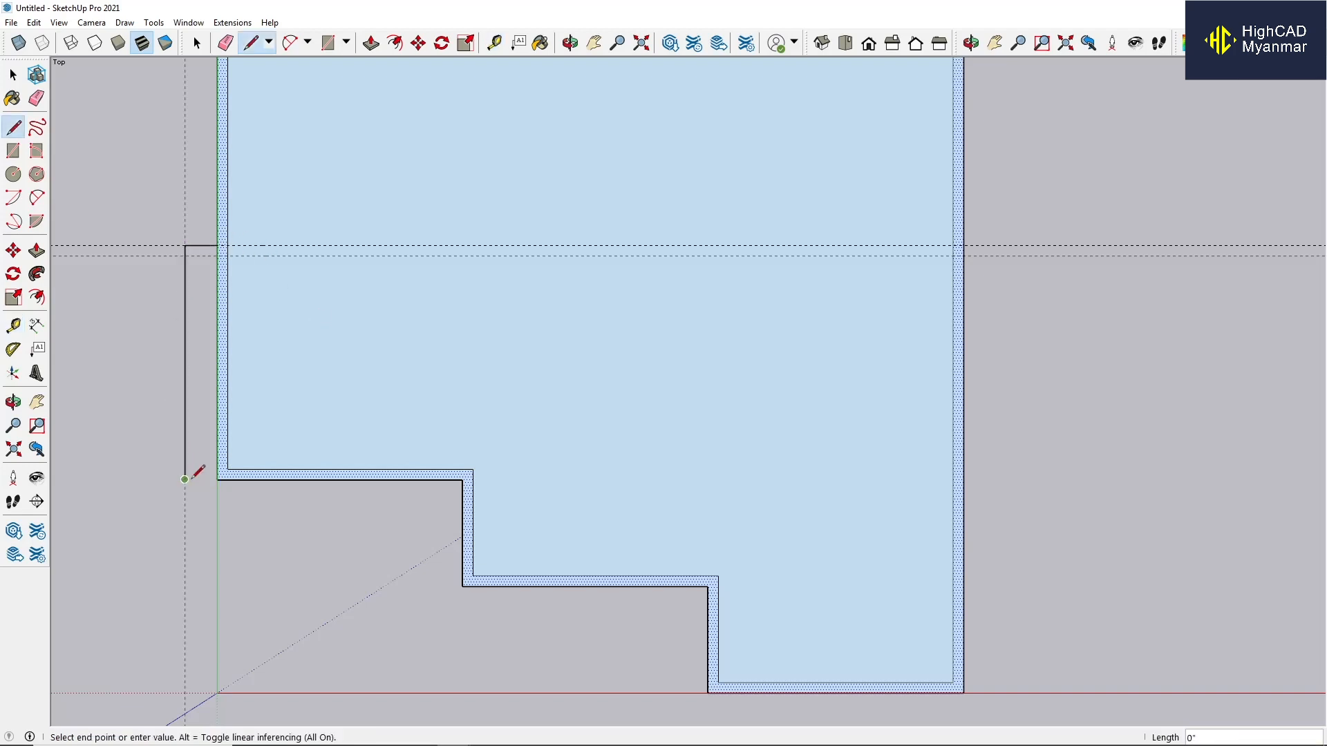
left_click(218, 479)
key("space")
Offset the bump-out's three outer edges inward by 6".
scroll(198, 281, "up", 1)
scroll(206, 237, "up", 1)
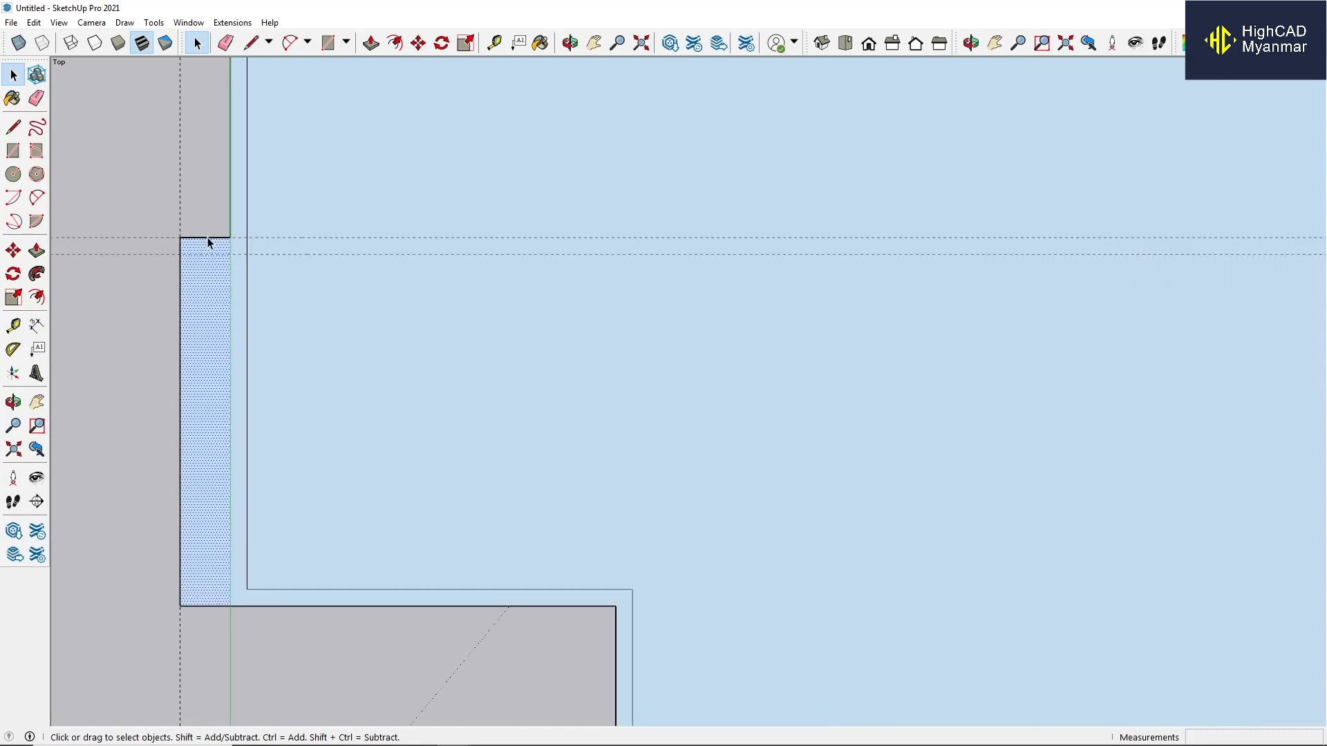
left_click(207, 238)
left_click(221, 607, "ctrl")
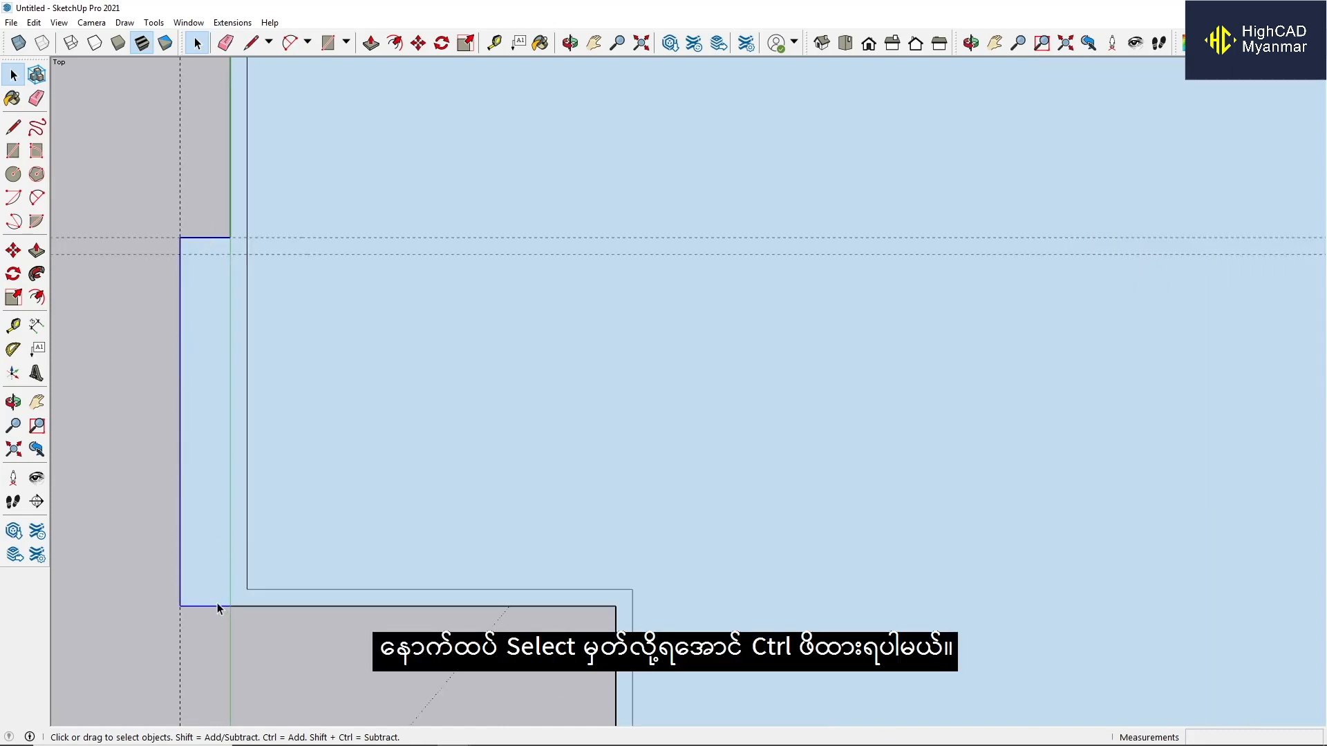
key("f")
left_click(201, 525)
type("6")
key("Return")
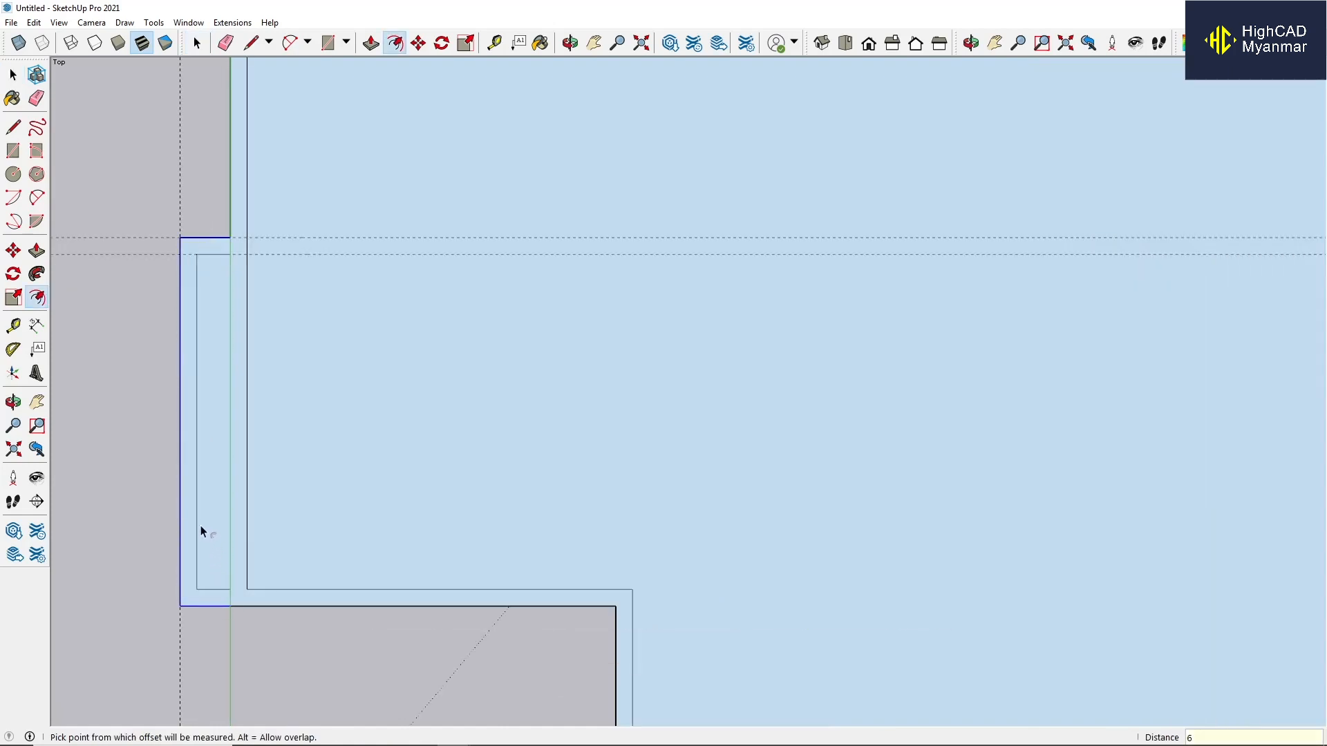
Delete the narrow face enclosed by the bump-out's offset lines.
key("space")
left_click(230, 477)
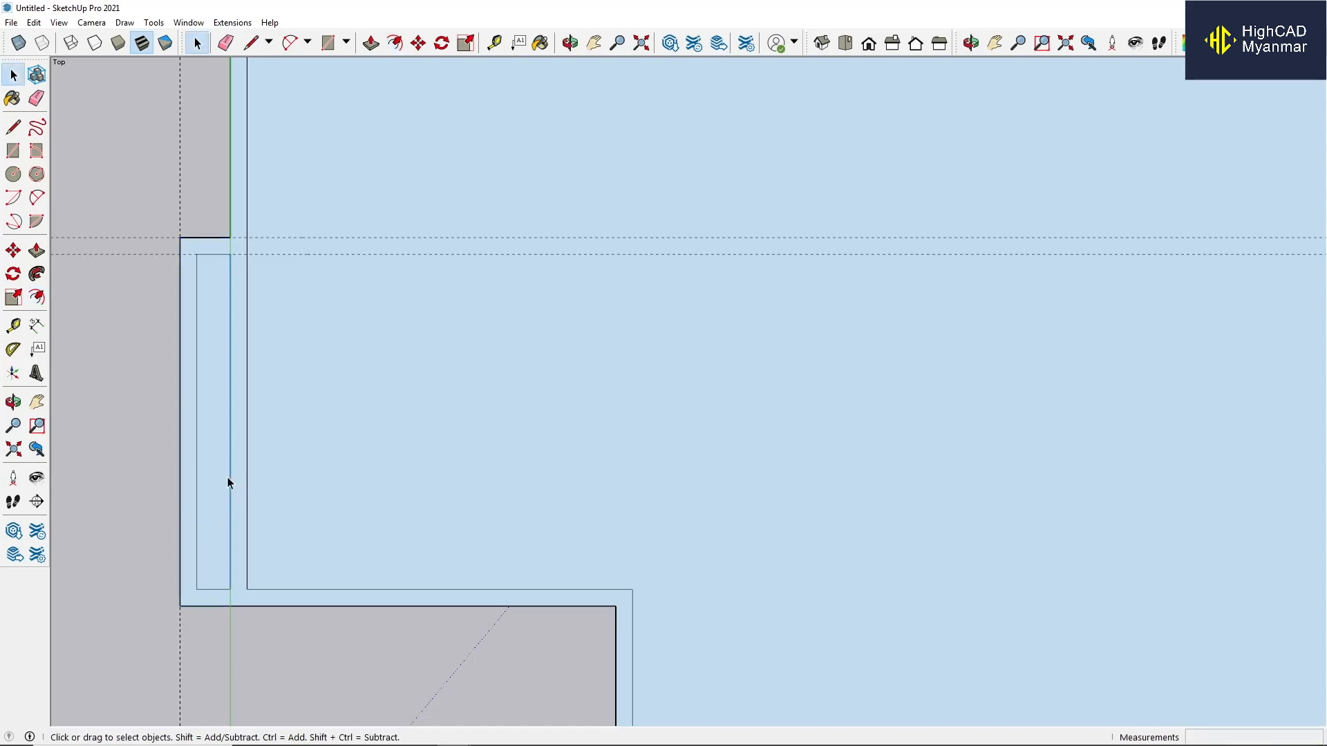
left_click(225, 470)
key("Delete")
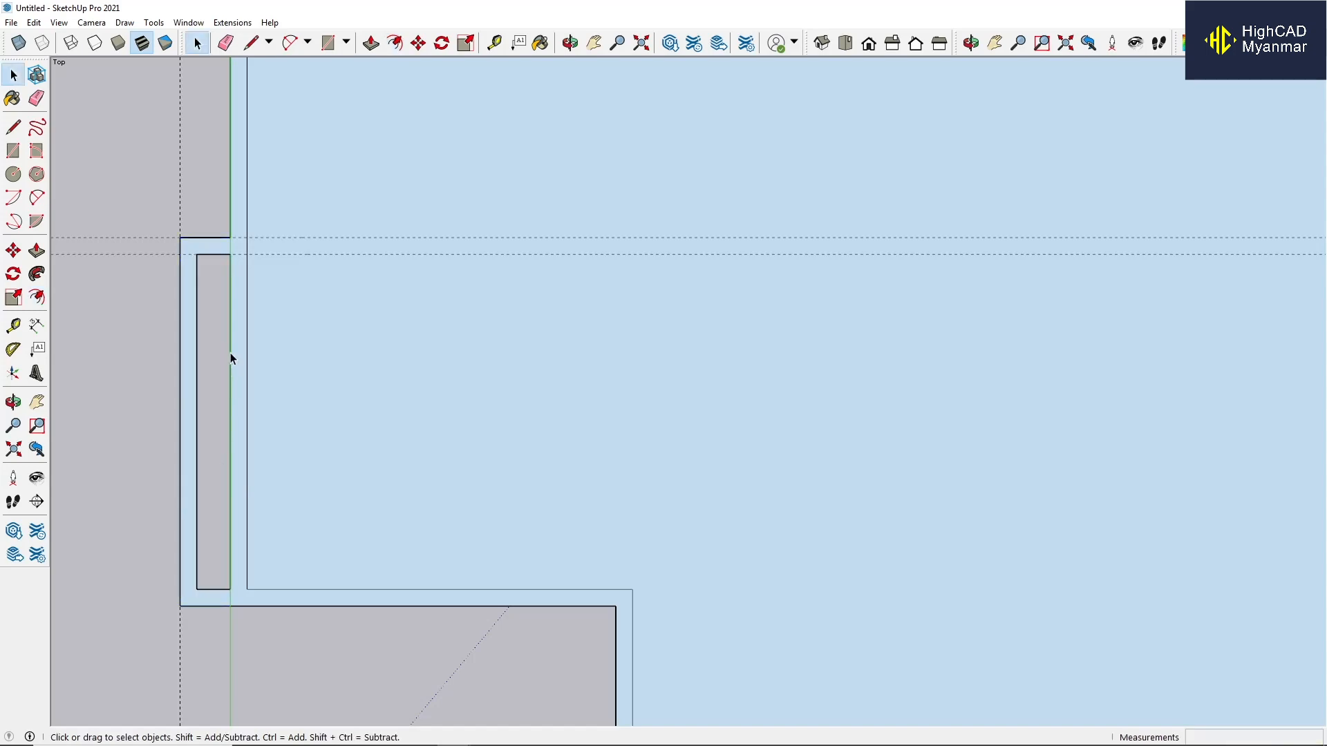
Draw short lines across the wall strip at the bump-out's upper and lower inner corners and delete the outer wall edge between them.
scroll(238, 298, "up", 2)
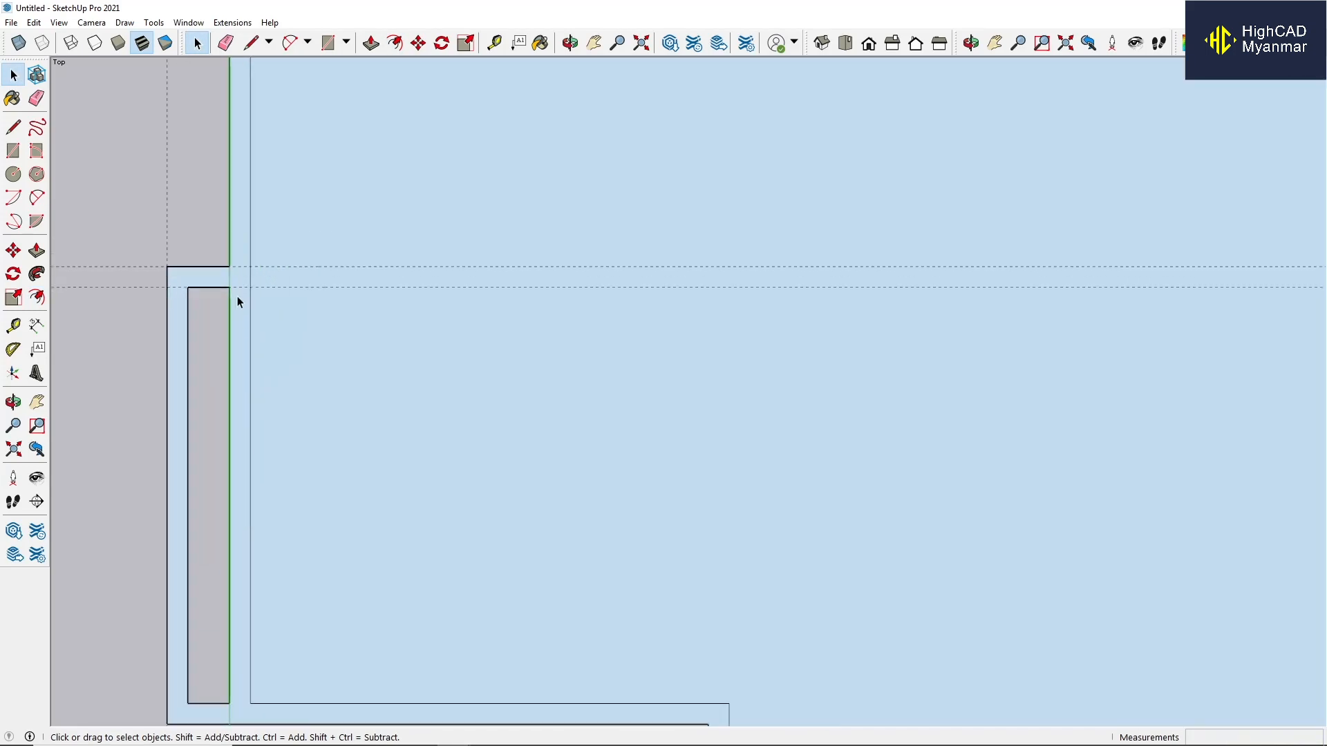
key("l")
scroll(222, 267, "up", 1)
left_click(230, 291)
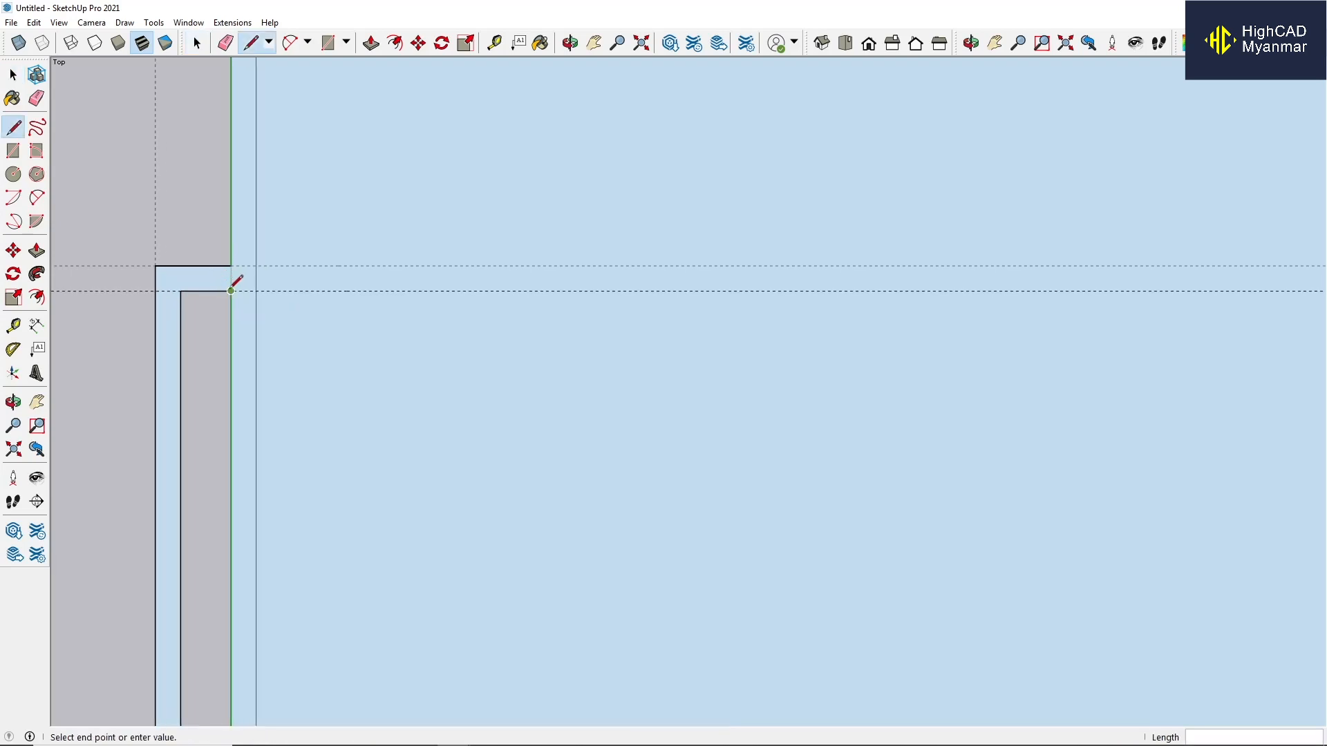
left_click(256, 291)
scroll(232, 301, "down", 1)
scroll(237, 697, "up", 1)
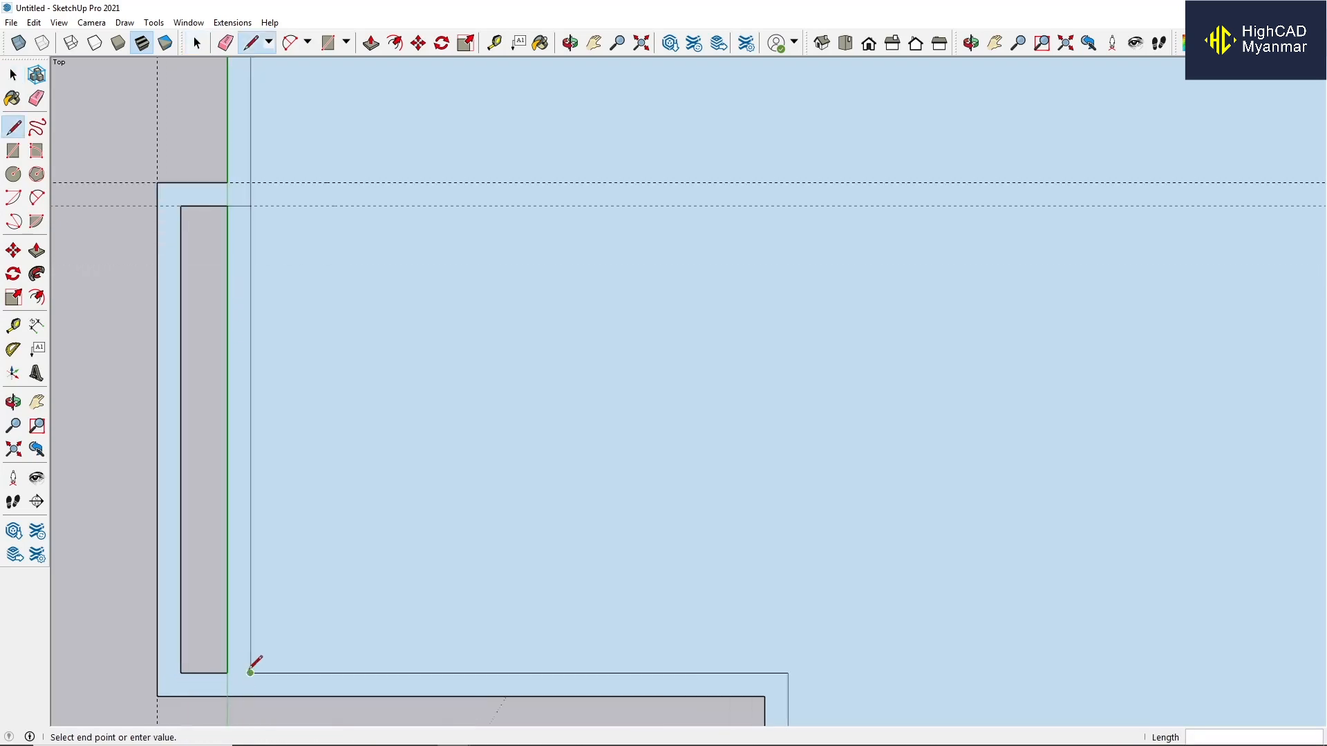
scroll(228, 608, "down", 1)
key("space")
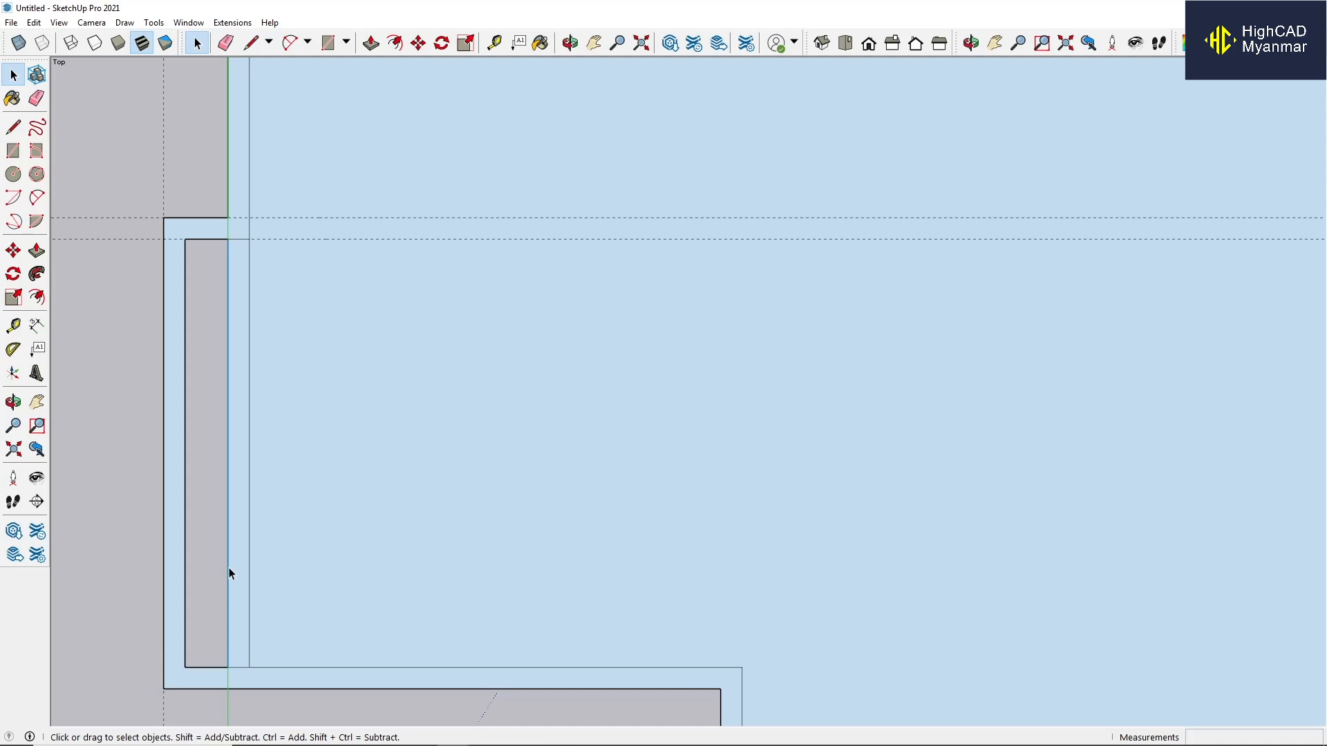
key("Delete")
key("m")
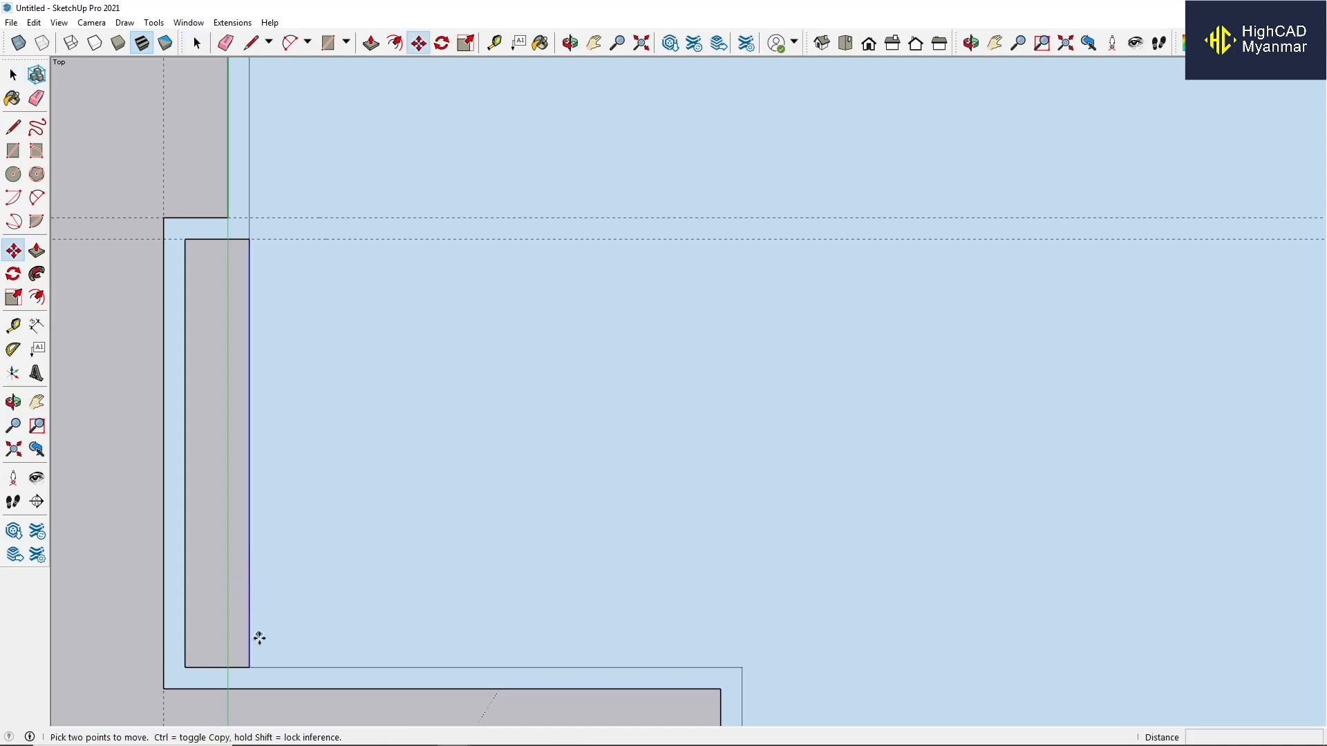
left_click(249, 667)
key("Escape")
scroll(251, 592, "down", 3)
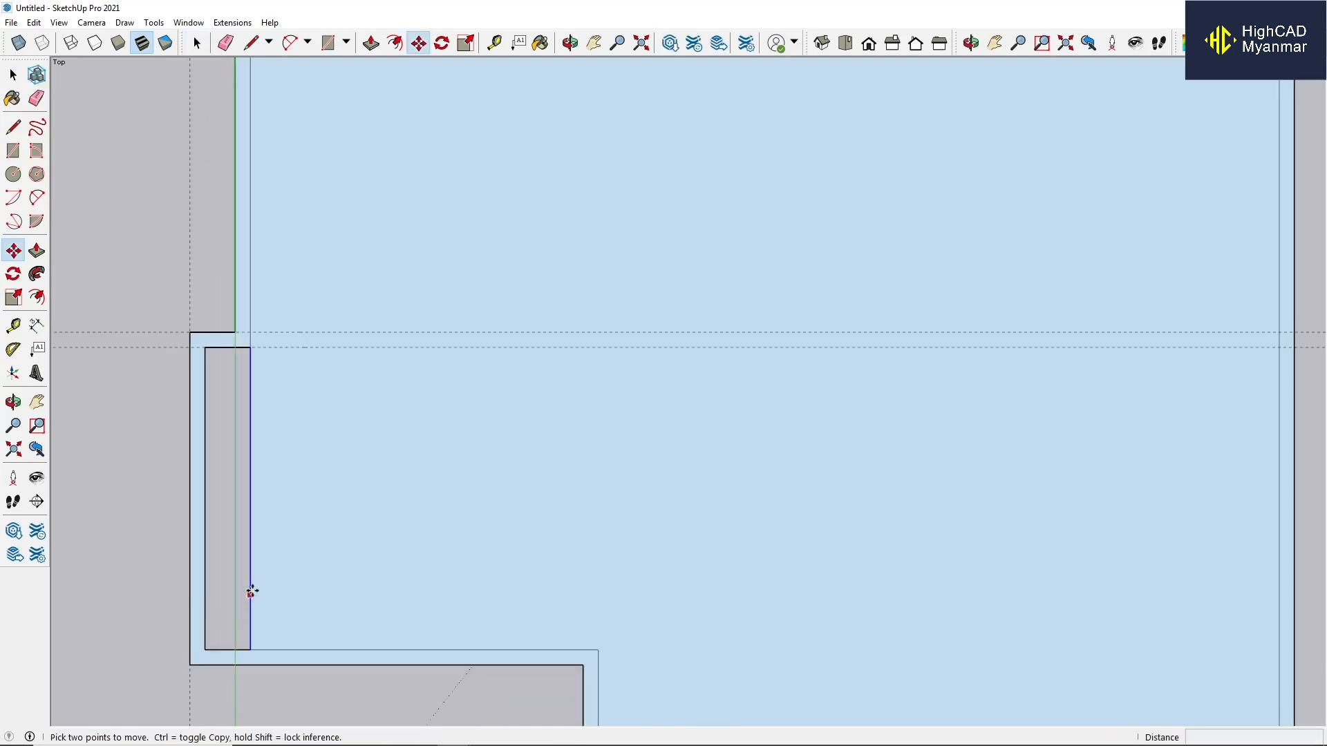
scroll(263, 391, "up", 3)
key("space")
scroll(224, 304, "down", 3)
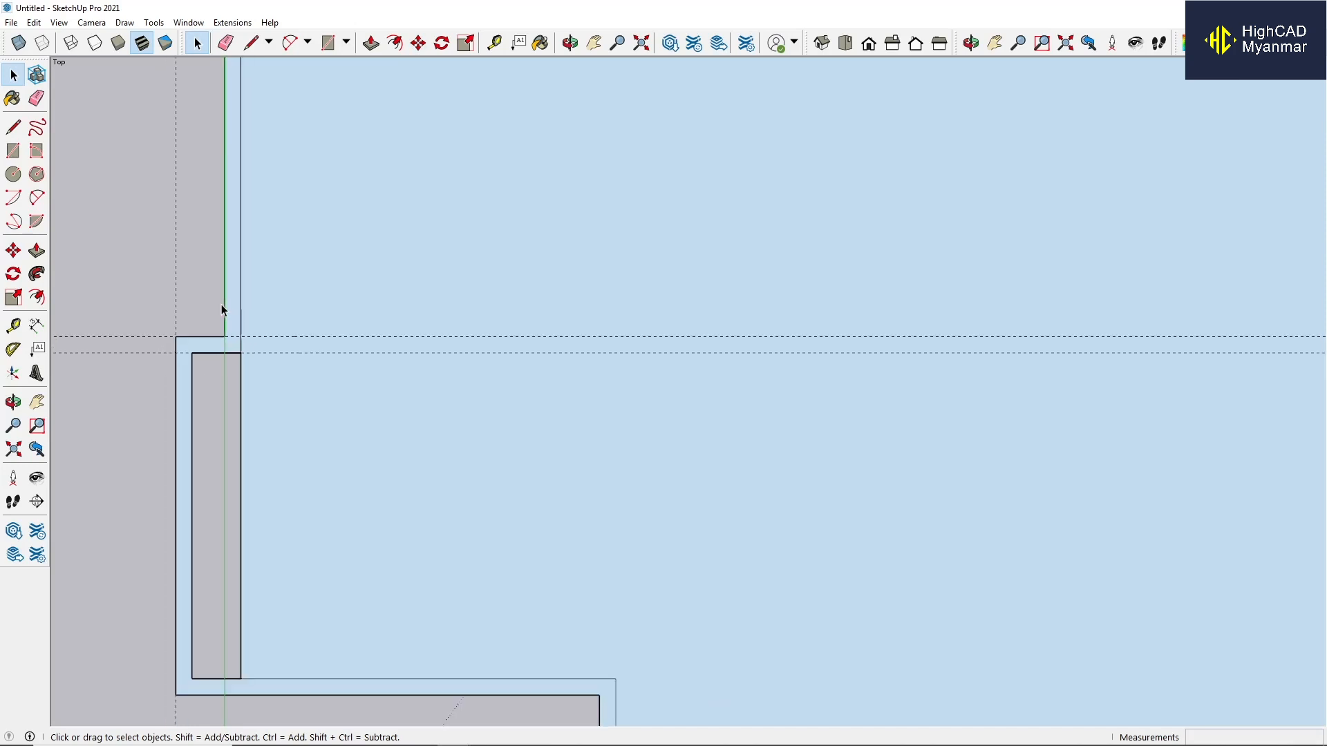
Fill the bump-out opening with a rectangle between its opposite inner corners and erase the edge separating it from the main floor.
scroll(235, 611, "up", 3)
scroll(245, 625, "down", 1)
key("r")
left_click(183, 662)
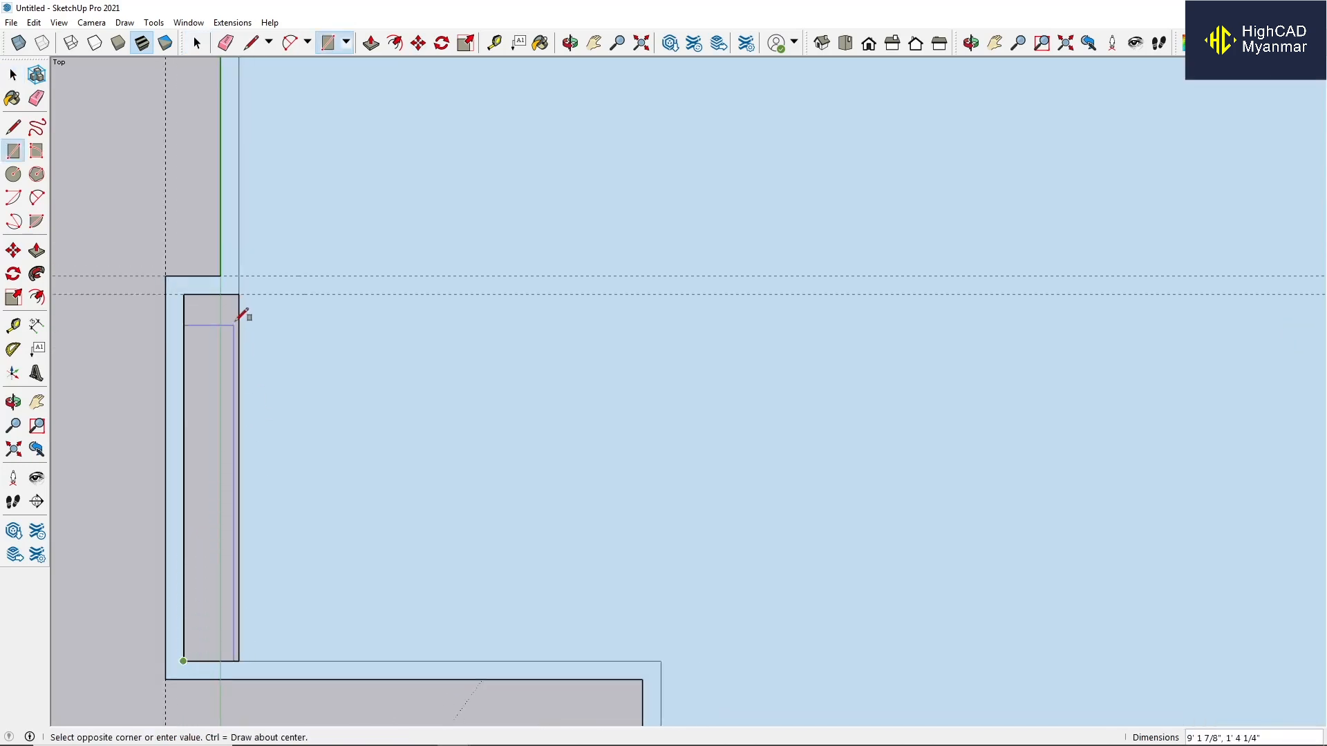
left_click(240, 294)
scroll(247, 385, "down", 3)
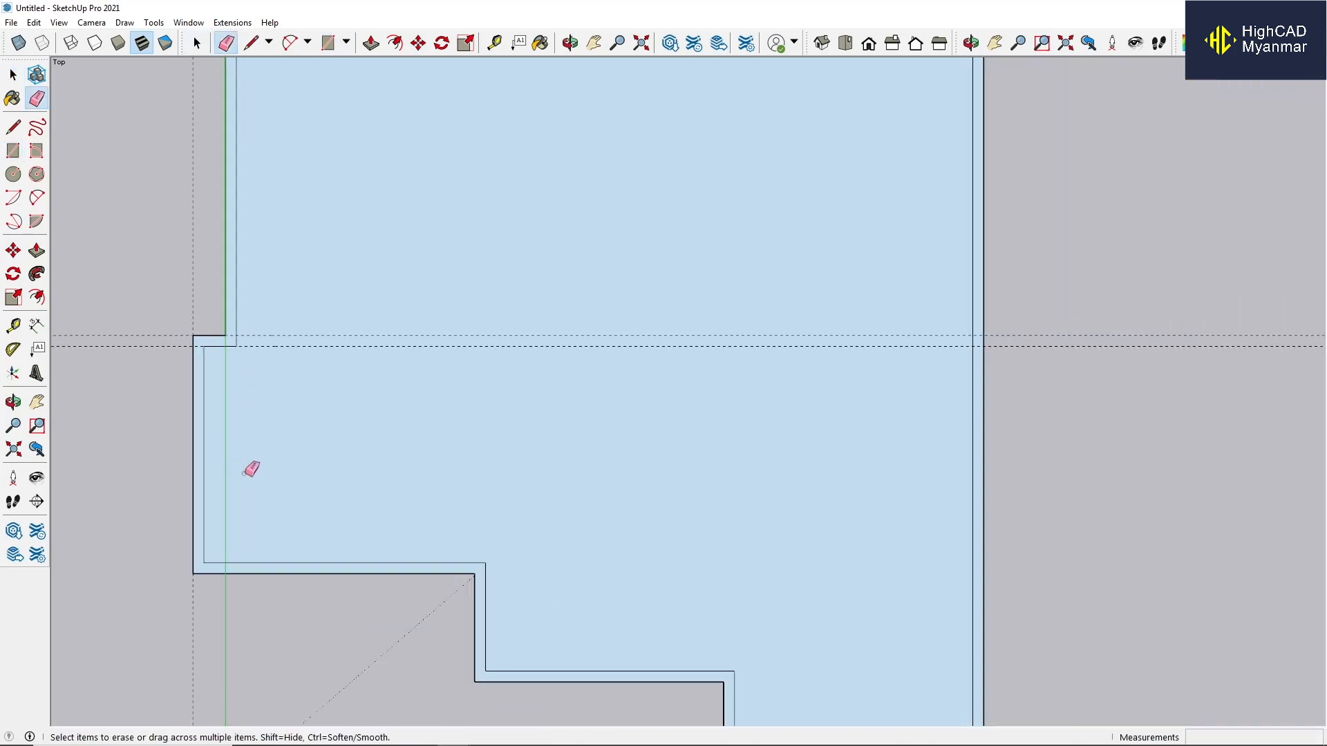
key("space")
Place a vertical guide 11' inside the left wall's inner edge.
scroll(294, 490, "down", 2)
scroll(256, 526, "down", 3)
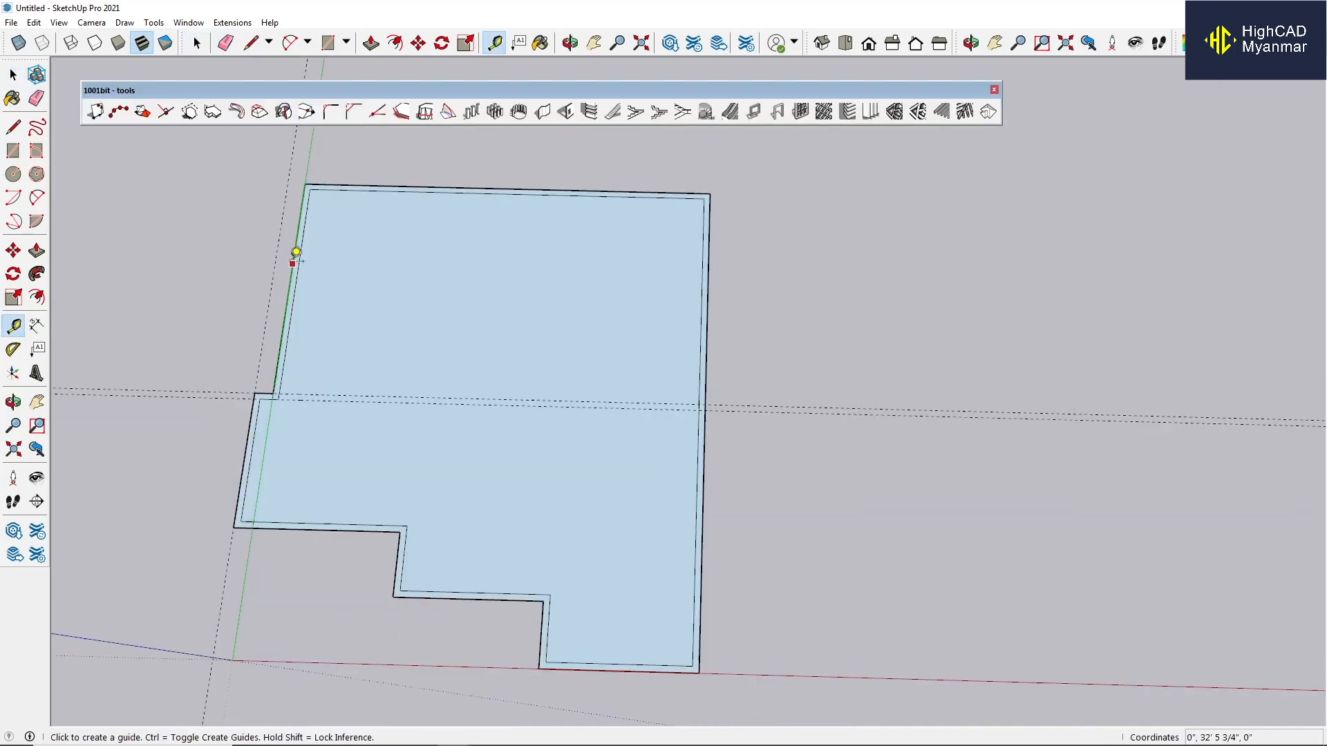
left_click(302, 242)
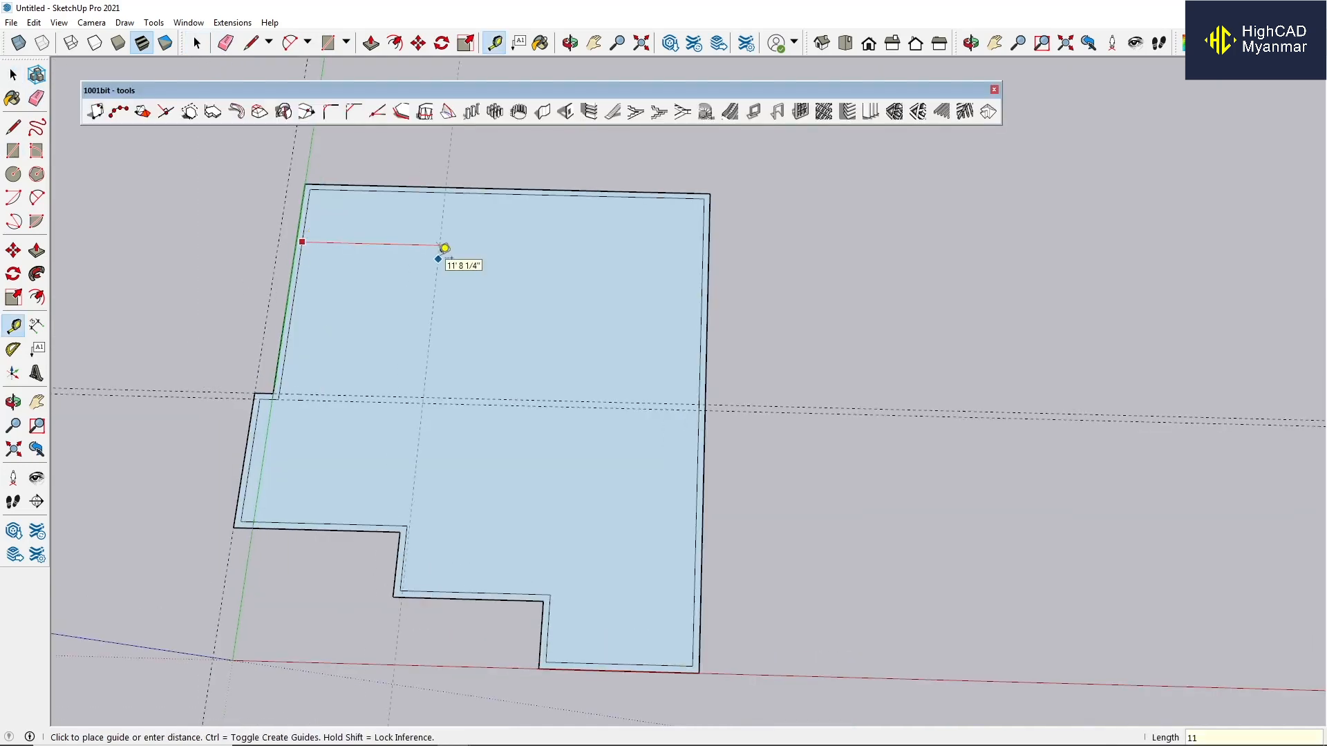
type("11")
key("Return")
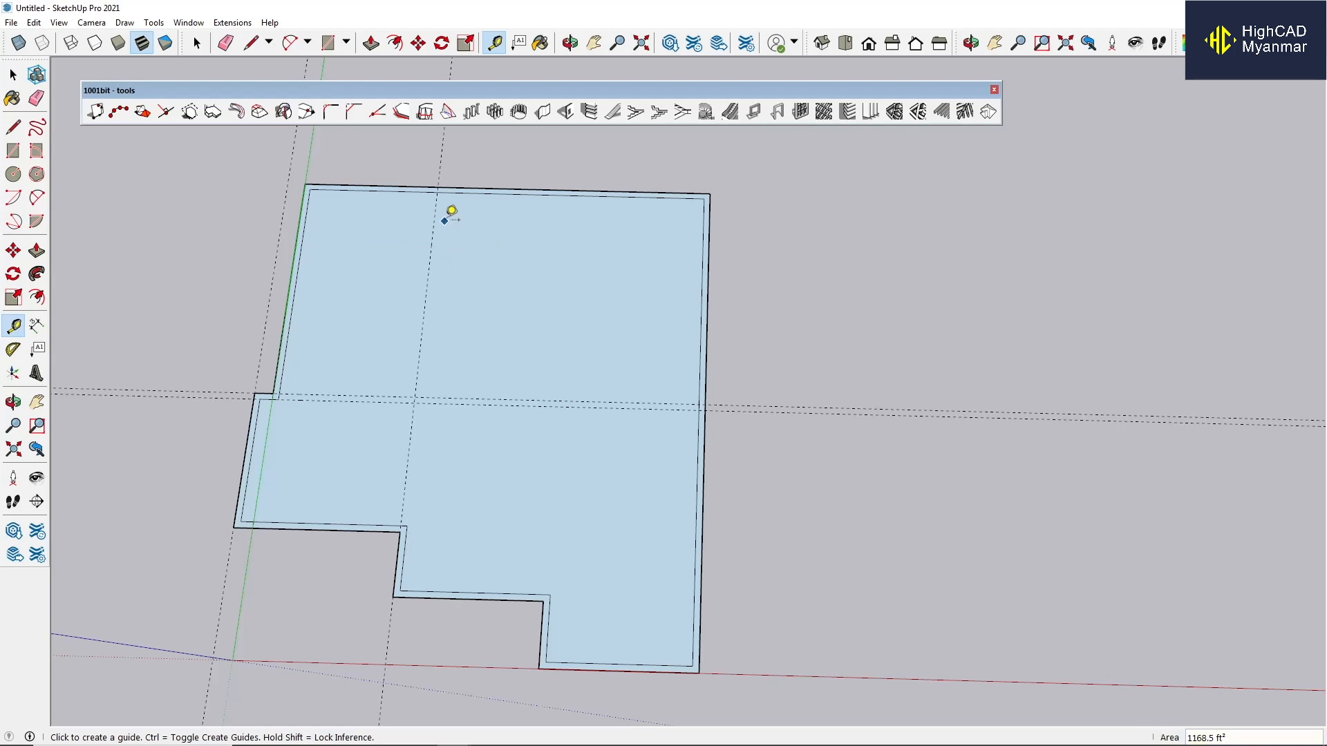
Place a horizontal guide 9' below the upper wall's inner edge and a second guide 6" further down.
scroll(372, 183, "up", 2)
left_click(381, 190)
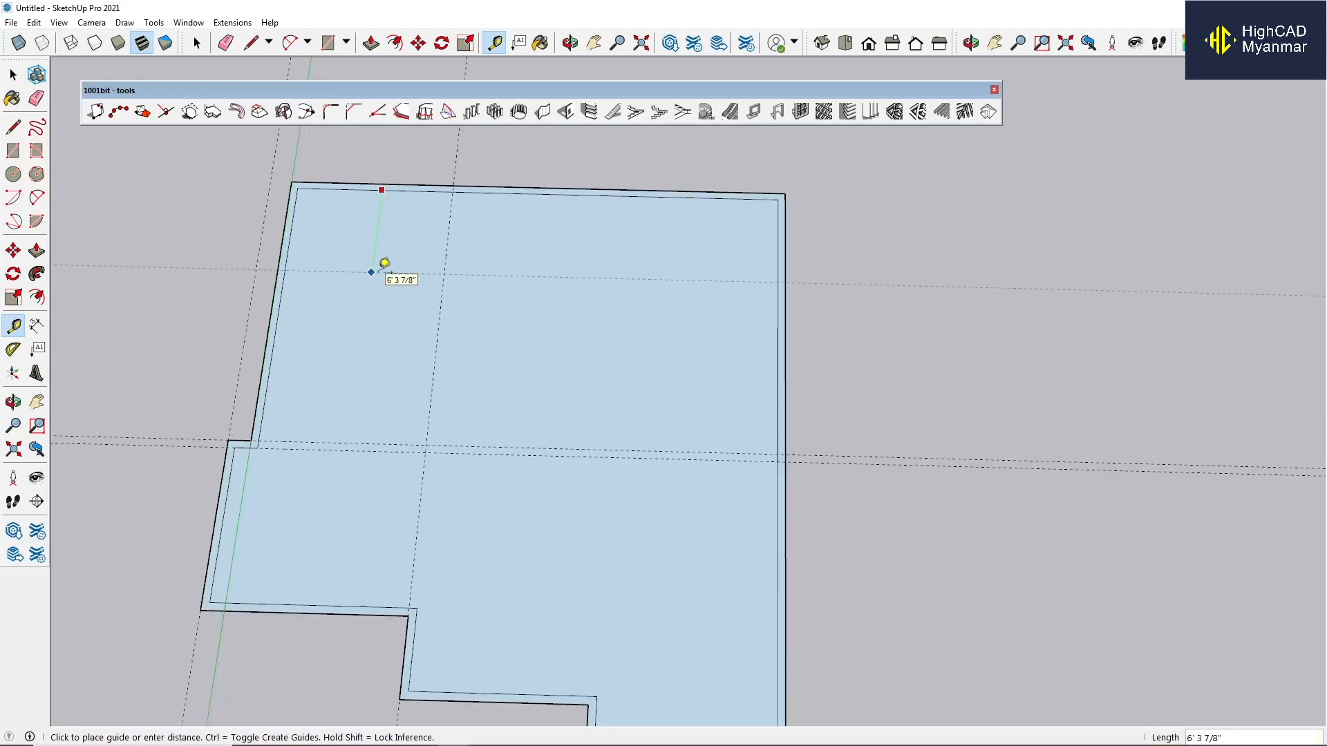
type("9'")
key("Return")
left_click(386, 309)
type("3'")
key("Return")
Add vertical guides 6" right of the first one, 11' beyond that, and another 6" further right.
left_click(448, 237)
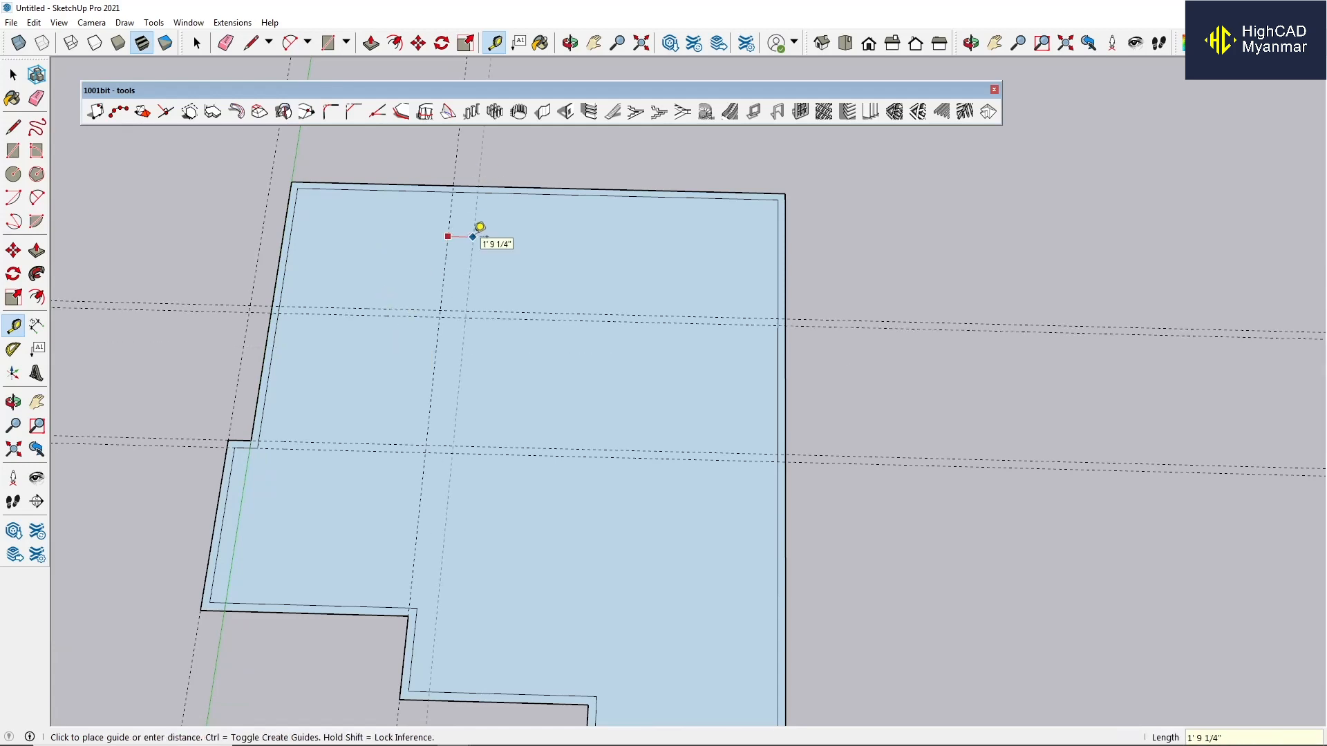
type("6\"")
key("Return")
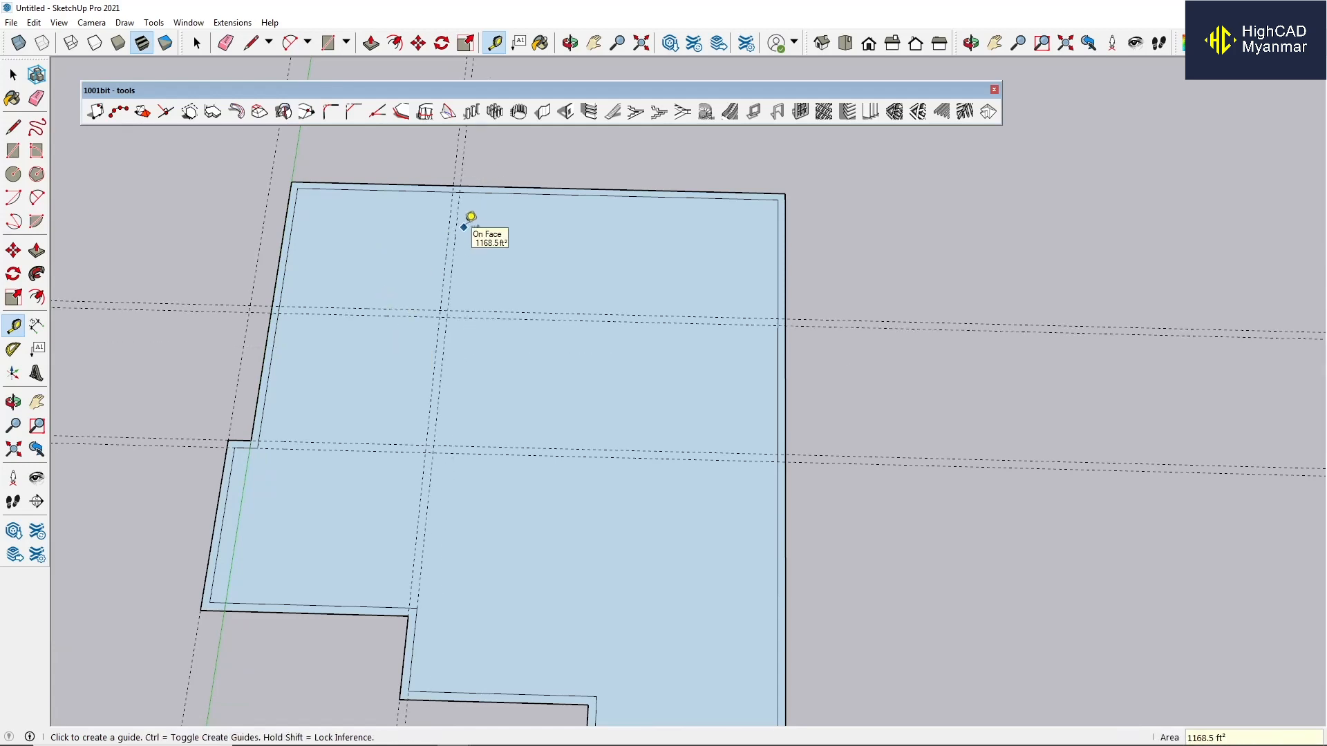
left_click(457, 222)
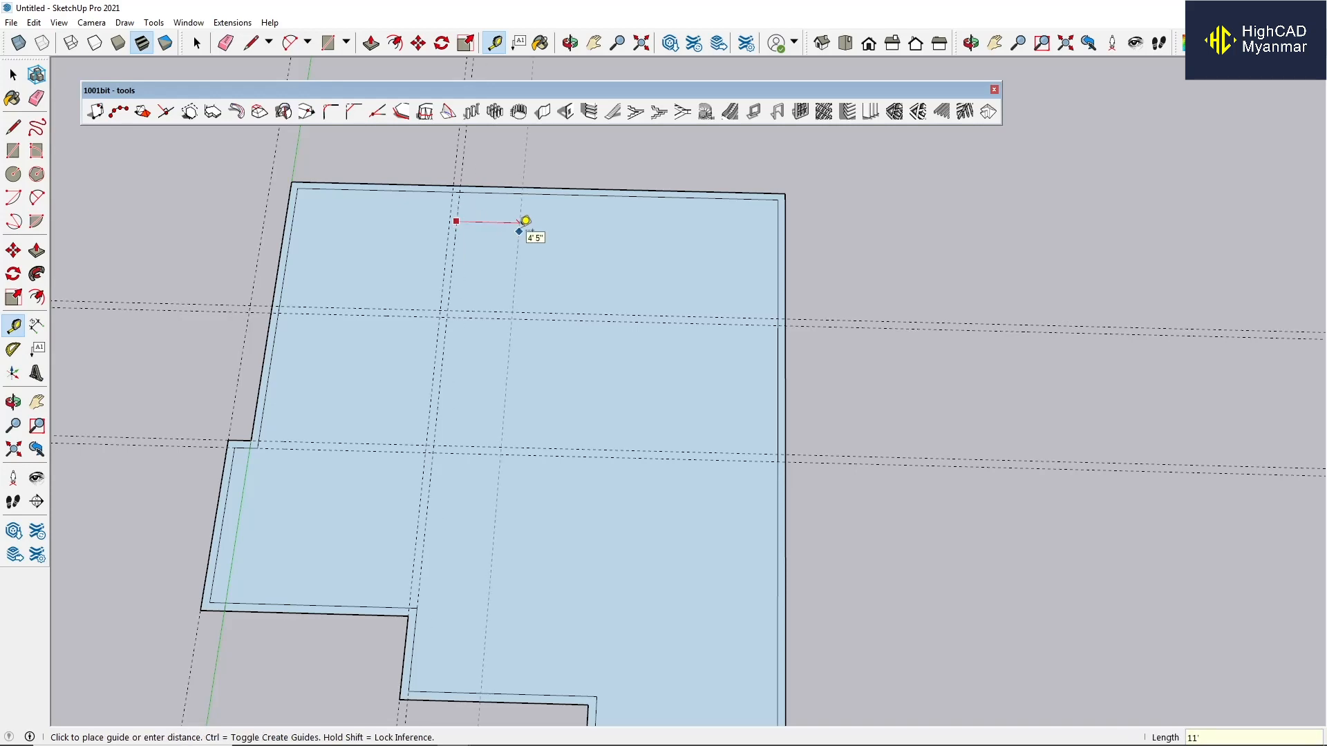
left_click(525, 222)
left_click(618, 222)
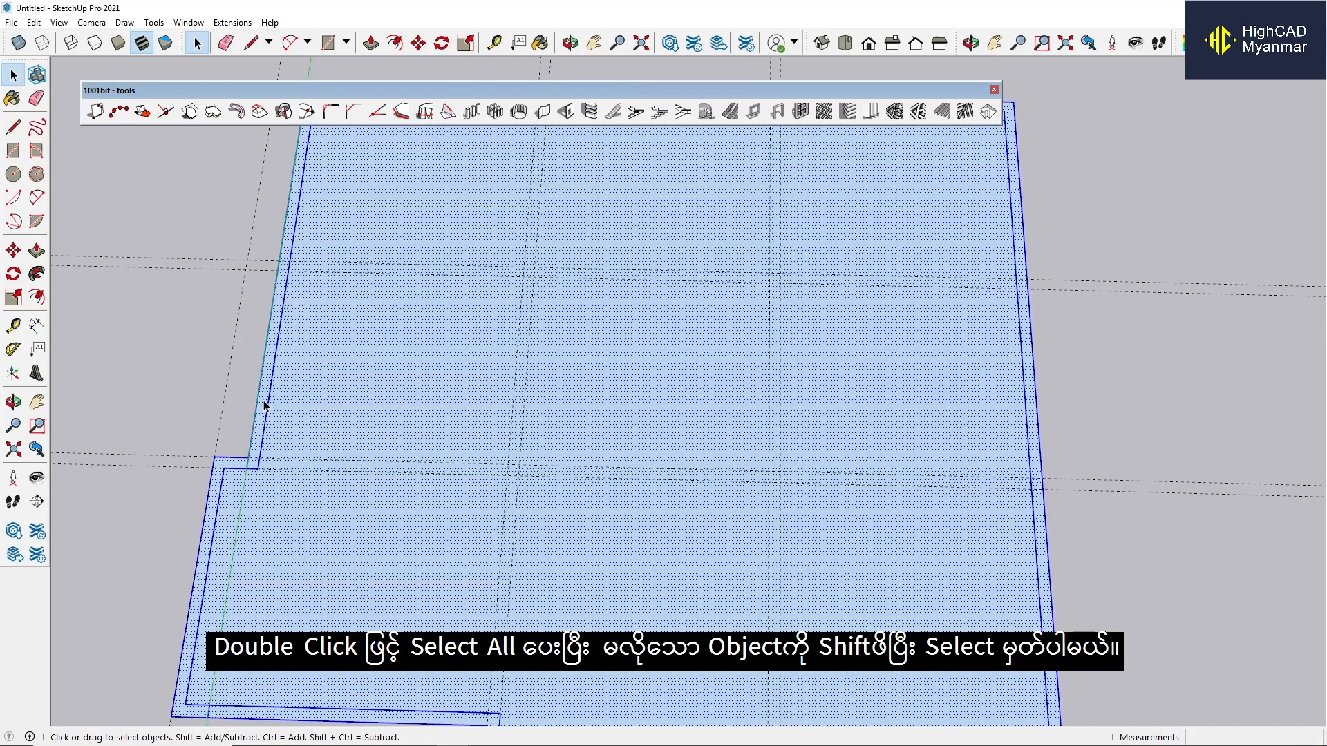
Make a group of the perimeter wall strip and its edges, leaving out the interior floor face.
scroll(266, 362, "down", 4)
scroll(335, 365, "up", 1)
left_click(349, 366, "shift")
scroll(255, 366, "up", 4)
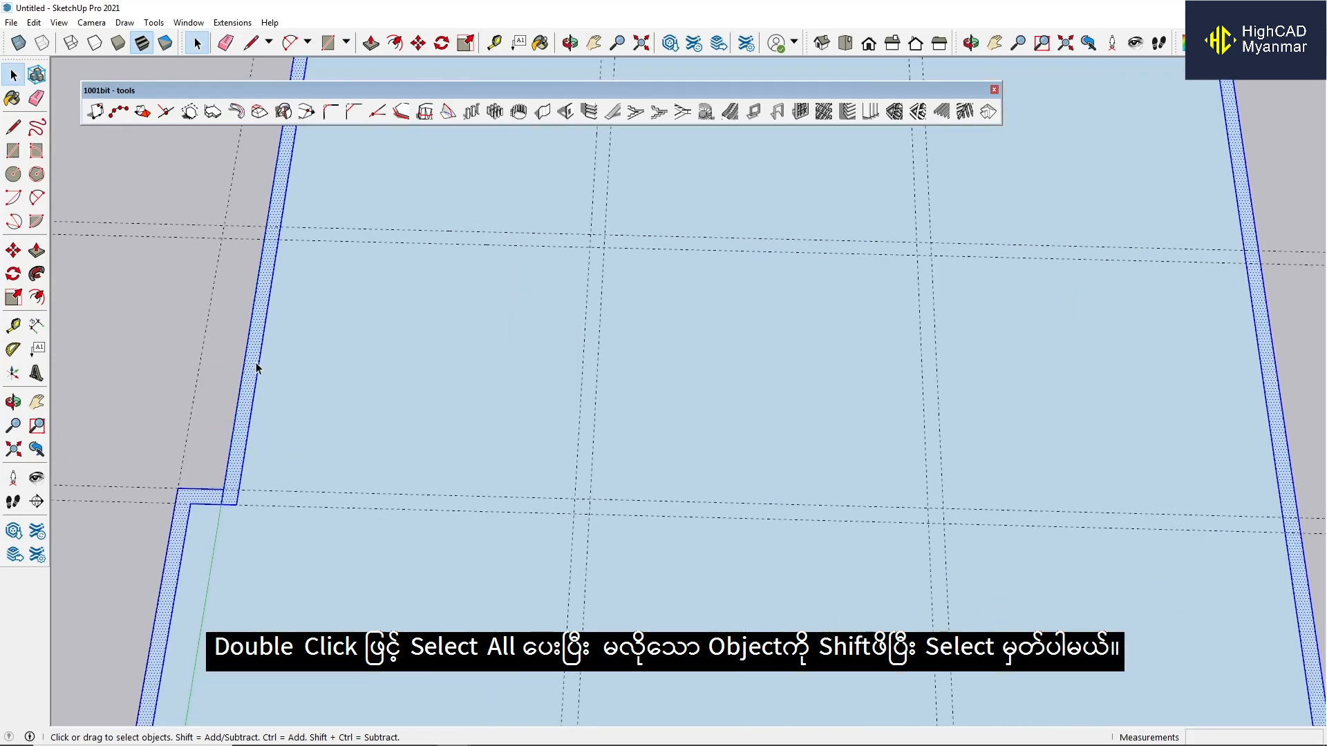
right_click(266, 358)
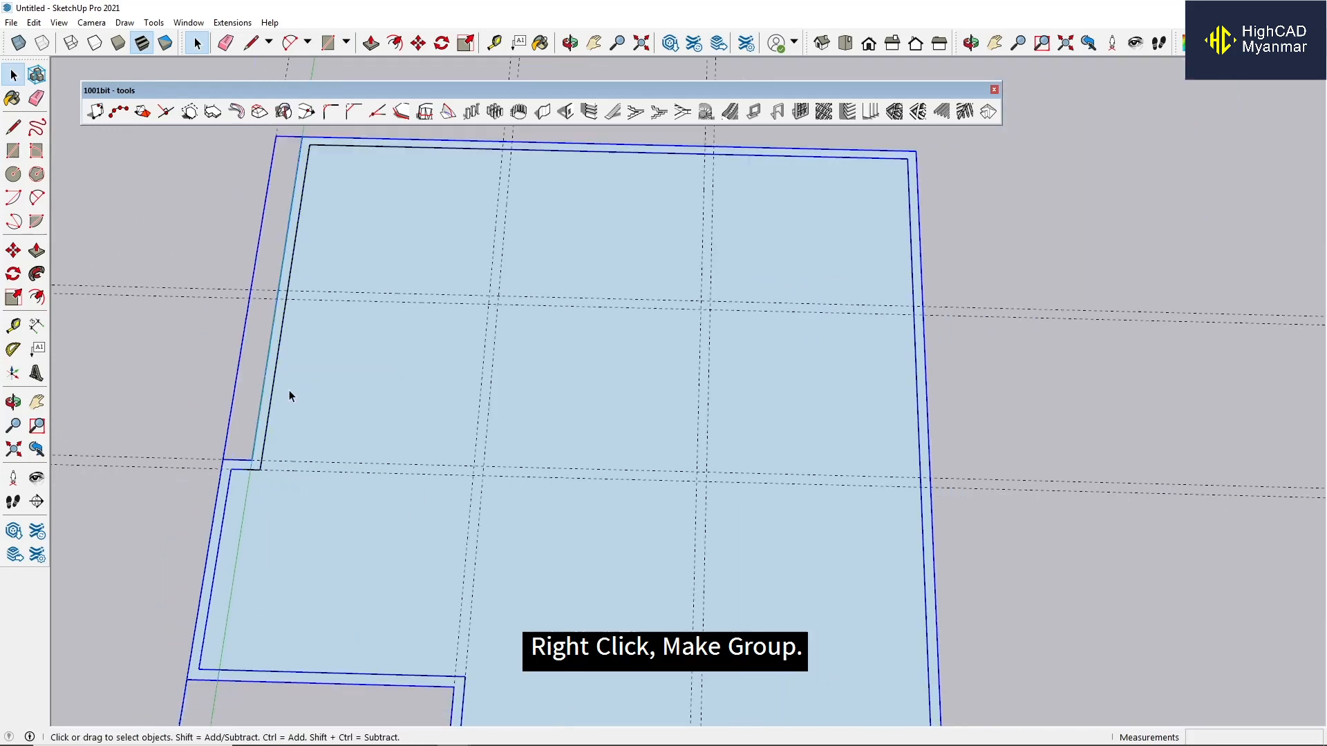
scroll(290, 390, "down", 2)
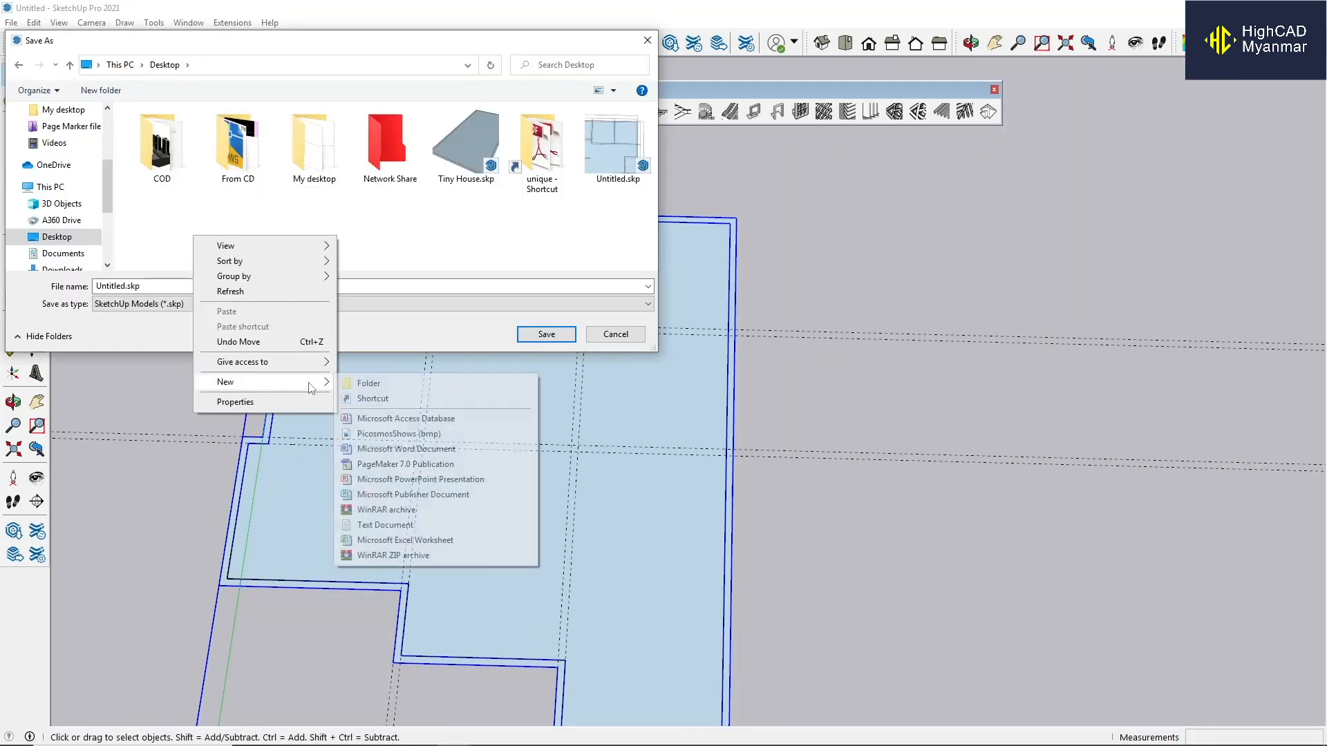
Save the model as Untitled.skp in a new folder on the Desktop and clear the selection.
left_click(365, 383)
key("Return")
double_click(166, 268)
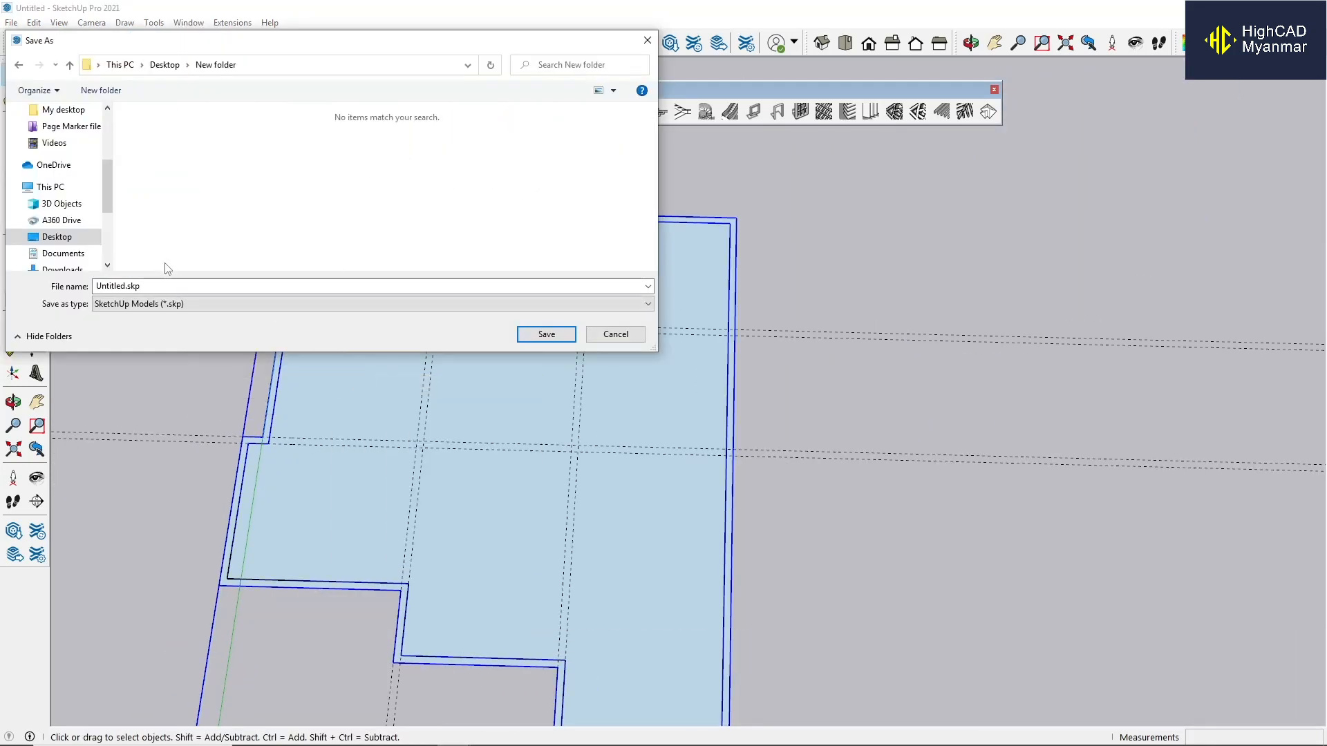
left_click(546, 334)
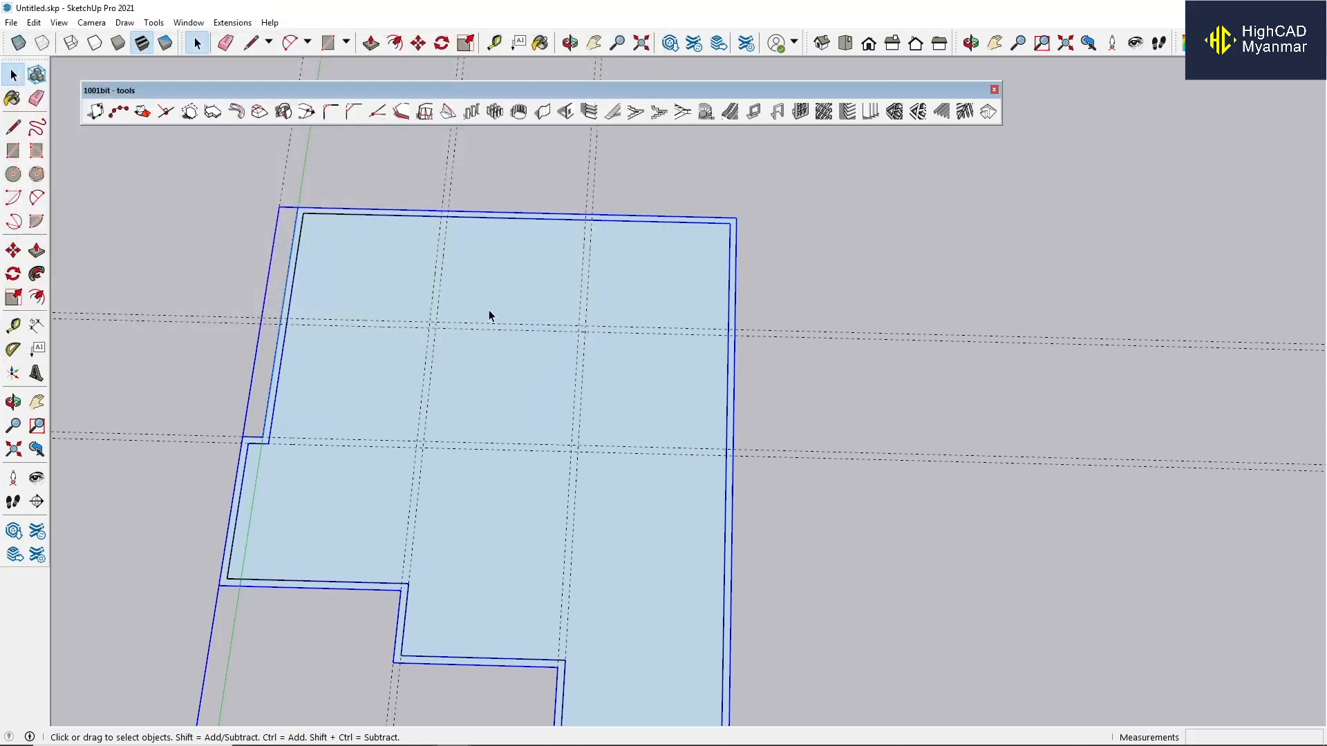
scroll(877, 248, "down", 1)
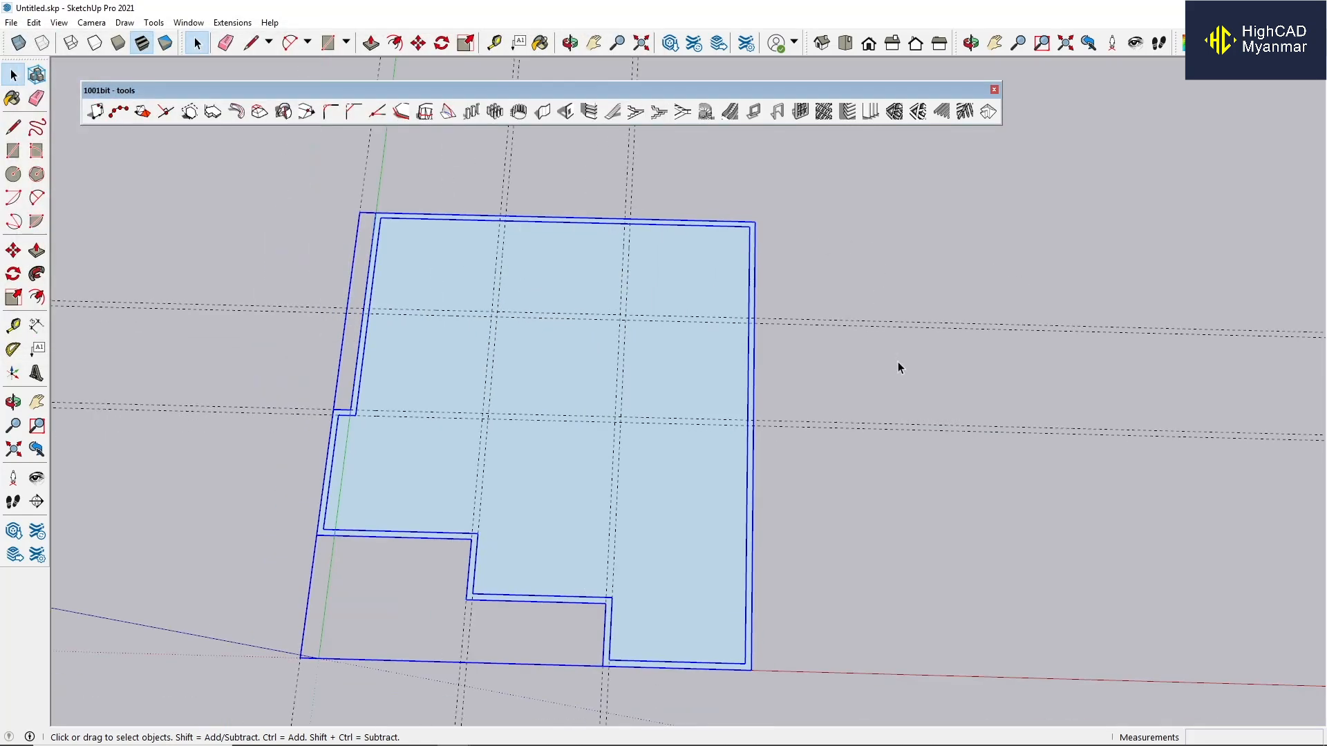
left_click(897, 362)
Draw an 11' by 6" partition rectangle from the left wall between the upper horizontal guides, and erase that guide pair.
scroll(513, 363, "up", 1)
key("r")
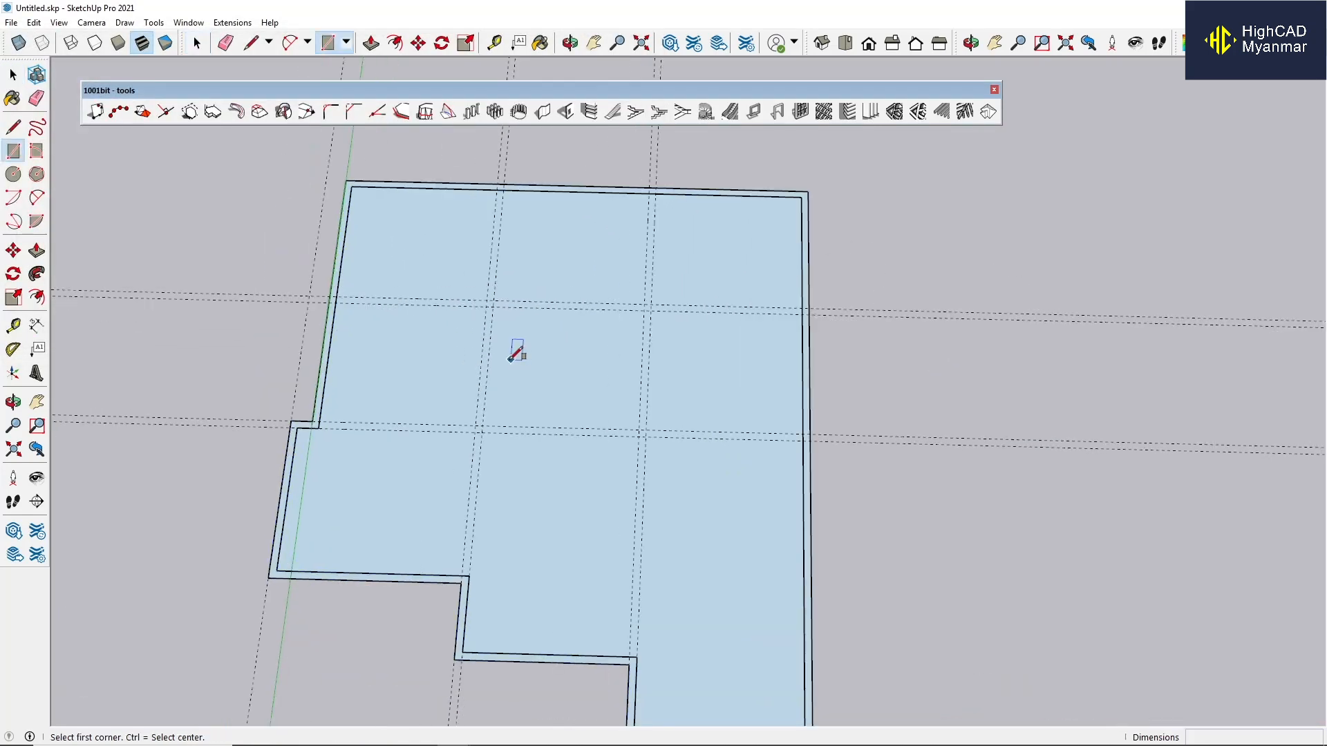
scroll(338, 297, "up", 1)
left_click(336, 297)
scroll(513, 297, "up", 1)
left_click(450, 311)
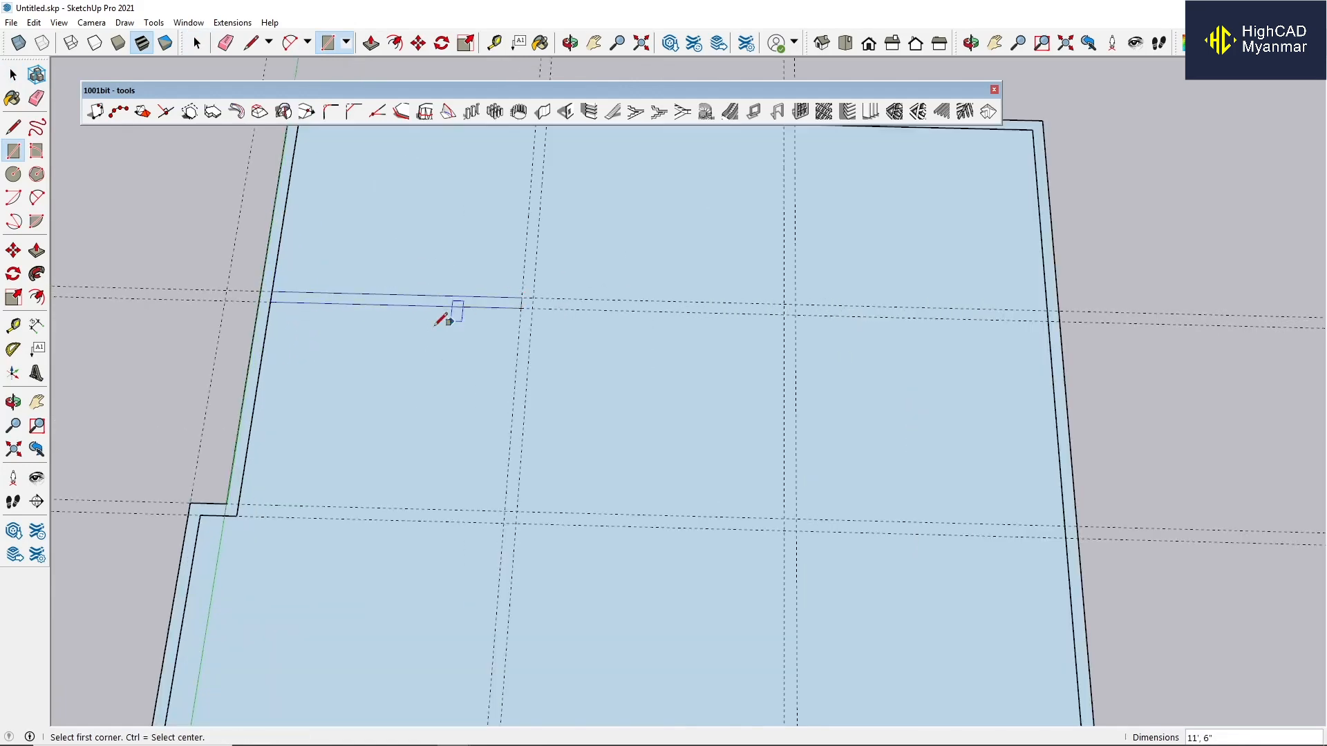
scroll(341, 350, "down", 1)
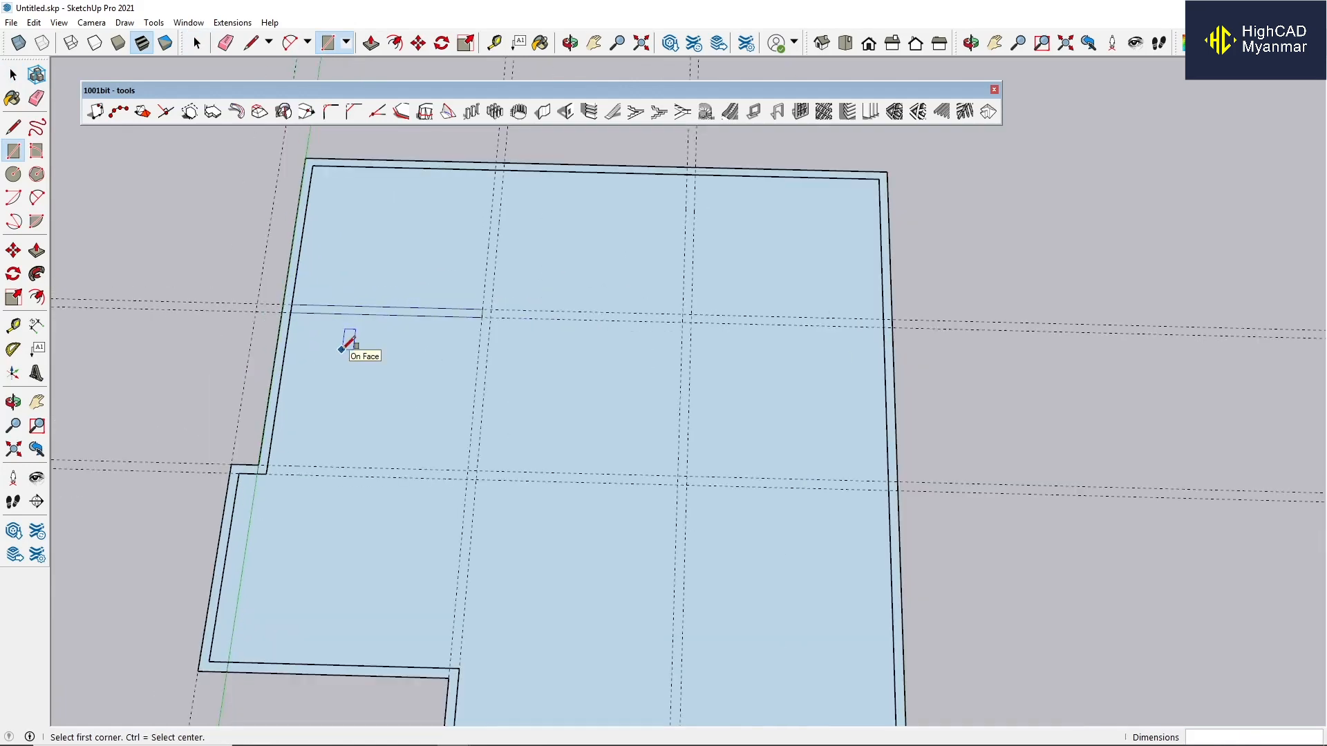
key("e")
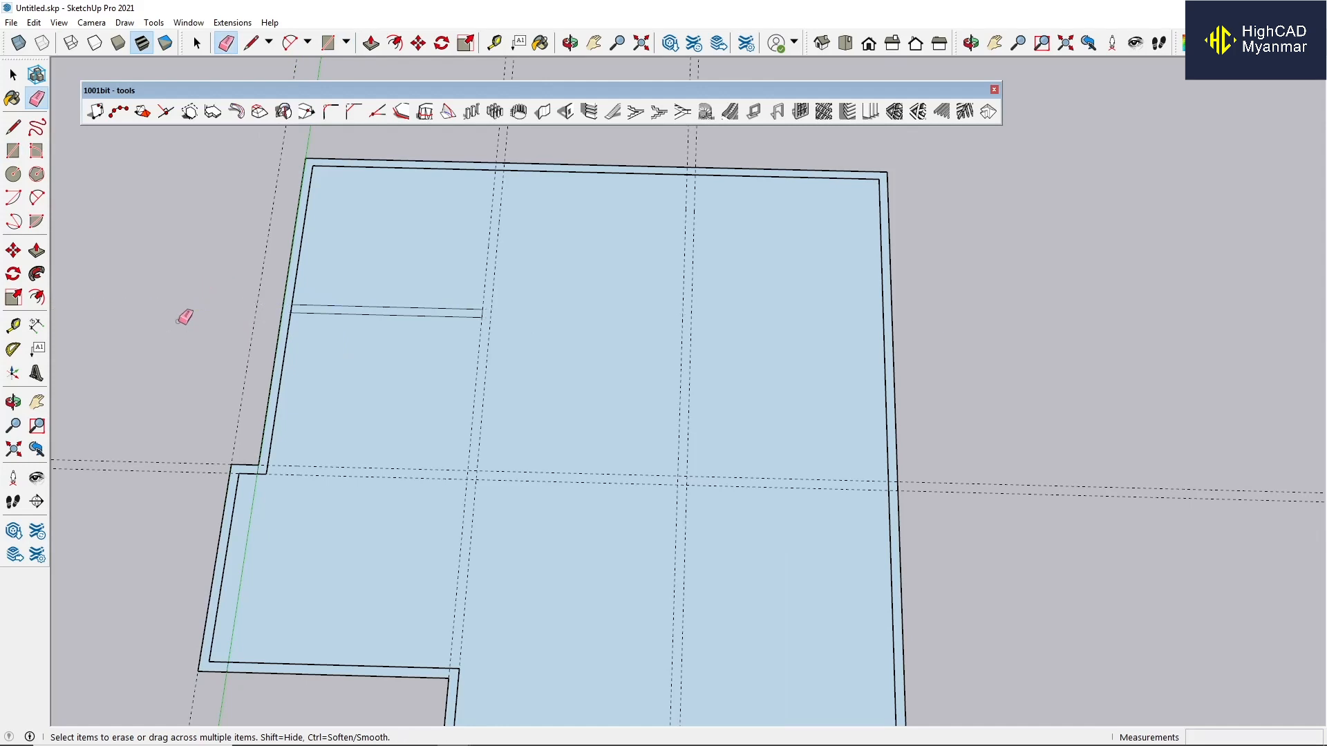
Place a horizontal guide 11' below the upper wall's inner edge and a second guide 6" below it.
key("t")
left_click(557, 171)
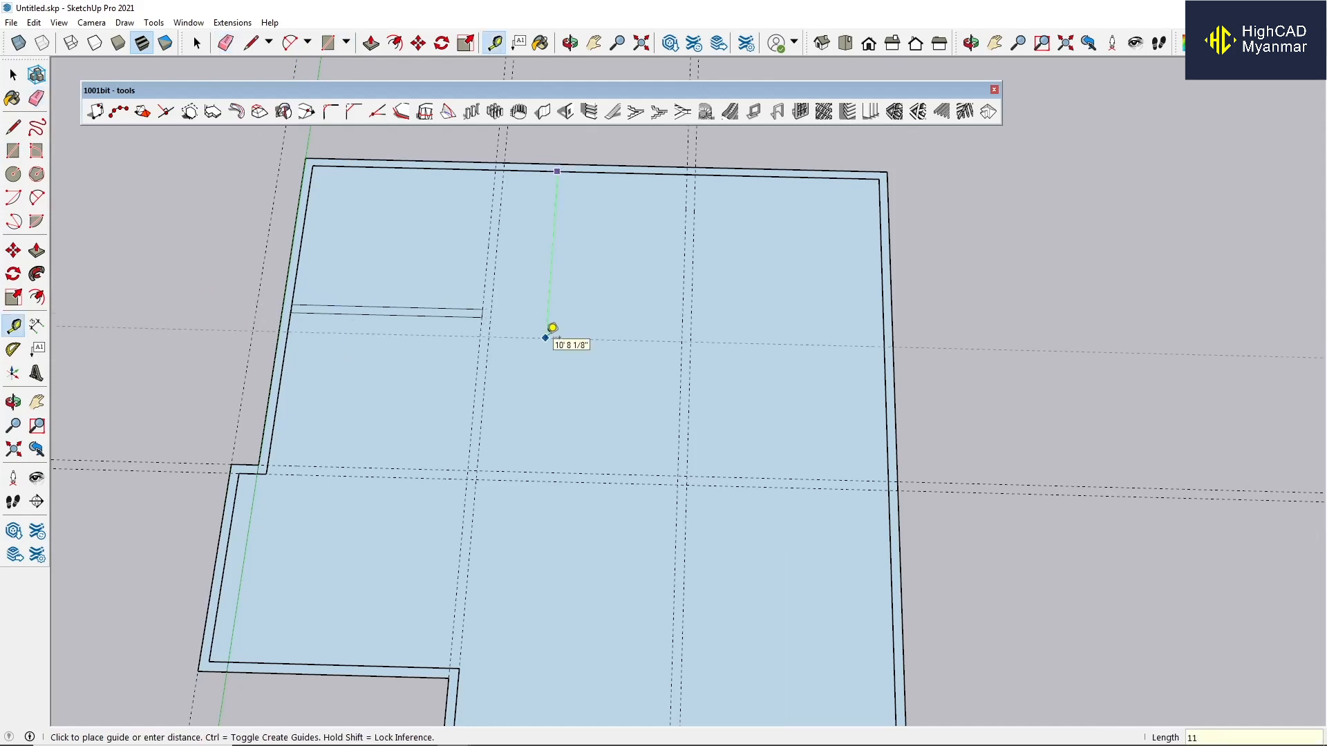
key("Return")
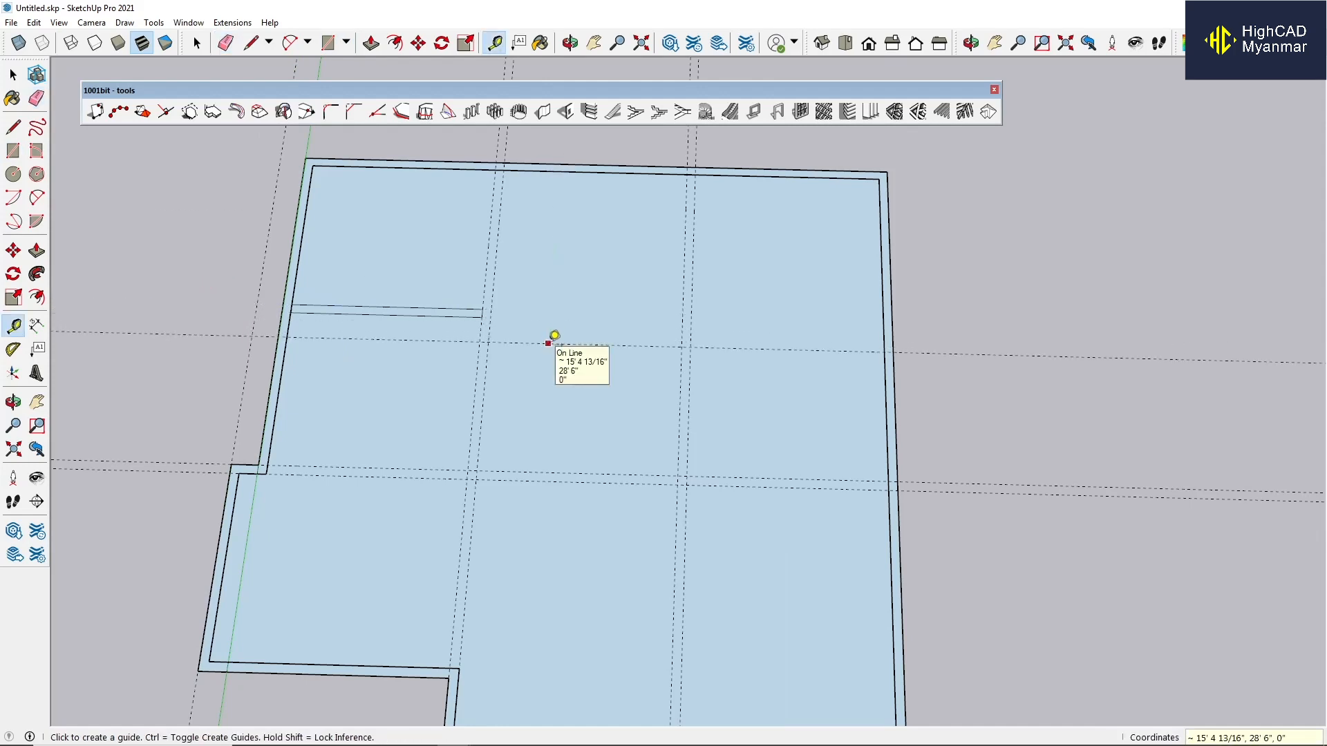
left_click(557, 338)
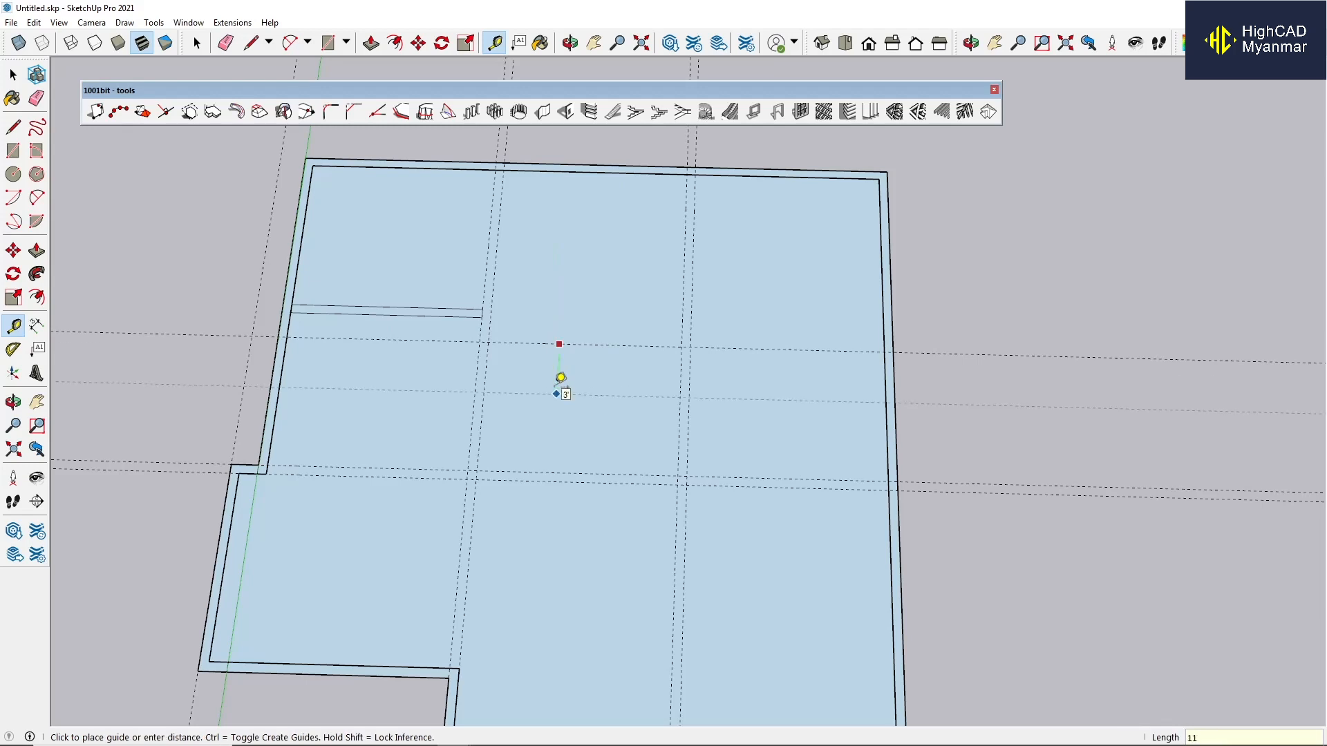
type("6")
key("Return")
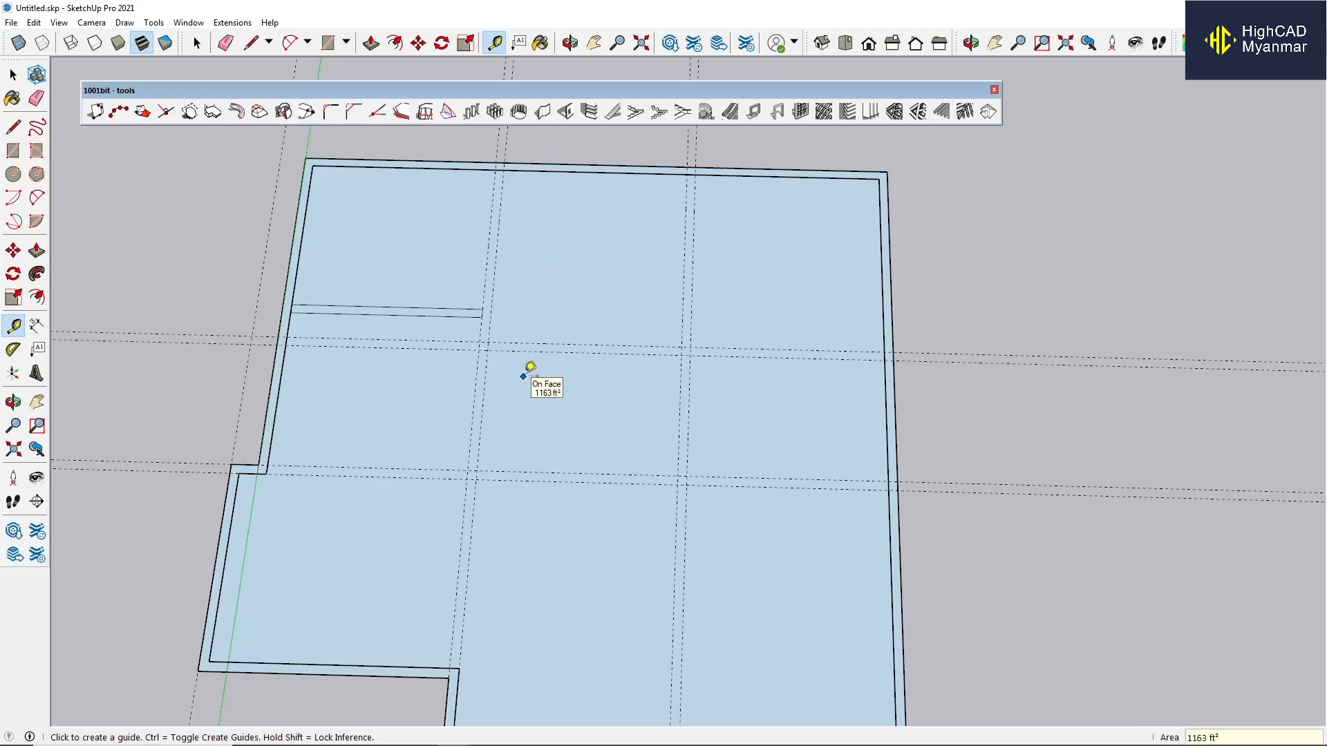
Draw a horizontal partition rectangle between the new guides, from the first vertical guide to the right wall.
key("r")
left_click(480, 342)
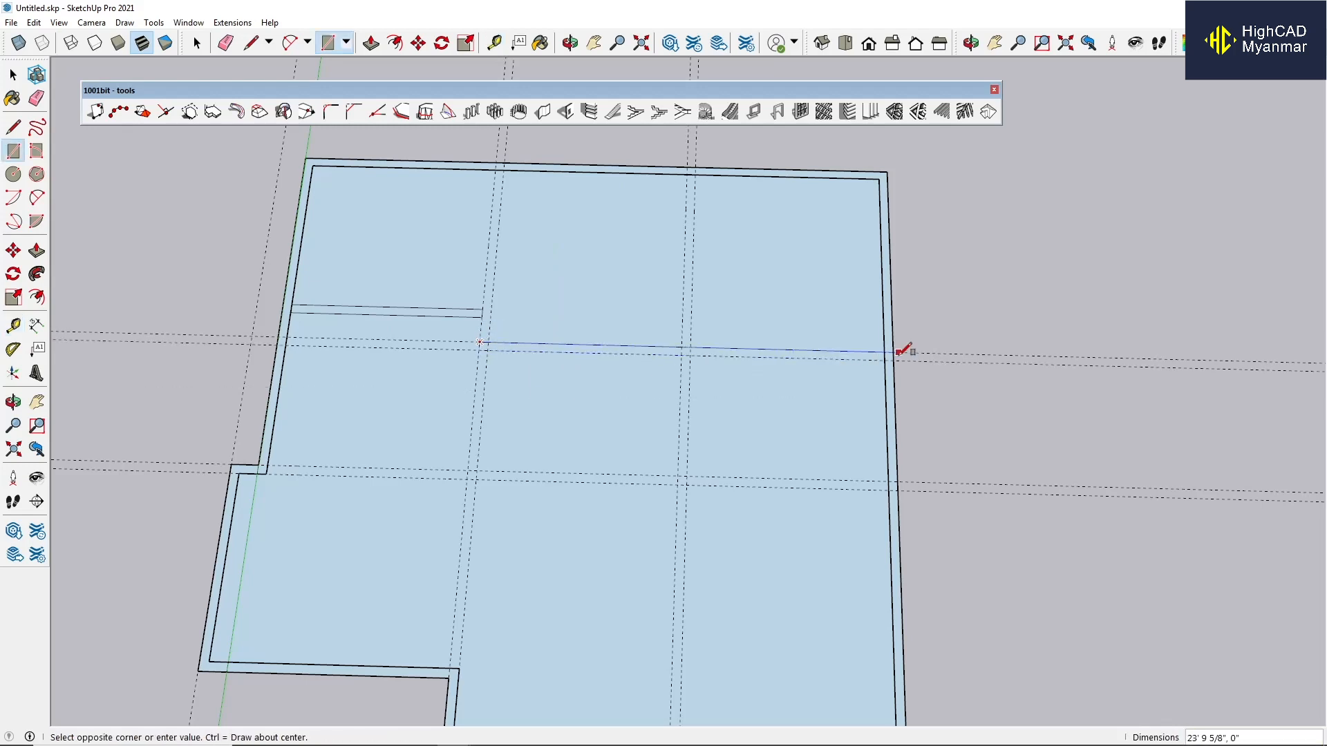
left_click(896, 355)
Draw two vertical 11' by 6" partition rectangles along the vertical guide pairs, from the horizontal partition up to the upper wall.
scroll(485, 339, "up", 2)
left_click(485, 343)
left_click(508, 156)
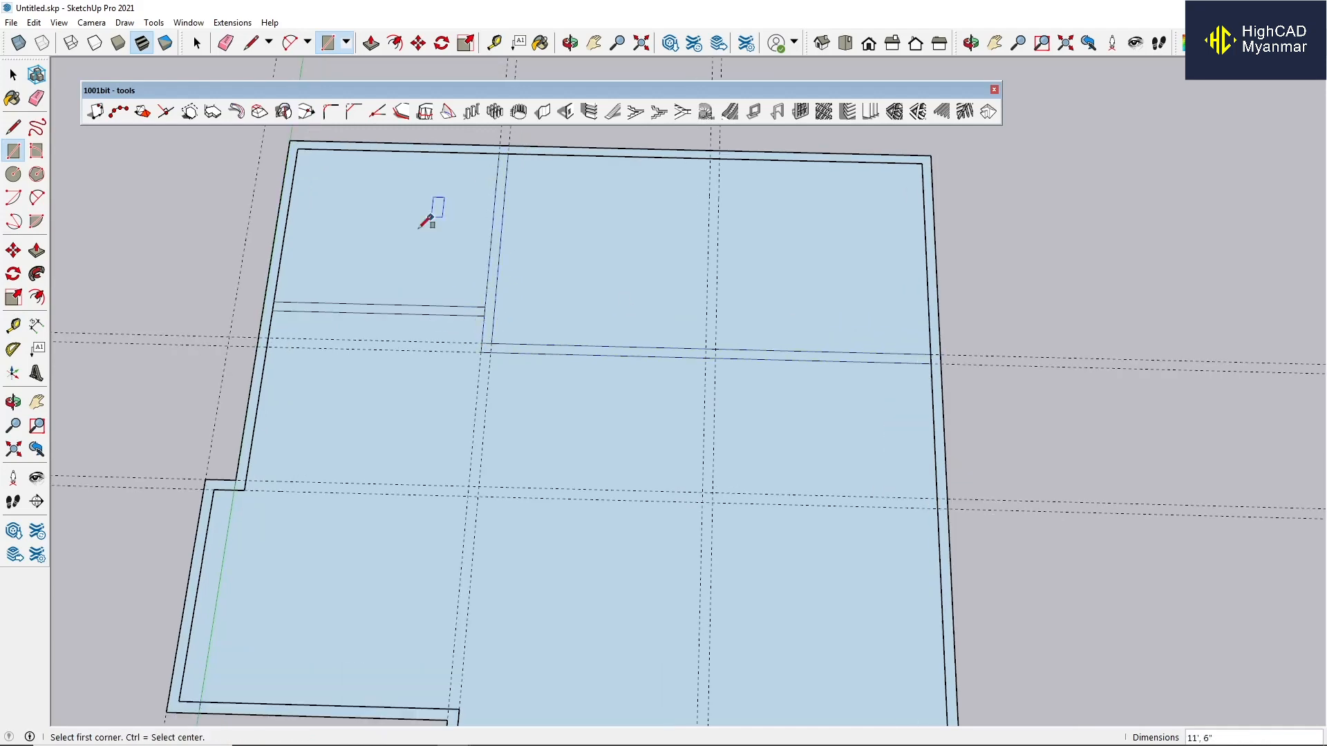
scroll(423, 225, "down", 2)
scroll(656, 337, "up", 1)
left_click(655, 335)
left_click(671, 161)
scroll(580, 271, "down", 3)
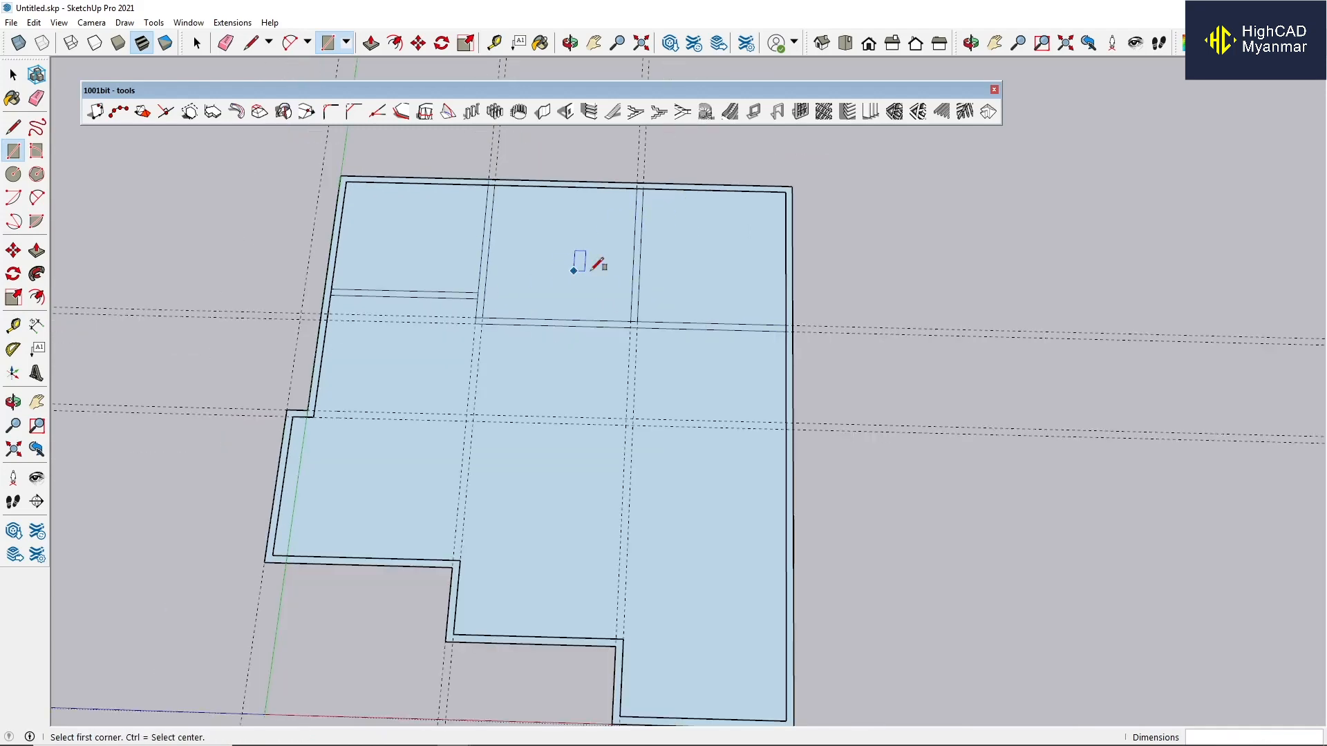
Draw a horizontal partition rectangle from the bump-out's upper inner corner across to the left pair of vertical guides.
scroll(381, 434, "up", 2)
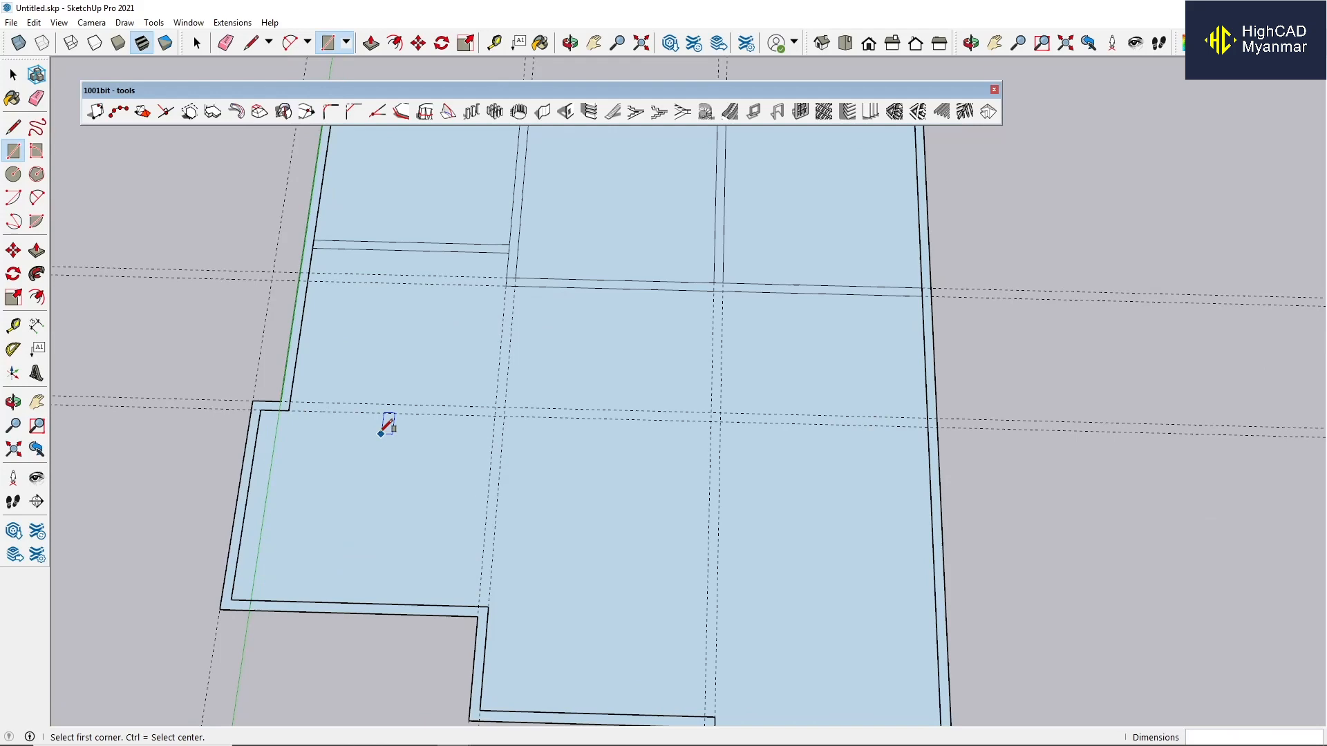
left_click(288, 410)
scroll(504, 408, "up", 1)
left_click(504, 408)
scroll(387, 319, "down", 2)
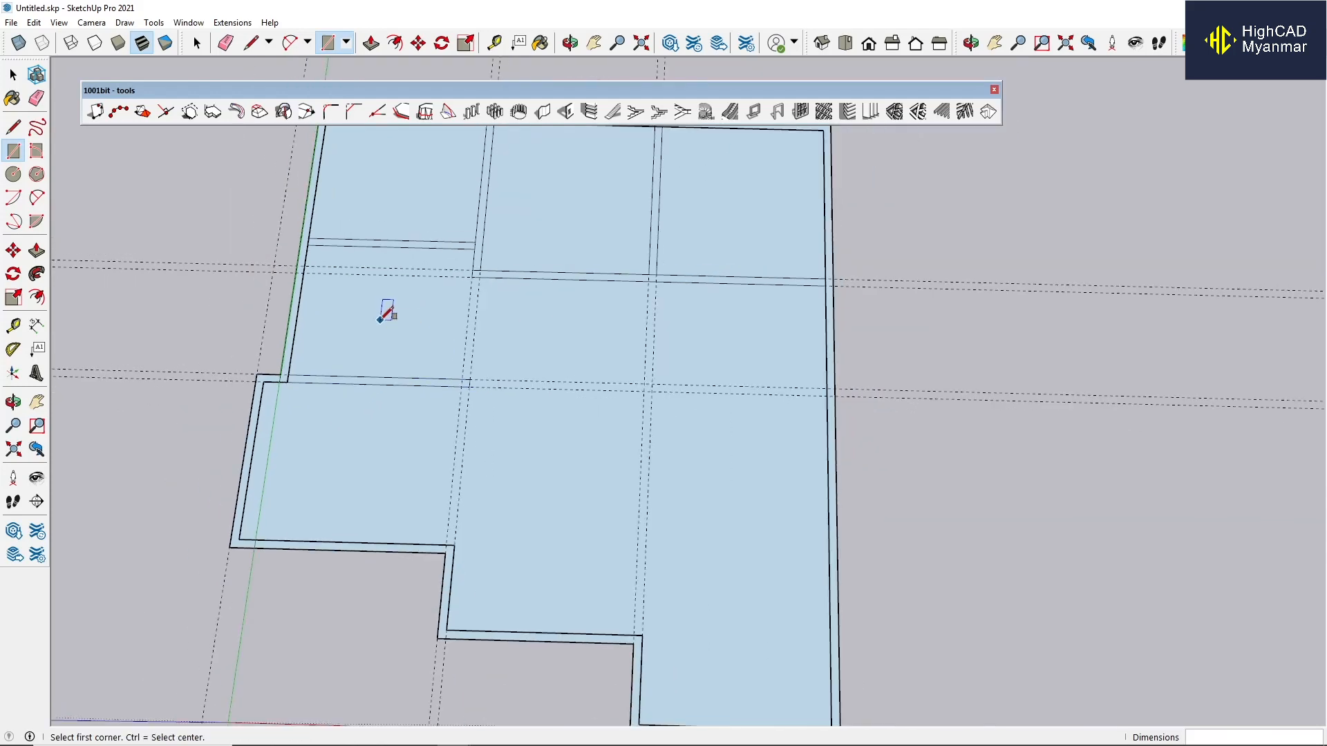
Draw a vertical 4' by 6" partition stub upward from the first stepped corner, between the left pair of vertical guides.
scroll(449, 553, "up", 2)
scroll(429, 542, "down", 1)
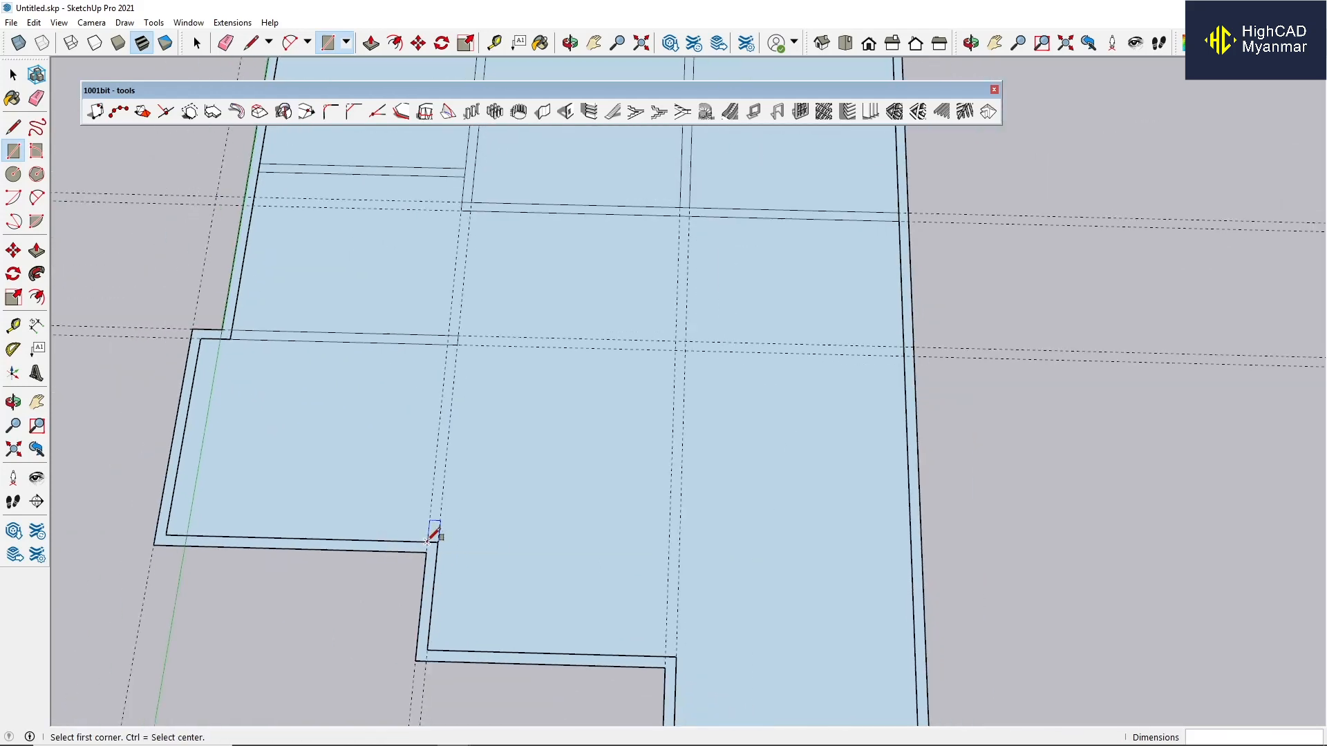
left_click(428, 541)
scroll(449, 453, "up", 1)
left_click(443, 461)
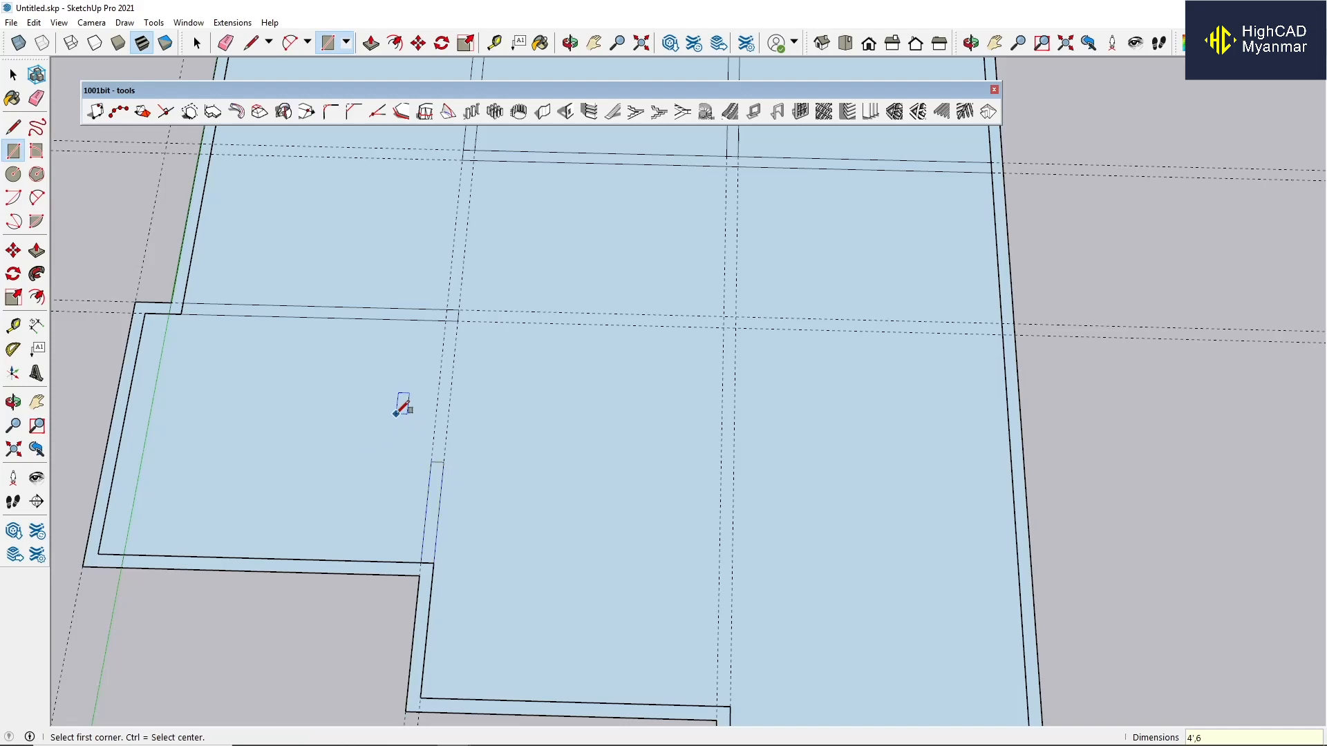
Place a horizontal guide 13' above the lowest wall's inner edge and a second guide 6" above it.
scroll(401, 408, "down", 3)
key("t")
left_click(652, 648)
type("13")
key("Return")
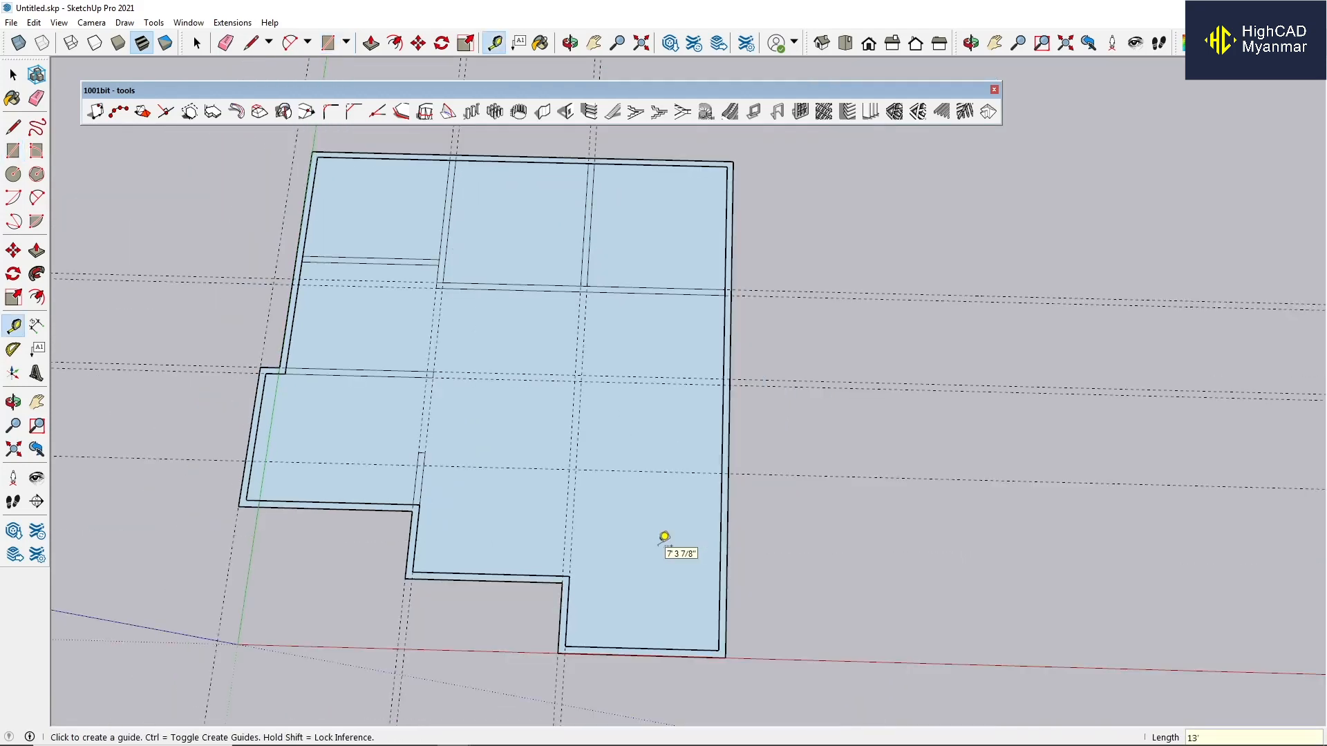
left_click(617, 470)
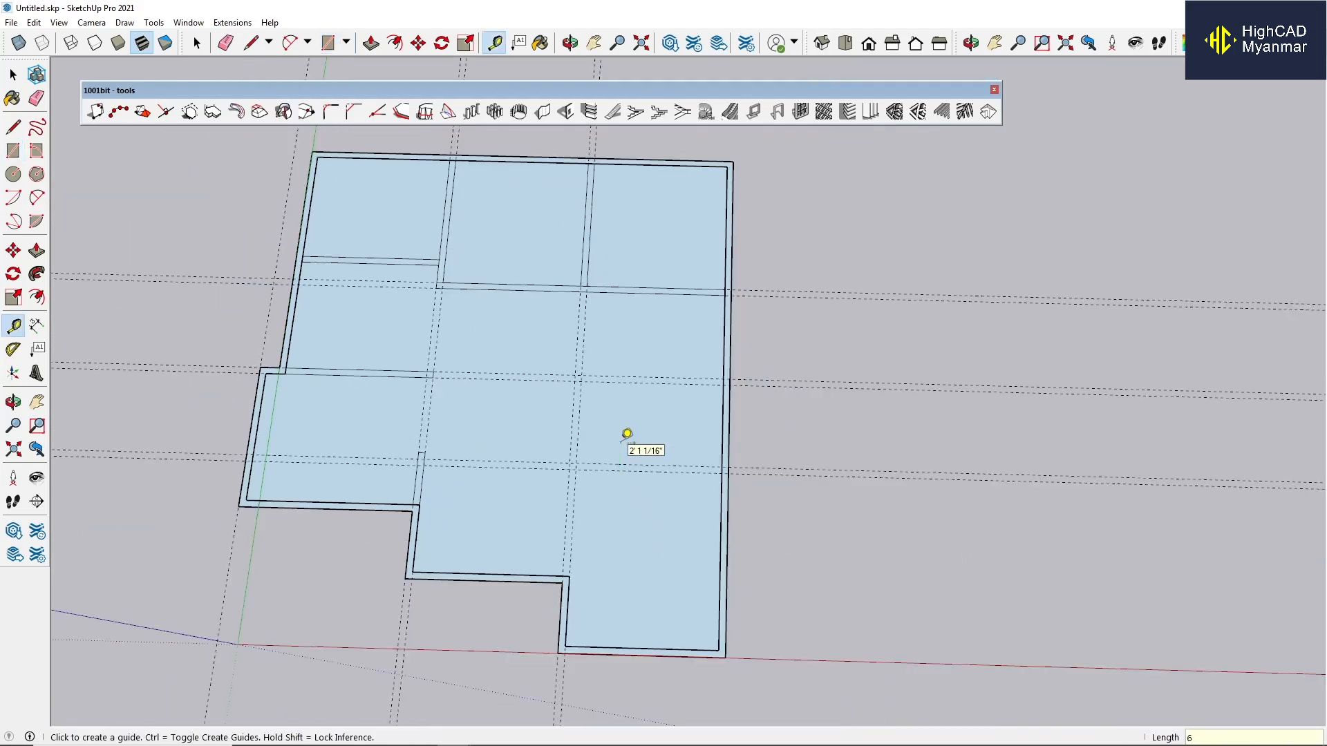
Draw an 11' 6" by 6" horizontal partition rectangle between the new guides, from the right pair of vertical guides to the right wall.
key("r")
scroll(570, 470, "up", 2)
left_click(572, 467)
left_click(780, 475)
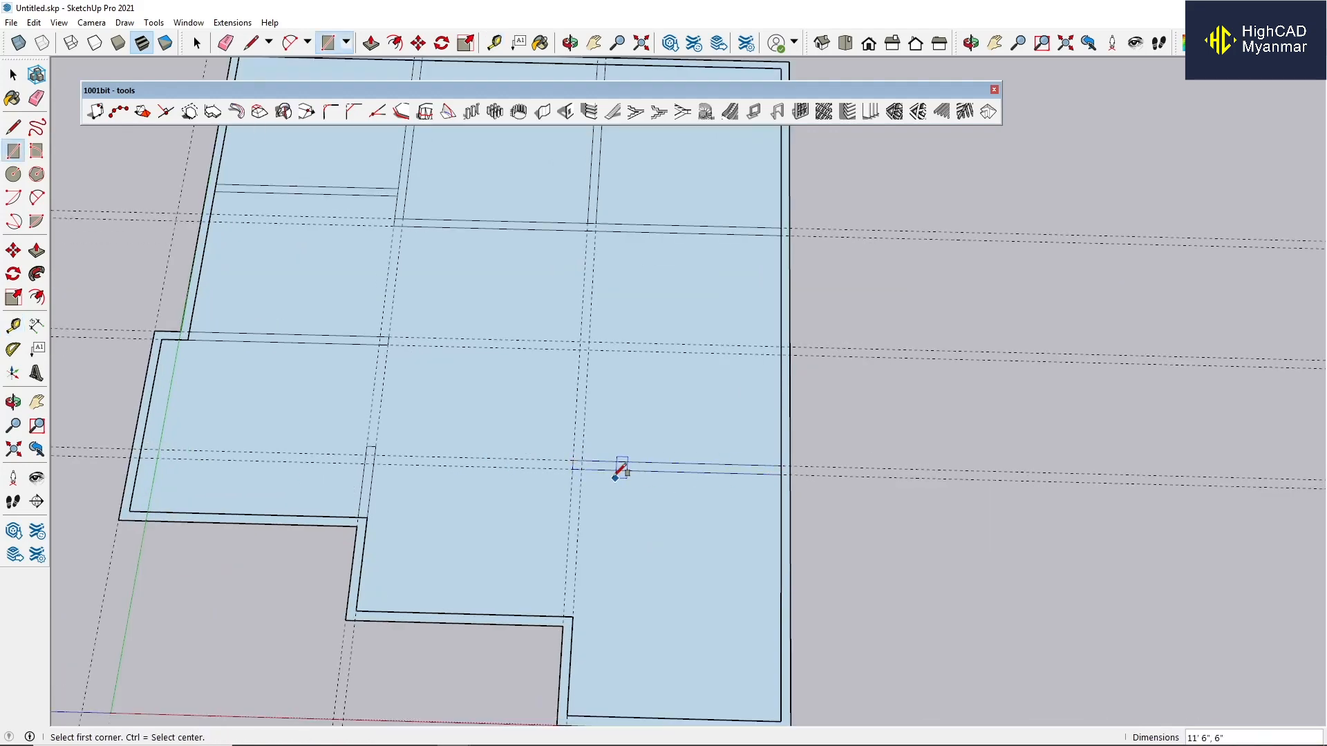
Draw a vertical partition rectangle from the lower-right horizontal partition down to the second stepped corner, and delete all guides.
left_click(572, 470)
left_click(573, 617)
scroll(510, 544, "down", 2)
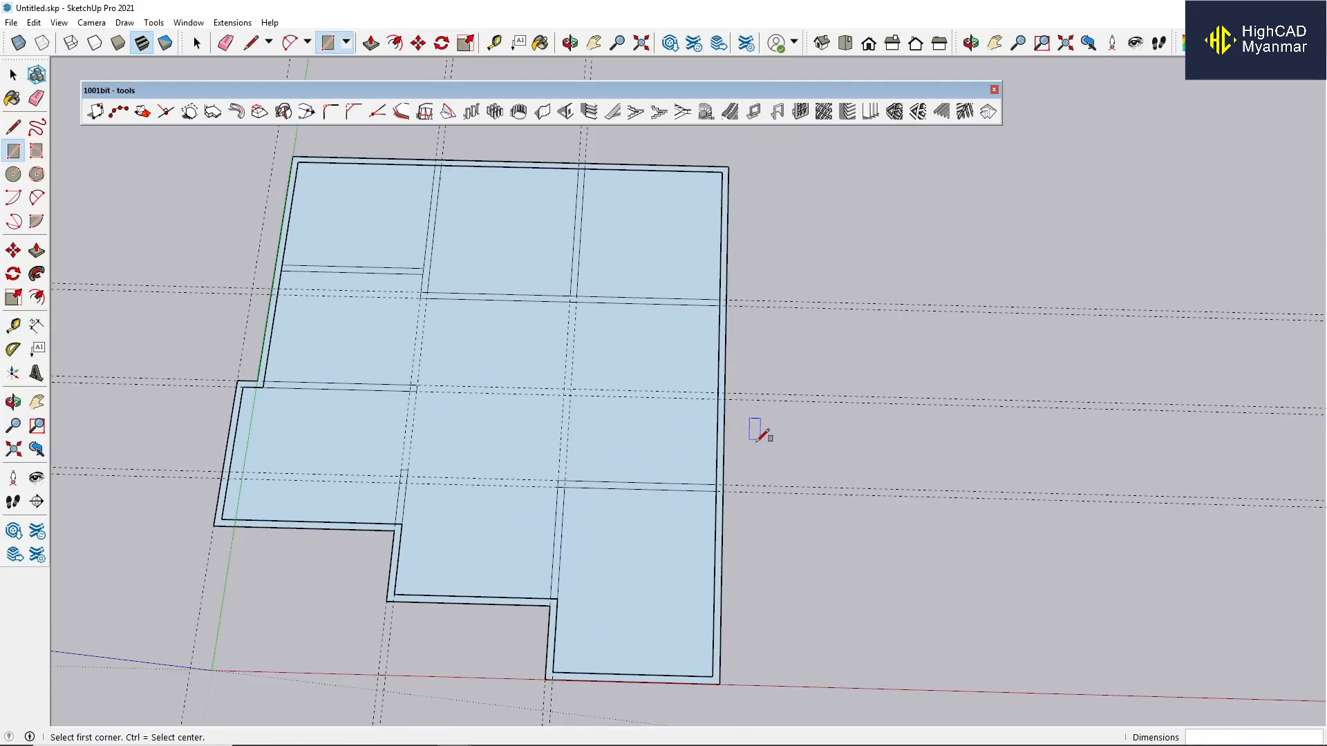
left_click(34, 22)
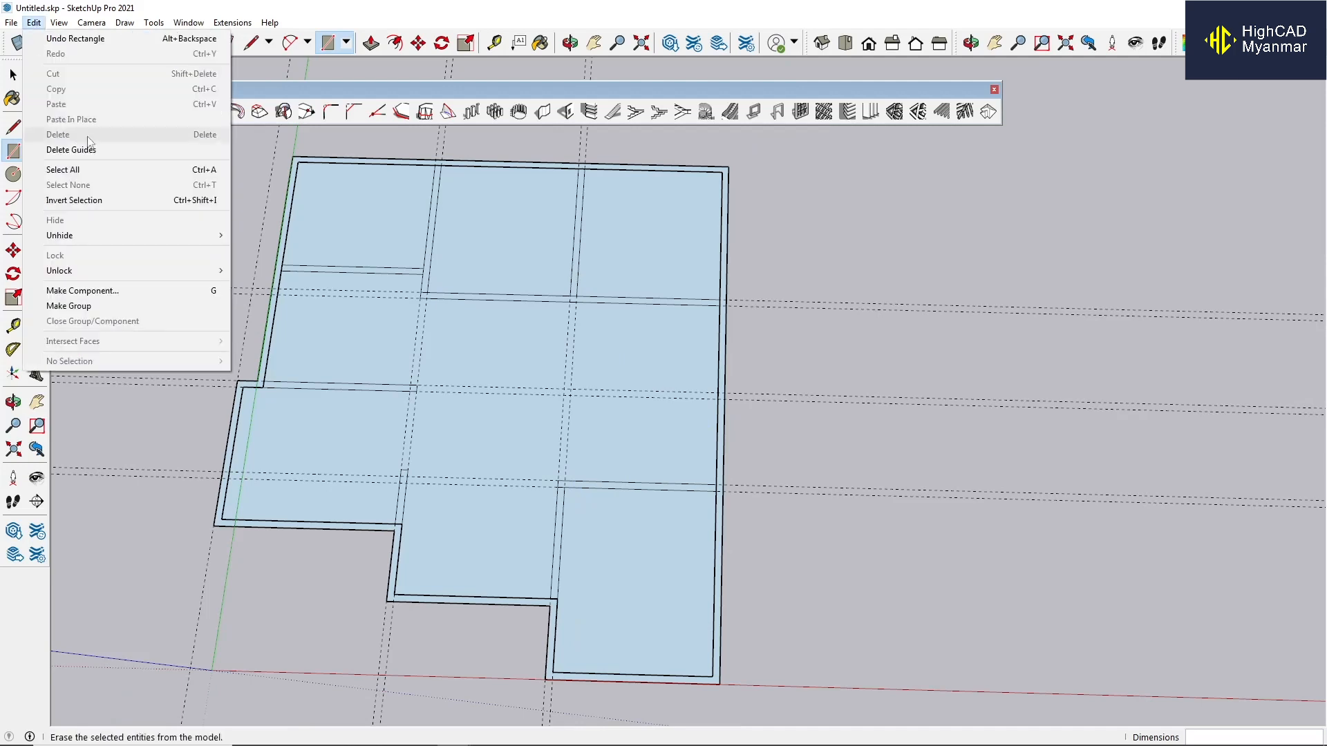
left_click(62, 146)
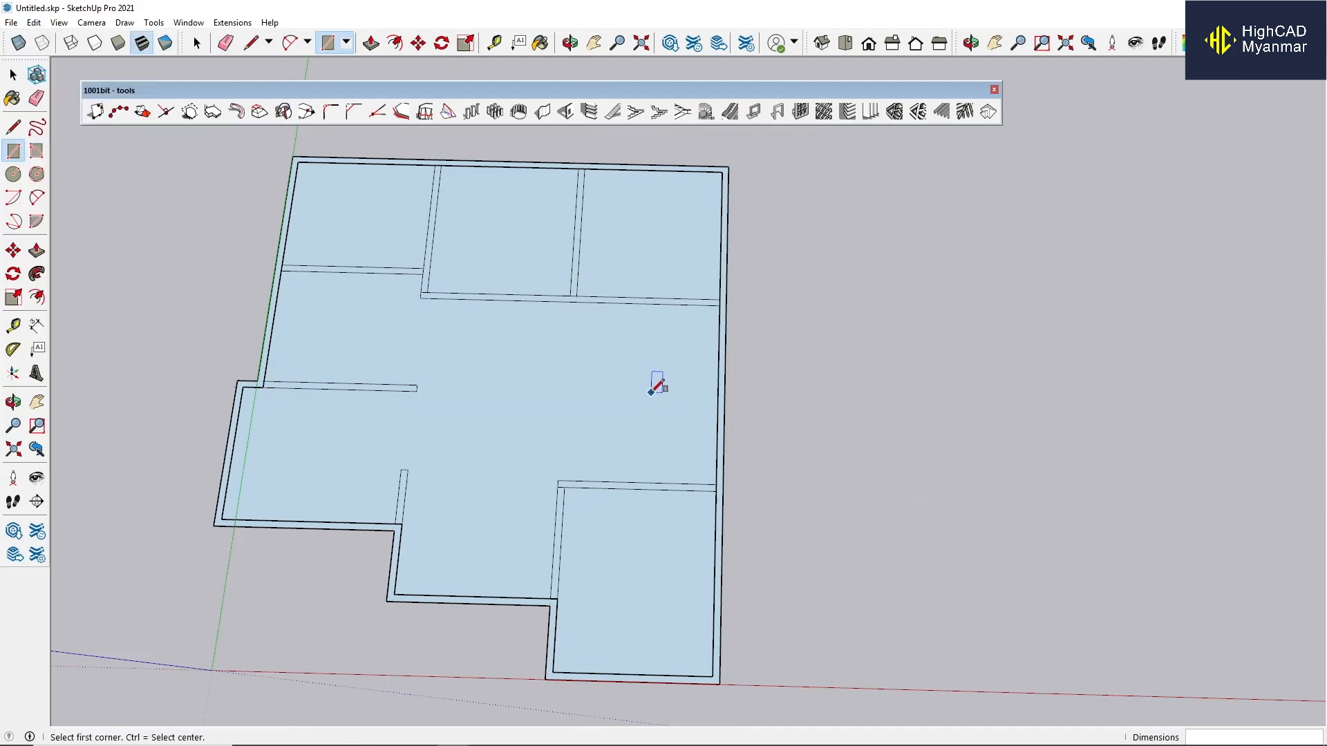
Copy the upper middle room's bottom partition segment 2' upward, in line with the upper-left room's bottom partition.
scroll(498, 295, "up", 4)
key("space")
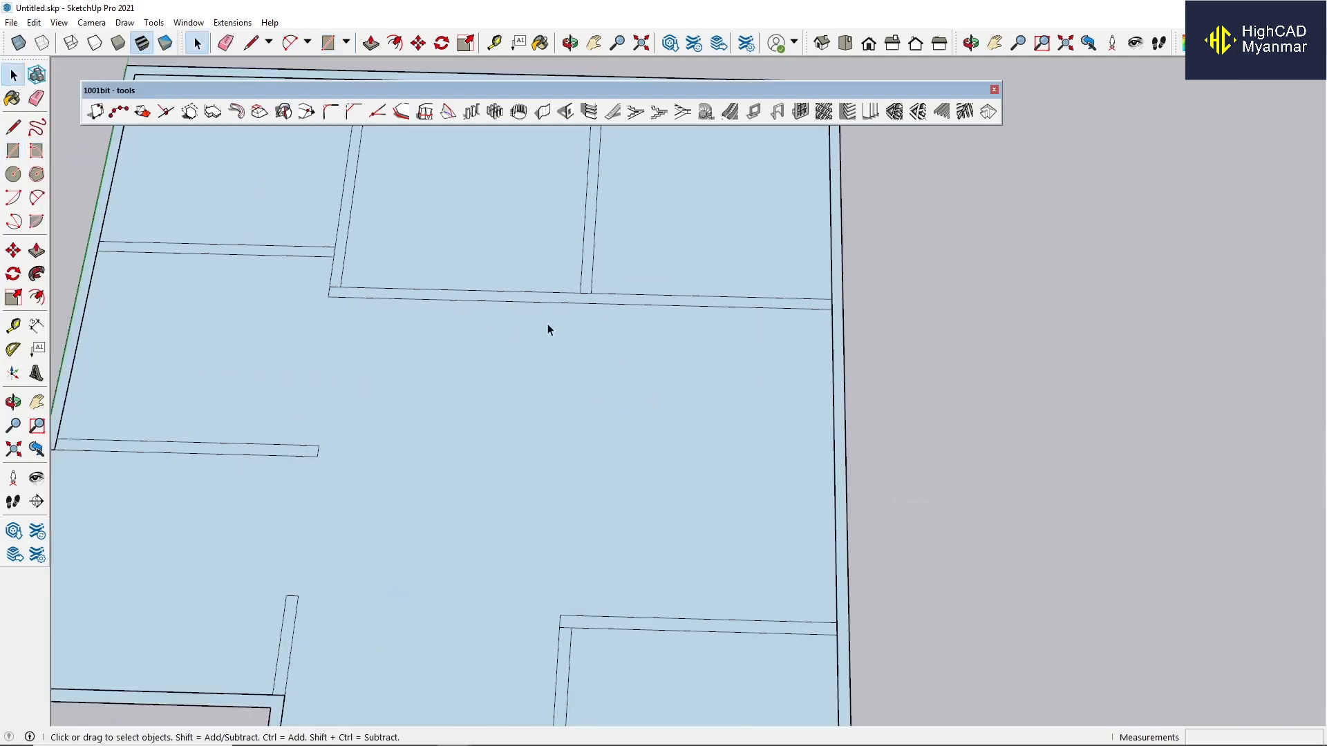
scroll(391, 279, "down", 2)
key("l")
scroll(574, 276, "up", 2)
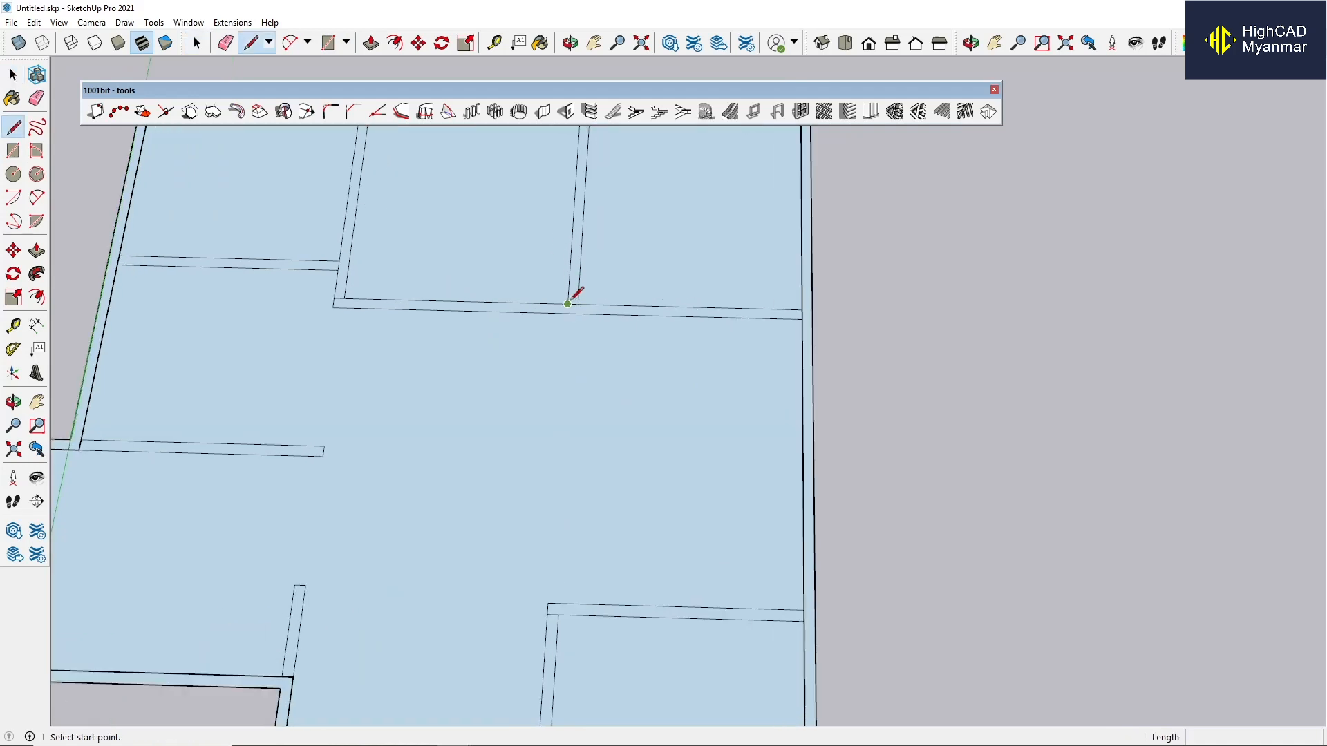
key("space")
left_click_drag(328, 289, 573, 358)
key("m")
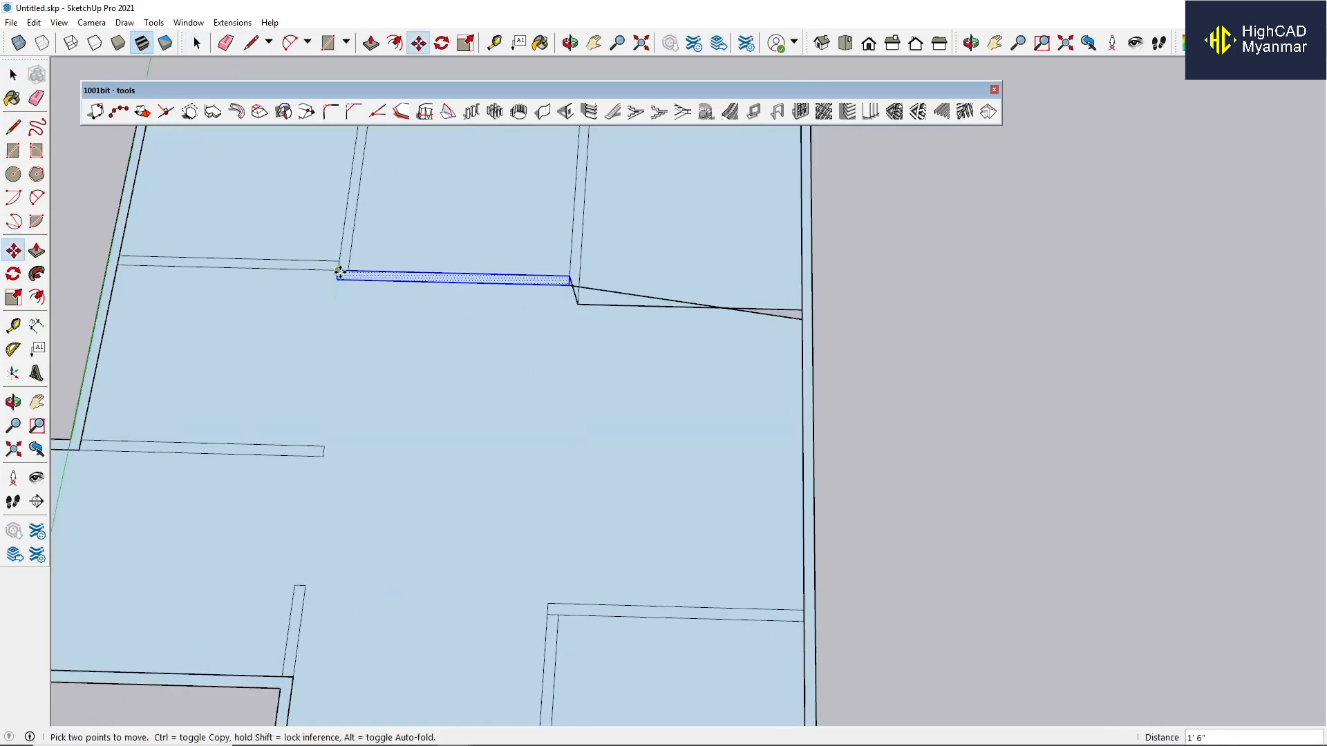
scroll(408, 261, "up", 1)
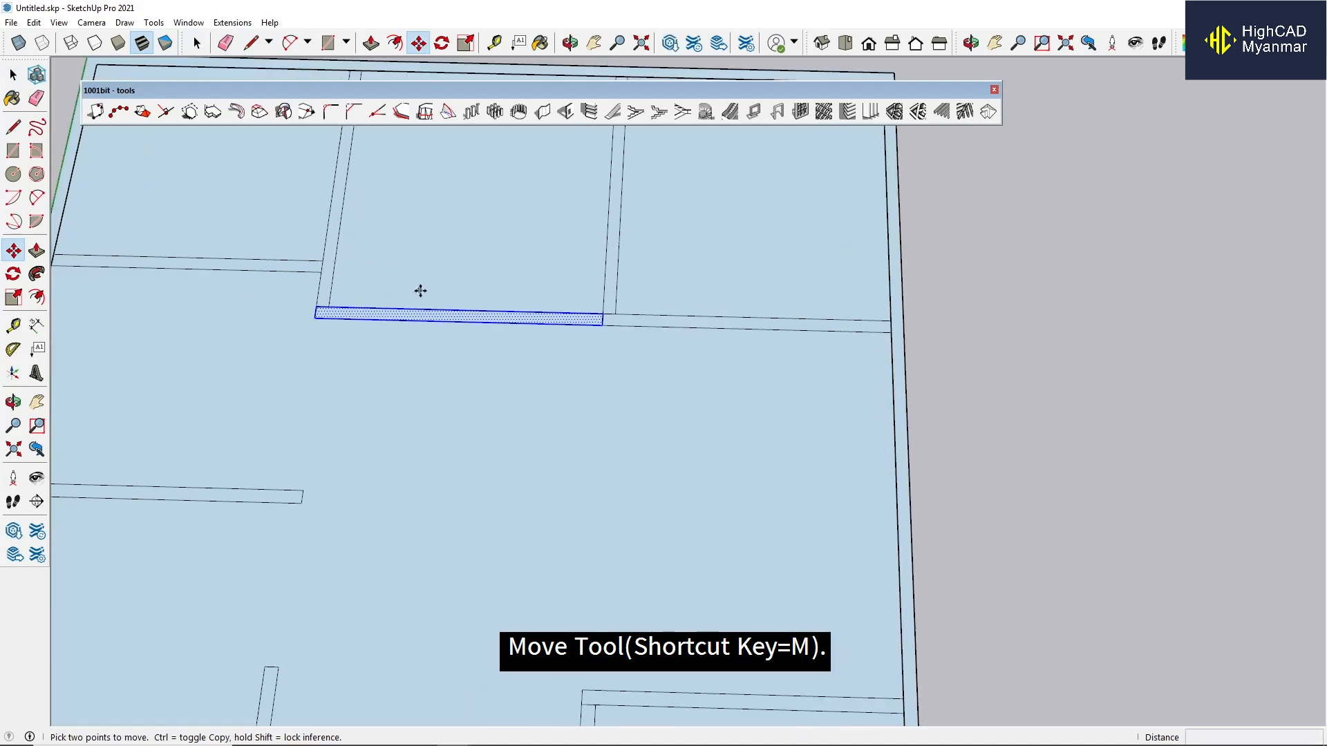
left_click(325, 306)
left_click(320, 265)
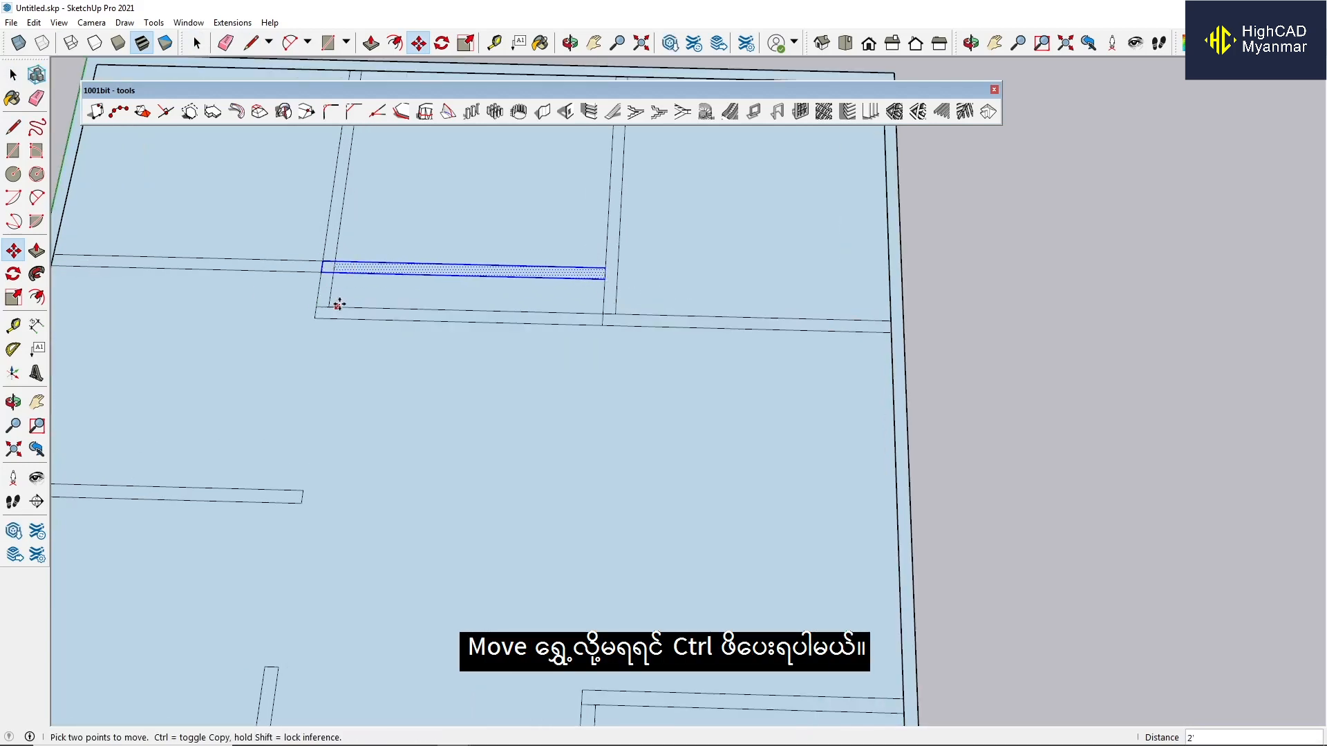
Erase the original segment of the middle room's bottom partition below the copy.
key("space")
scroll(455, 337, "down", 1)
scroll(387, 305, "up", 1)
key("e")
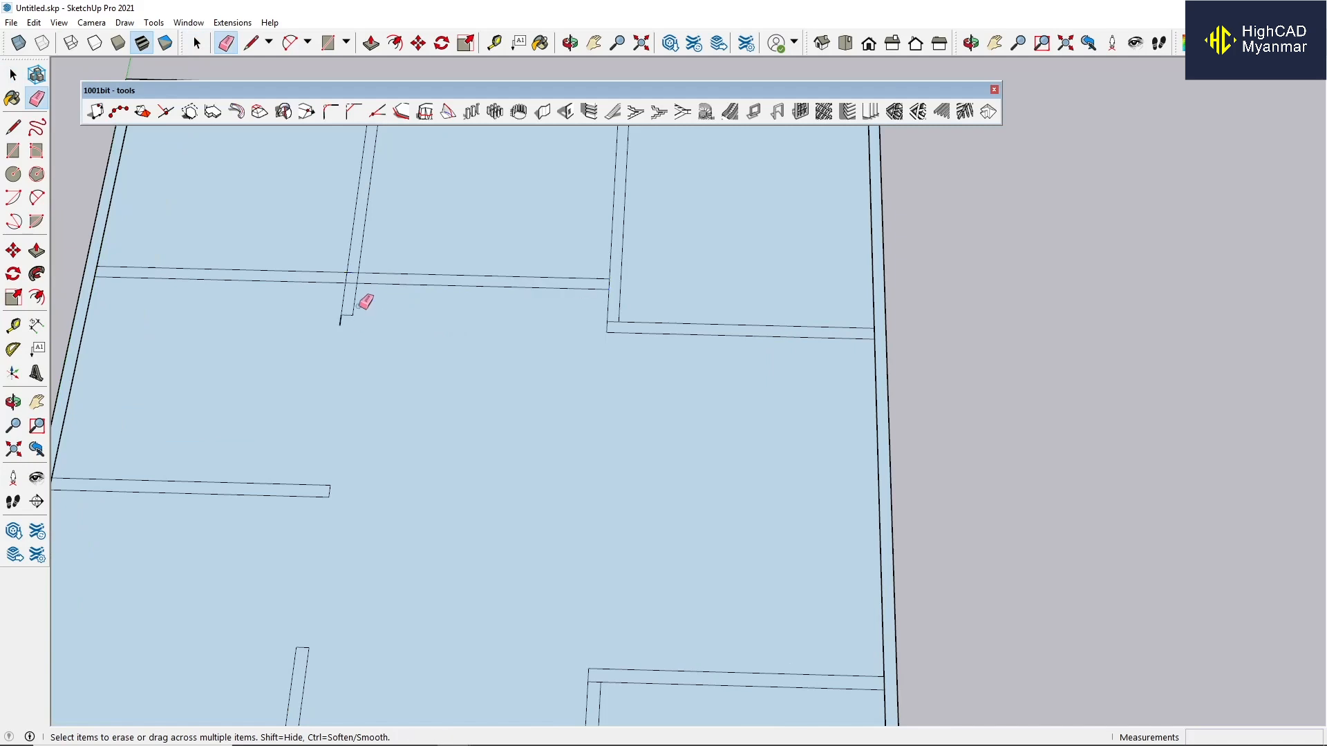
scroll(443, 356, "down", 3)
Place a vertical guide 6' inside the right wall's inner edge.
key("t")
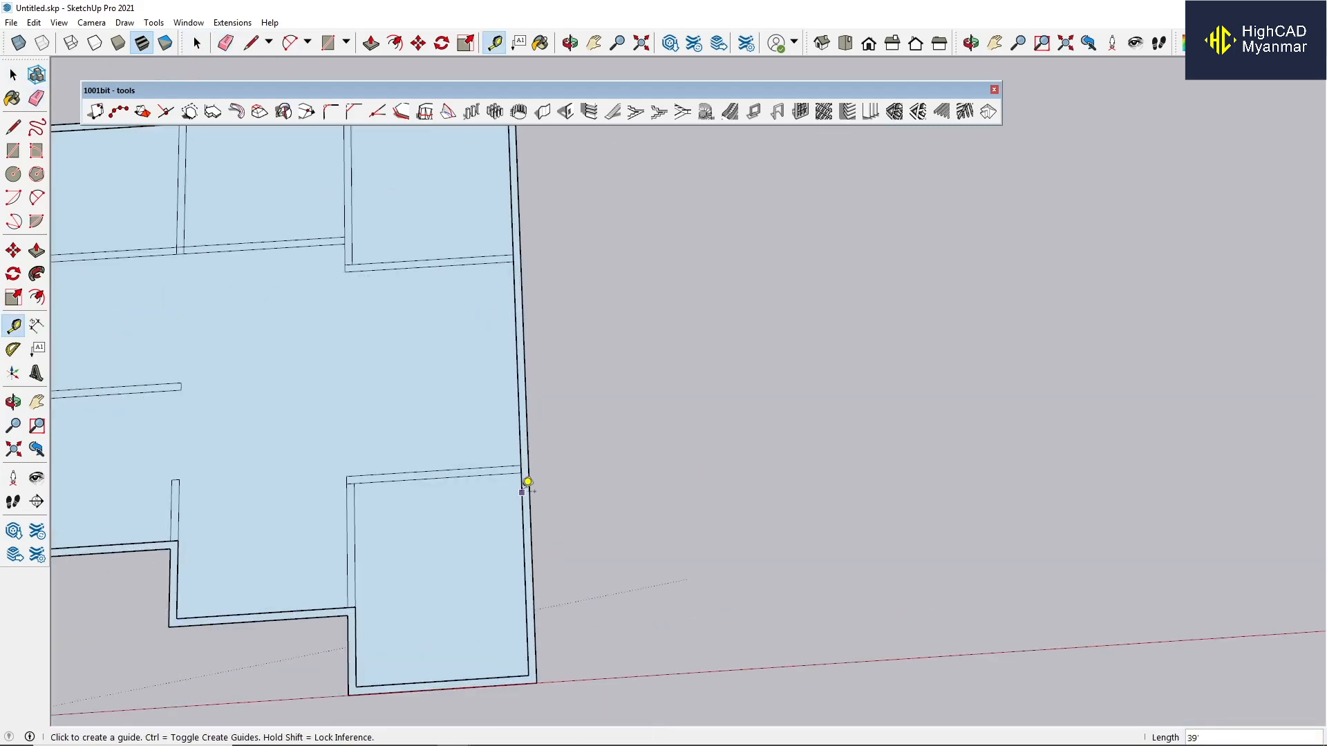
left_click(525, 483)
type("6'")
key("Return")
Place a horizontal guide 4' above the lower-right partition's upper edge and another 3' 6" below its lower edge.
left_click(455, 483)
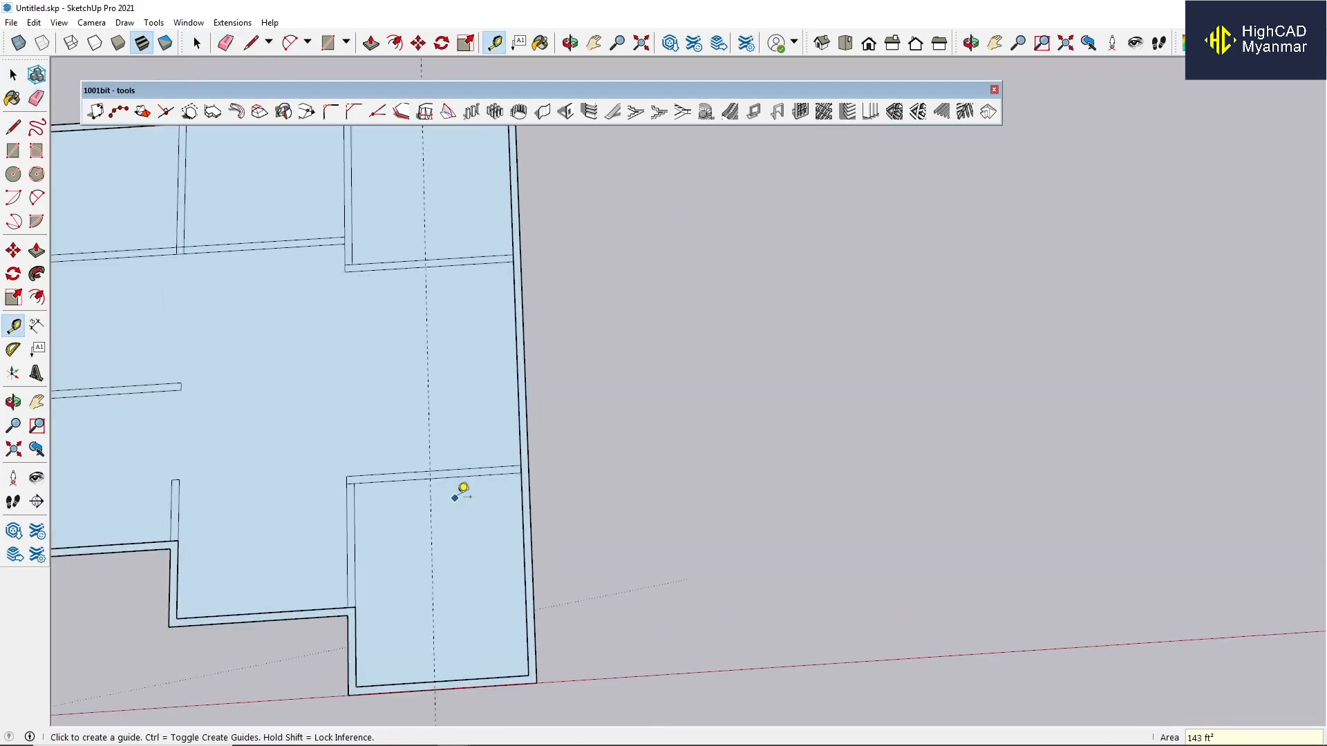
scroll(454, 414, "up", 1)
type("4'")
key("Return")
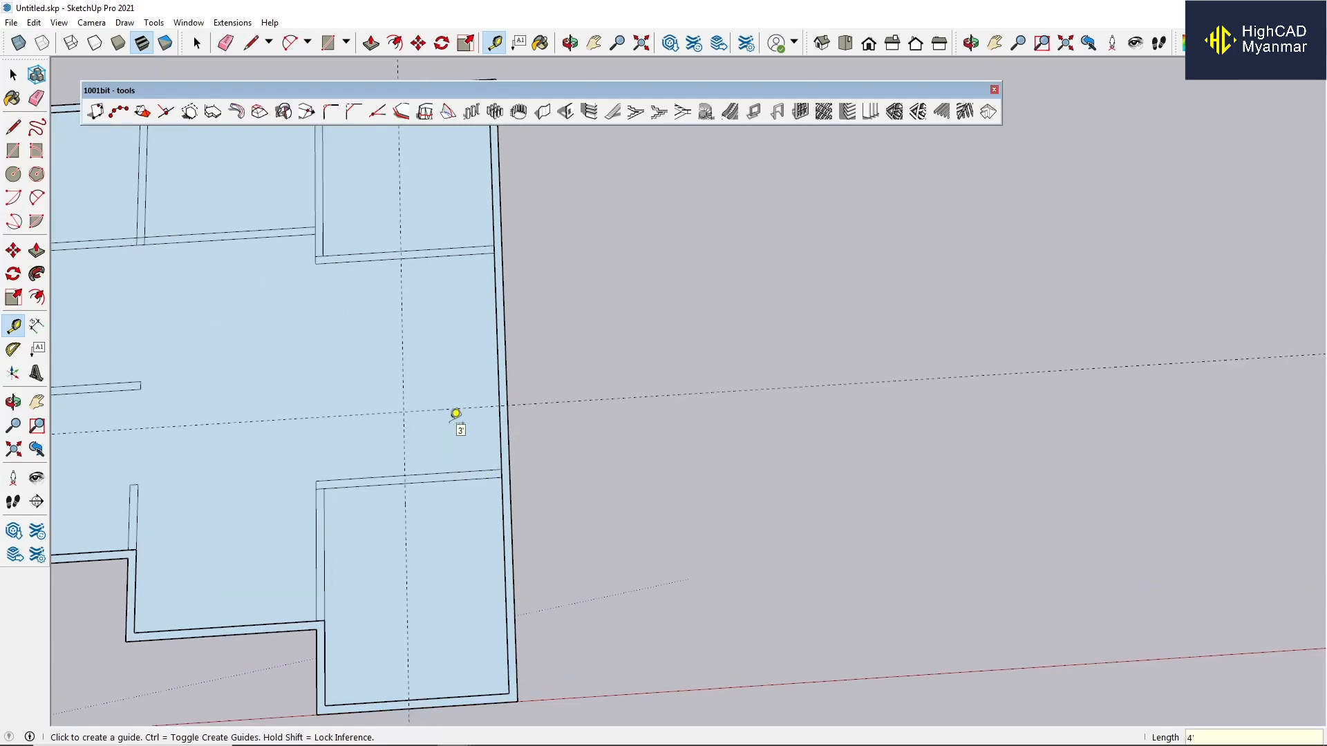
left_click(456, 413)
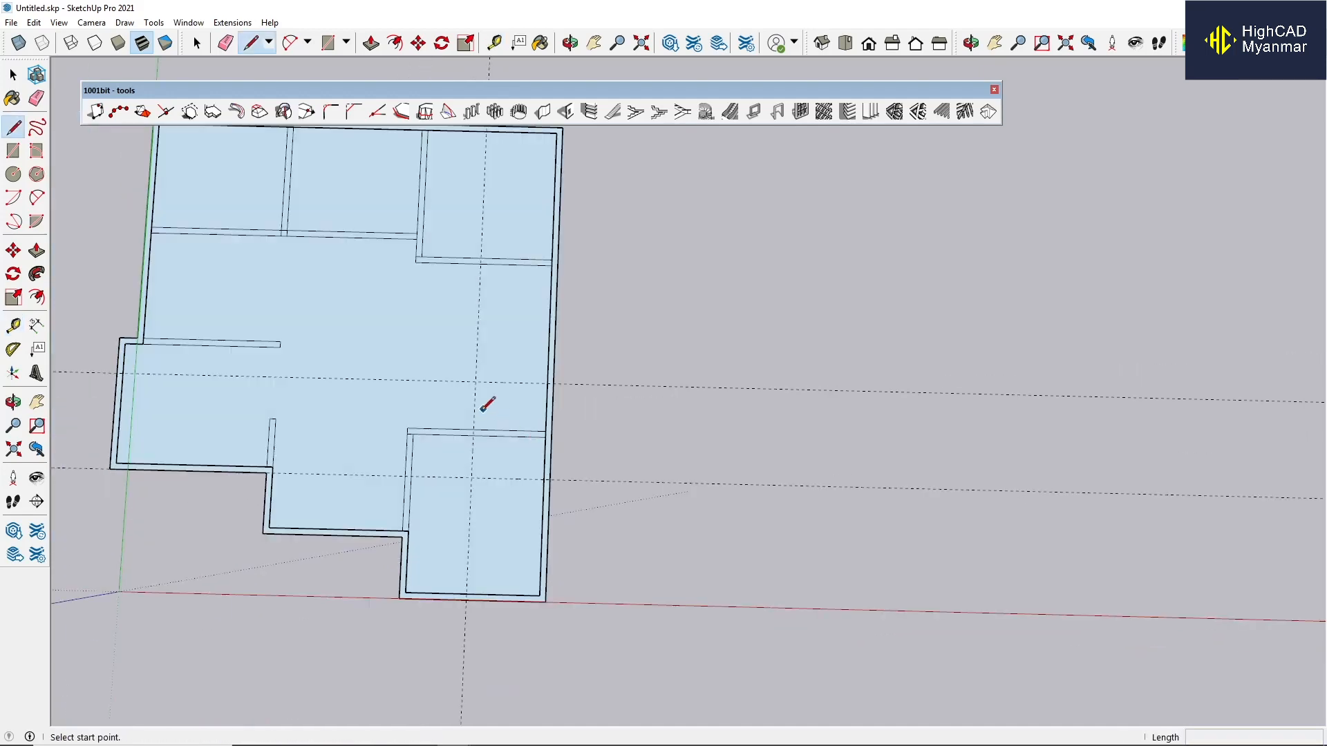
Draw lines from the lower-right partition up the vertical guide and along the upper guide to the right wall.
left_click(476, 380)
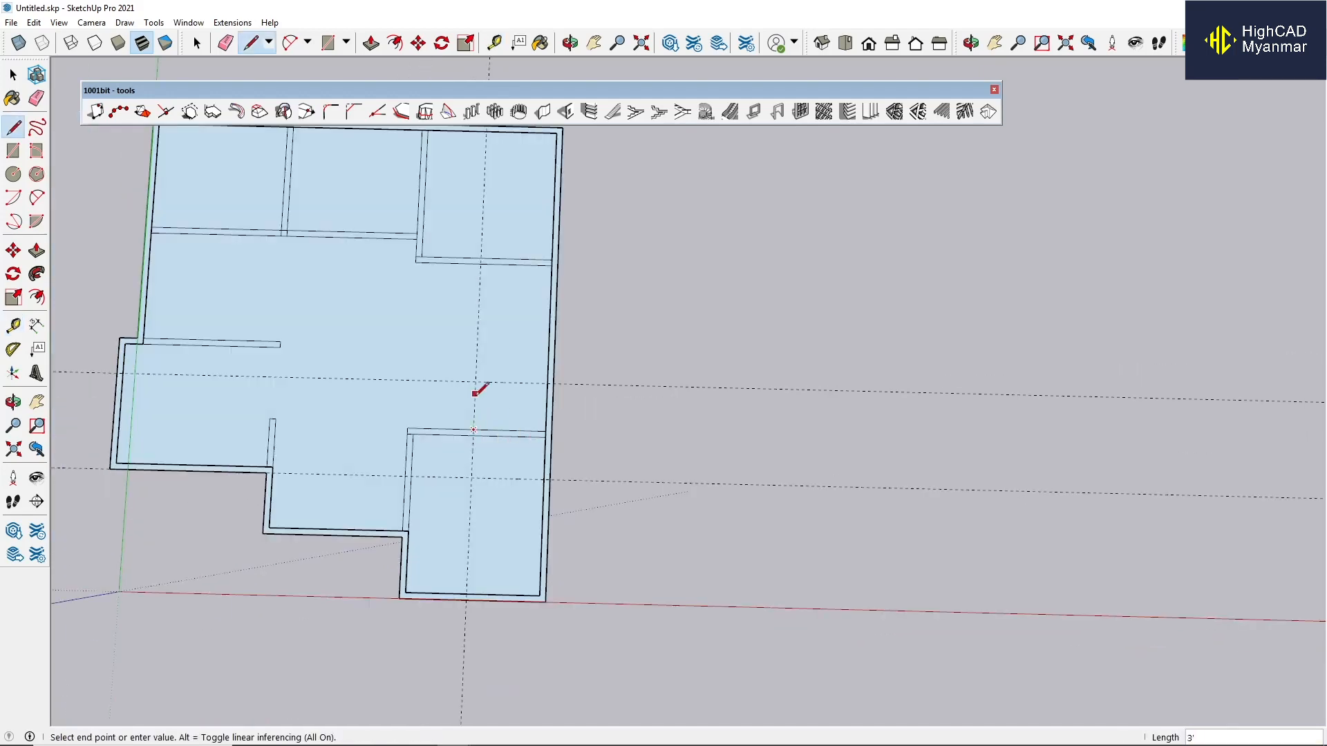
scroll(480, 379, "up", 2)
left_click(576, 380)
key("space")
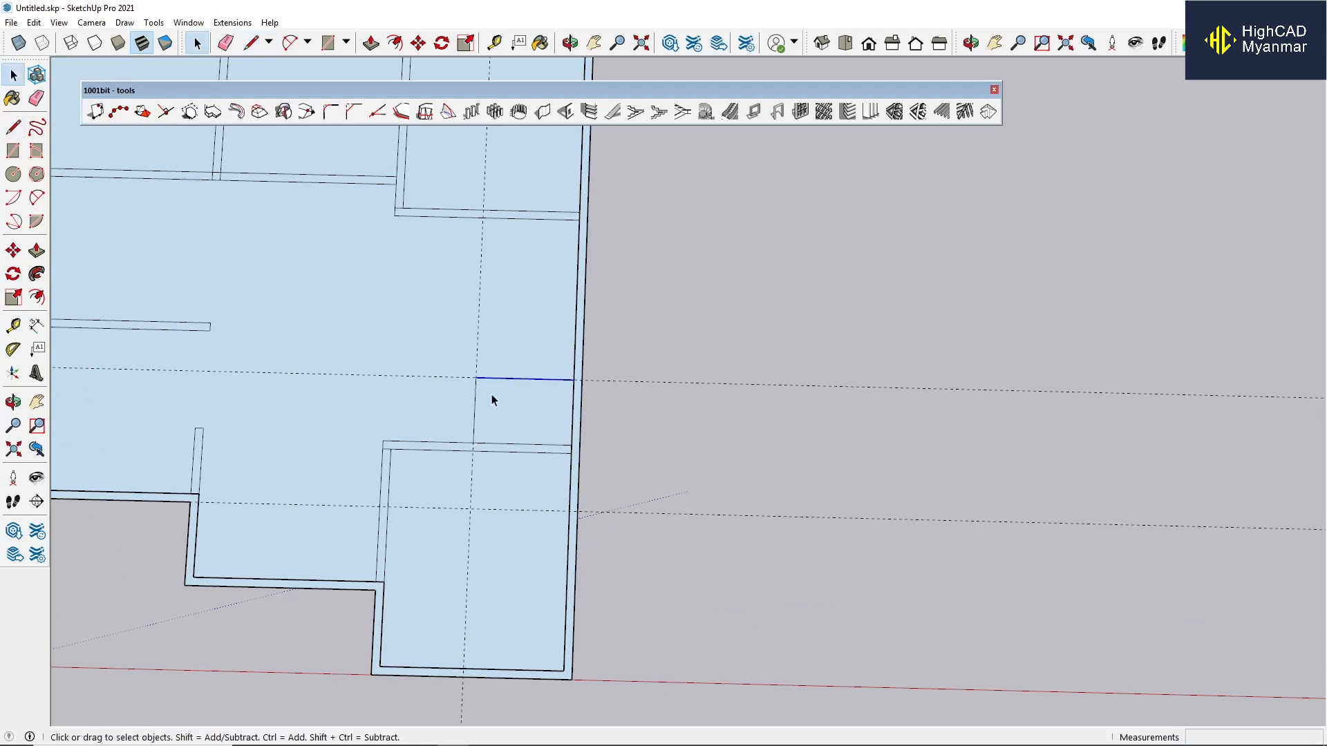
Select the two new lines and offset them inward by the partition thickness.
scroll(486, 413, "up", 1)
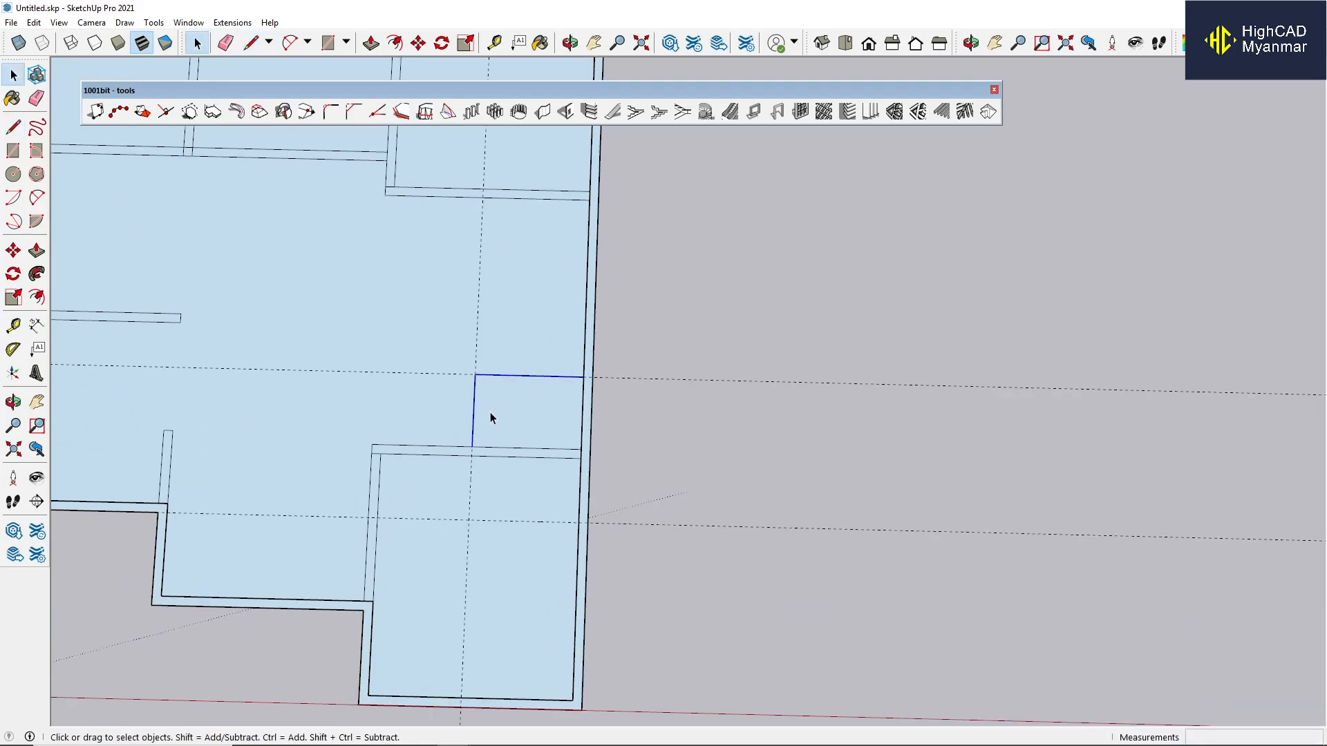
key("f")
left_click(479, 375)
scroll(483, 460, "up", 2)
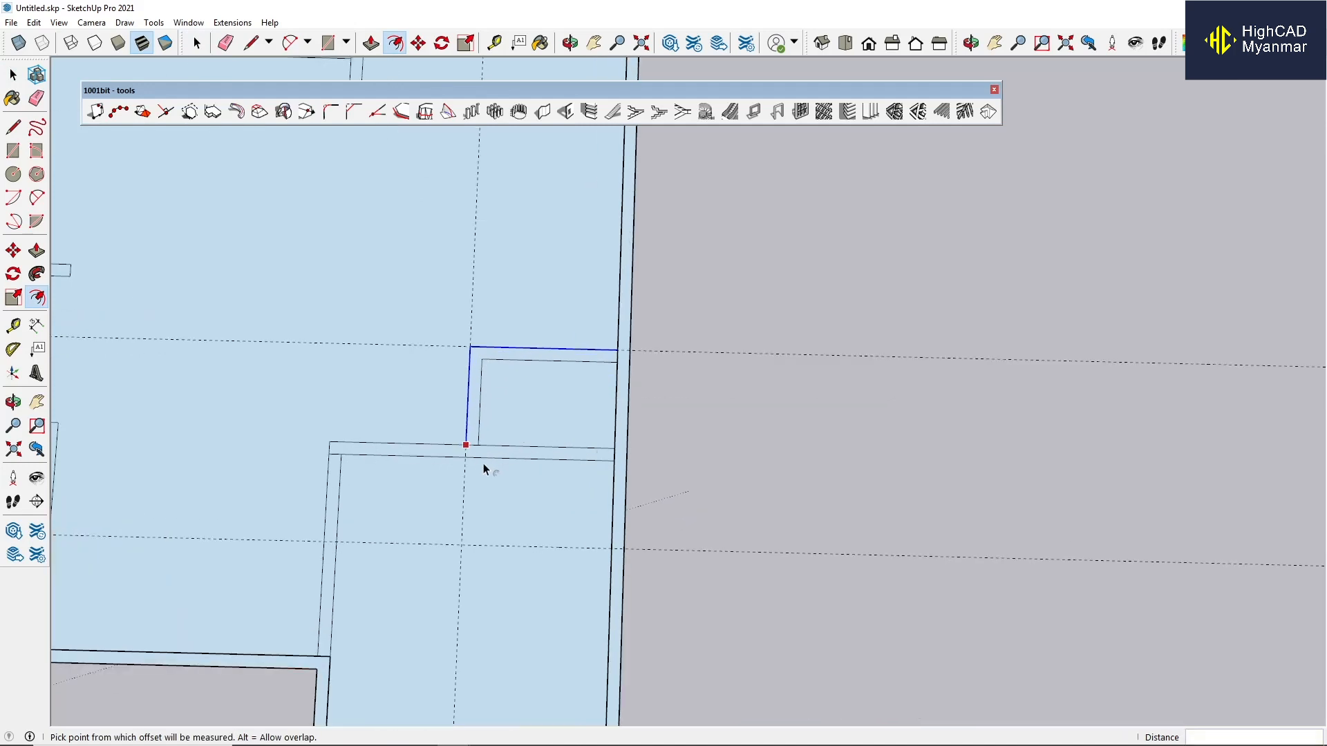
key("l")
left_click(466, 456)
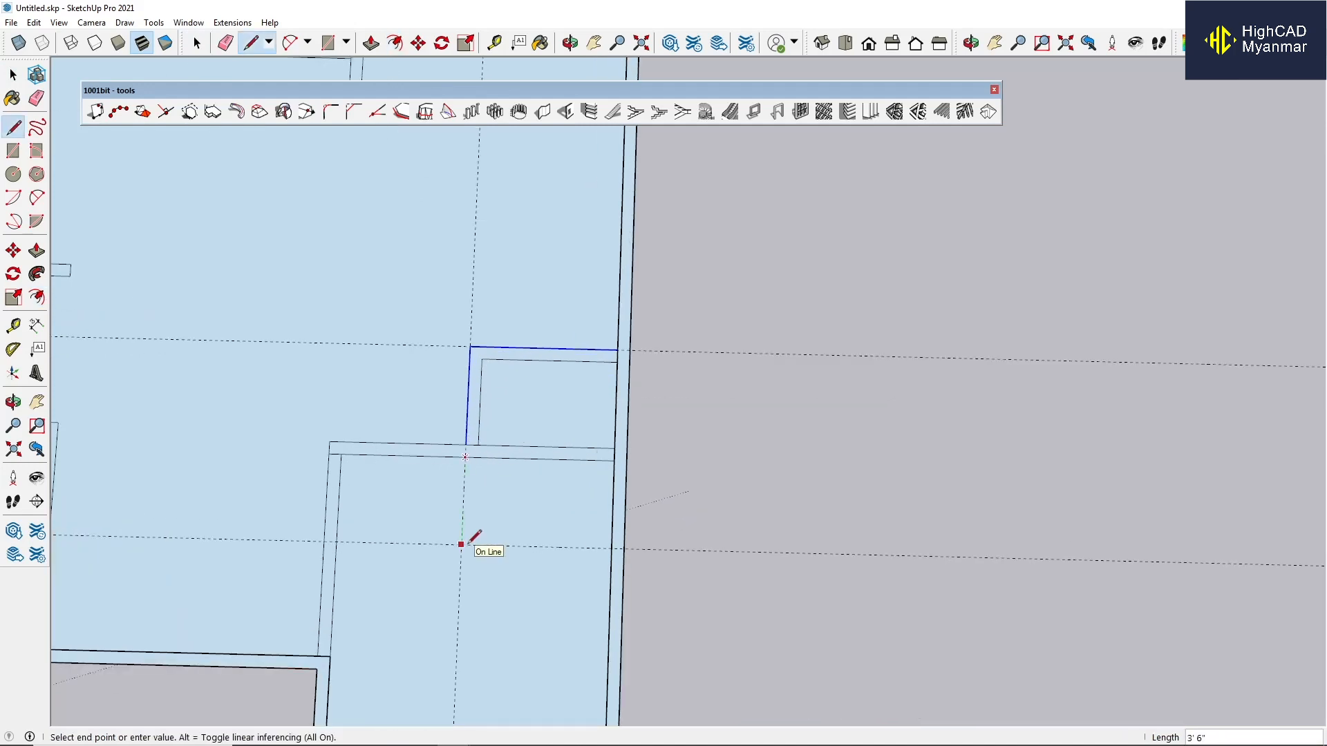
scroll(462, 545, "down", 1)
key("Escape")
key("t")
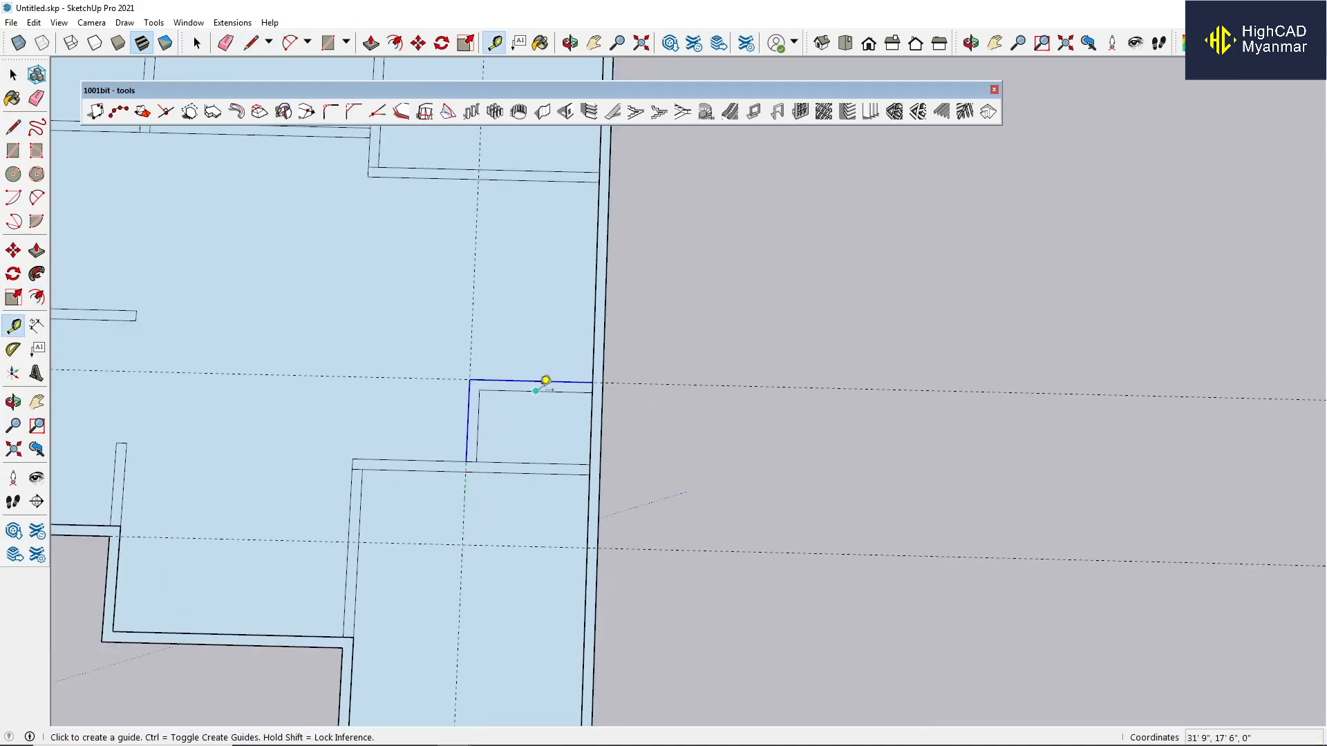
left_click(535, 391)
key("Escape")
Draw lines from the partition's lower edge down to 6" past the lower guide and across to the right wall.
key("l")
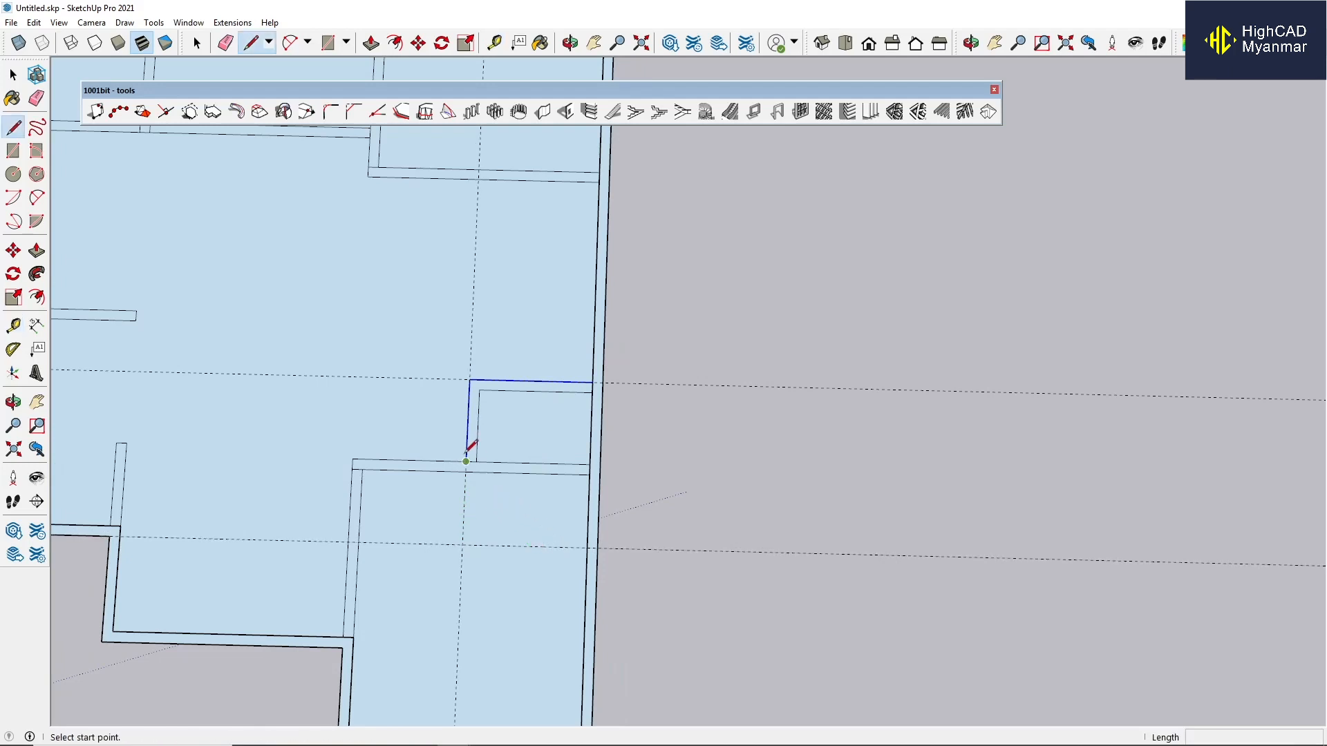
left_click(465, 472)
left_click(462, 556)
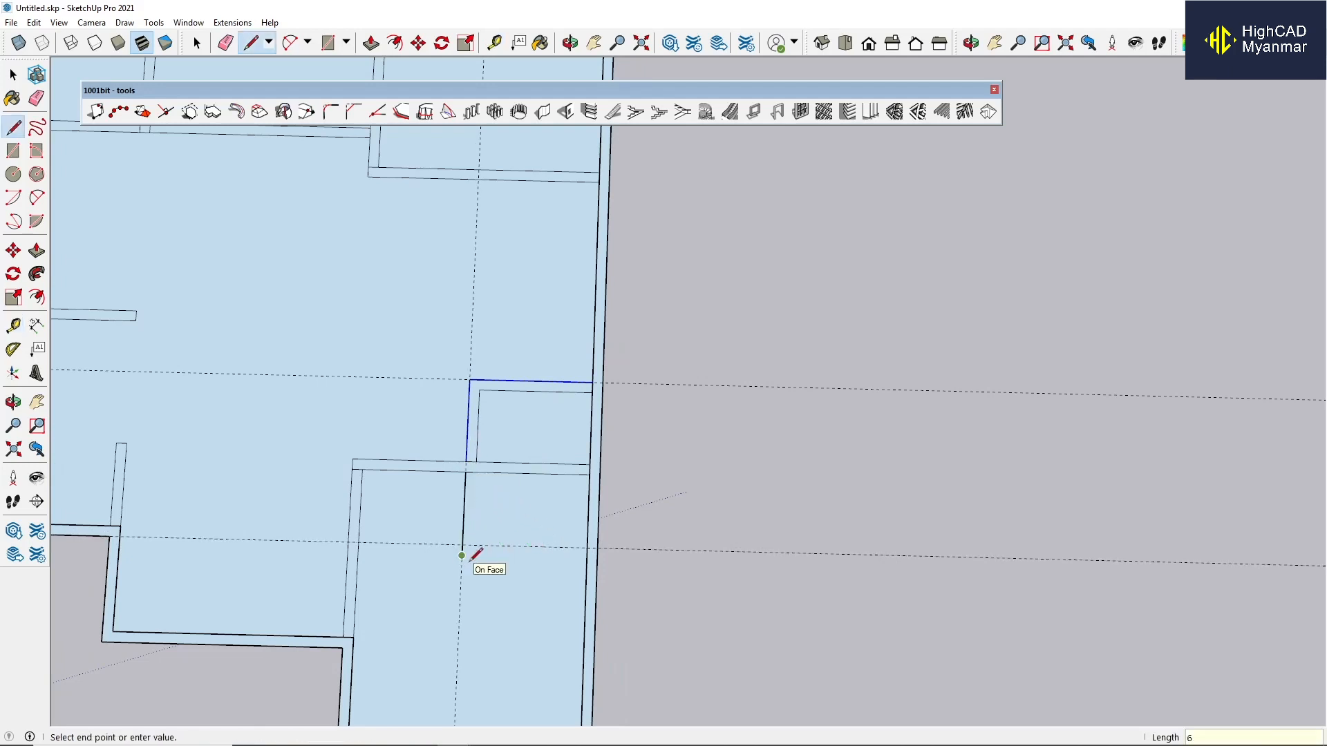
left_click(587, 557)
Draw the room's inner edge 5.5' along the lower guide from the right wall and up to the horizontal partition.
left_click(588, 548)
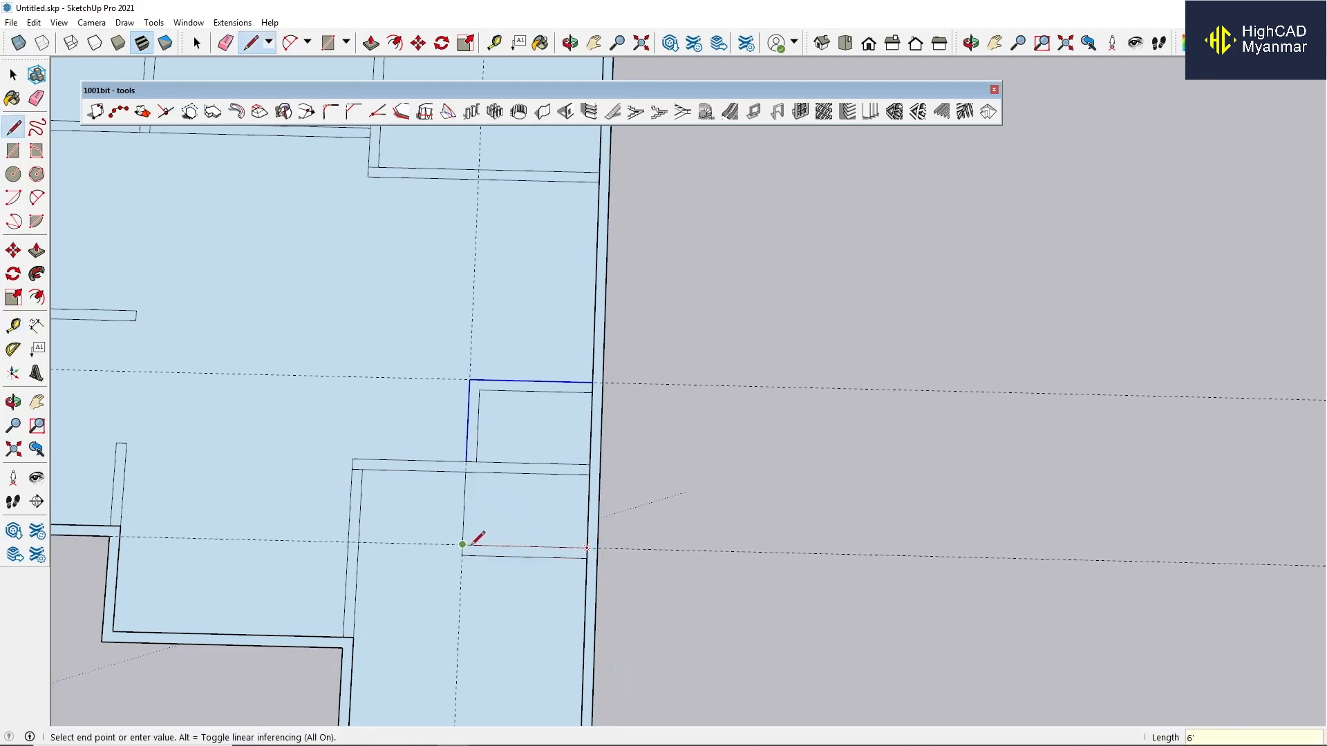
type("5.5'")
key("Return")
left_click(476, 472)
scroll(590, 429, "down", 2)
key("space")
Erase the two horizontal partition lines crossing the inside of the new small room.
middle_click_drag(580, 477, 496, 440)
scroll(501, 411, "up", 4)
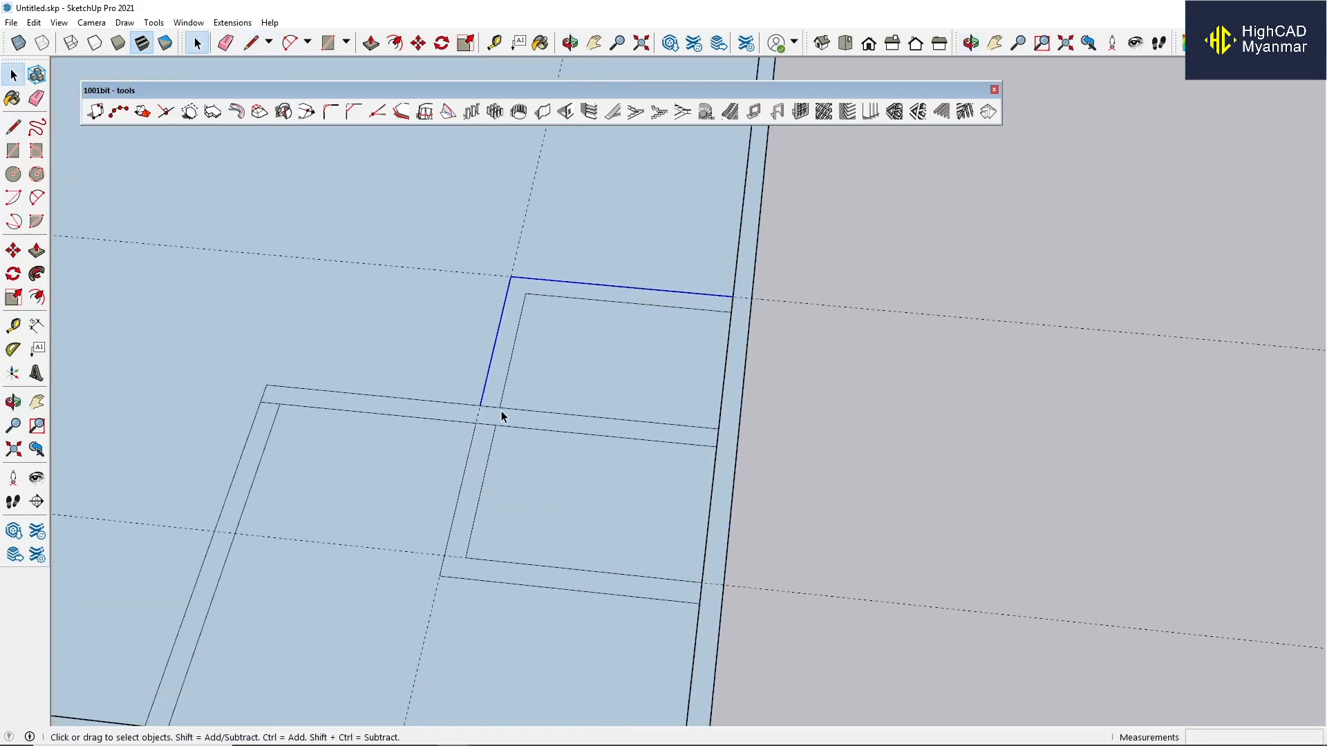
key("l")
key("e")
left_click(550, 413)
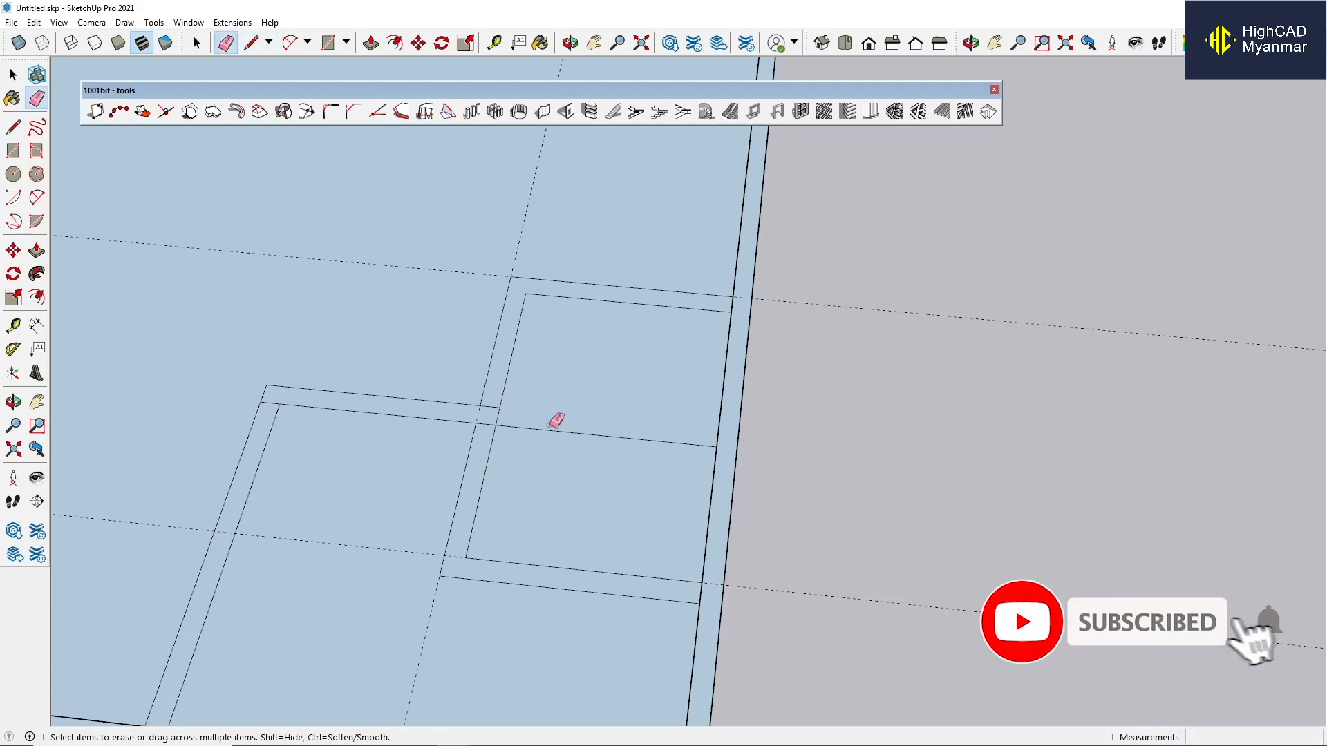
left_click(548, 430)
Erase the short leftover lines where the horizontal partition meets the small room's left partition.
scroll(564, 412, "down", 3)
mouse_move(573, 419)
middle_mouse_down()
mouse_move(528, 533)
mouse_move(484, 539)
middle_mouse_up()
scroll(527, 402, "up", 3)
scroll(532, 402, "up", 4)
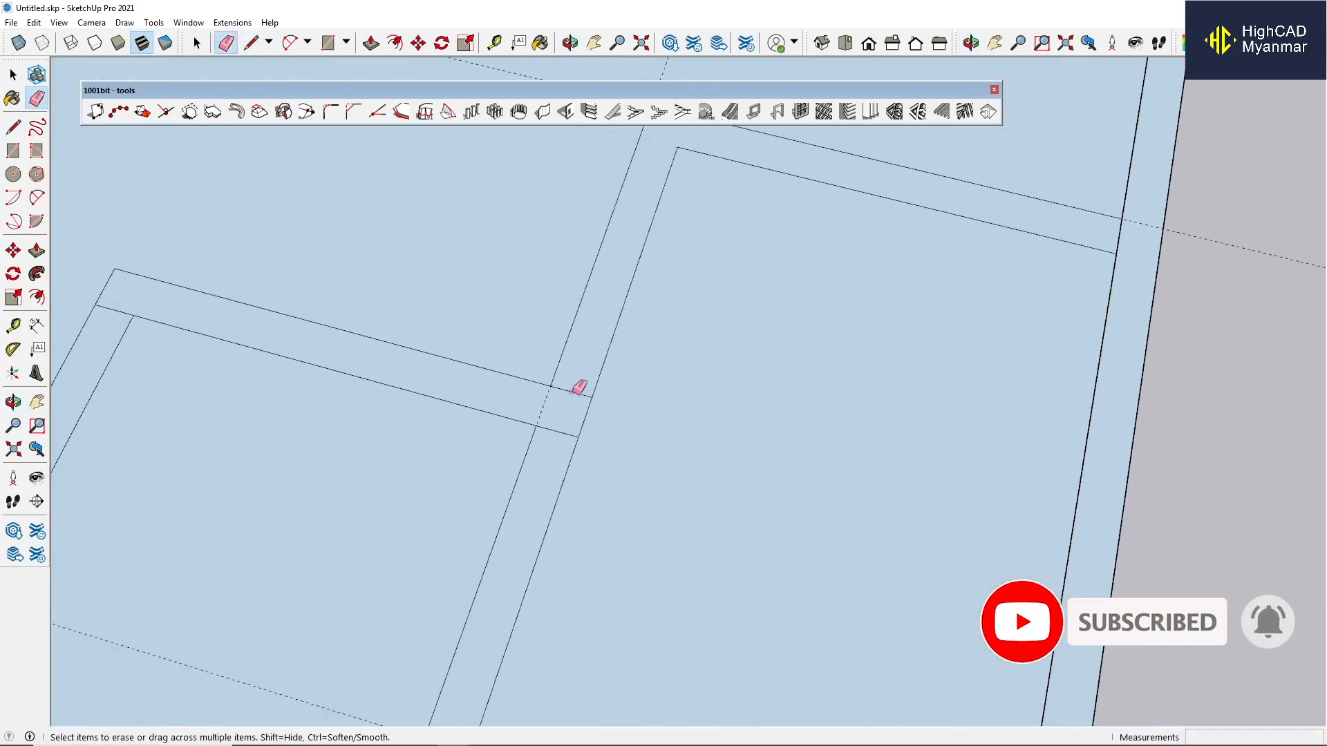
left_click(573, 393)
left_click(558, 430)
scroll(621, 366, "down", 3)
middle_click_drag(621, 366, 663, 380)
scroll(484, 422, "up", 3)
left_click(505, 460)
scroll(577, 426, "down", 7)
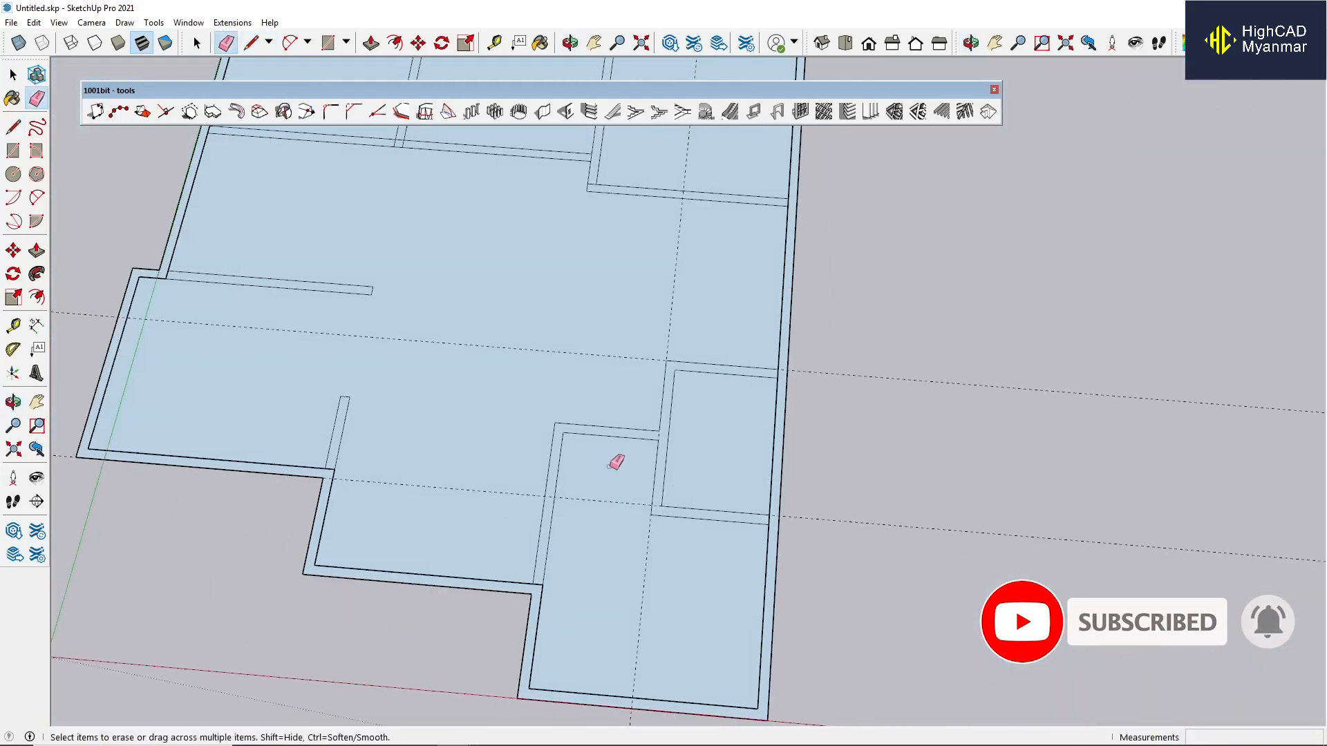
Delete all guides.
scroll(664, 370, "up", 3)
key("space")
left_click(33, 22)
left_click(71, 149)
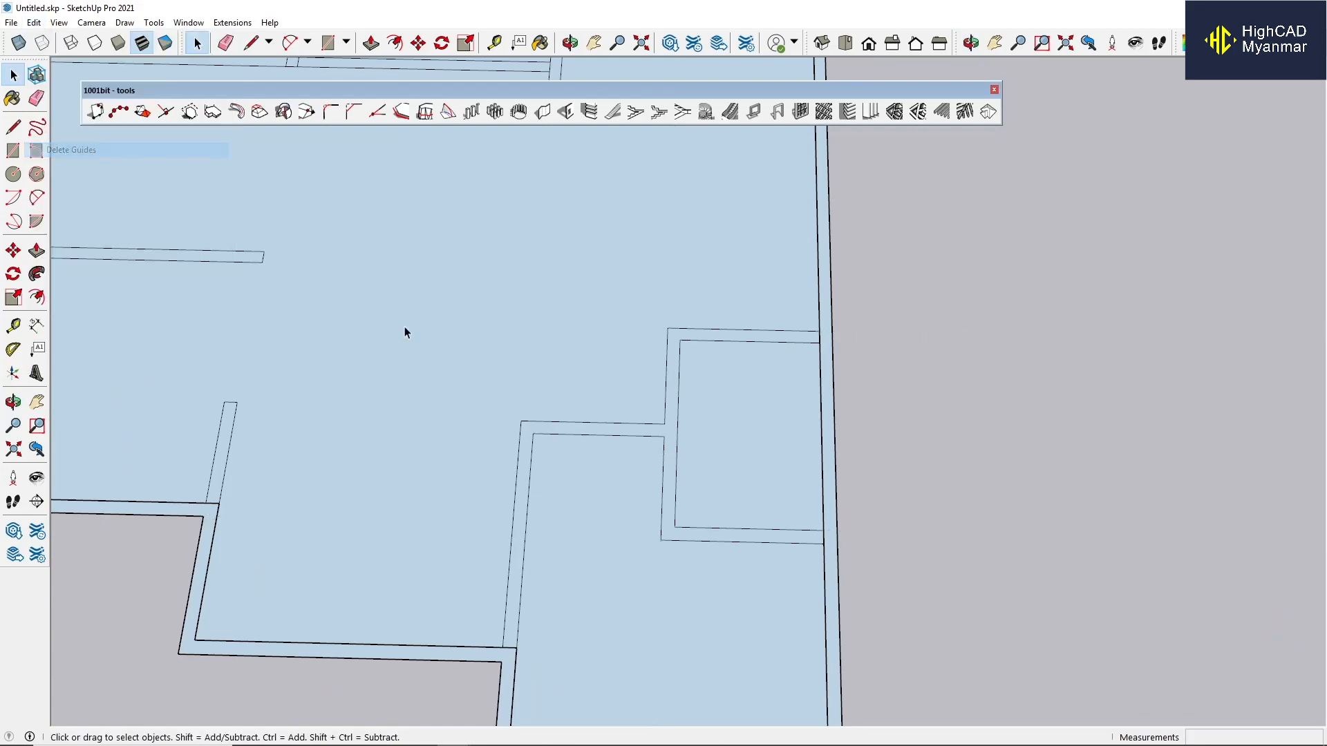
Measure the small room's interior length and width.
scroll(546, 408, "down", 2)
middle_click_drag(747, 467, 651, 453)
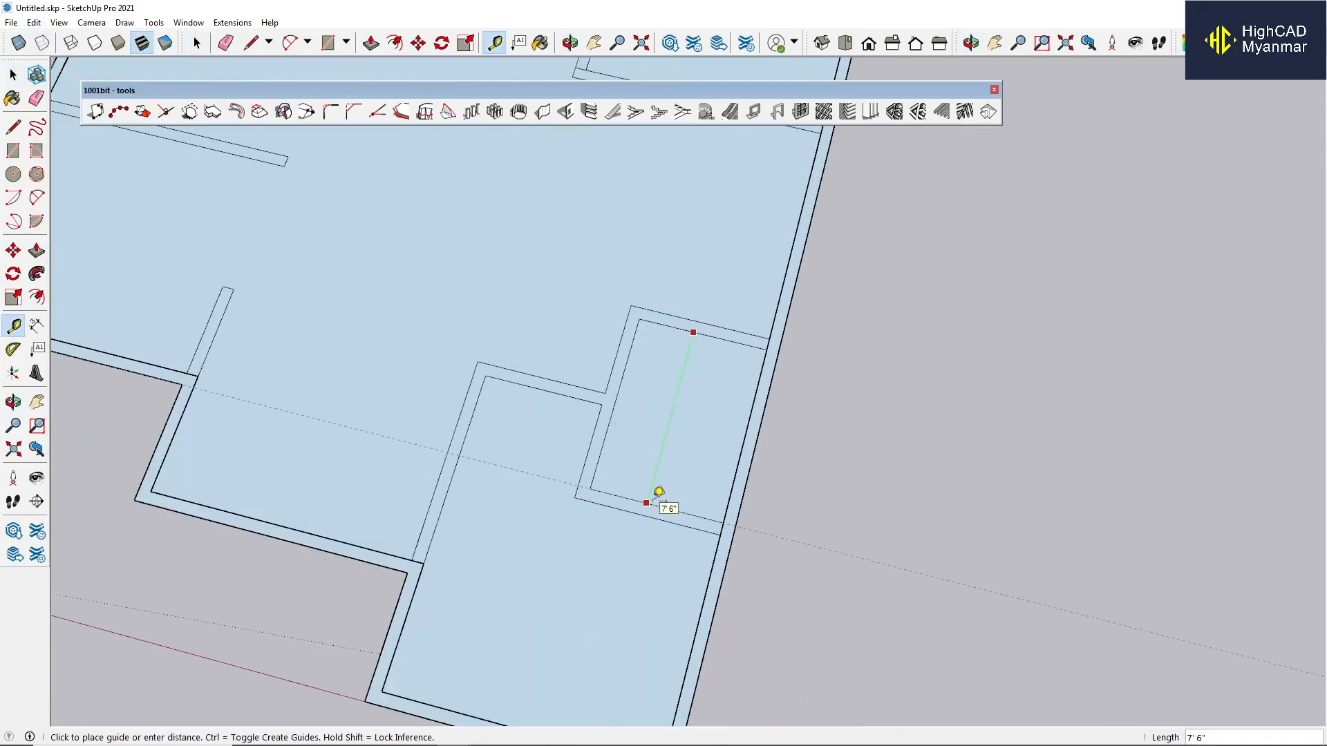
left_click(658, 491)
left_click(601, 451)
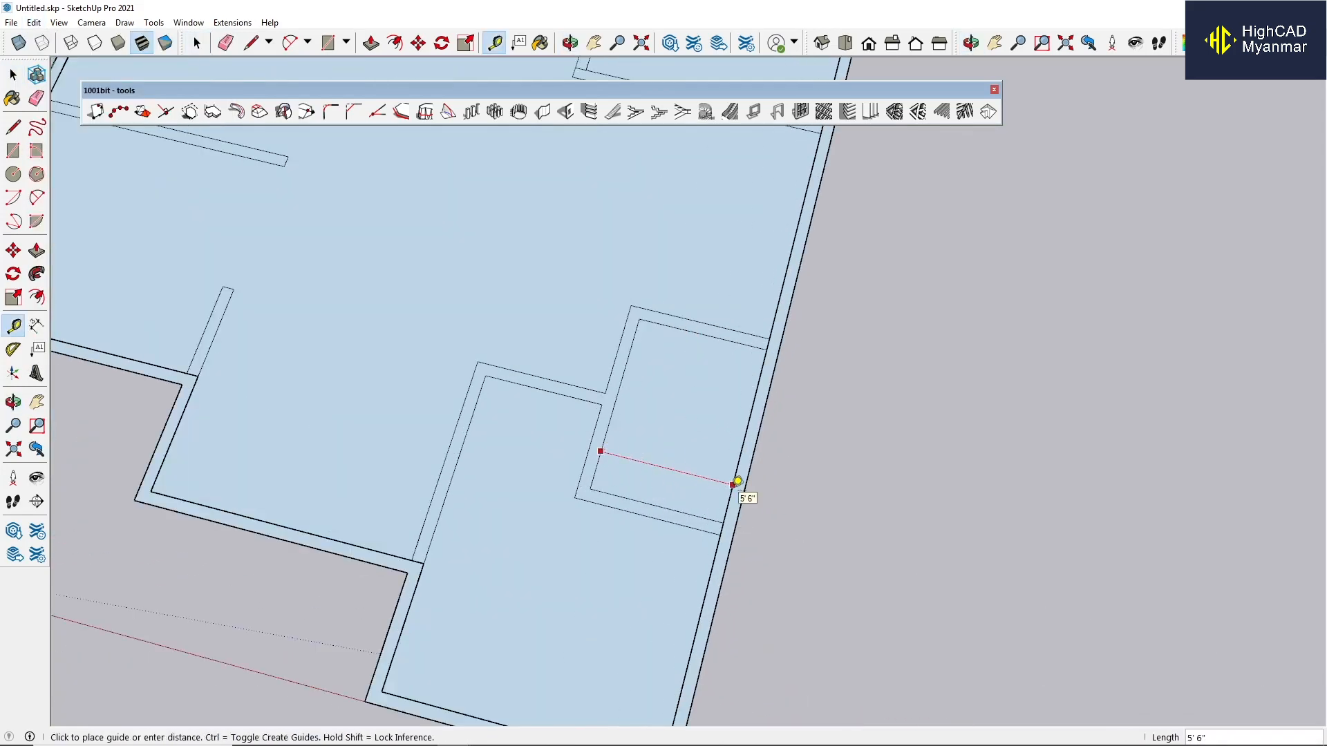
key("space")
Move the small room's left partition 6" toward the right wall.
middle_click_drag(733, 485, 666, 415)
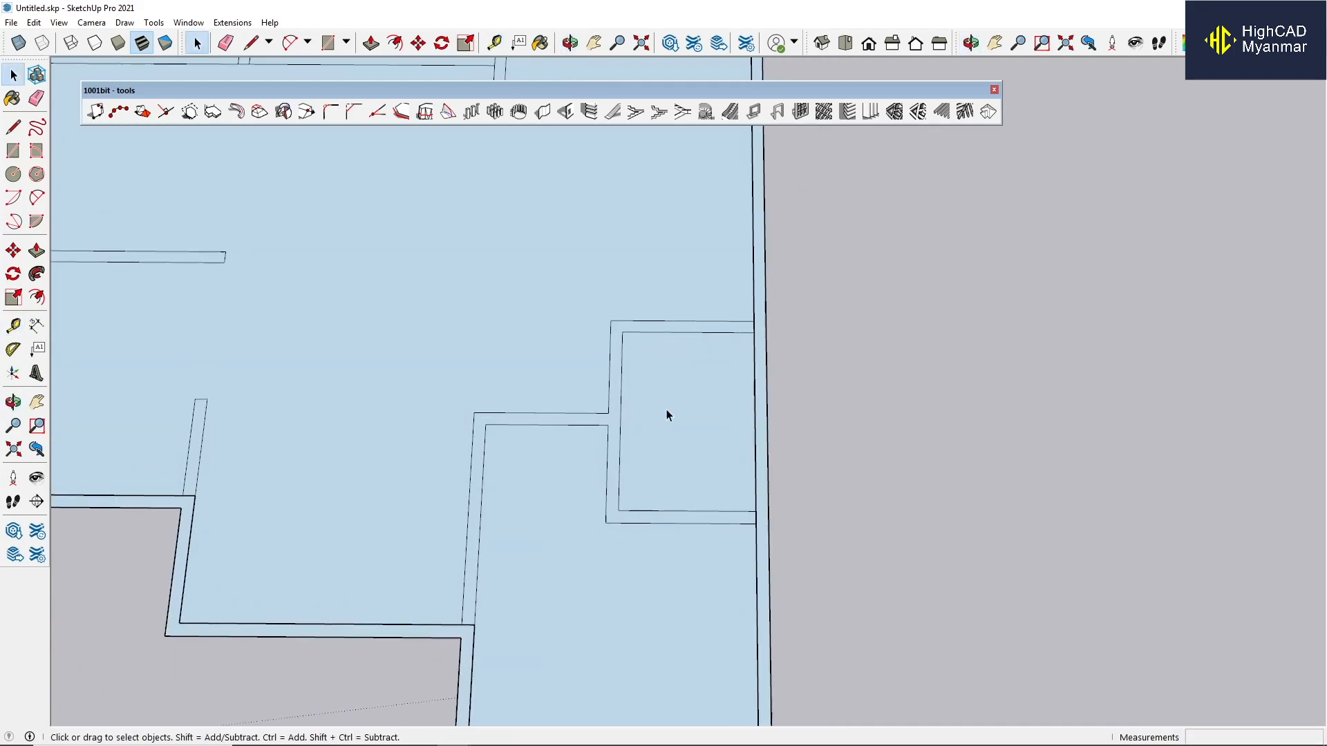
left_click_drag(566, 275, 641, 551)
scroll(641, 553, "up", 1)
key("m")
left_click(613, 549)
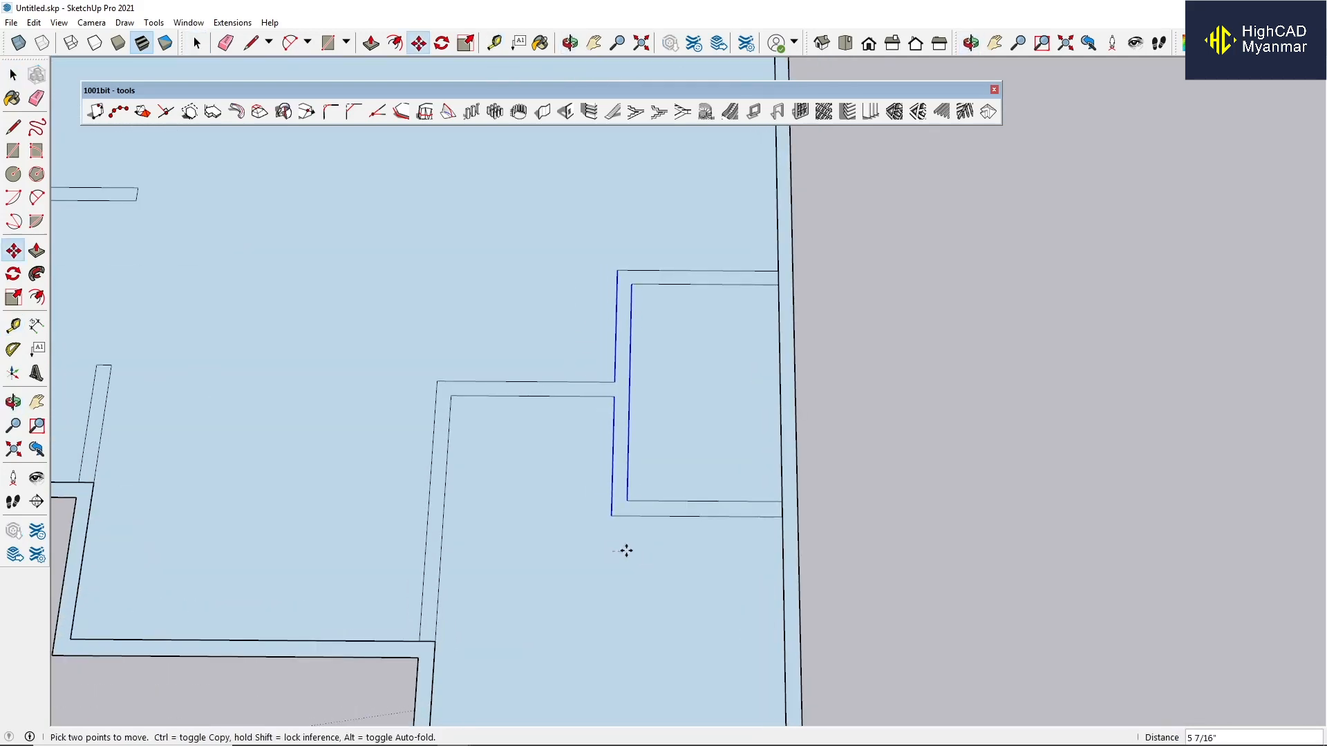
type("6")
key("Return")
Measure the distance from the lowest wall's inner edge to the small room's lower partition.
middle_click_drag(628, 548, 415, 415)
key("t")
left_click(292, 494)
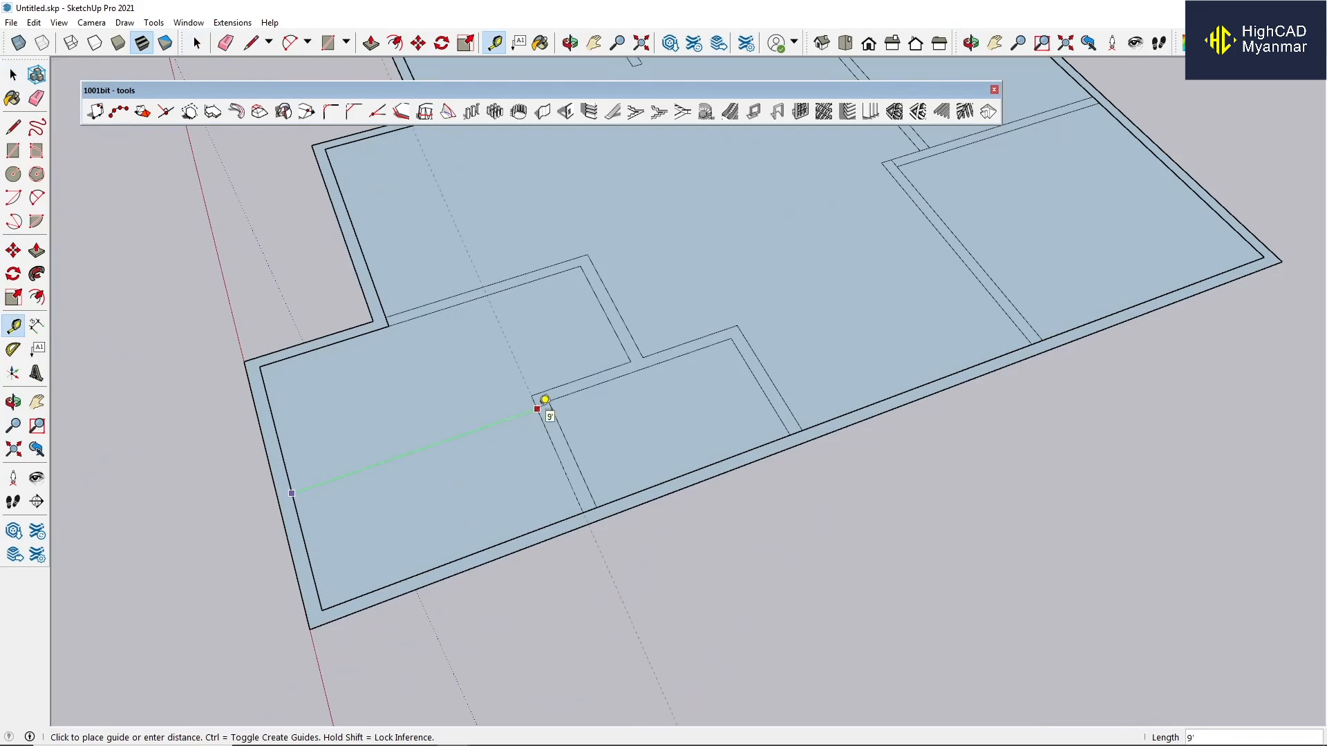
key("space")
Move the short horizontal partition beside the small room up to align with the small room's top-left corner.
middle_click_drag(537, 409, 691, 422)
left_click_drag(401, 338, 594, 477)
key("m")
left_click(573, 433)
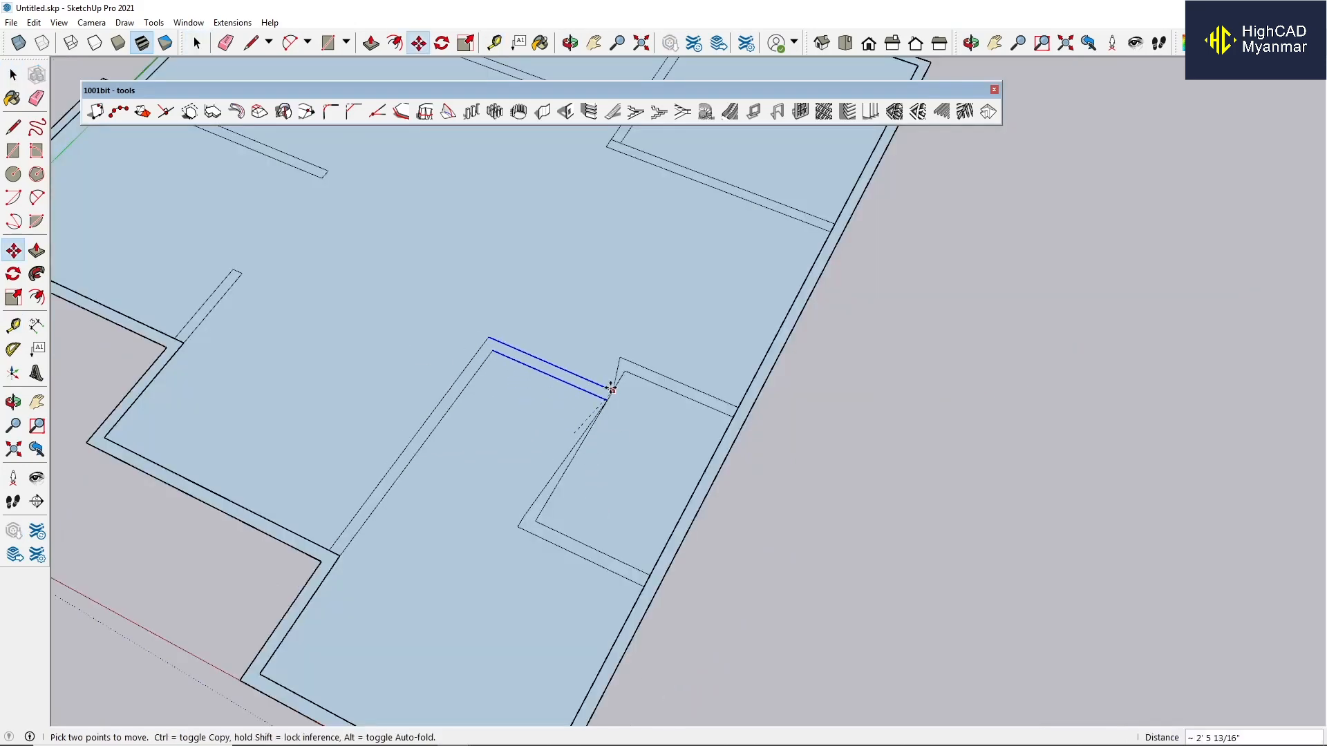
left_click(620, 358)
scroll(537, 480, "down", 2)
middle_click_drag(536, 480, 829, 488)
key("space")
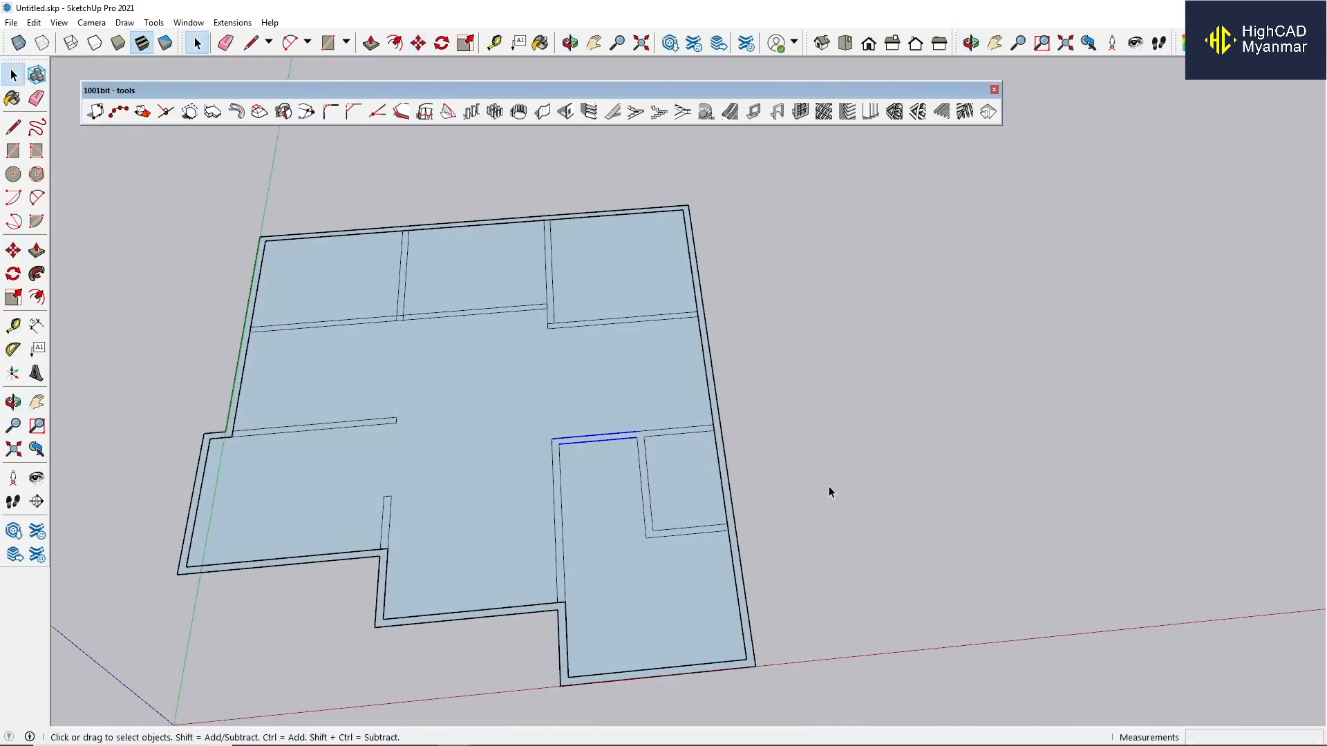
Place vertical guides along both faces of the small room's left partition, the outer one 5' 6" from the right wall.
scroll(829, 491, "up", 3)
key("t")
left_click(765, 398)
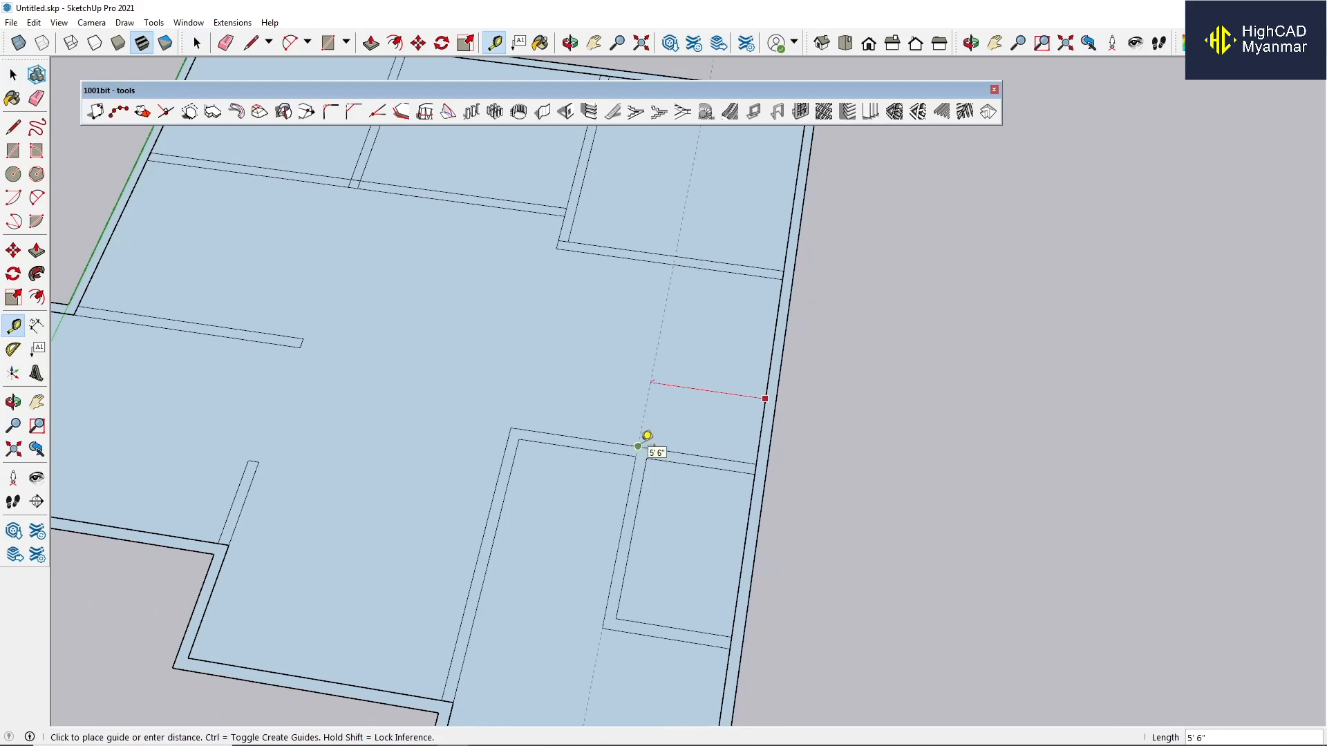
left_click(638, 446)
left_click(645, 403)
left_click(645, 459)
Place a horizontal guide 6' above the small room's top partition and a second guide 6" above it.
scroll(668, 447, "down", 2)
middle_click_drag(668, 446, 675, 430)
scroll(683, 421, "up", 3)
left_click(687, 448)
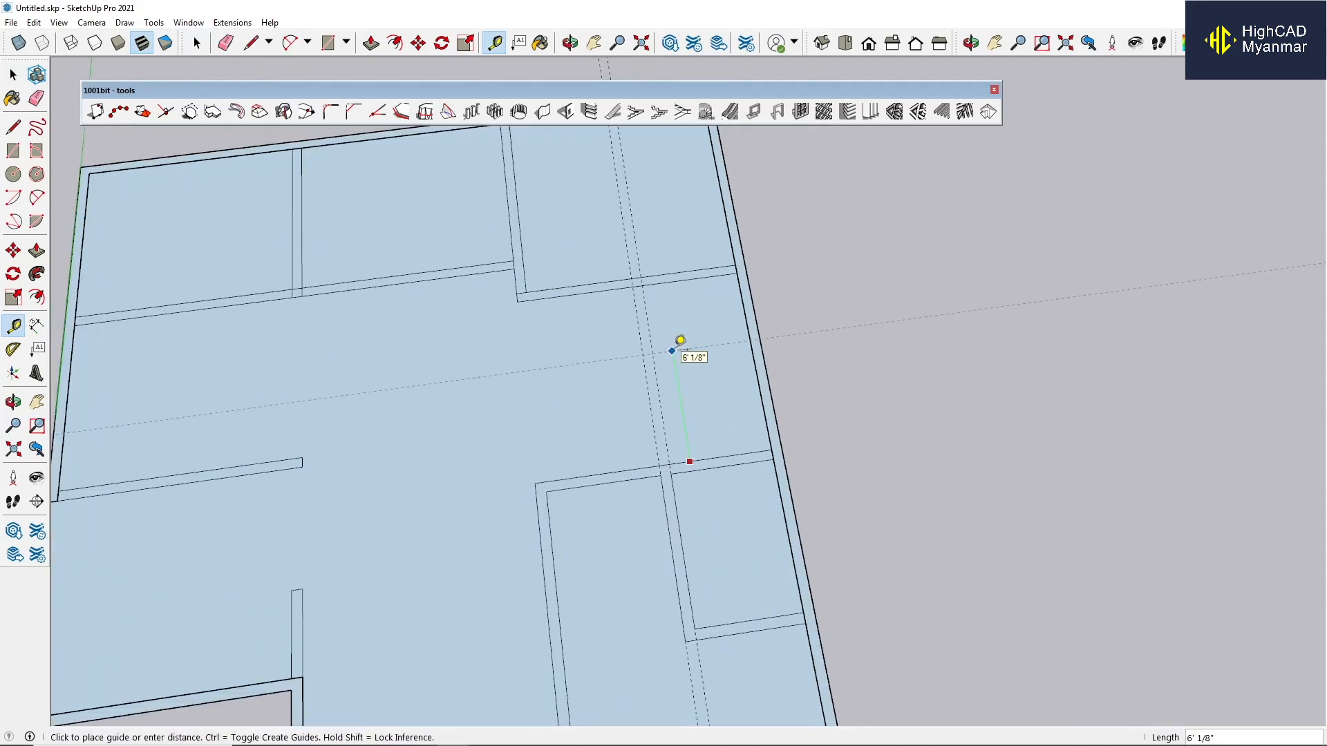
type("6'")
key("Return")
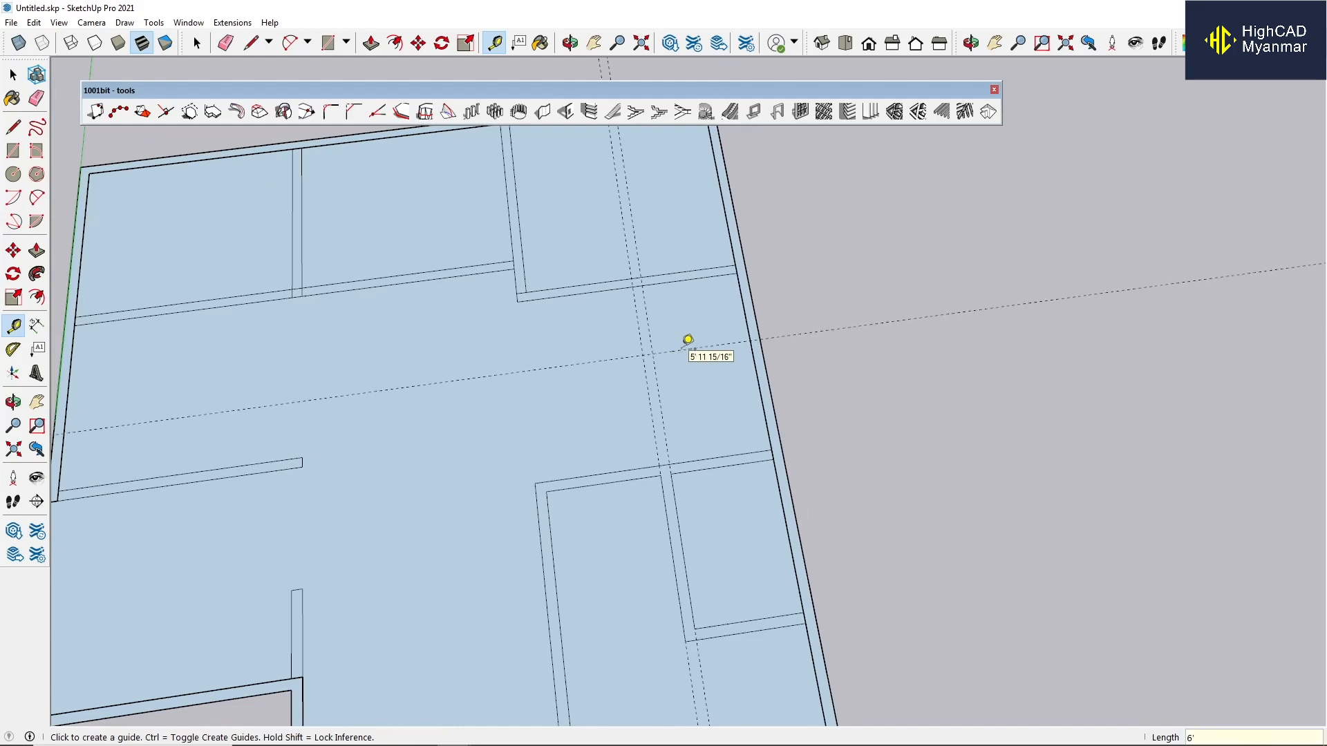
left_click(699, 337)
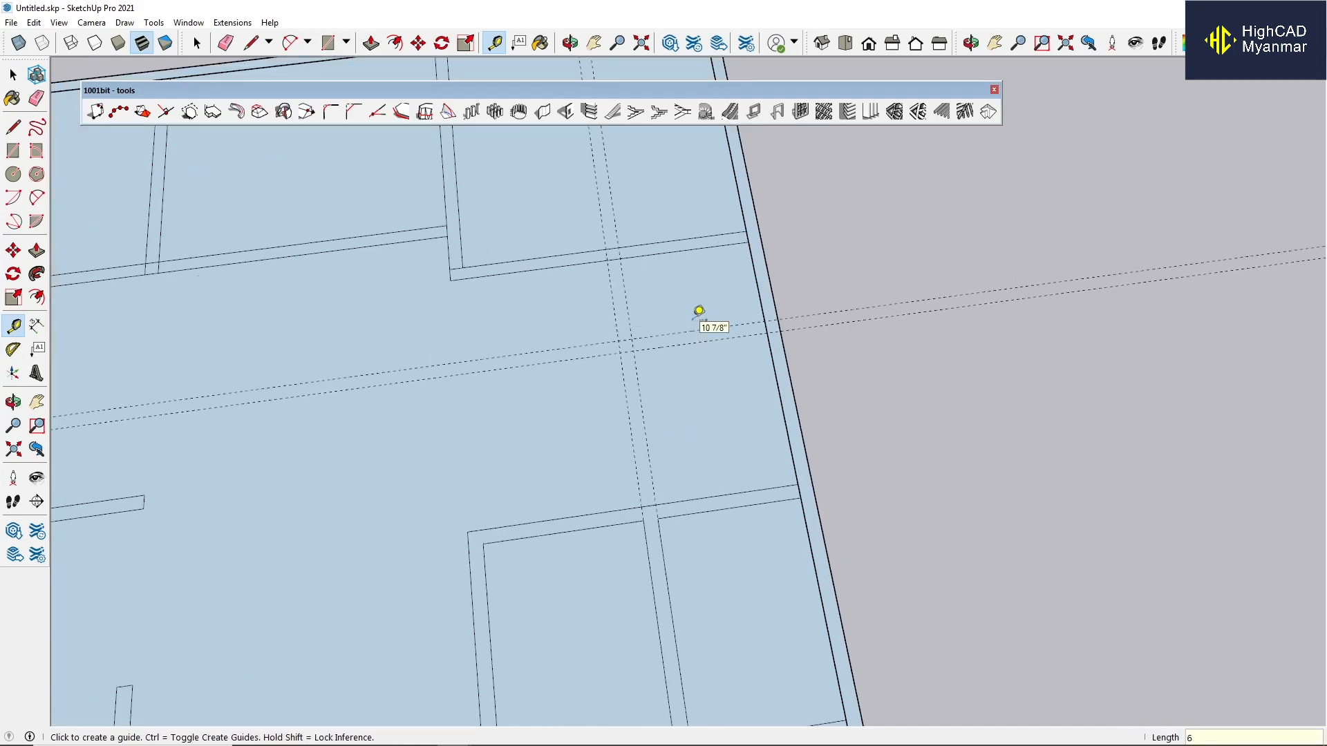
Draw the top and left 6" partitions of another small room against the right wall along the guides and clear the guides.
middle_click_drag(699, 308, 788, 405)
key("r")
scroll(699, 341, "up", 4)
scroll(741, 386, "down", 4)
key("space")
key("e")
scroll(770, 370, "up", 6)
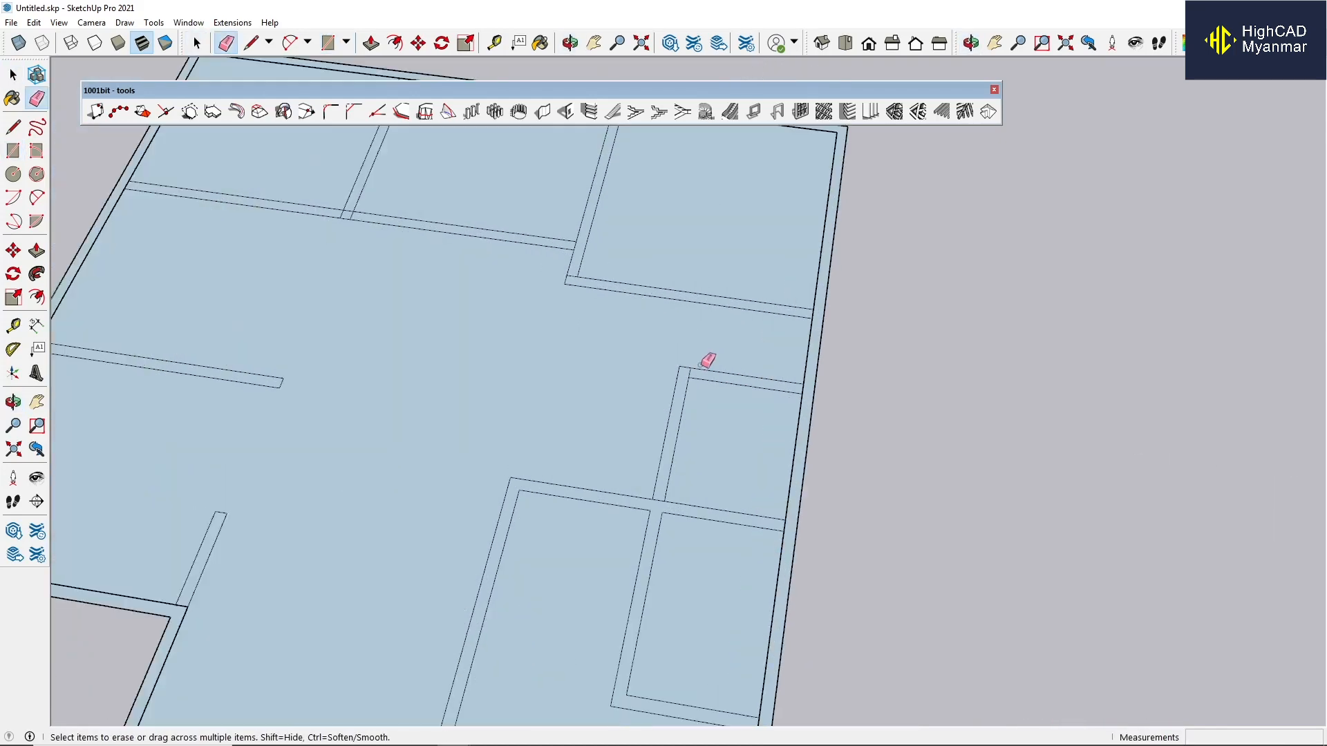
Erase the leftover edges where the partition between the two upper-left rooms meets the horizontal partition.
scroll(698, 372, "down", 3)
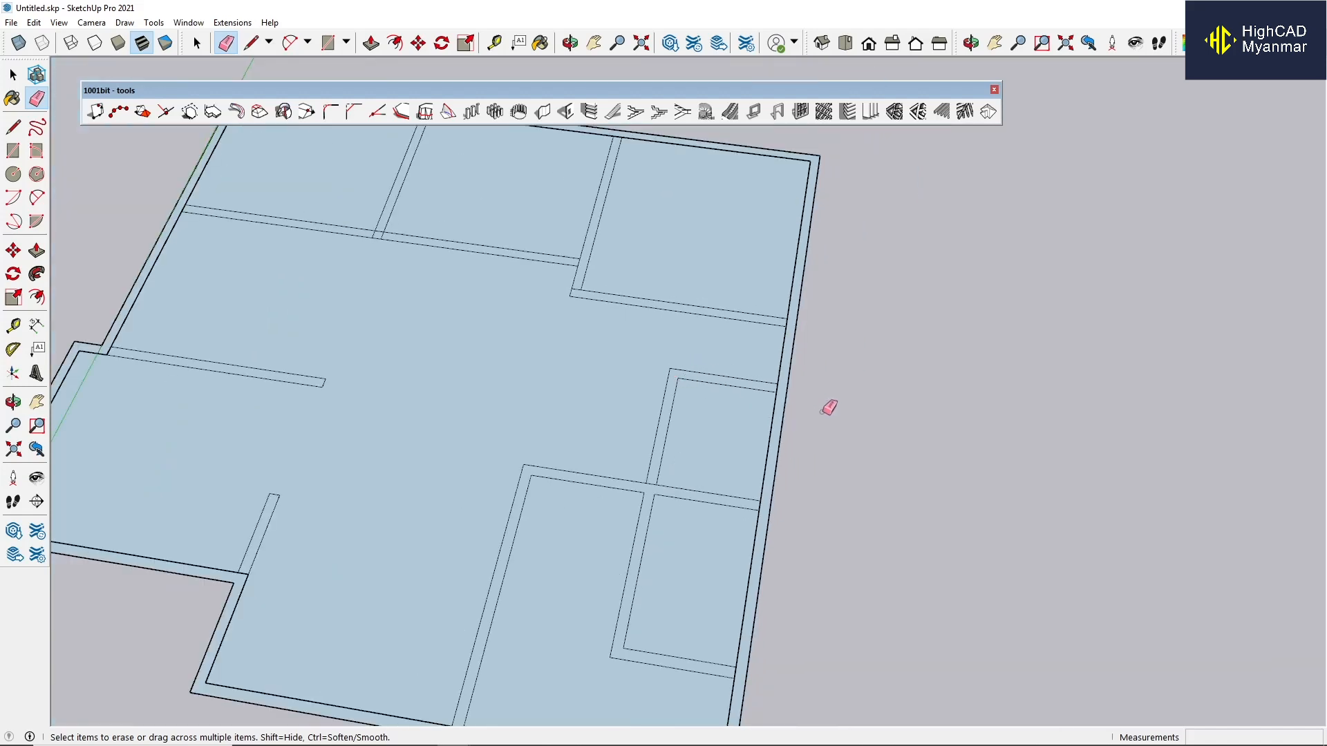
scroll(608, 309, "up", 3)
scroll(746, 409, "down", 4)
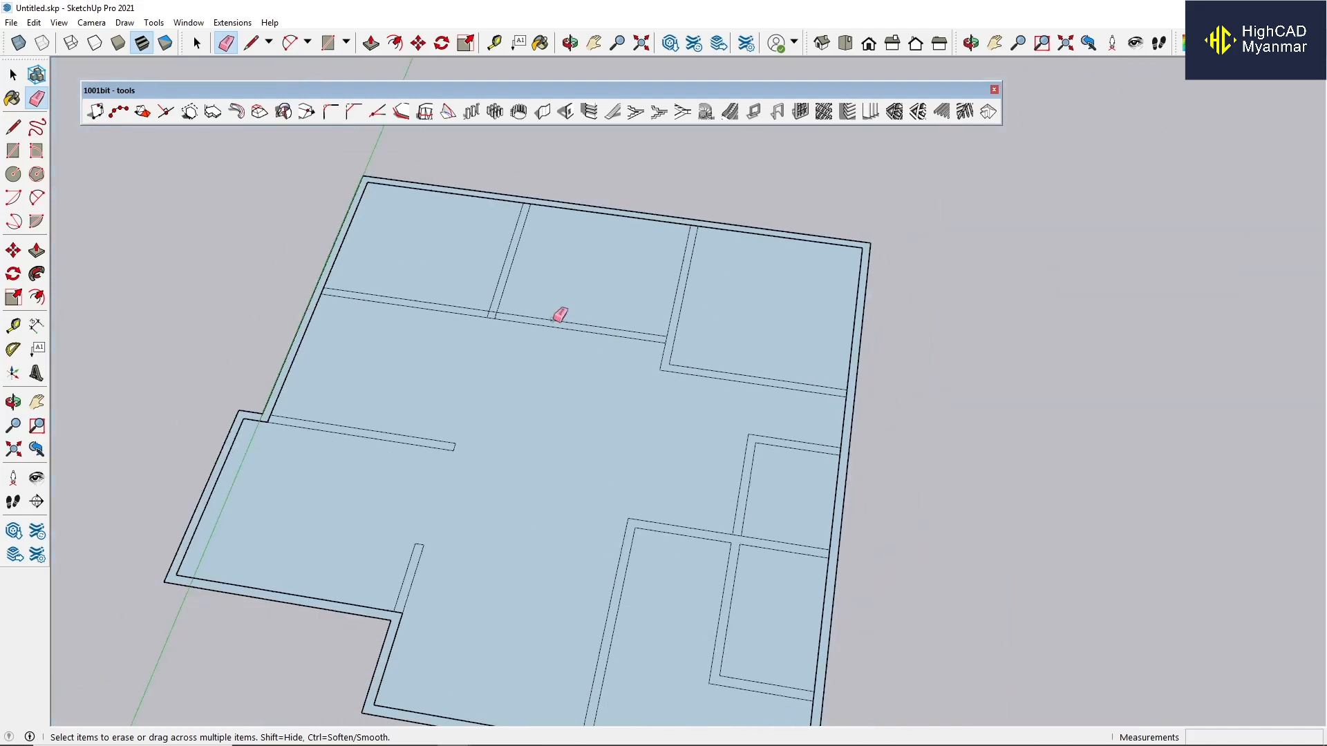
scroll(526, 315, "up", 3)
scroll(551, 335, "down", 4)
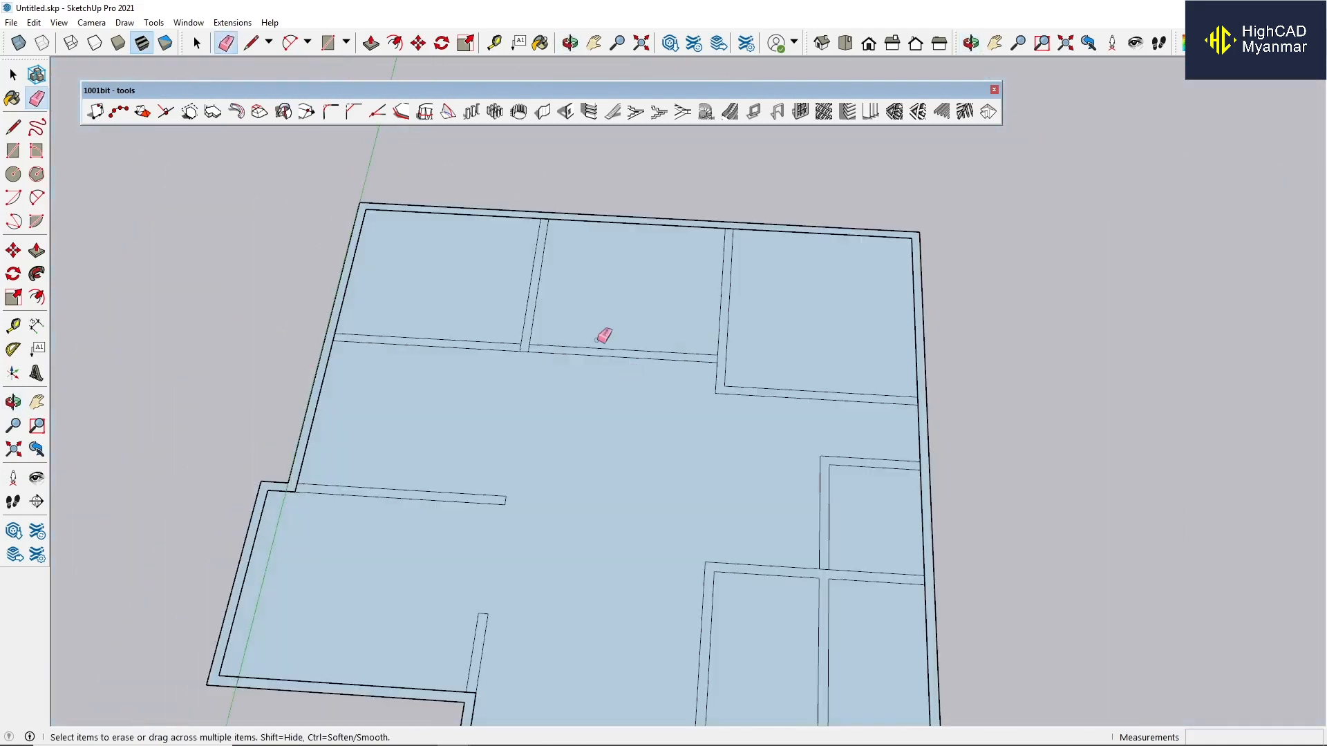
scroll(599, 340, "down", 4)
scroll(539, 355, "up", 1)
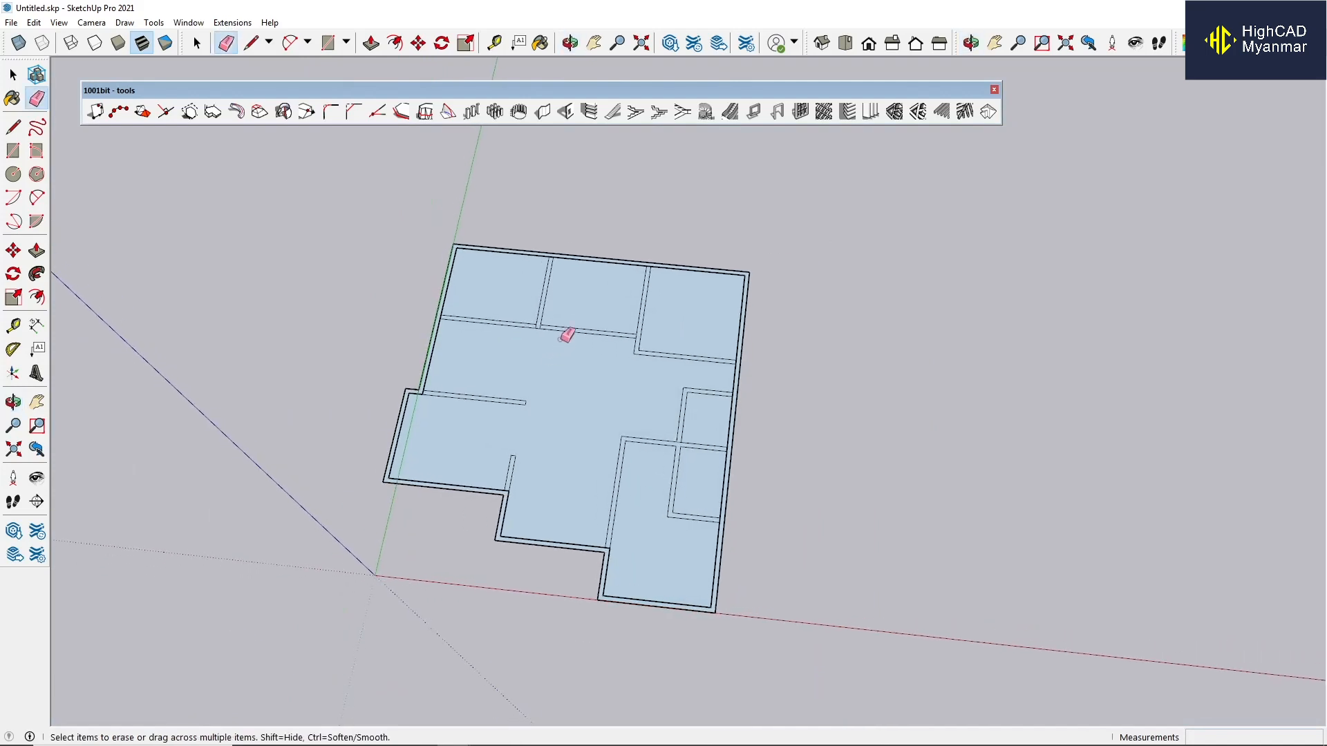
scroll(539, 339, "up", 3)
scroll(511, 352, "down", 2)
Draw a 9' long, 6" thick partition linking the free end of the left horizontal partition to the partition junction above it.
key("l")
left_click(431, 603)
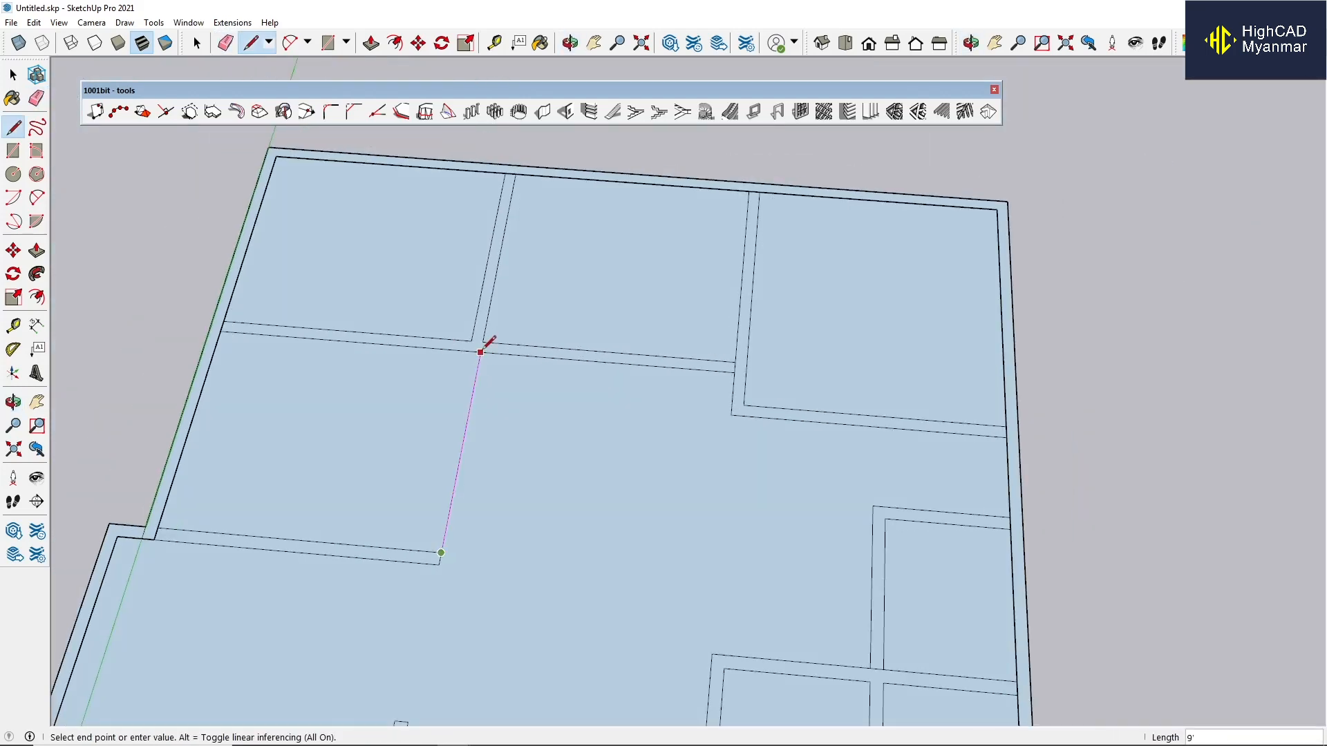
left_click(480, 352)
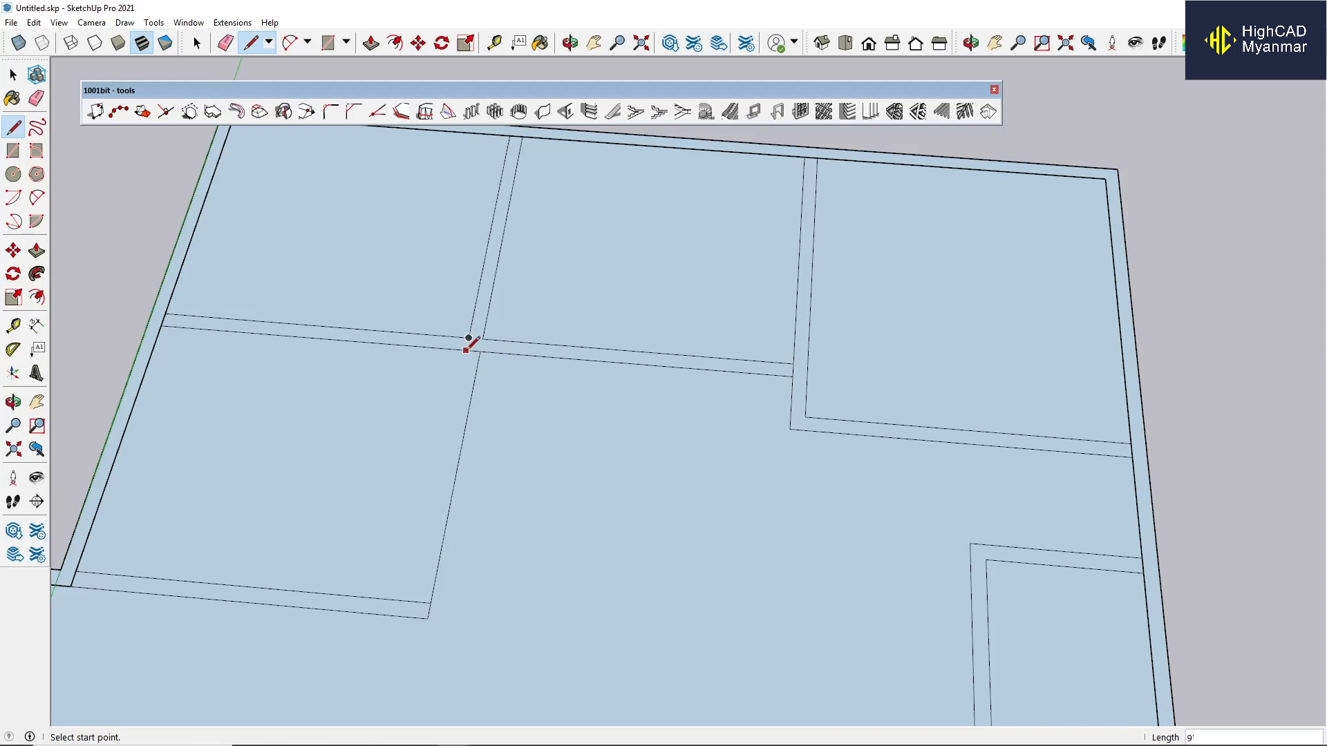
left_click(466, 351)
left_click(417, 601)
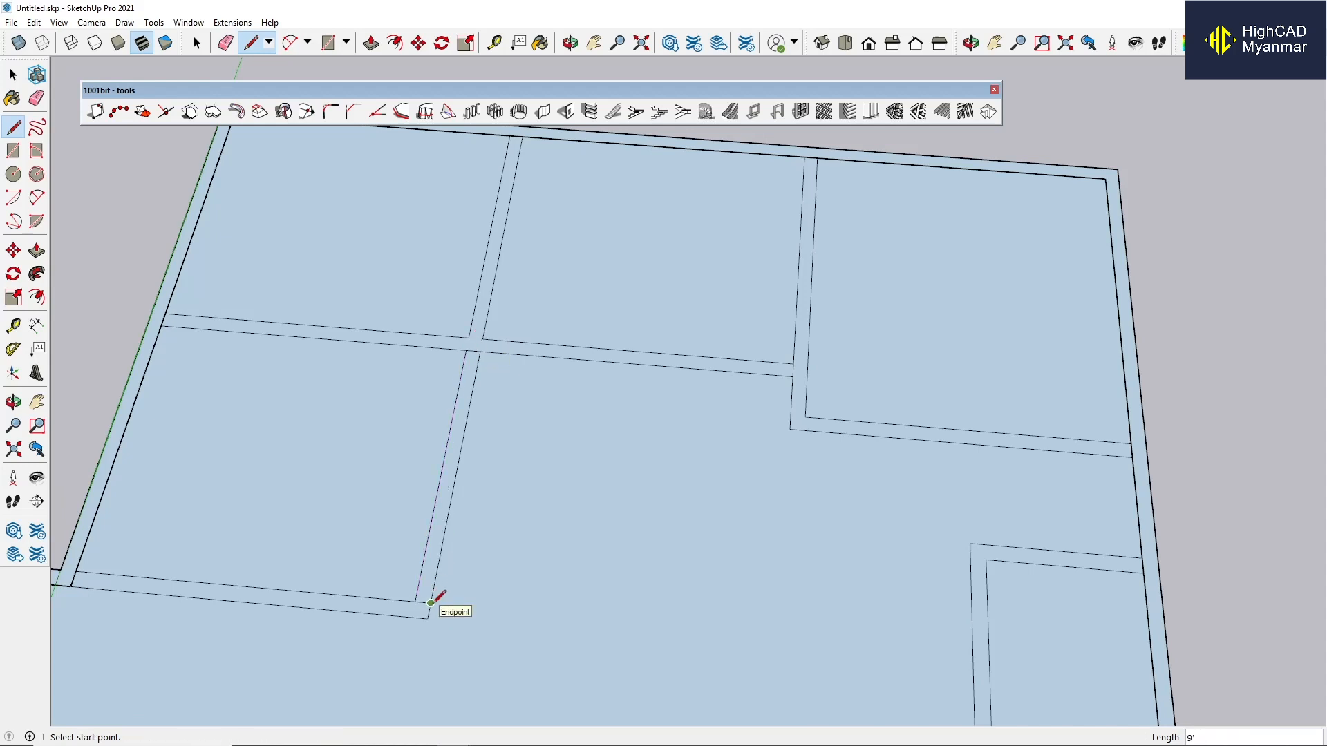
left_click(430, 603)
scroll(415, 600, "up", 1)
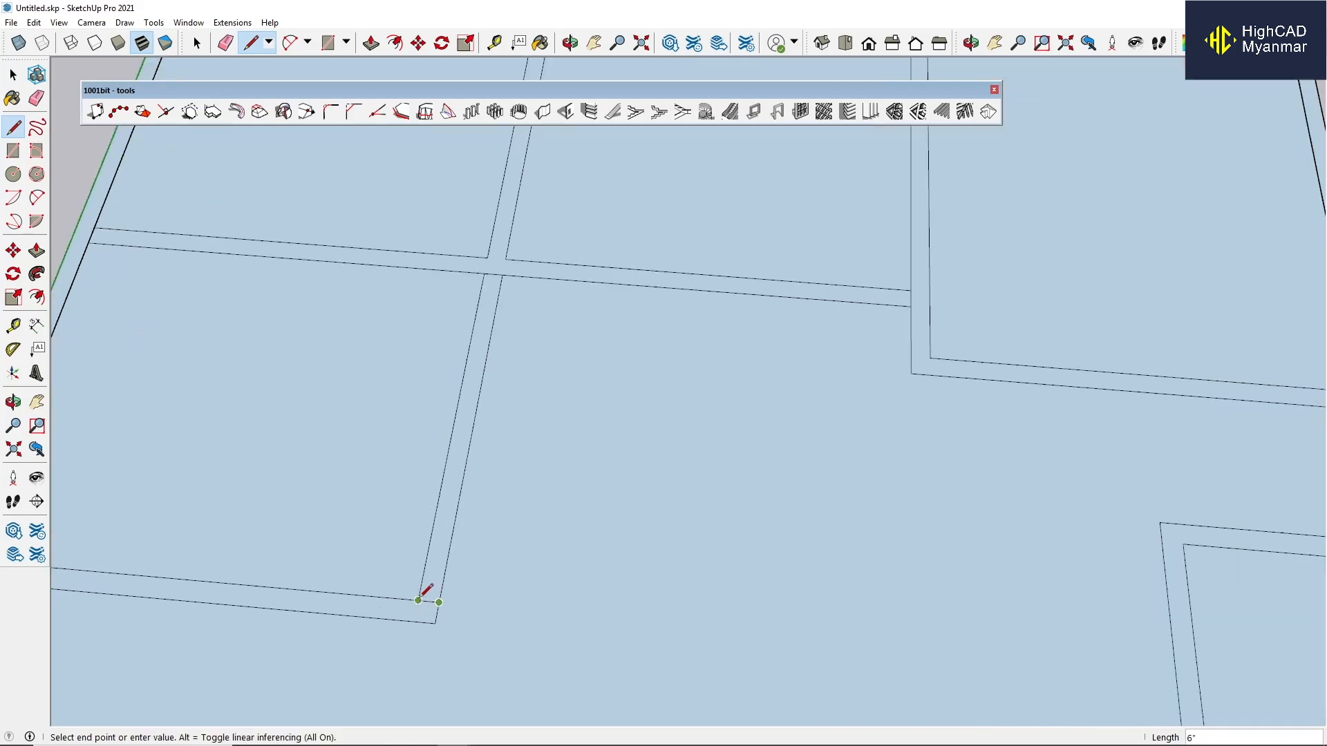
middle_click_drag(419, 600, 449, 553)
scroll(456, 498, "down", 1)
Place a guide 6" below the upper rooms' horizontal partition and a second guide 3' below it for a door opening.
key("t")
left_click(488, 341)
type("6")
key("Return")
scroll(518, 352, "up", 1)
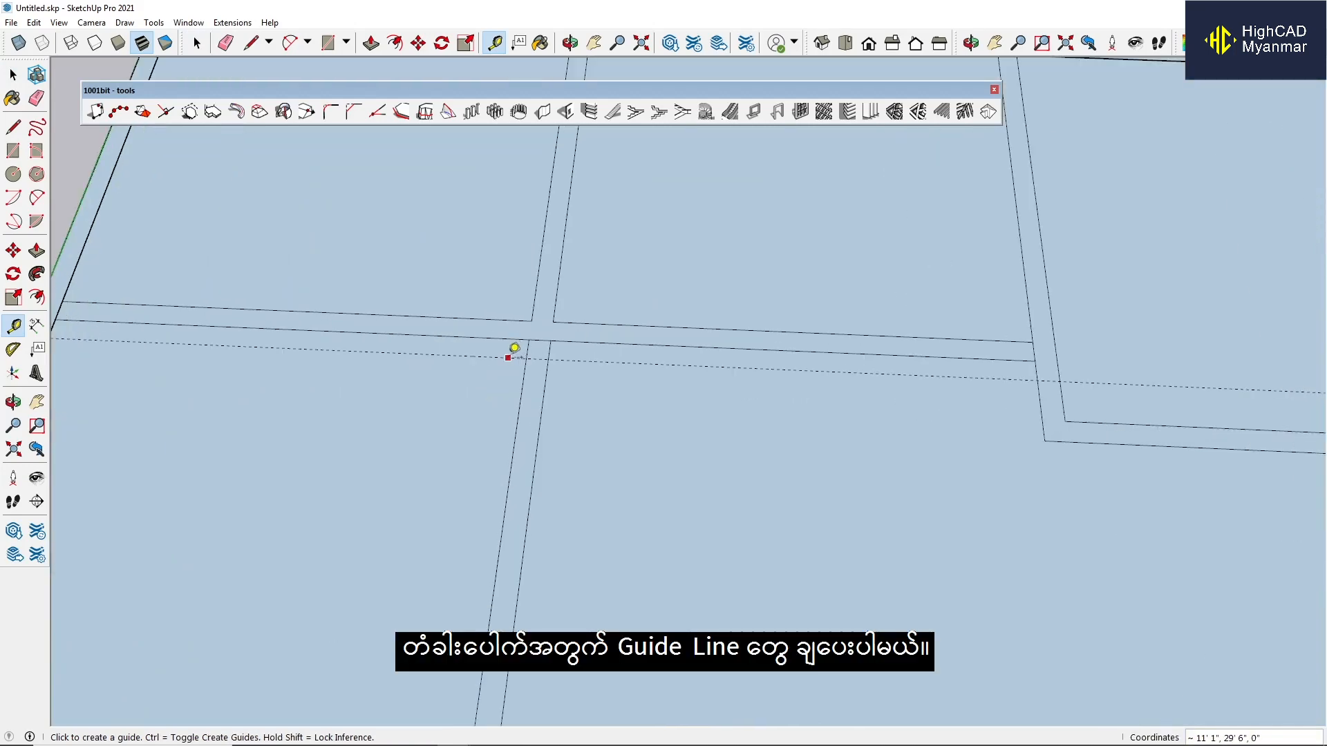
left_click(508, 358)
type("3")
key("Return")
scroll(494, 448, "down", 1)
Place a vertical guide 6" left of the upper-right room's left partition and another 3' further left for a door opening.
middle_click_drag(941, 352, 721, 345, "shift")
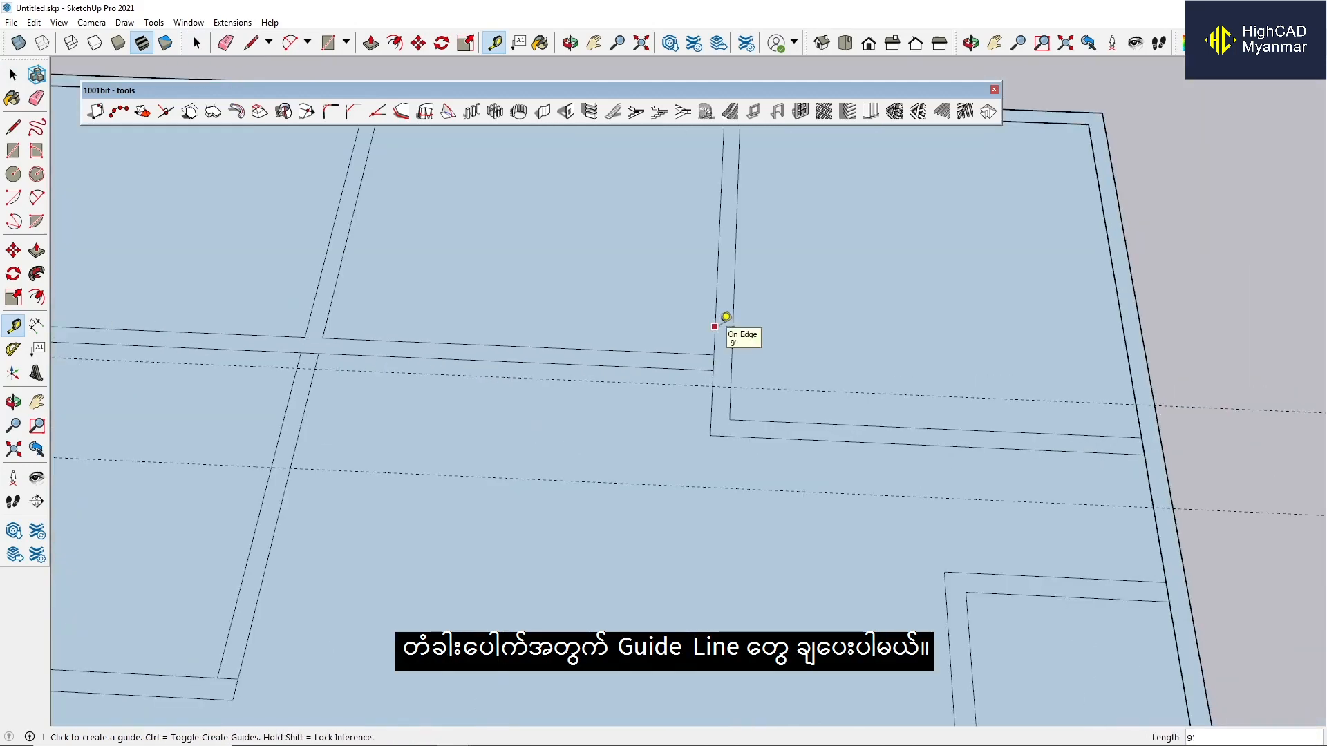
left_click(714, 325)
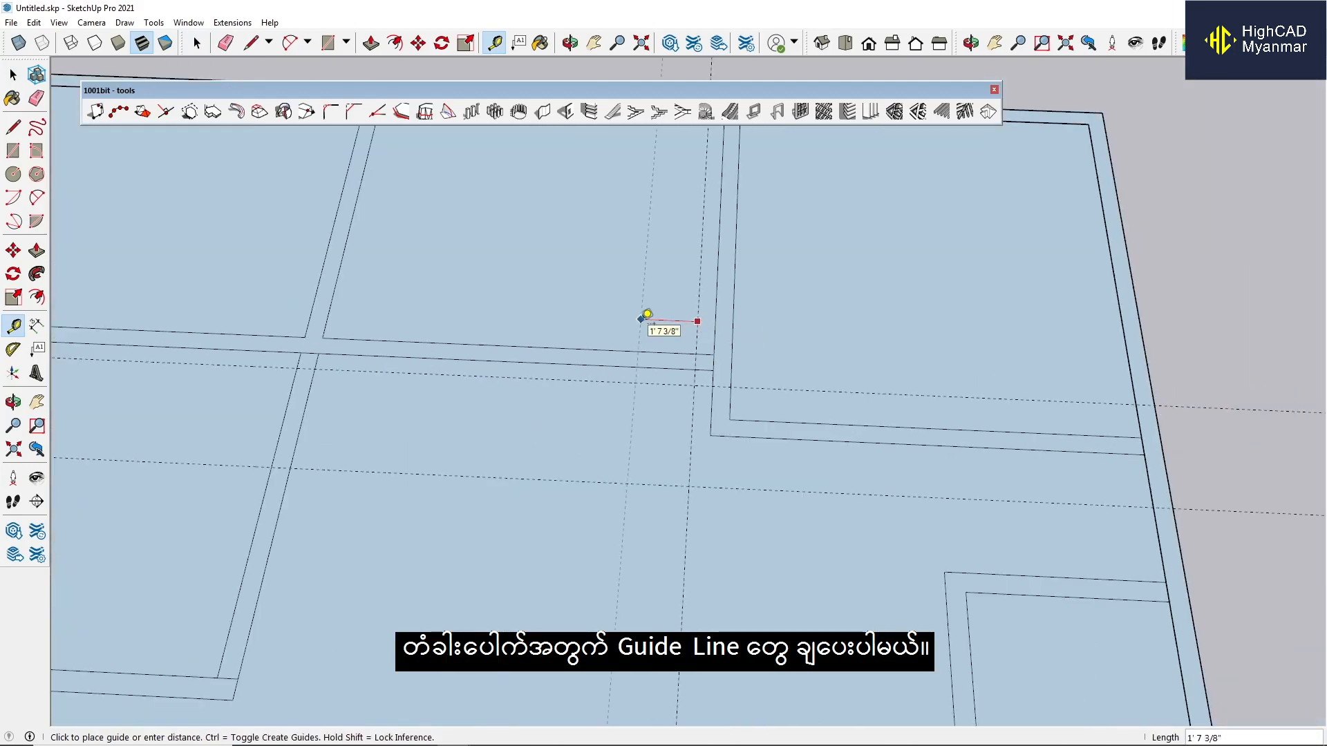
type("3")
key("Return")
Draw lines across the partitions at the guides to mark the left room's and upper-middle room's door openings, and delete all guides.
key("l")
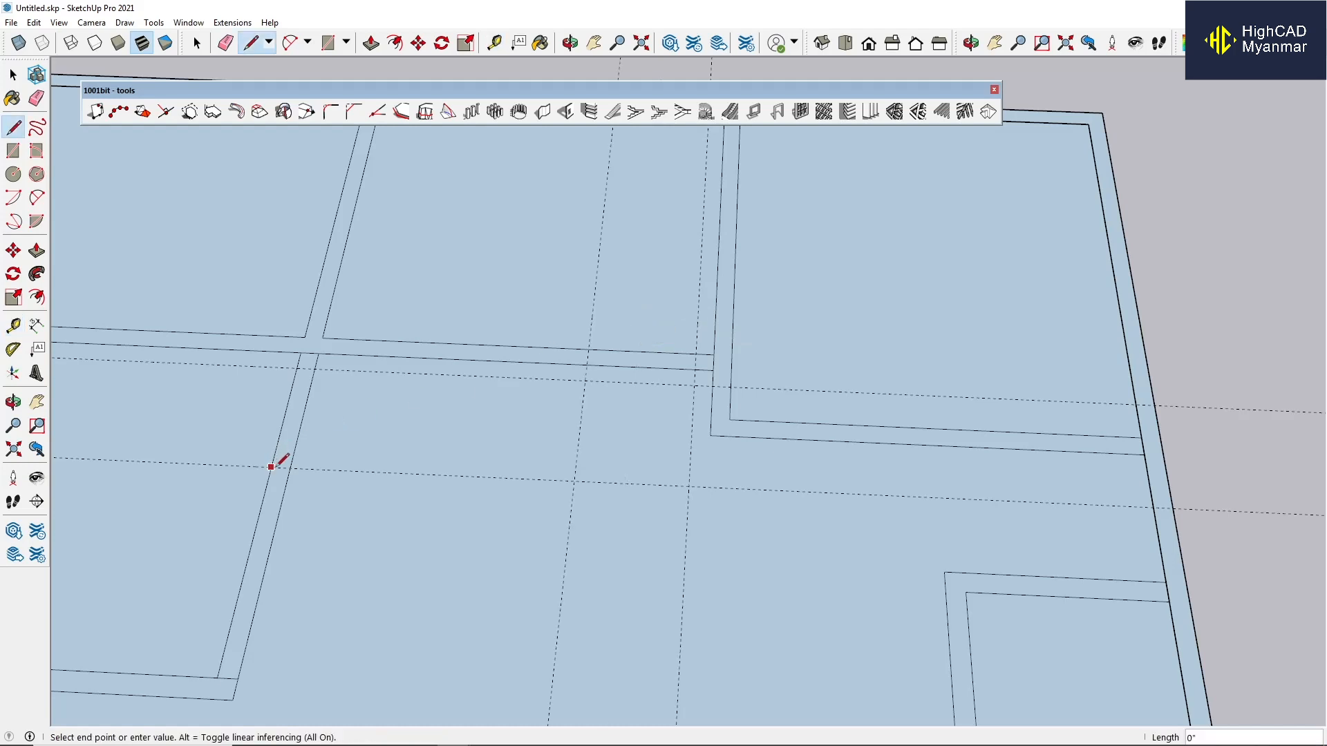
left_click(316, 369)
left_click(298, 369)
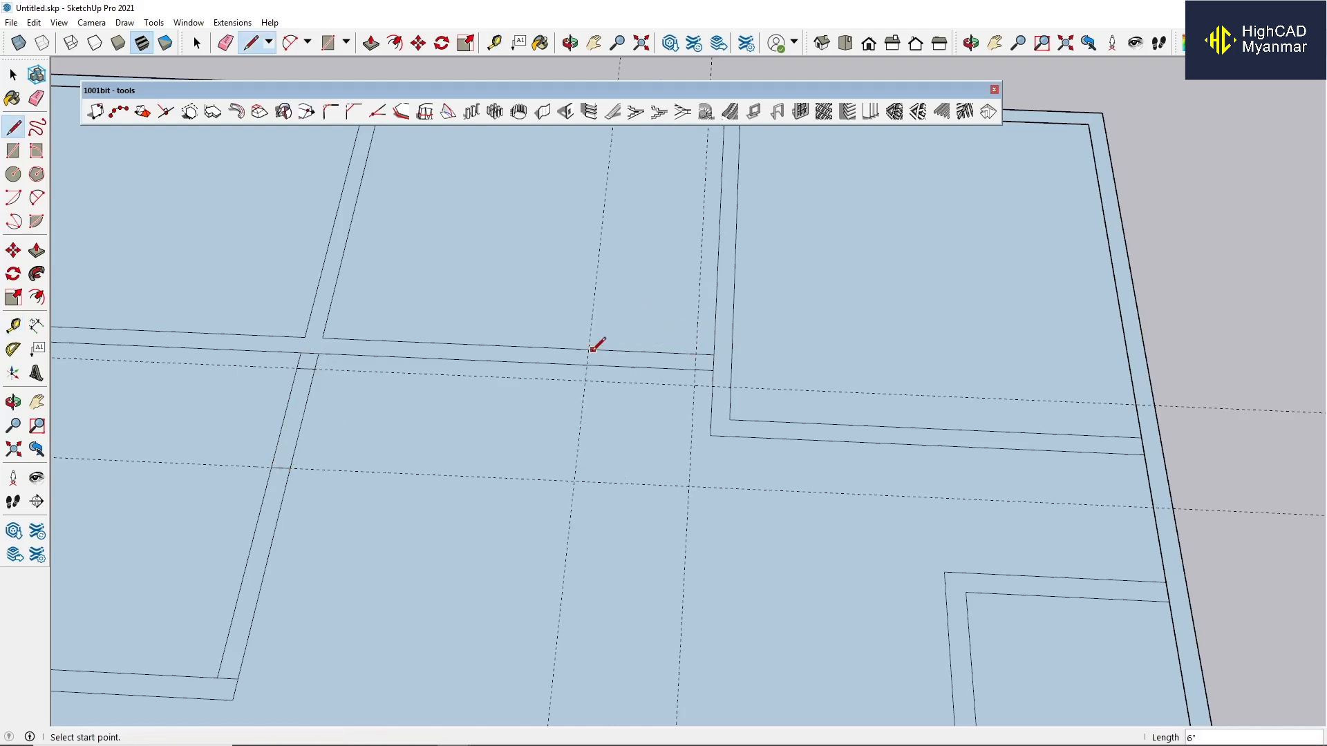
left_click(697, 355)
left_click(696, 370)
scroll(533, 359, "down", 2)
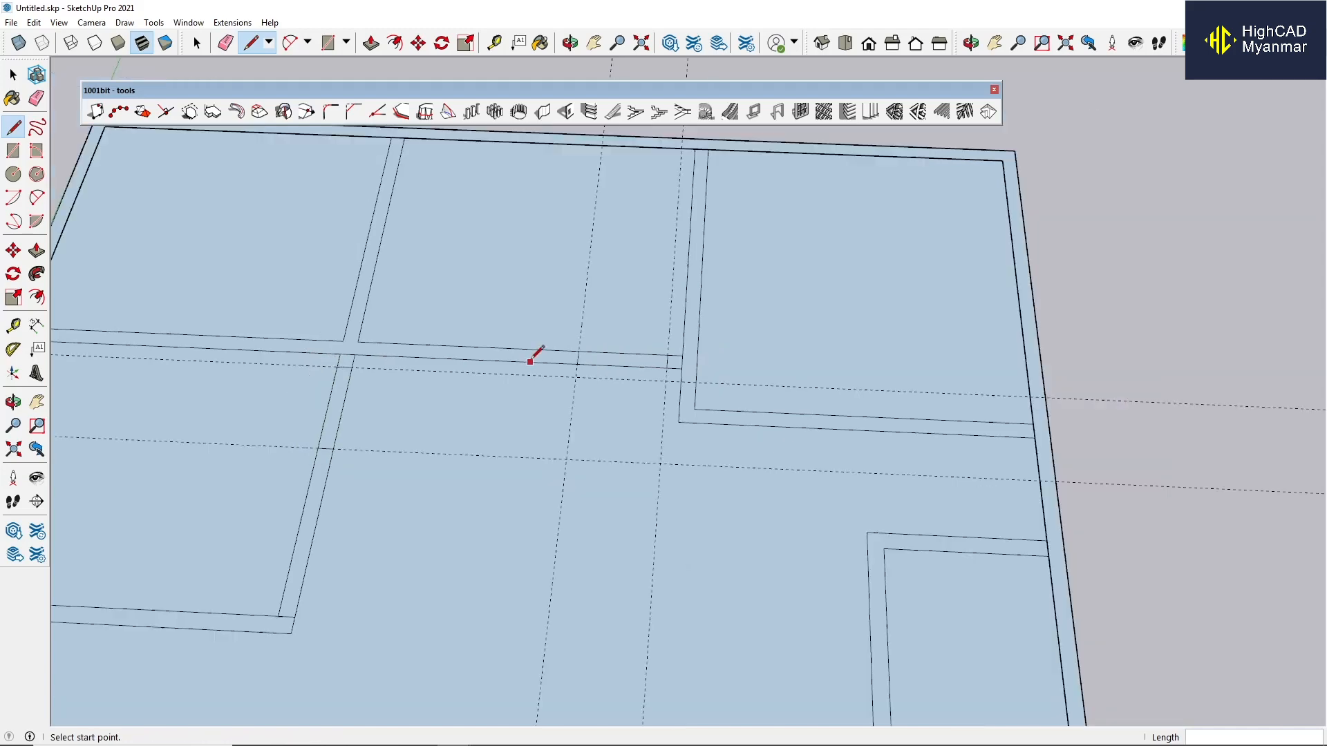
left_click(33, 22)
left_click(72, 149)
Mark a 3' door opening across the upper-right room's lower partition, starting 6" from its inner left corner.
scroll(385, 291, "down", 2)
scroll(465, 332, "up", 5)
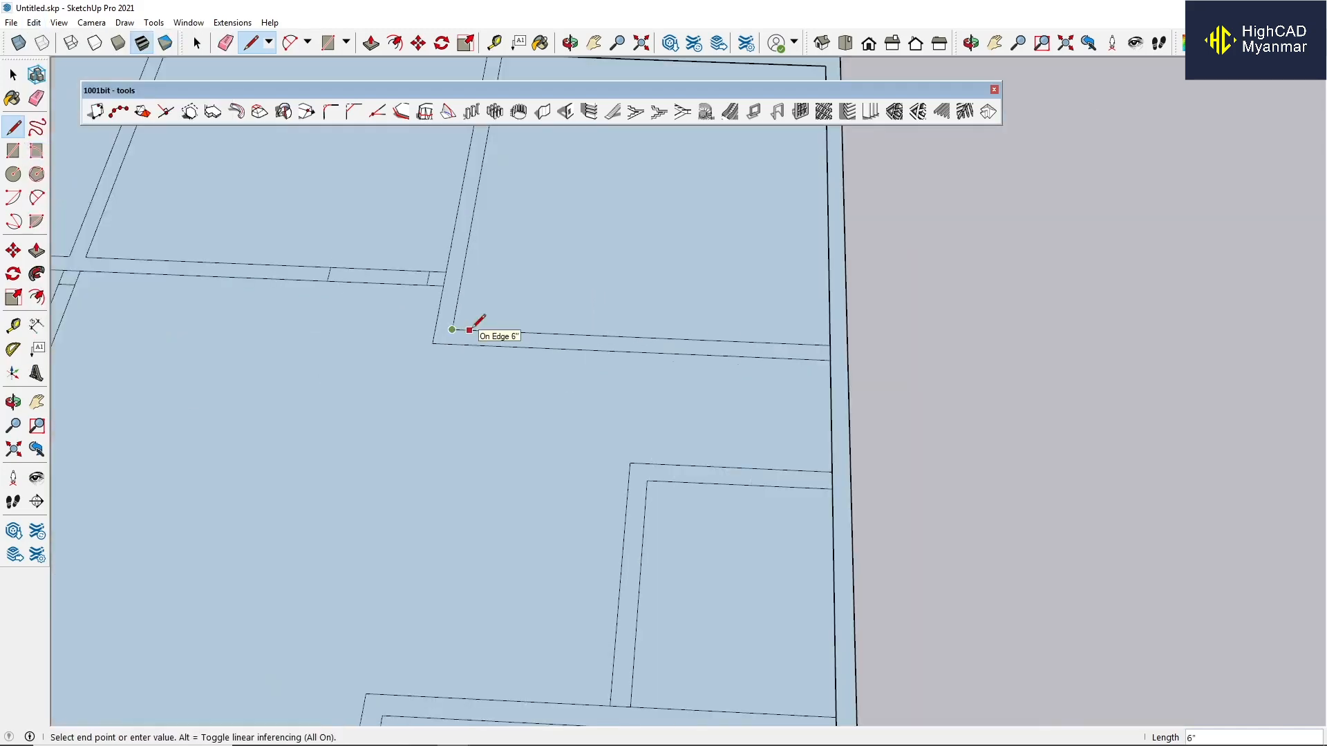
scroll(470, 338, "up", 2)
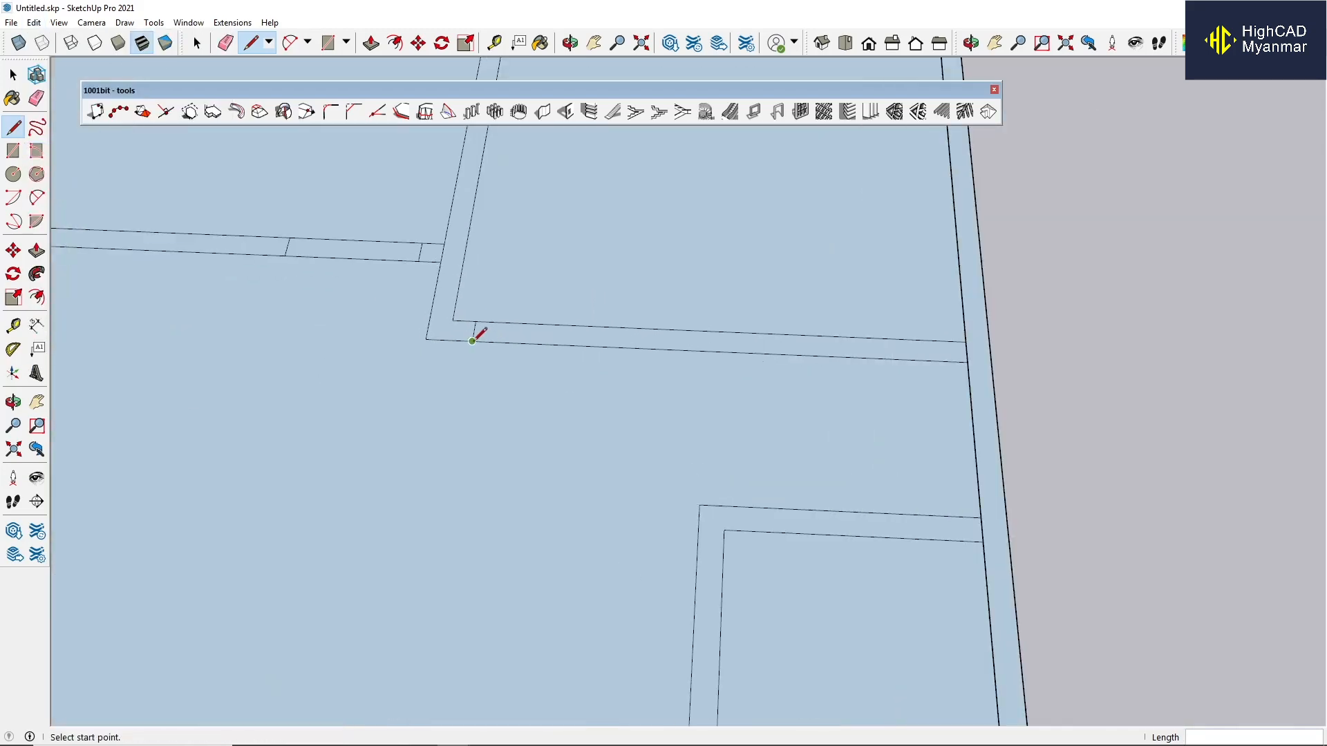
left_click(472, 342)
scroll(611, 347, "down", 2)
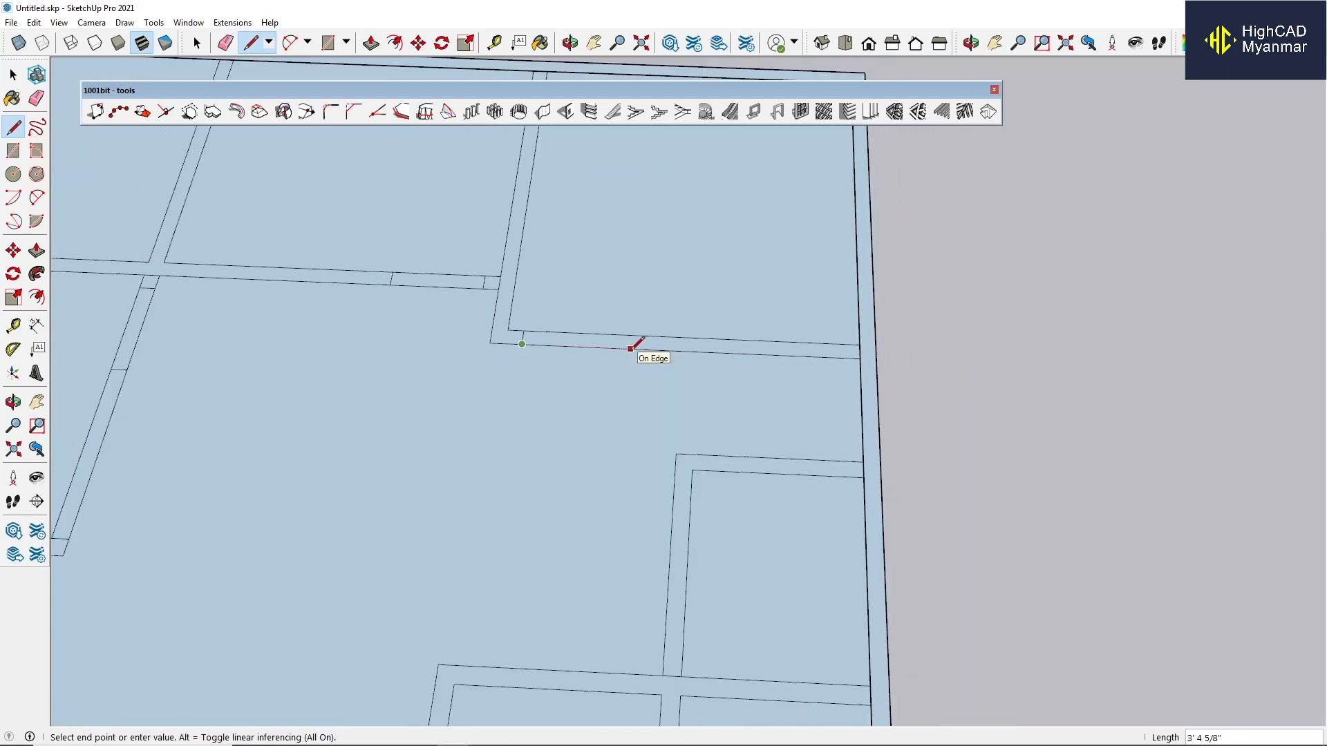
type("3")
key("Return")
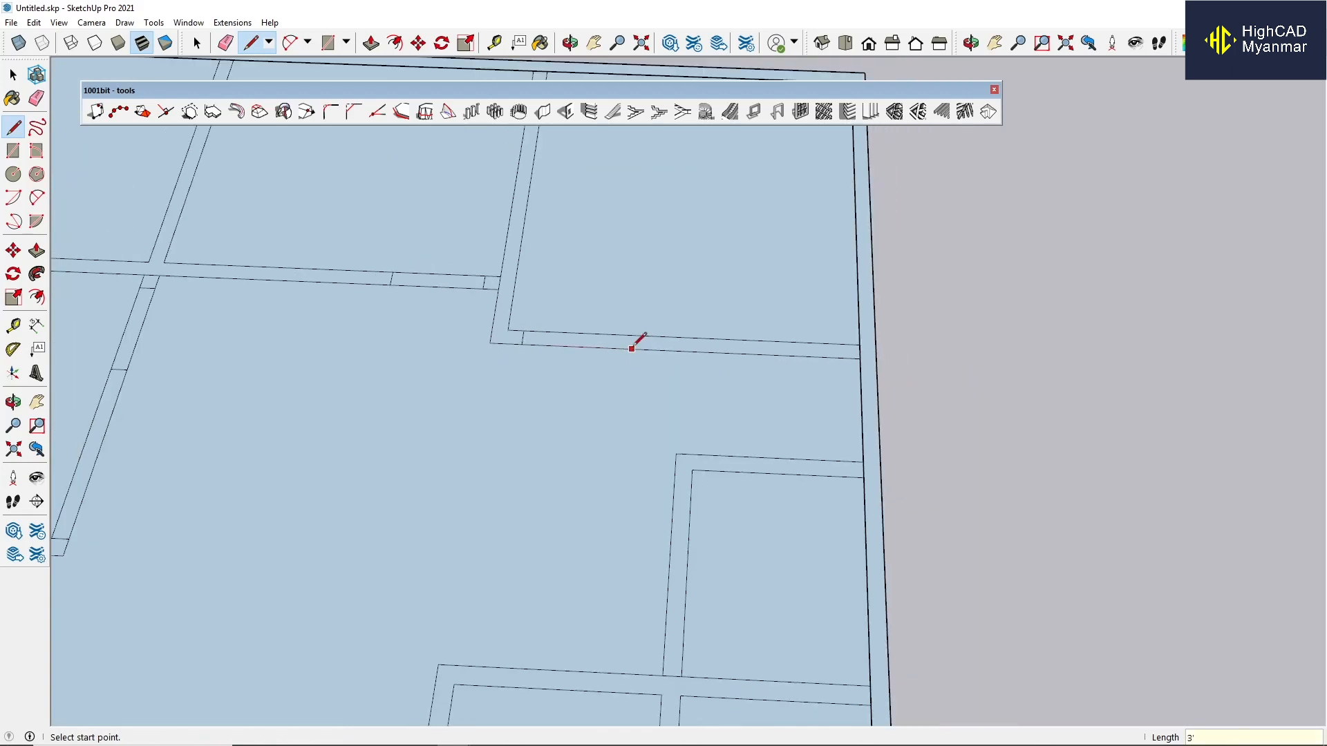
left_click(618, 348)
left_click(619, 335)
scroll(579, 315, "down", 3)
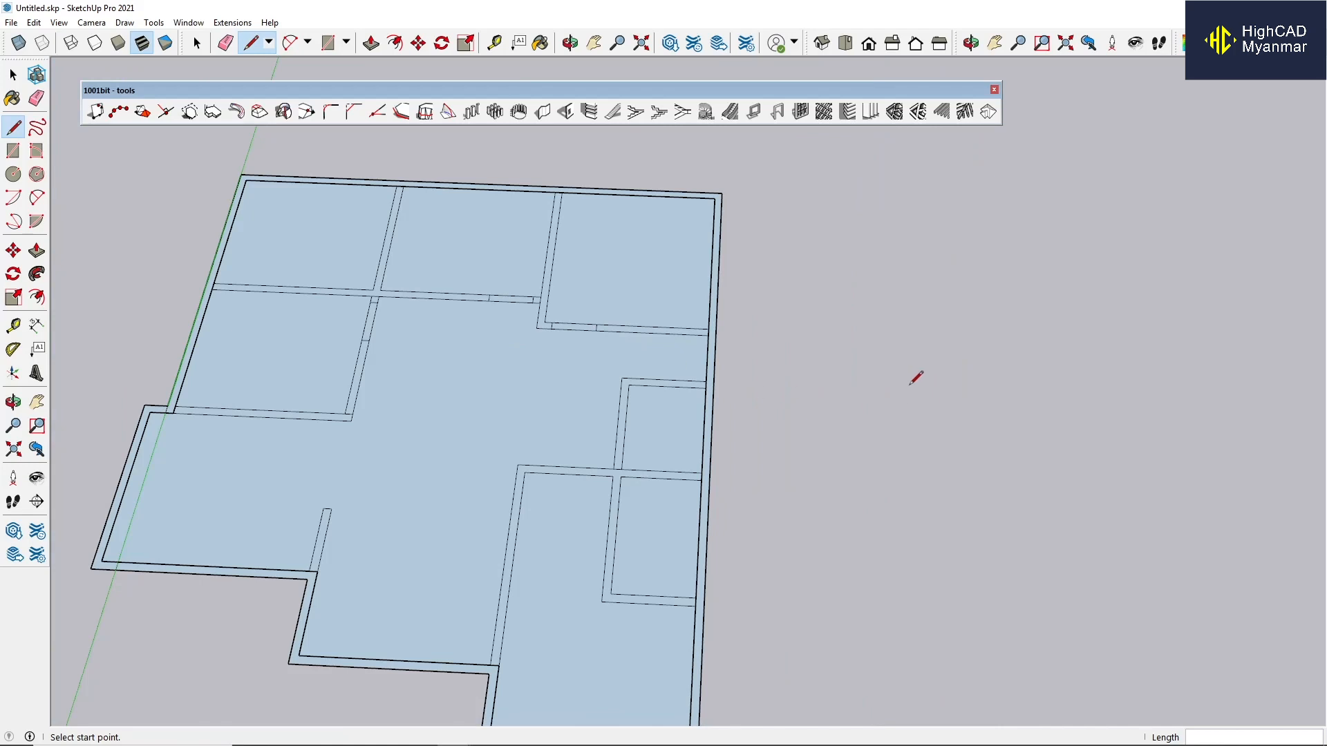
Mark a 3' door opening with 6" cross lines near the left corner of the lower-right room's top partition.
scroll(572, 379, "down", 1)
scroll(522, 459, "up", 6)
left_click(523, 455)
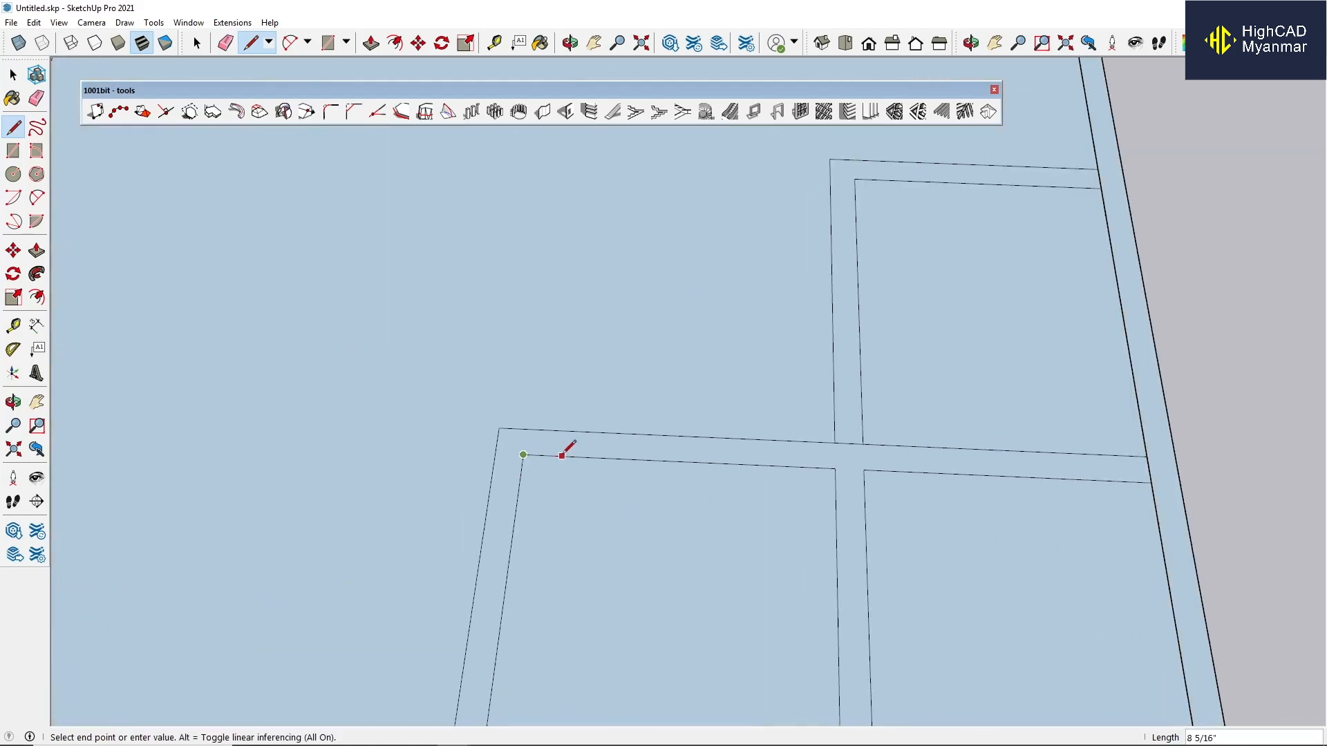
key("Escape")
left_click(554, 432)
left_click(552, 456)
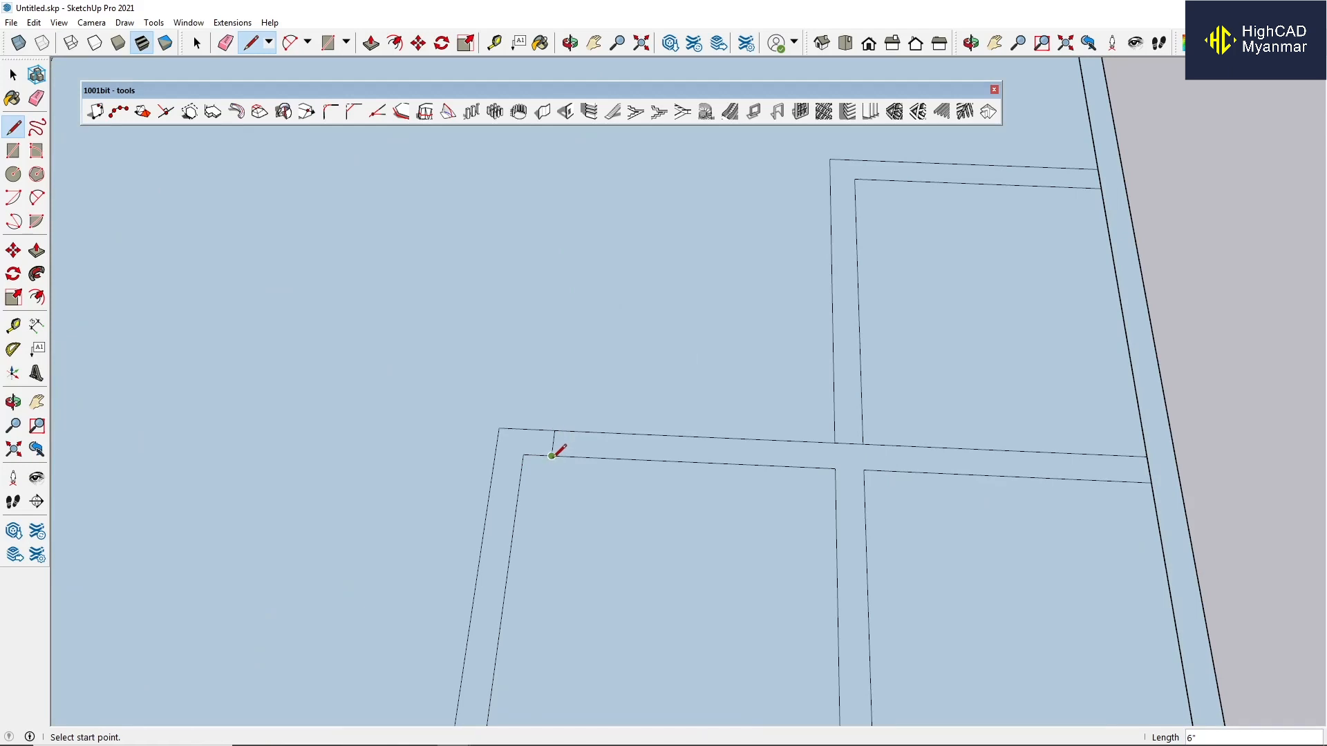
left_click(552, 457)
scroll(700, 461, "down", 1)
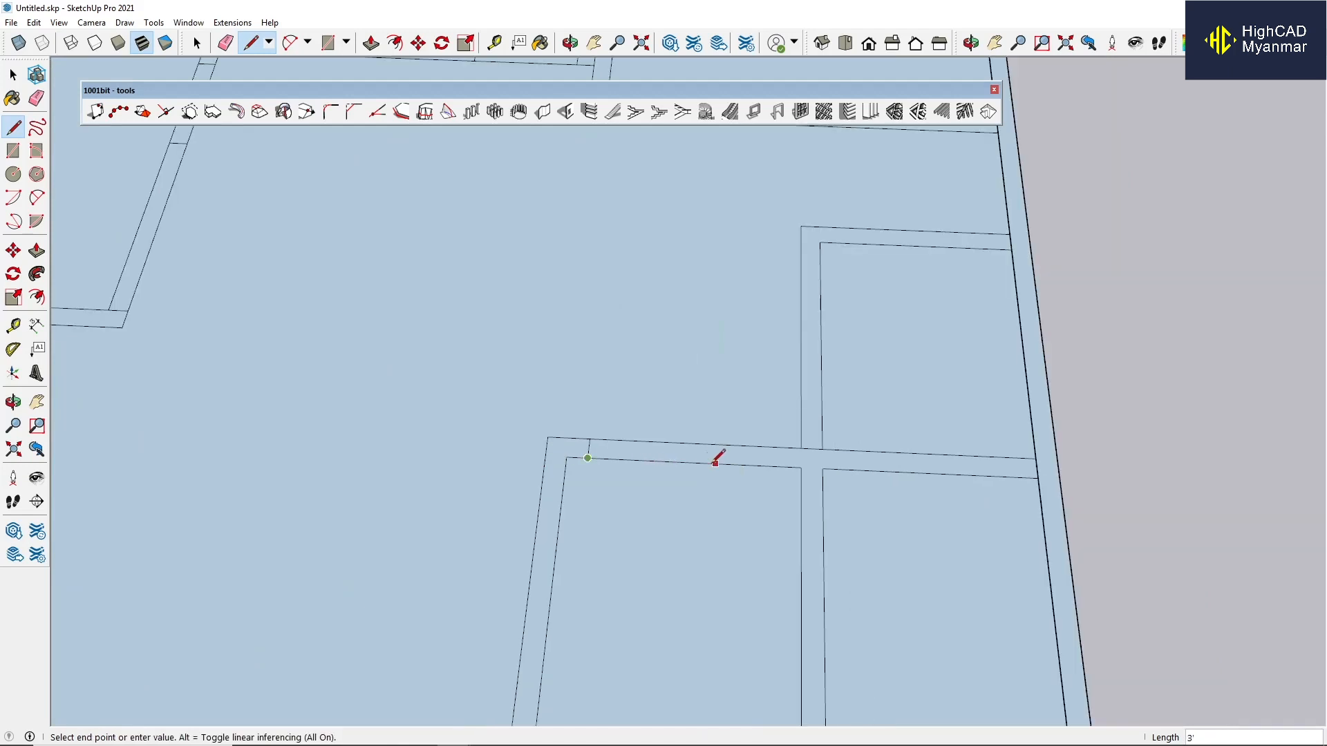
left_click(715, 463)
left_click(715, 445)
left_click(715, 464)
Mark a door opening across the lower partition of the small room inside the lower-right room, starting 6" from the right wall.
scroll(444, 367, "down", 4)
scroll(598, 439, "up", 2)
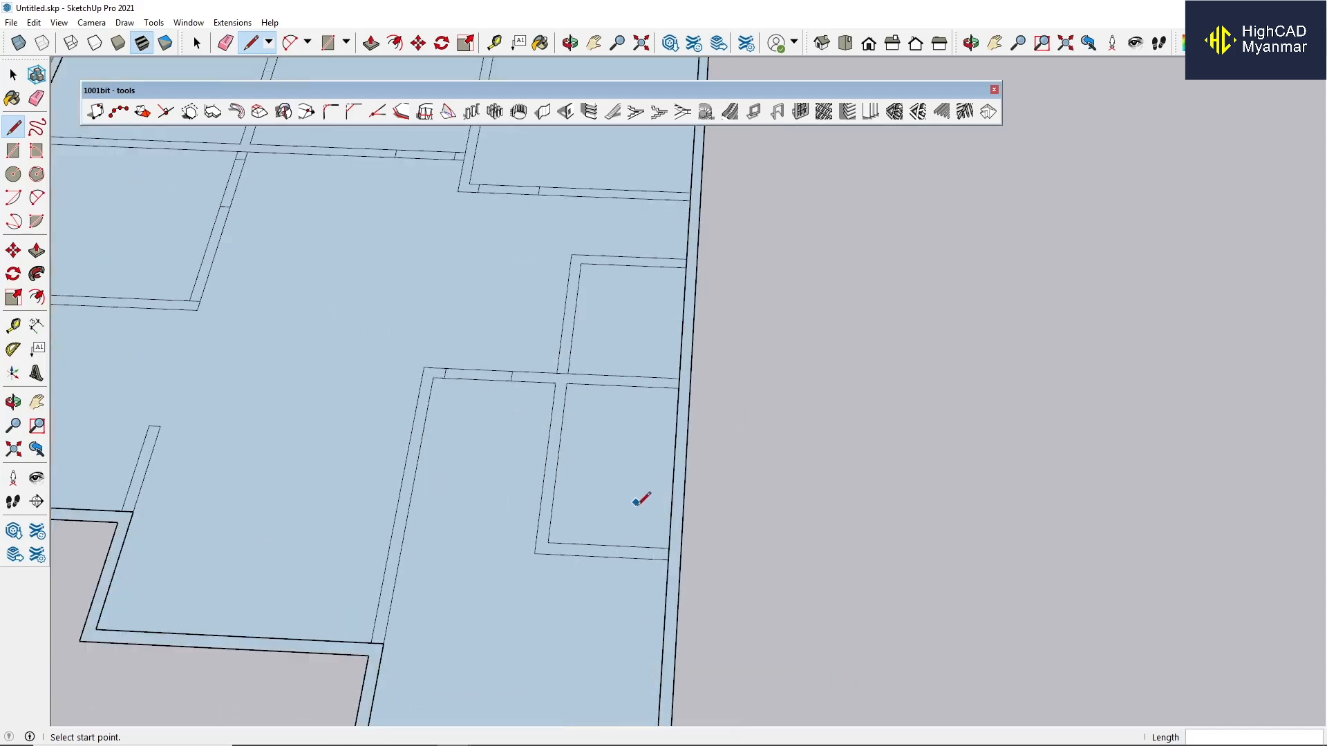
scroll(678, 498, "up", 3)
scroll(714, 574, "up", 1)
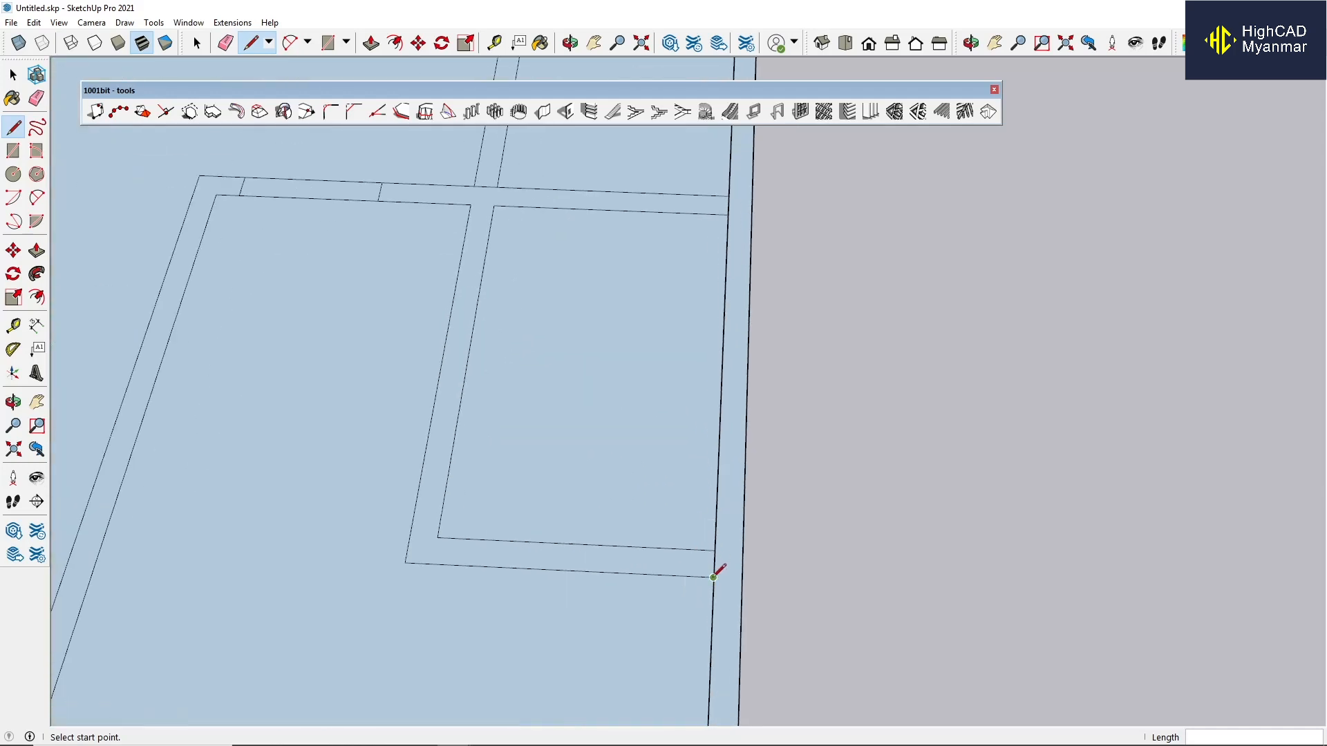
left_click(715, 551)
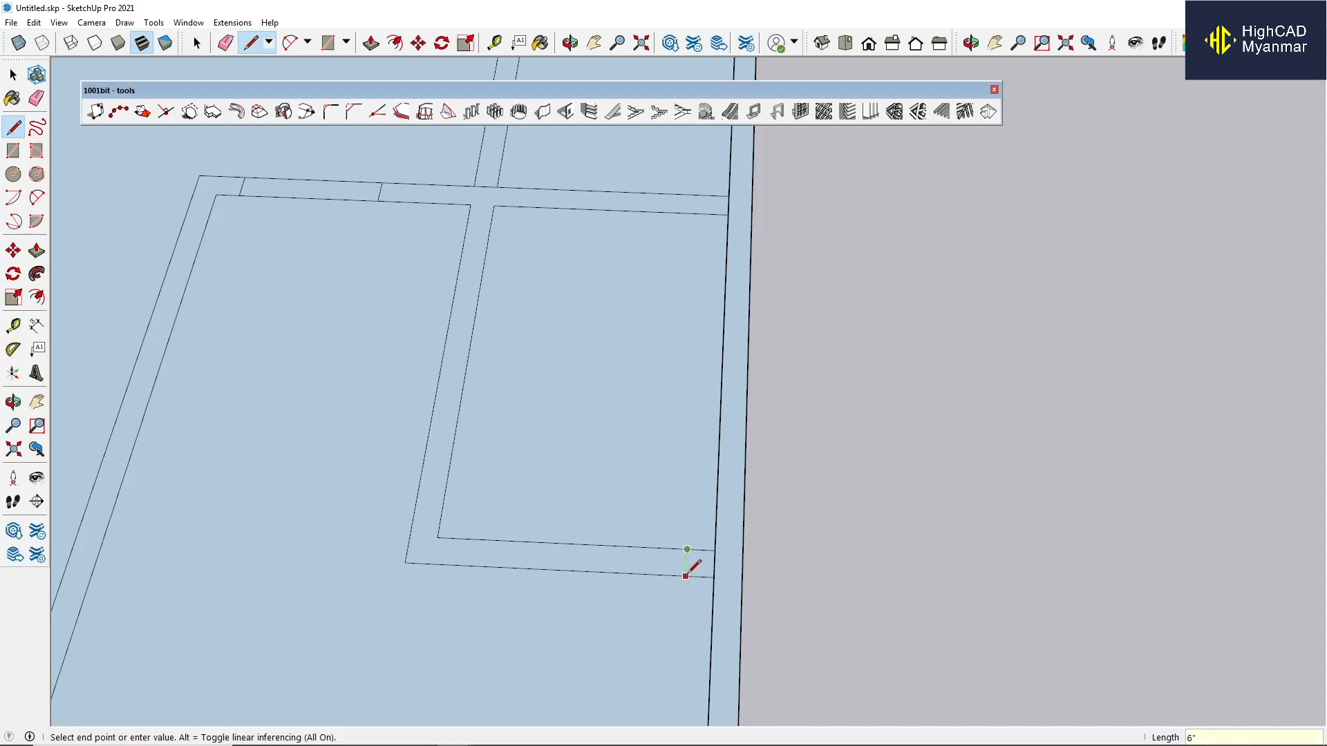
middle_click_drag(690, 565, 616, 570)
key("Return")
left_click(588, 569)
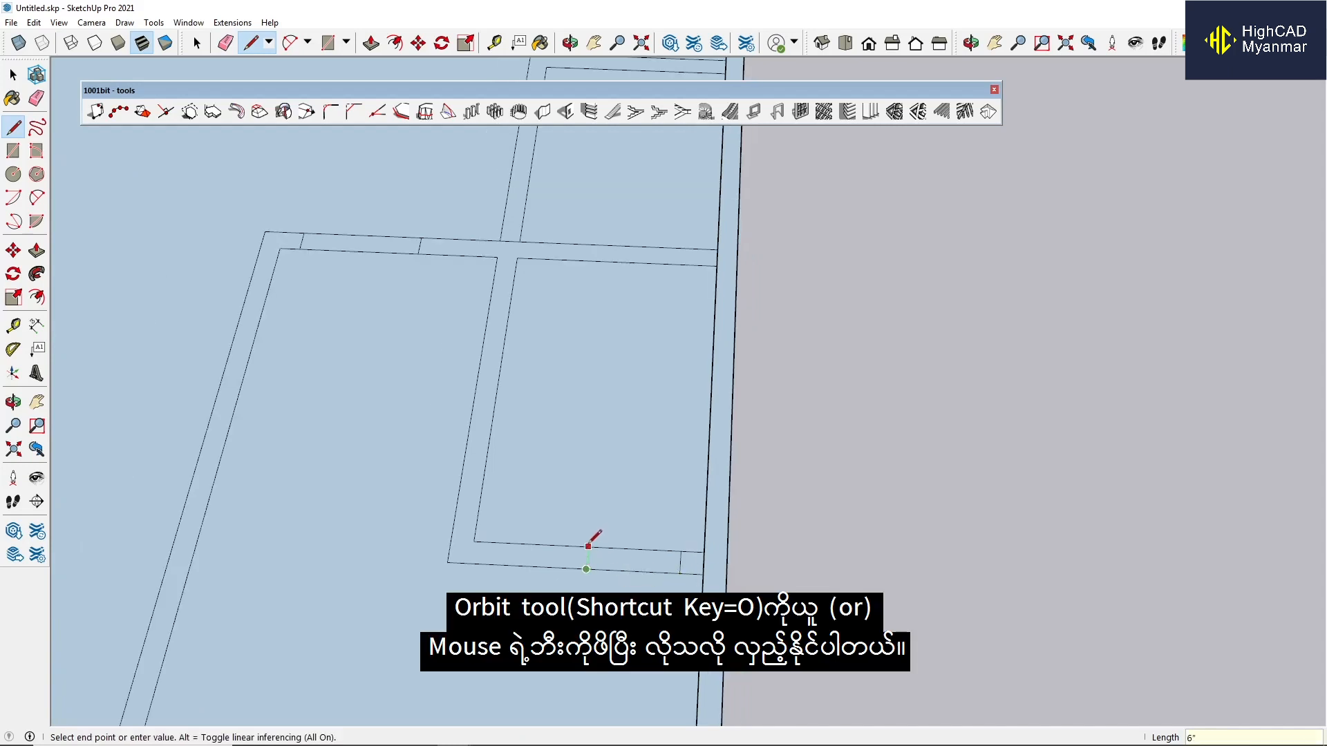
left_click(589, 548)
scroll(598, 405, "down", 4)
scroll(600, 427, "up", 4)
Copy the marked door opening from the lower small room's bottom partition to the upper small room's top partition.
key("space")
left_click_drag(577, 491, 683, 559)
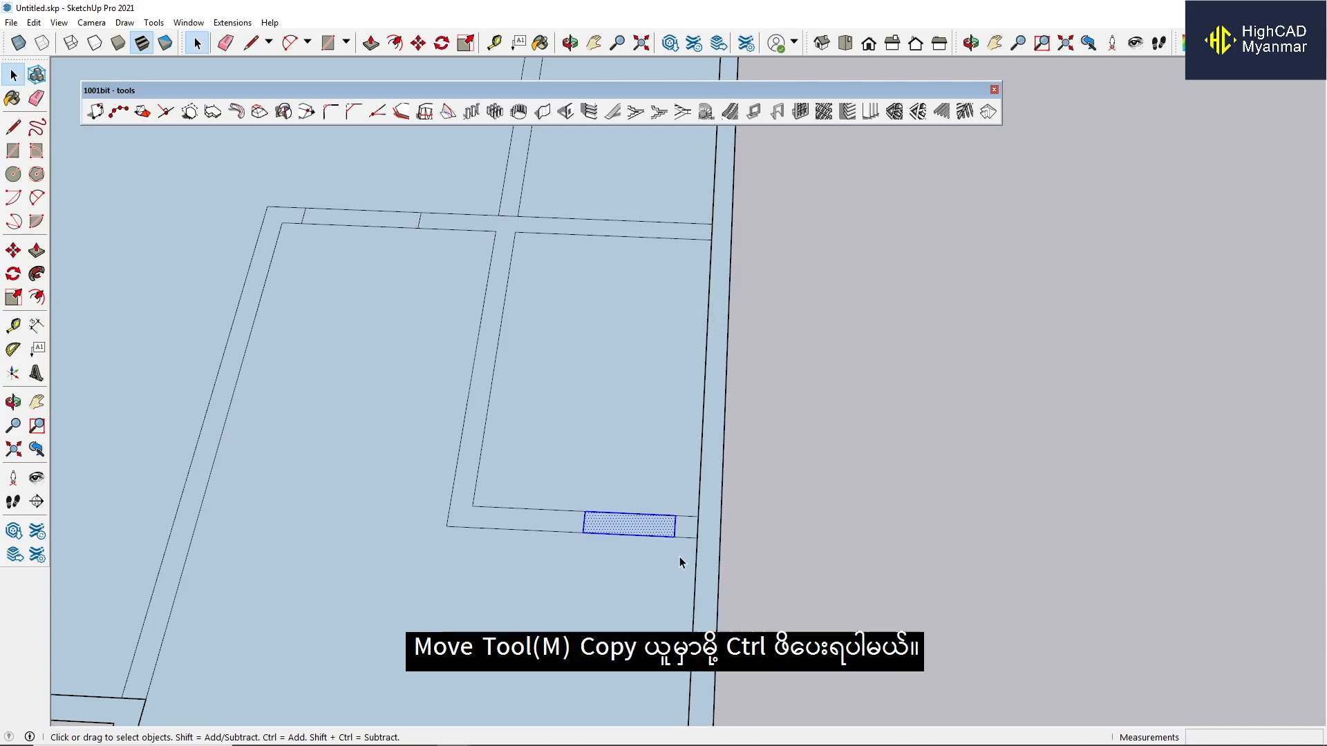
key("m")
scroll(676, 558, "down", 3)
scroll(671, 558, "up", 2)
left_click(692, 544)
key("ctrl")
scroll(608, 591, "down", 3)
scroll(674, 338, "up", 4)
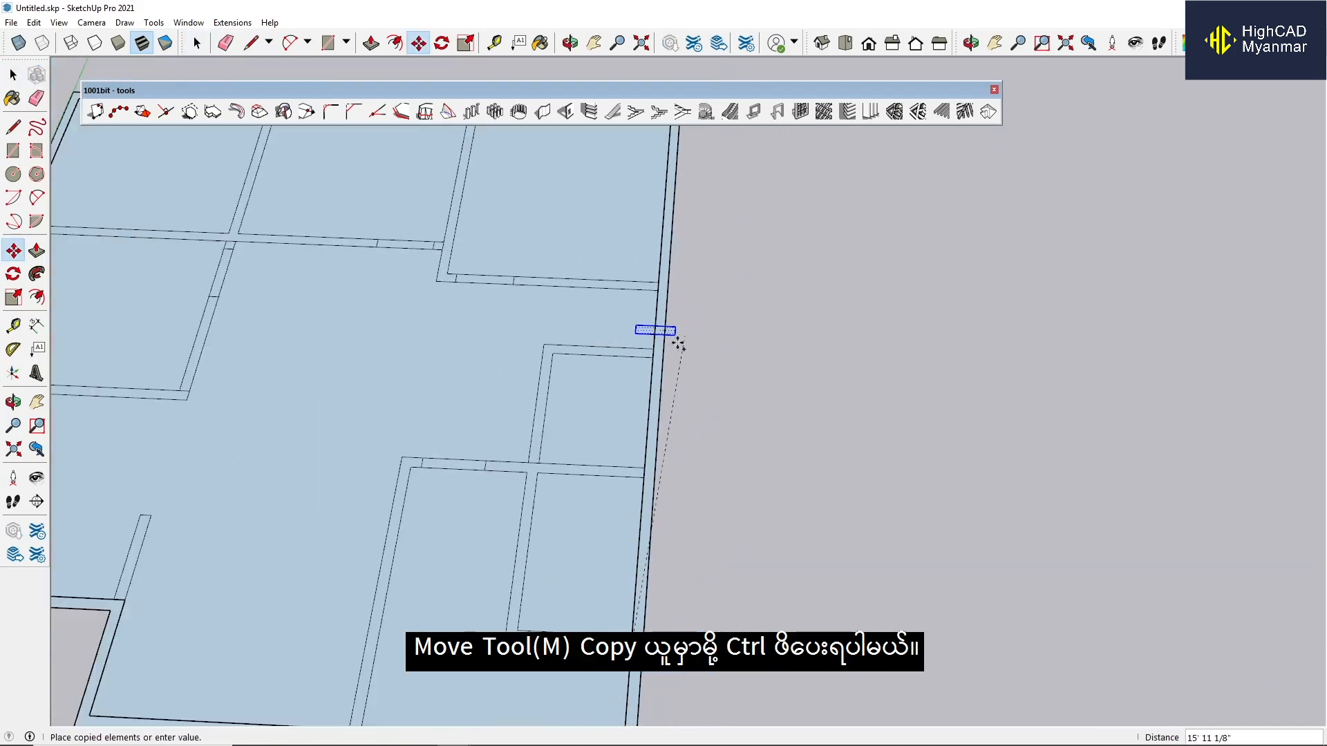
left_click(645, 359)
key("space")
left_click(788, 276)
Select the interior walls with all connected geometry except the room floor faces and make them a group.
scroll(788, 276, "down", 4)
left_click(437, 341)
middle_click_drag(354, 319, 367, 313)
scroll(368, 314, "up", 2)
triple_click(392, 315)
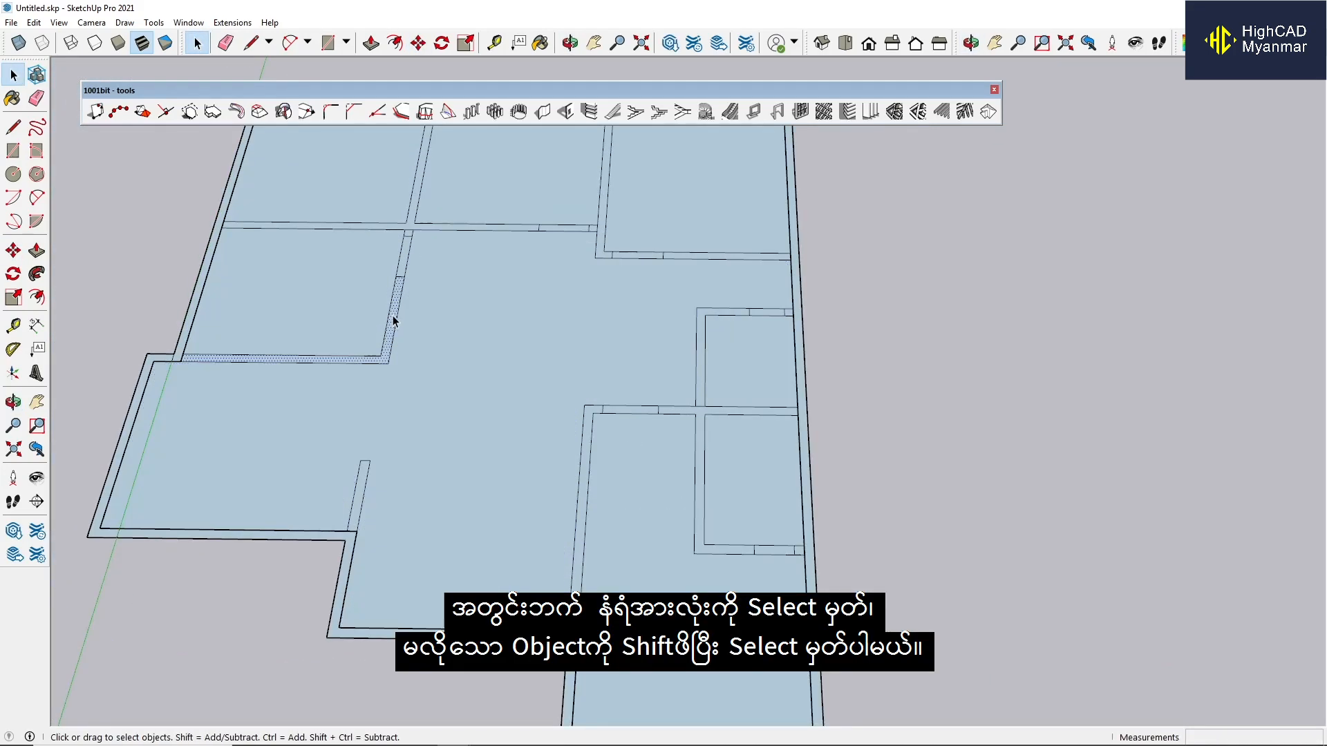
scroll(412, 356, "down", 2)
left_click(434, 388, "shift")
left_click(581, 537, "shift")
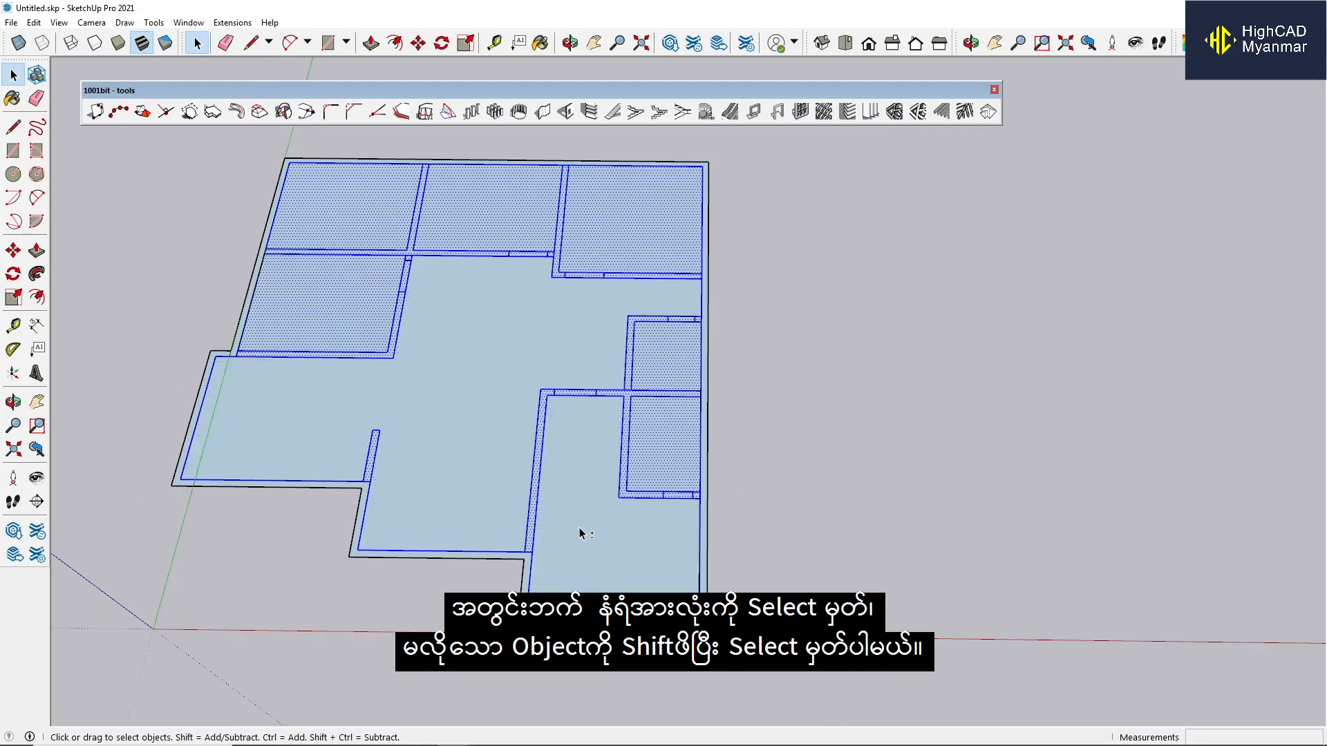
left_click(661, 443, "shift")
left_click(661, 358, "shift")
left_click(633, 221, "shift")
left_click(467, 198, "shift")
left_click(346, 214, "shift")
left_click(317, 294, "shift")
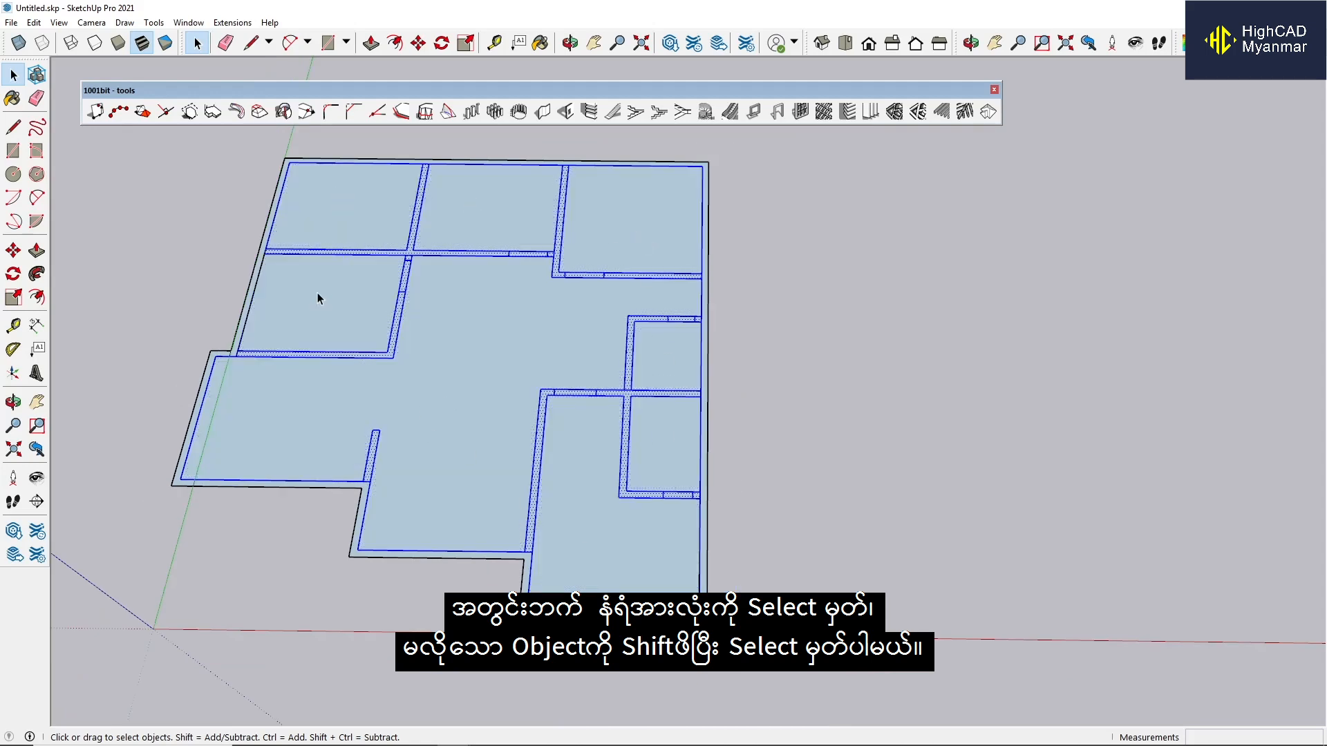
scroll(399, 333, "up", 2)
right_click(396, 322)
left_click(452, 437)
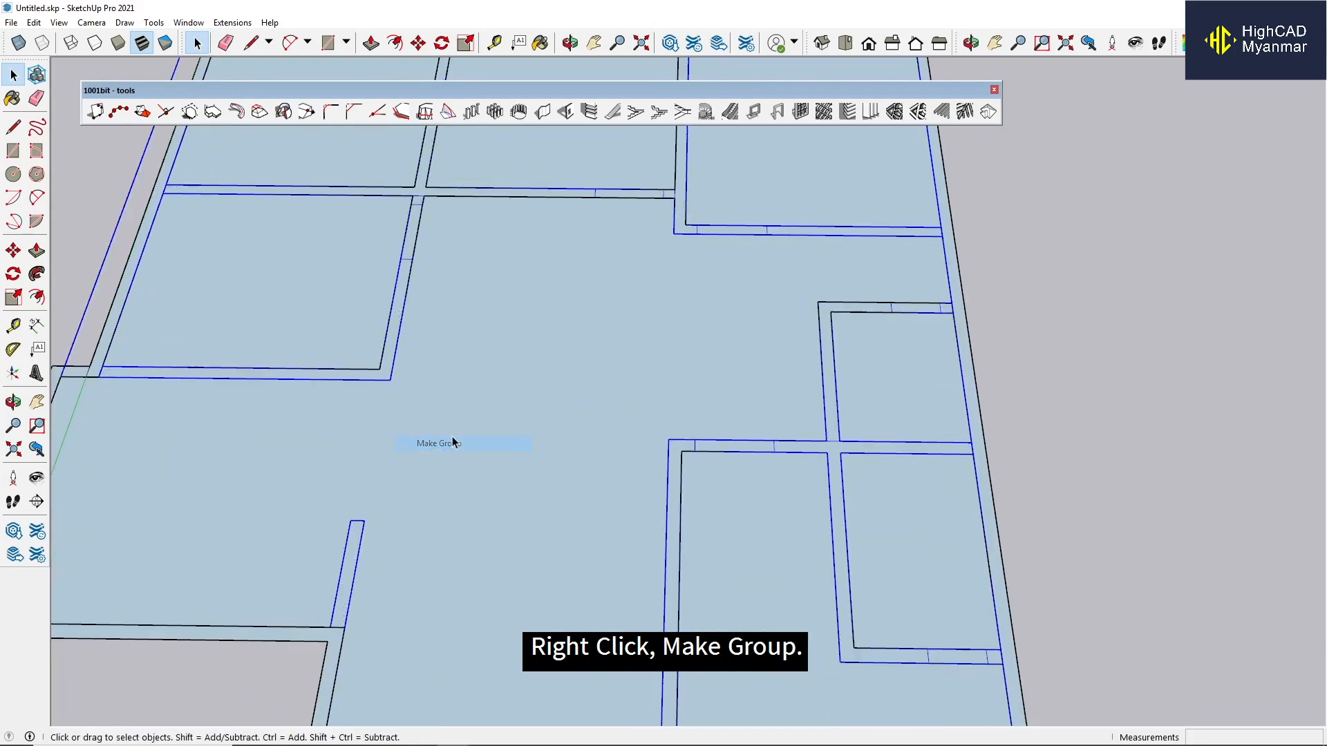
Select all the room floor faces together with their boundary edges and make them one group.
scroll(409, 366, "down", 4)
double_click(437, 356)
scroll(434, 353, "up", 1)
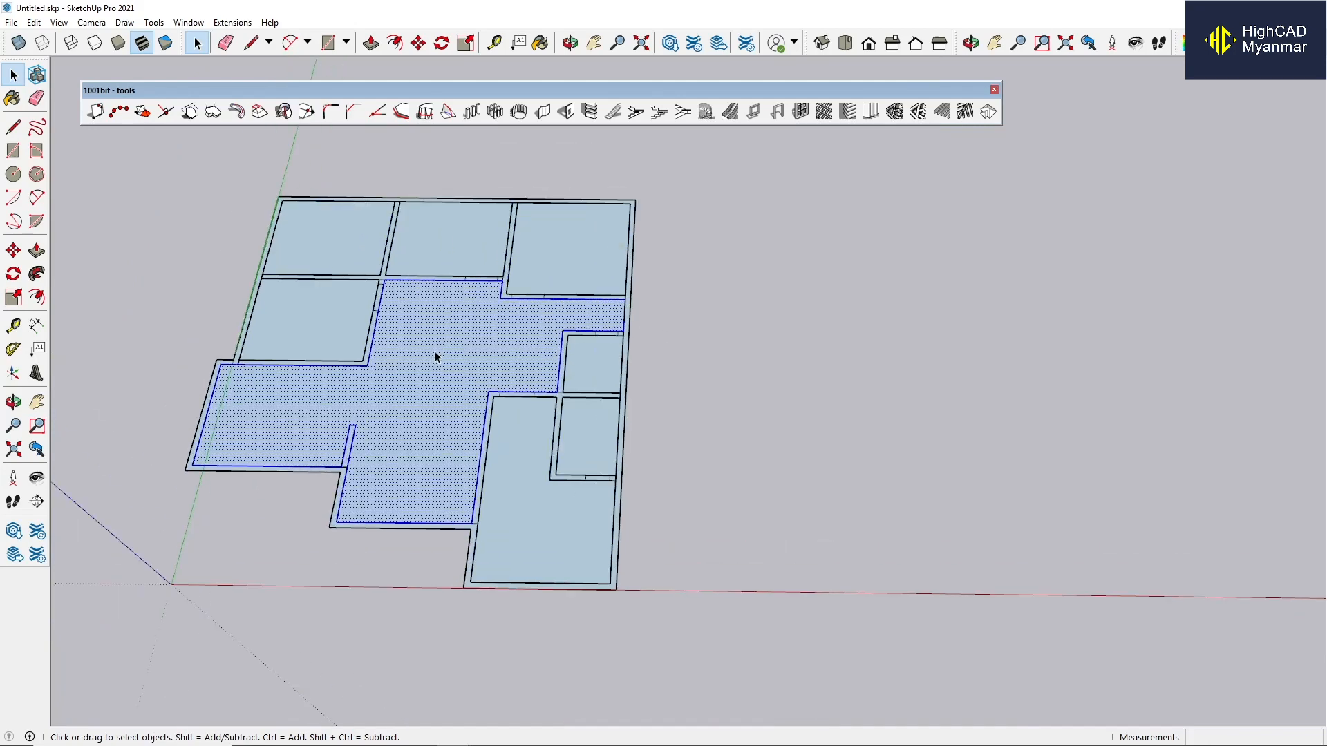
left_click(526, 467, "shift")
left_click(586, 430, "shift")
left_click(582, 363, "shift")
left_click(552, 276, "shift")
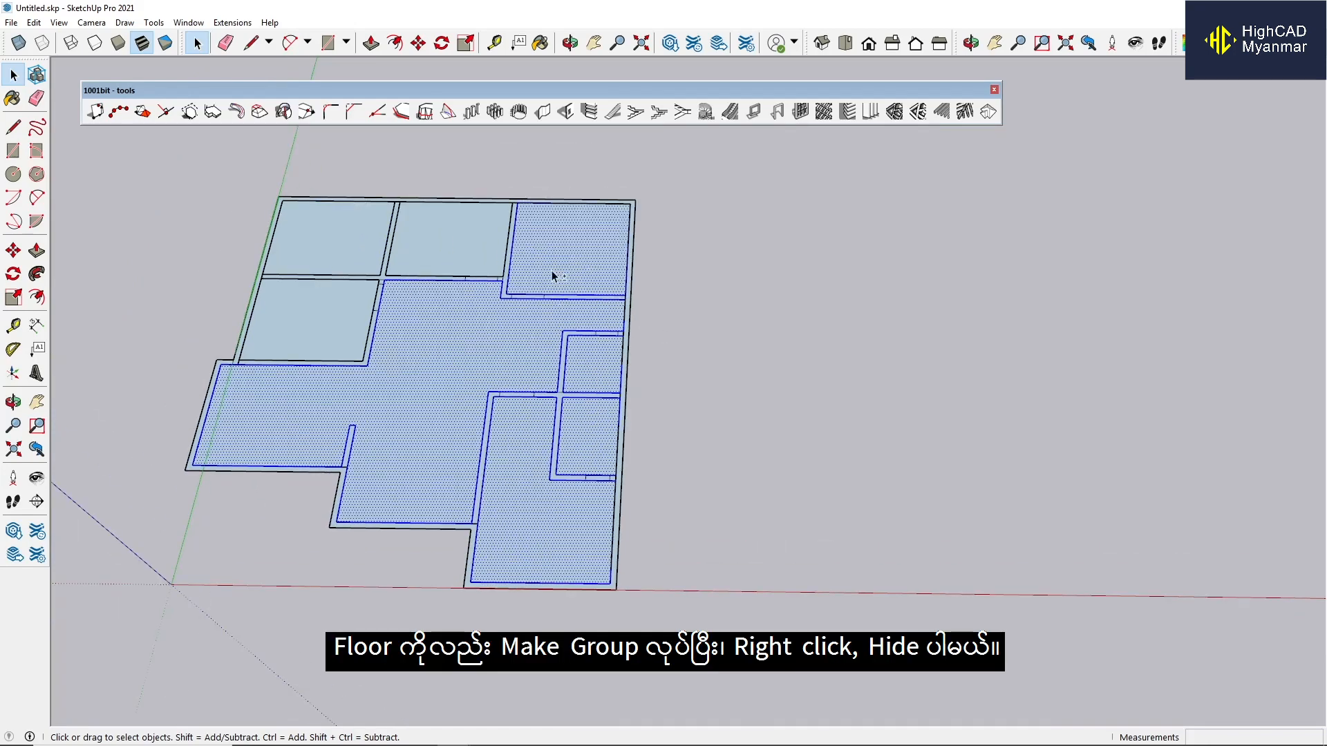
left_click(442, 249, "shift")
left_click(346, 249, "shift")
left_click(325, 334, "shift")
right_click(326, 333)
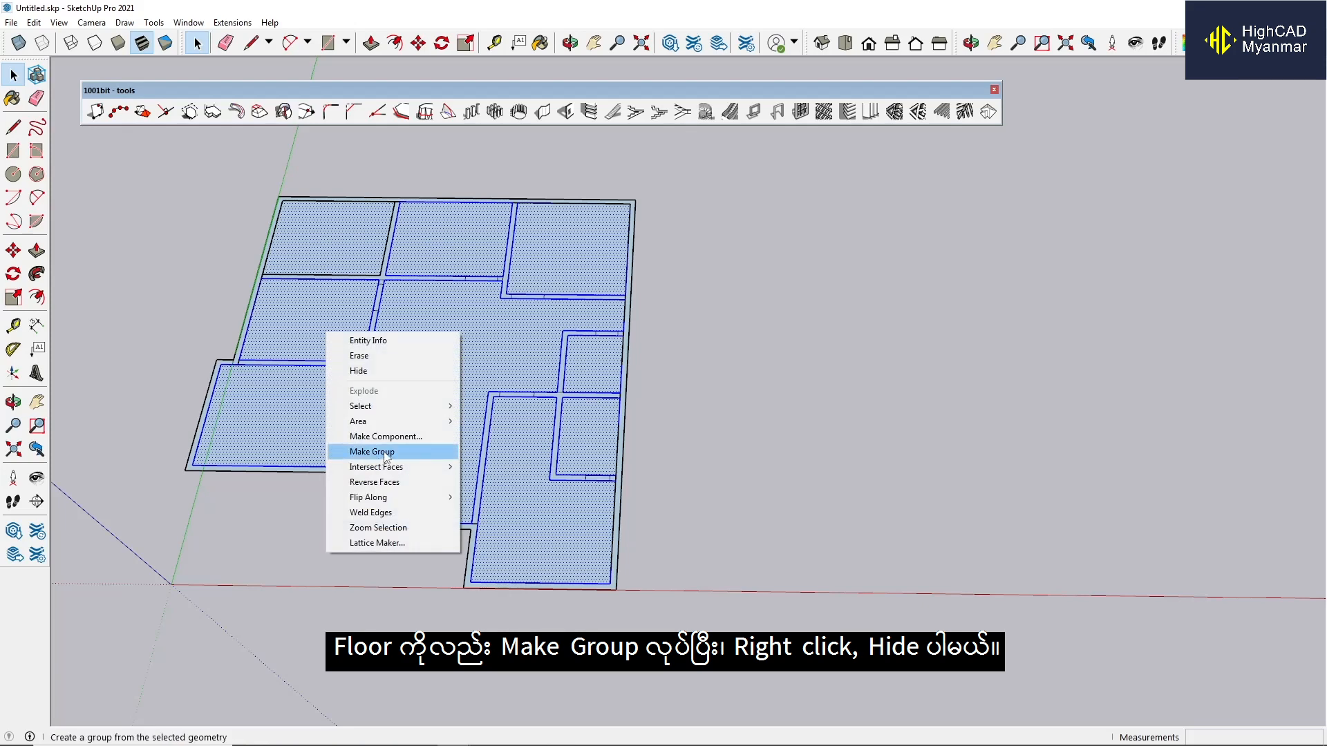
left_click(372, 451)
Hide the floor group so only the outer walls and interior partitions show.
scroll(413, 313, "up", 2)
right_click(415, 309)
left_click(442, 347)
scroll(511, 438, "down", 2)
scroll(483, 458, "up", 1)
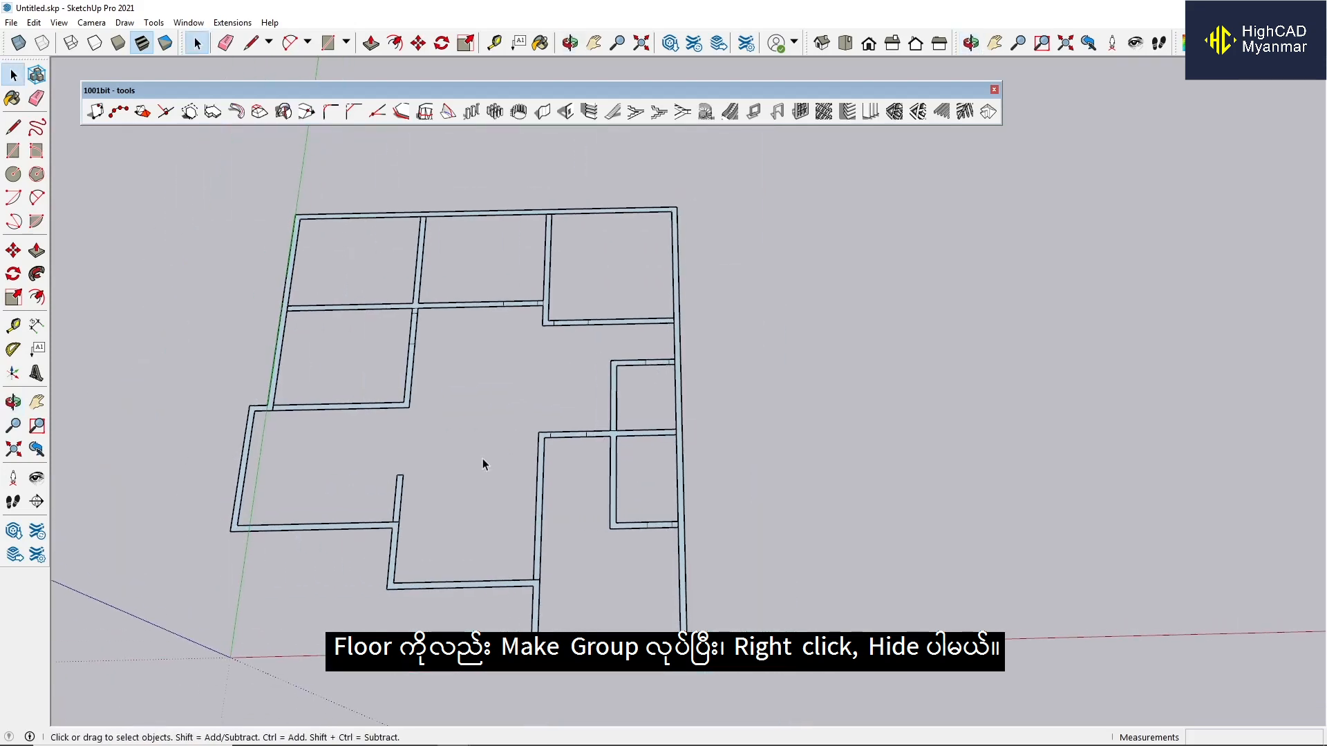
Start an editable 3D text in the lower-left room, close the floating 1001bit toolbar, and set the font to Zawgyi-One, Normal.
middle_click_drag(482, 458, 477, 447)
left_click(124, 22)
left_click(163, 104)
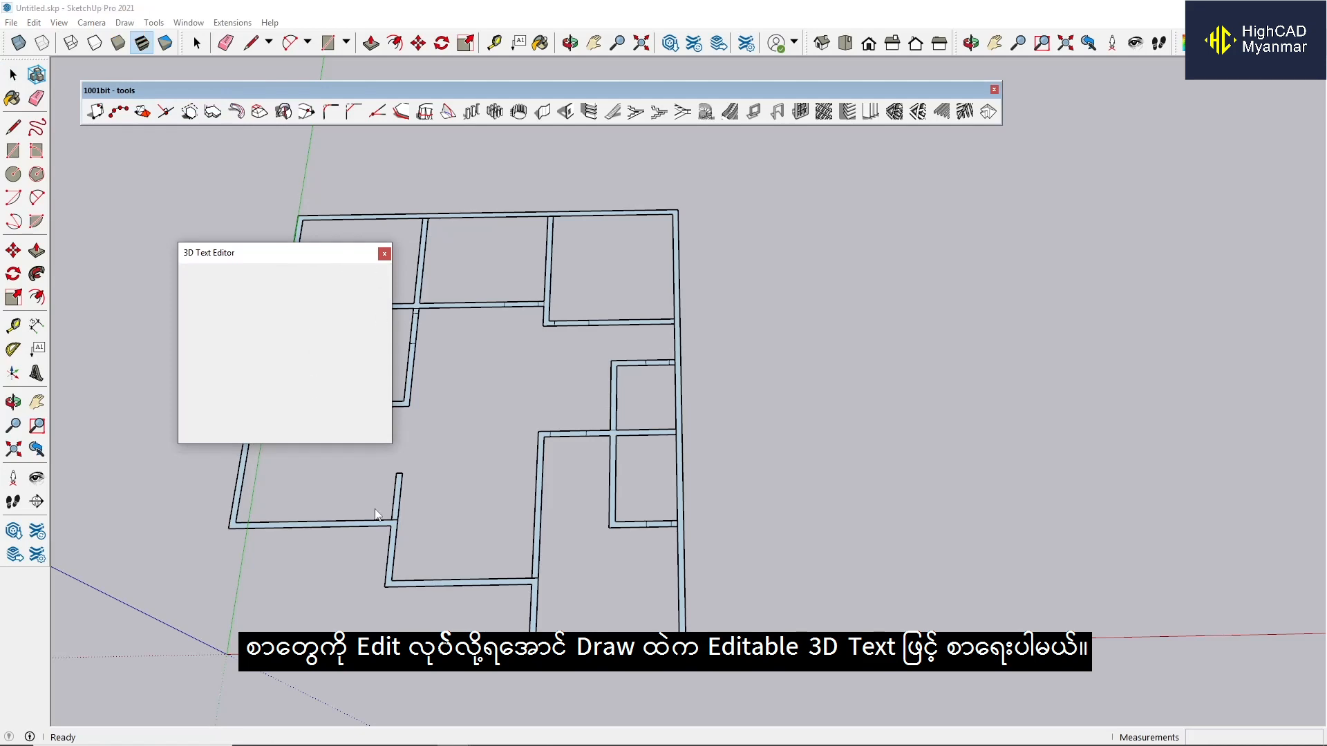
left_click(994, 89)
scroll(426, 446, "up", 2)
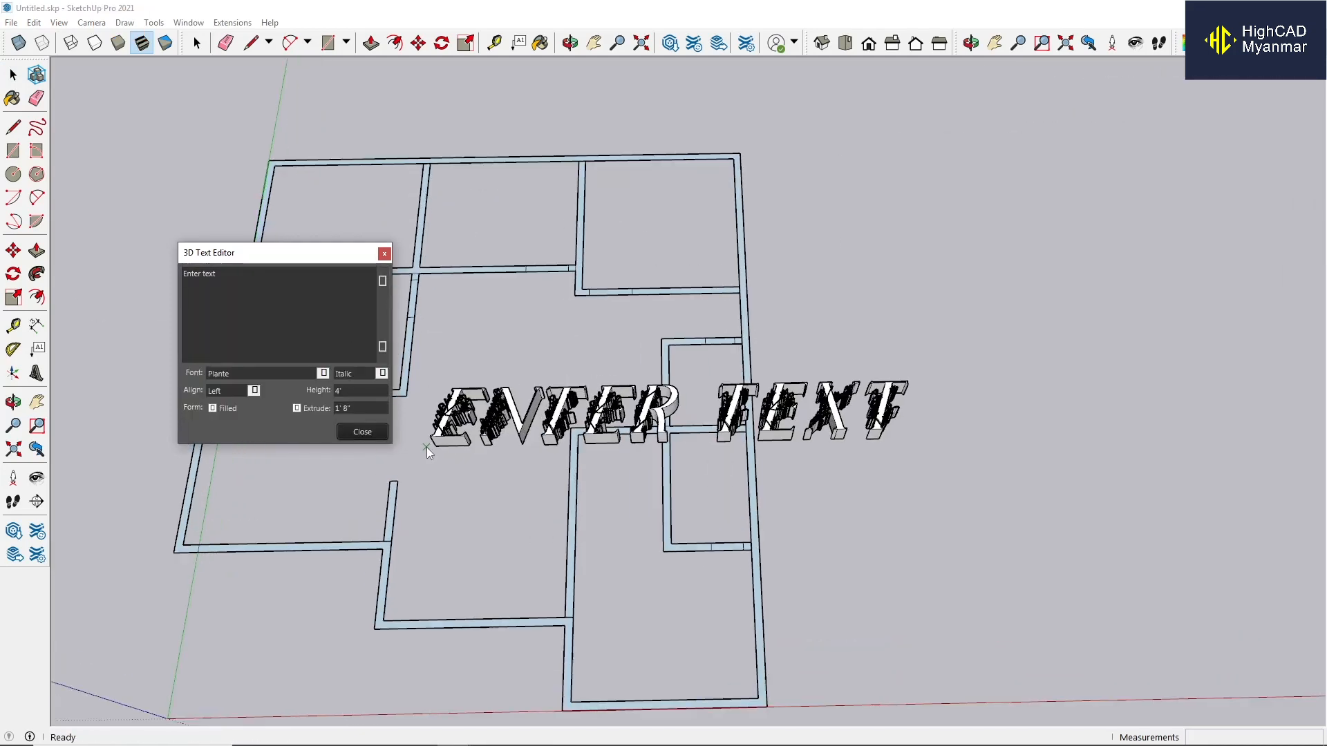
left_click(291, 373)
scroll(263, 449, "down", 10)
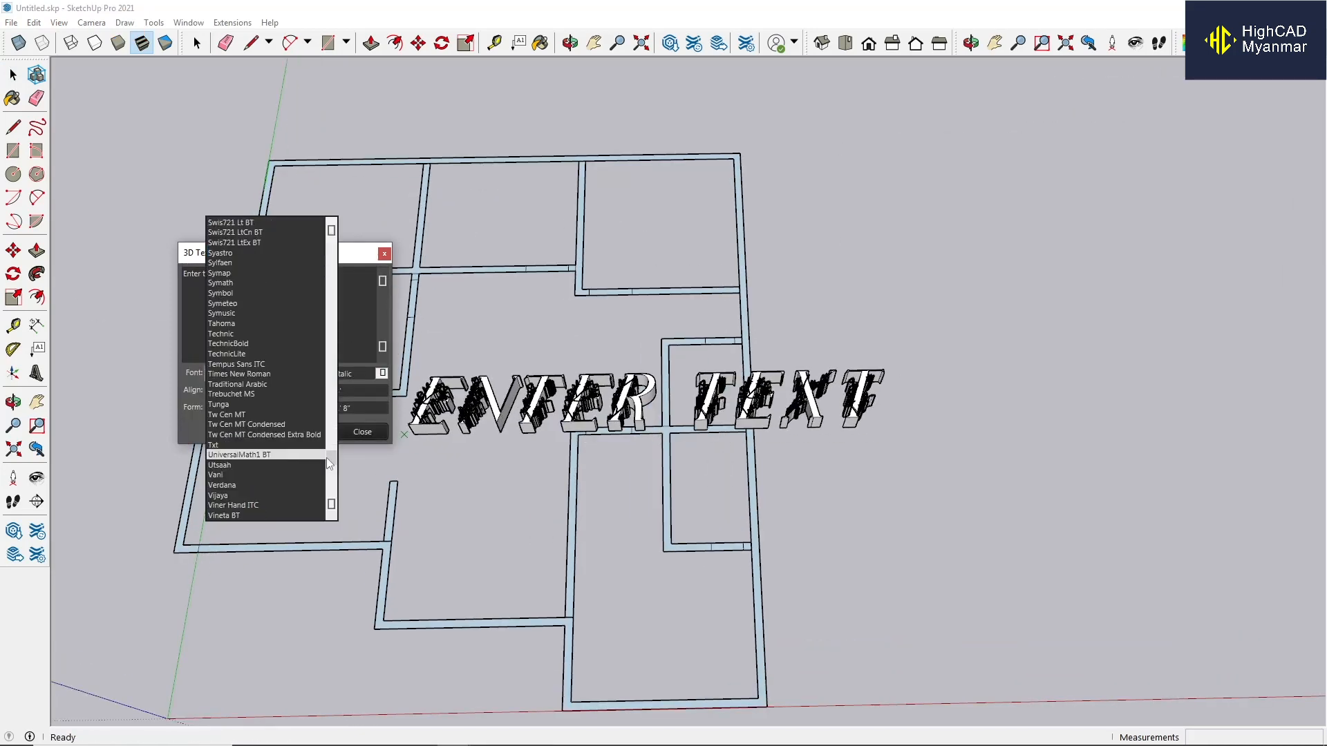
left_click_drag(326, 458, 334, 528)
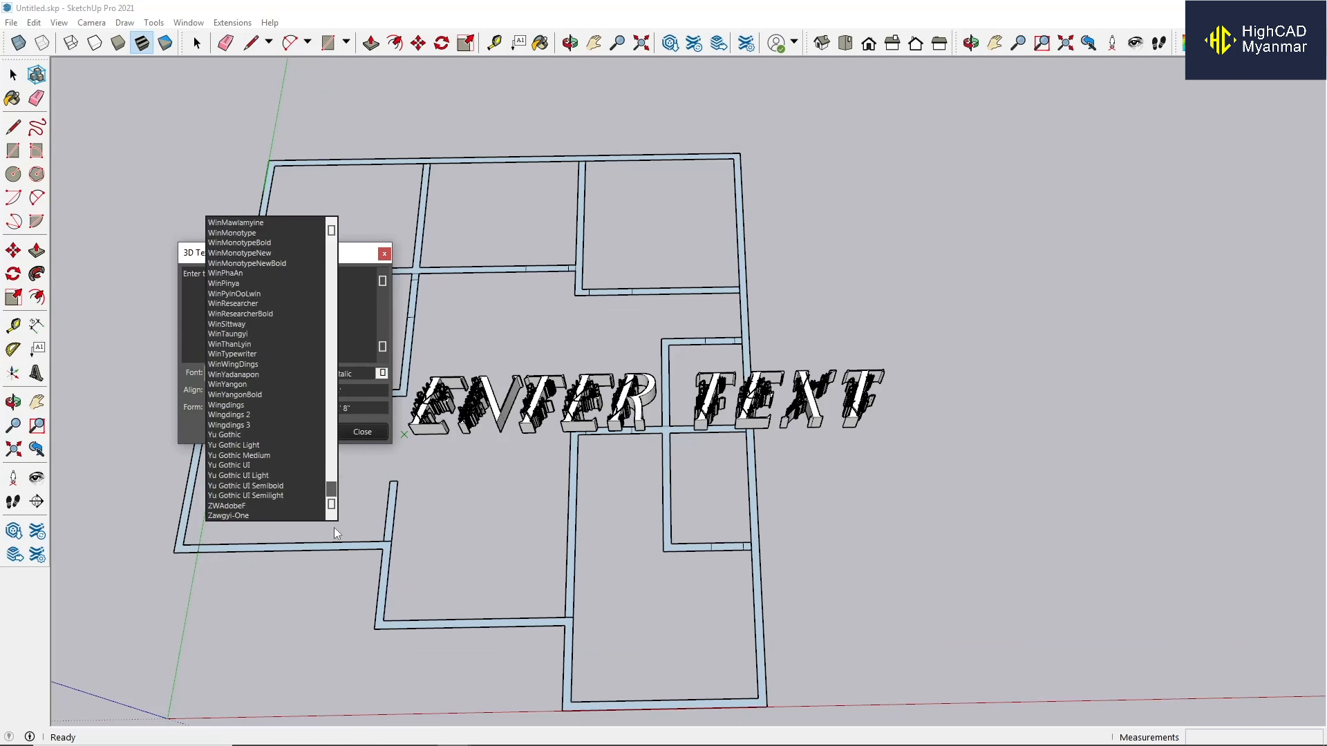
left_click(238, 515)
left_click(382, 373)
left_click(350, 355)
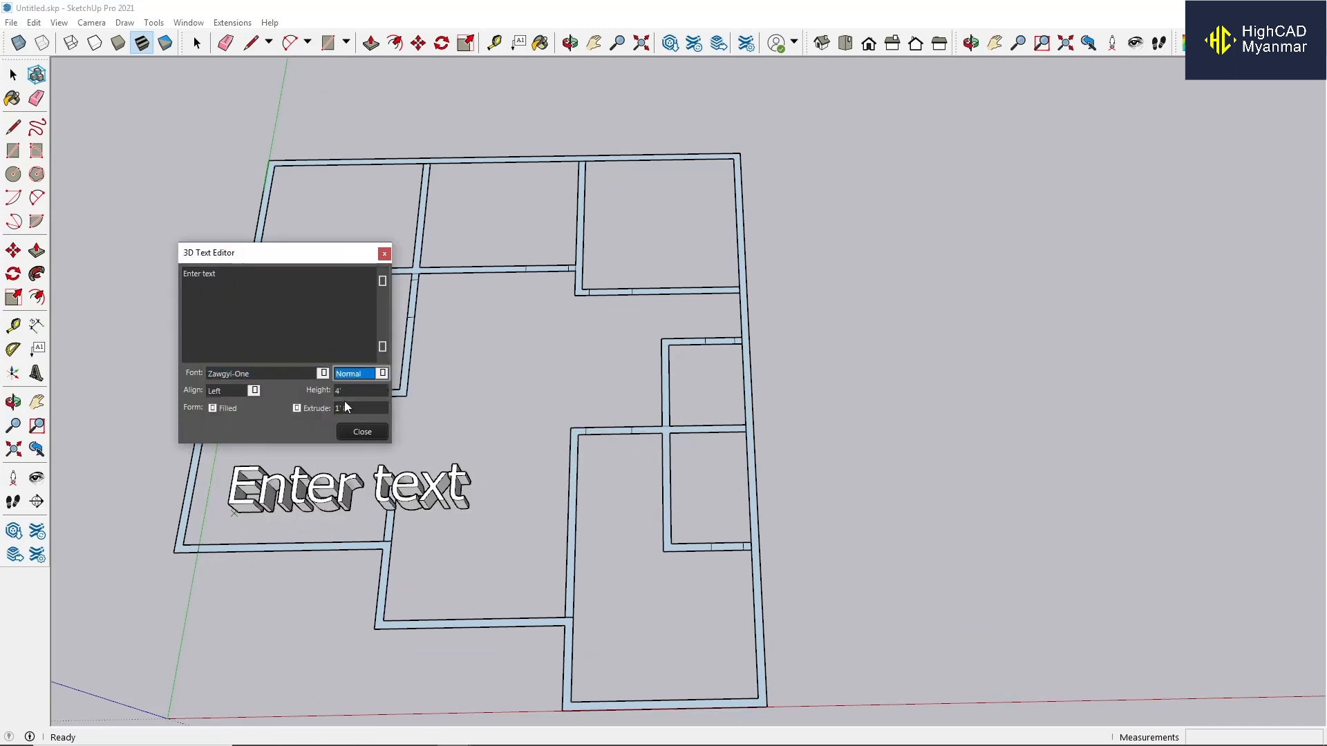
Set the 3D text height to 1.5' and its extrusion to 2".
type("1.5")
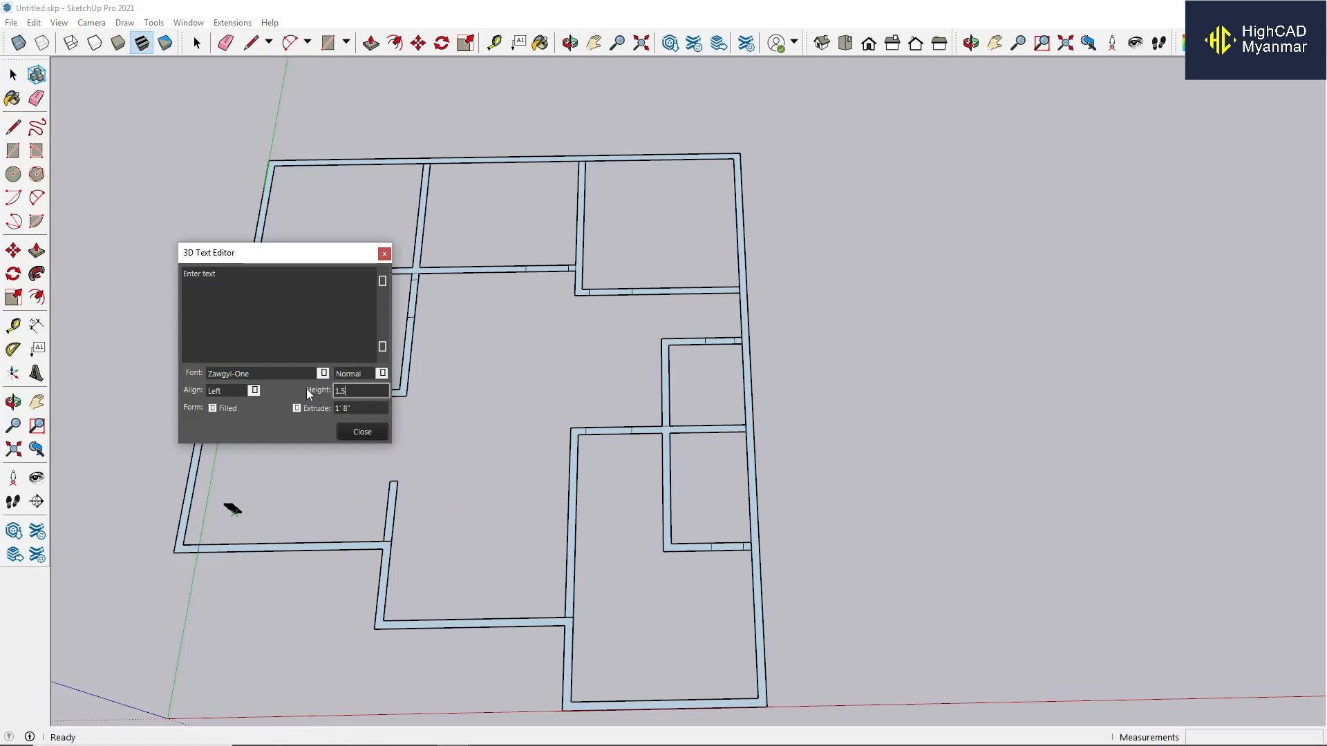
left_click_drag(352, 408, 301, 386)
type("2")
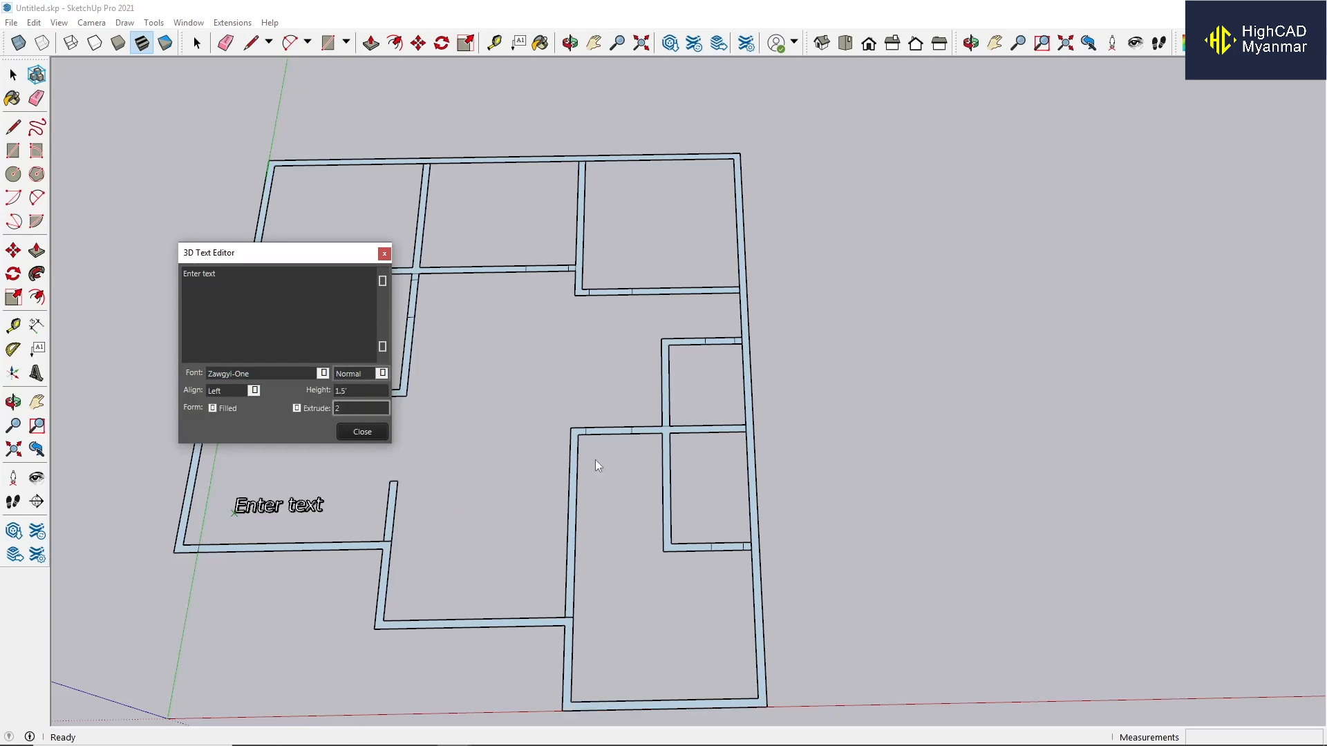
Enter SHRINE ROOM as the text of the lower-left room's label and finish it.
scroll(479, 494, "up", 1)
type("SH")
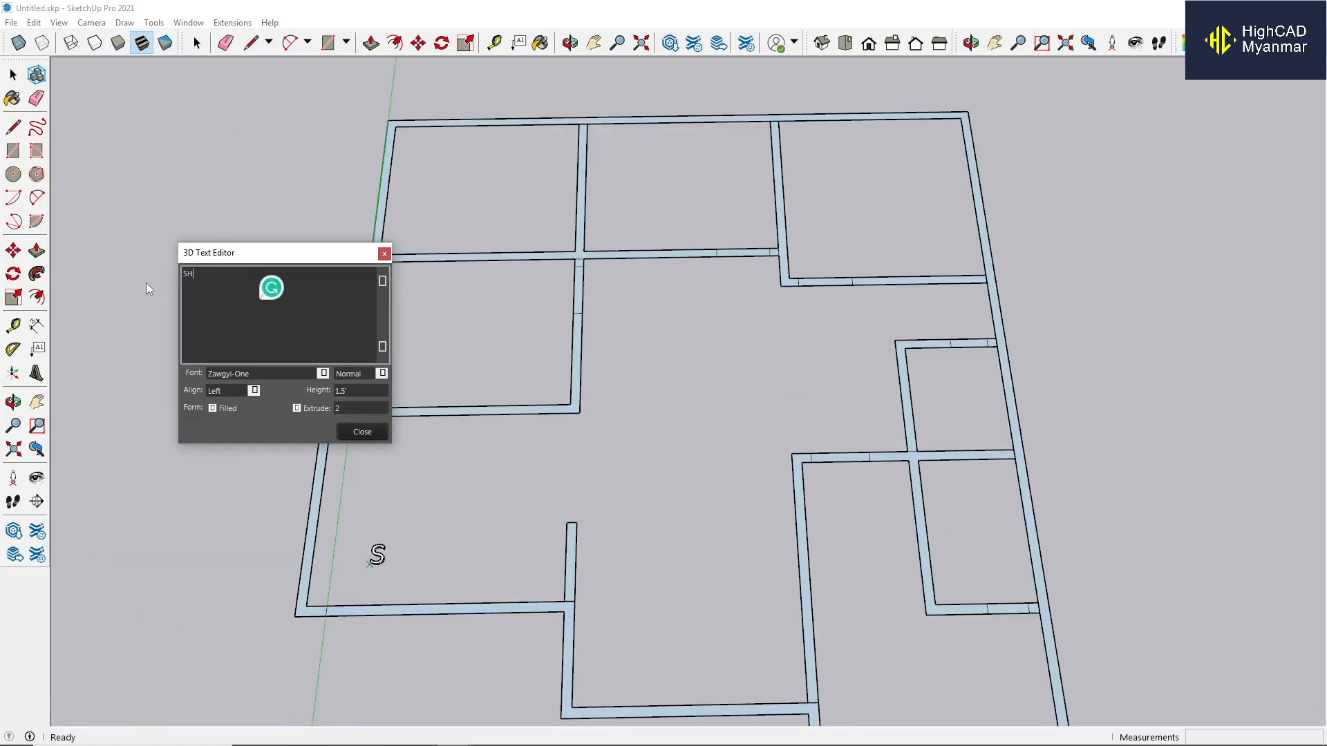
type("RINE ROOM")
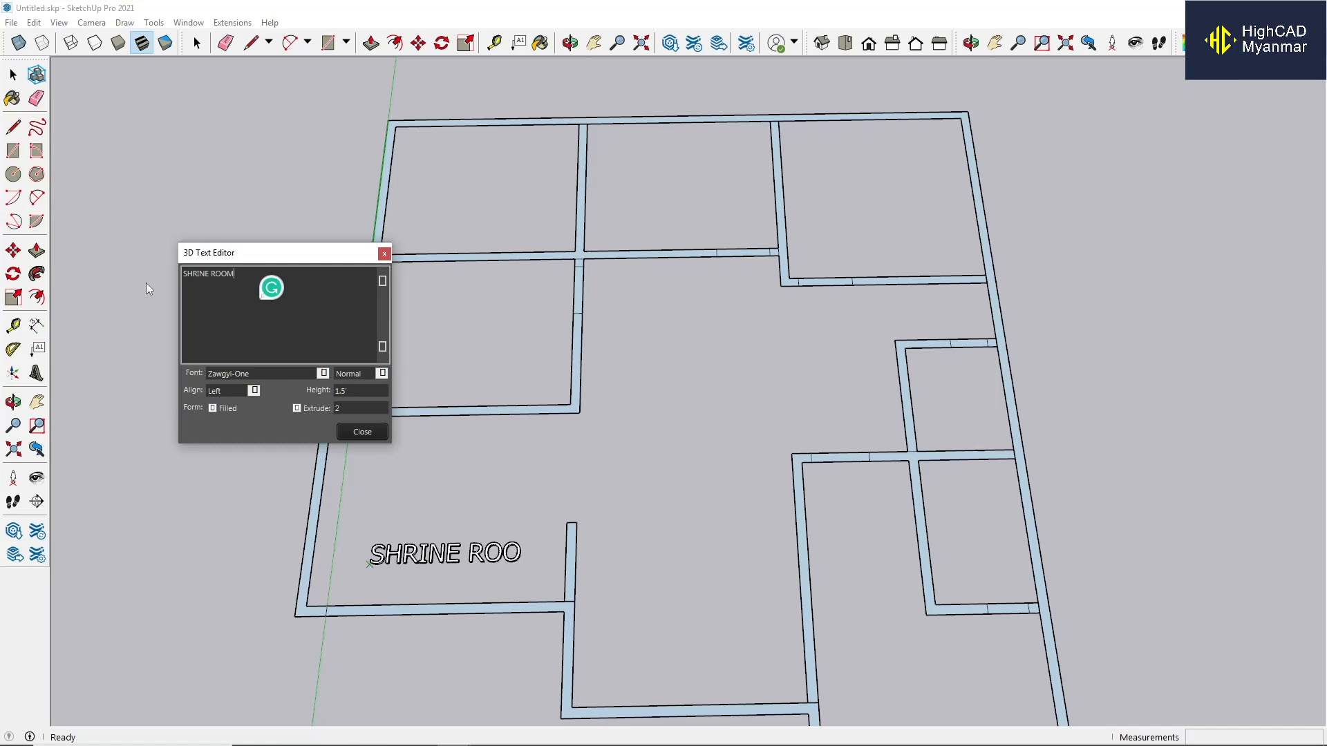
left_click(362, 432)
scroll(433, 552, "up", 2)
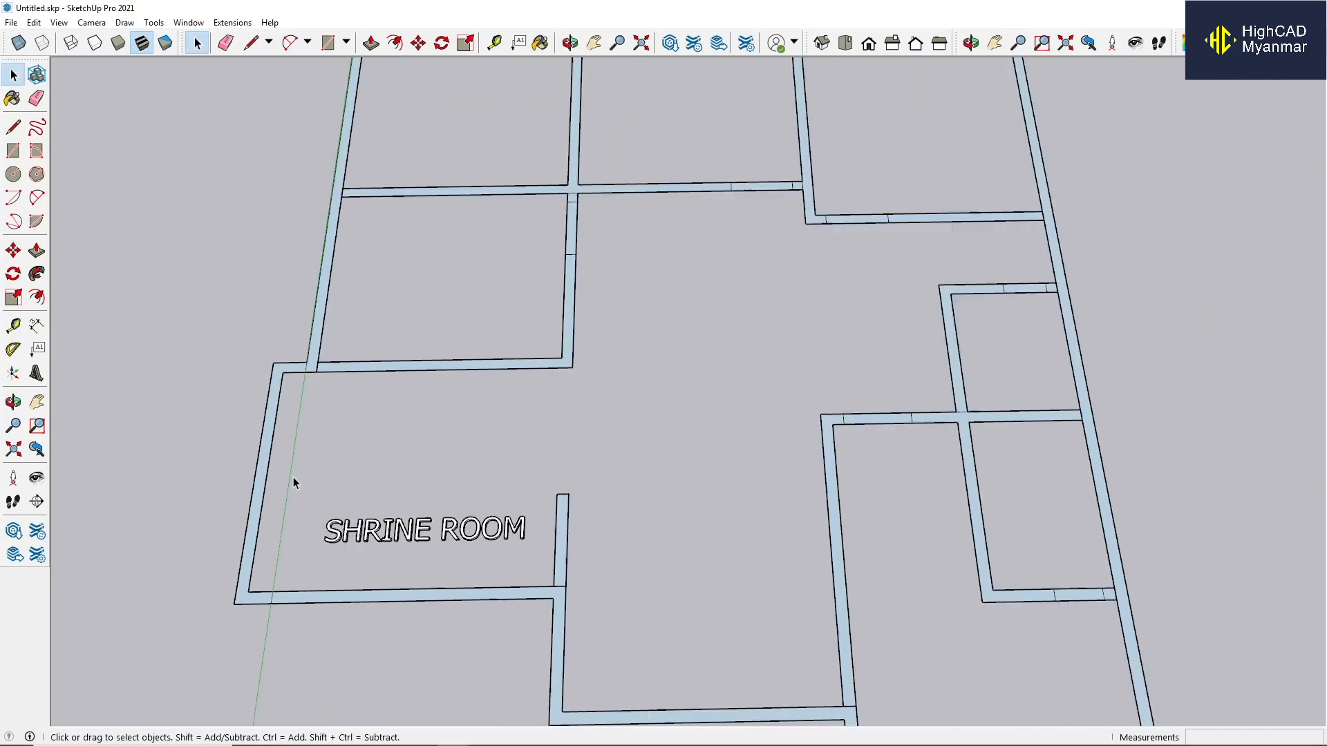
Move the SHRINE ROOM label up to the middle of its room.
scroll(246, 445, "down", 3)
scroll(241, 509, "up", 1)
left_click(263, 506)
key("m")
left_click(263, 506)
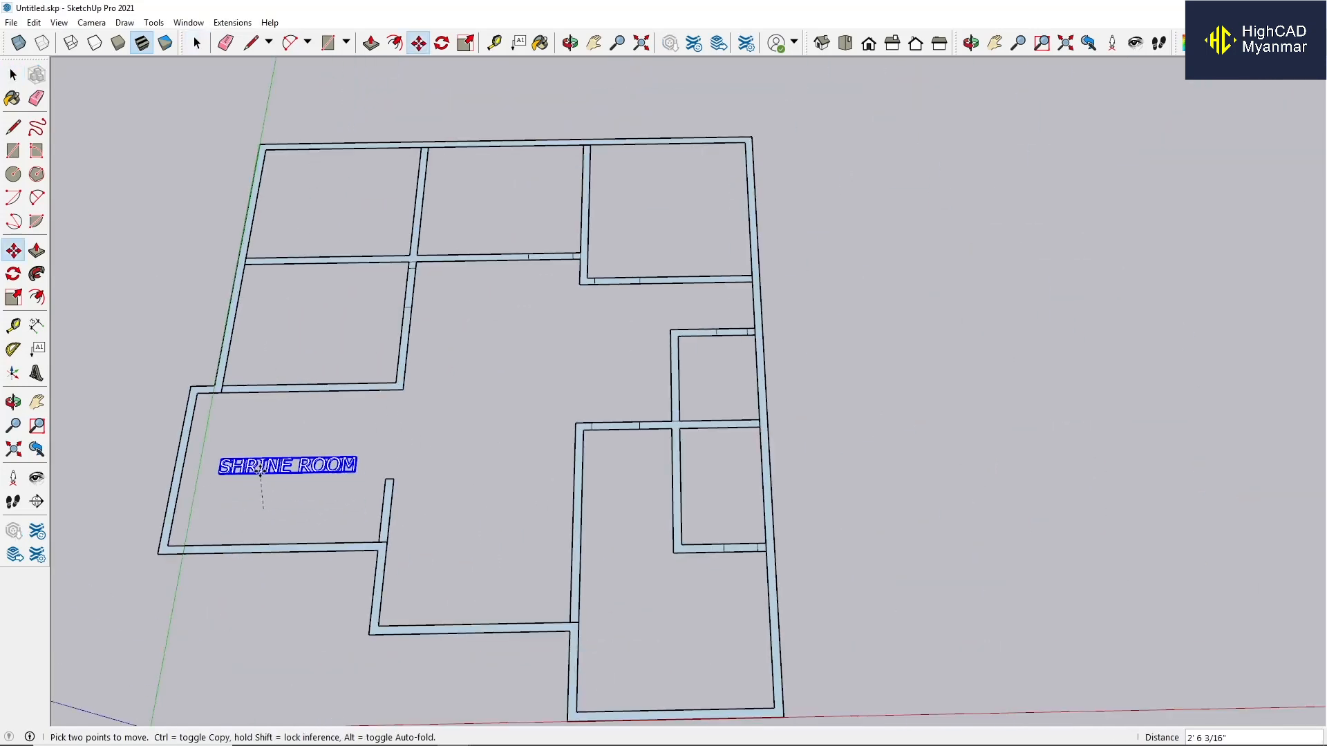
left_click(271, 469)
scroll(300, 468, "up", 1)
left_click(299, 469)
left_click(289, 468)
scroll(276, 388, "down", 1)
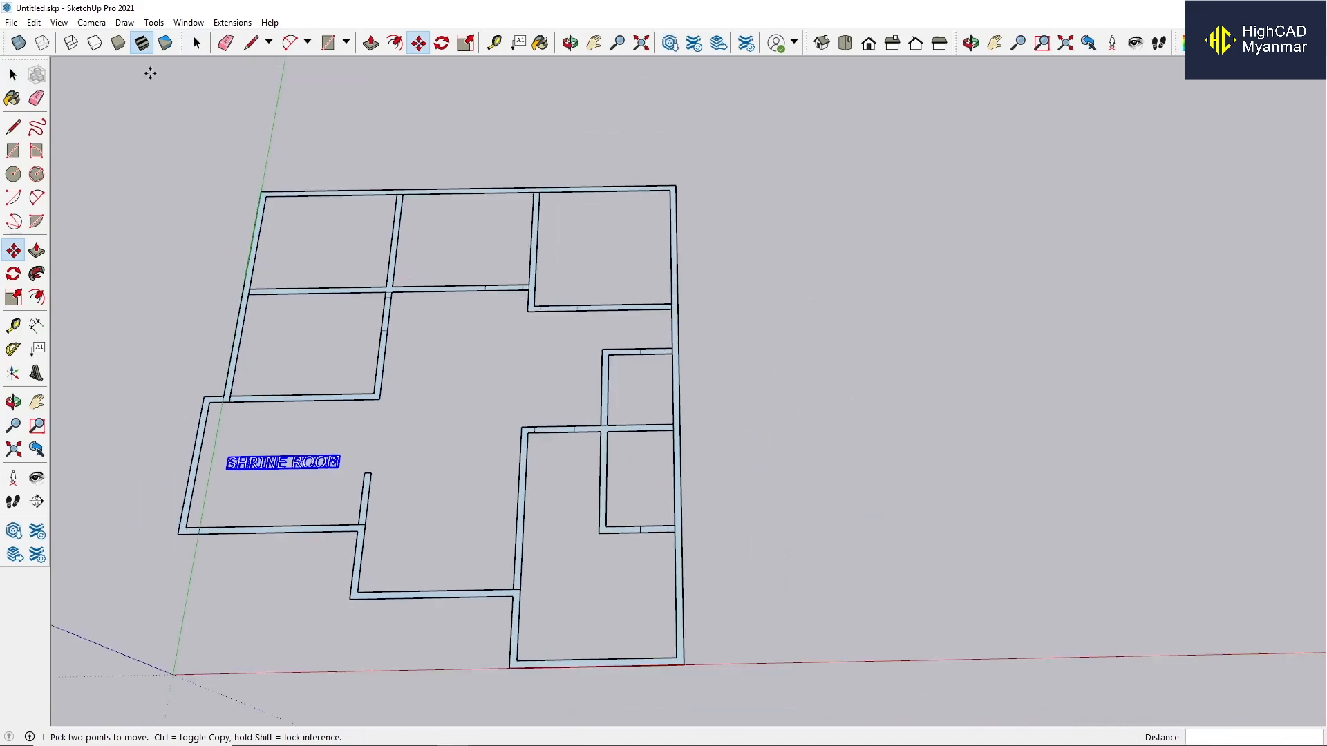
Add an editable 3D text reading LIVING ROOM in the open area between the shrine room and the lower-right room.
left_click(124, 22)
left_click(171, 103)
scroll(401, 525, "up", 2)
scroll(475, 582, "down", 2)
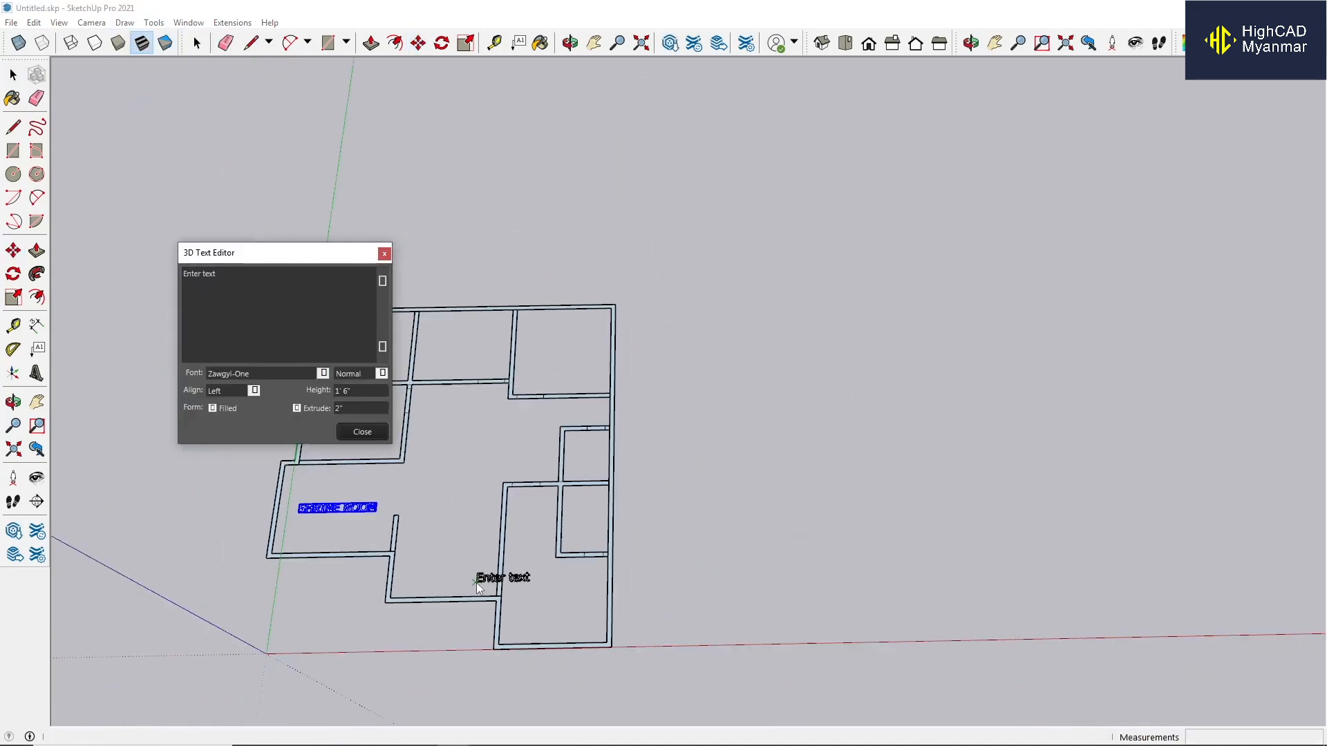
scroll(420, 529, "up", 2)
scroll(421, 529, "down", 1)
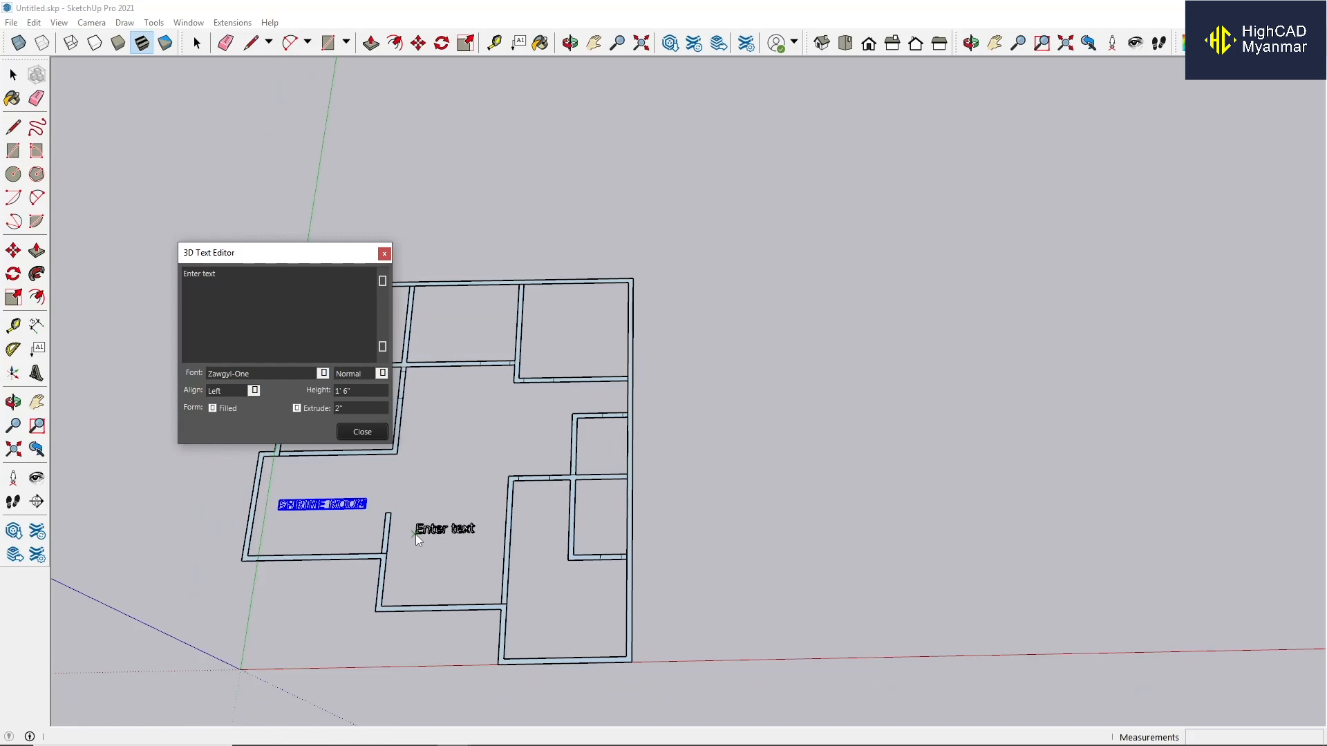
left_click(416, 533)
left_click_drag(220, 274, 163, 267)
type("LIVI")
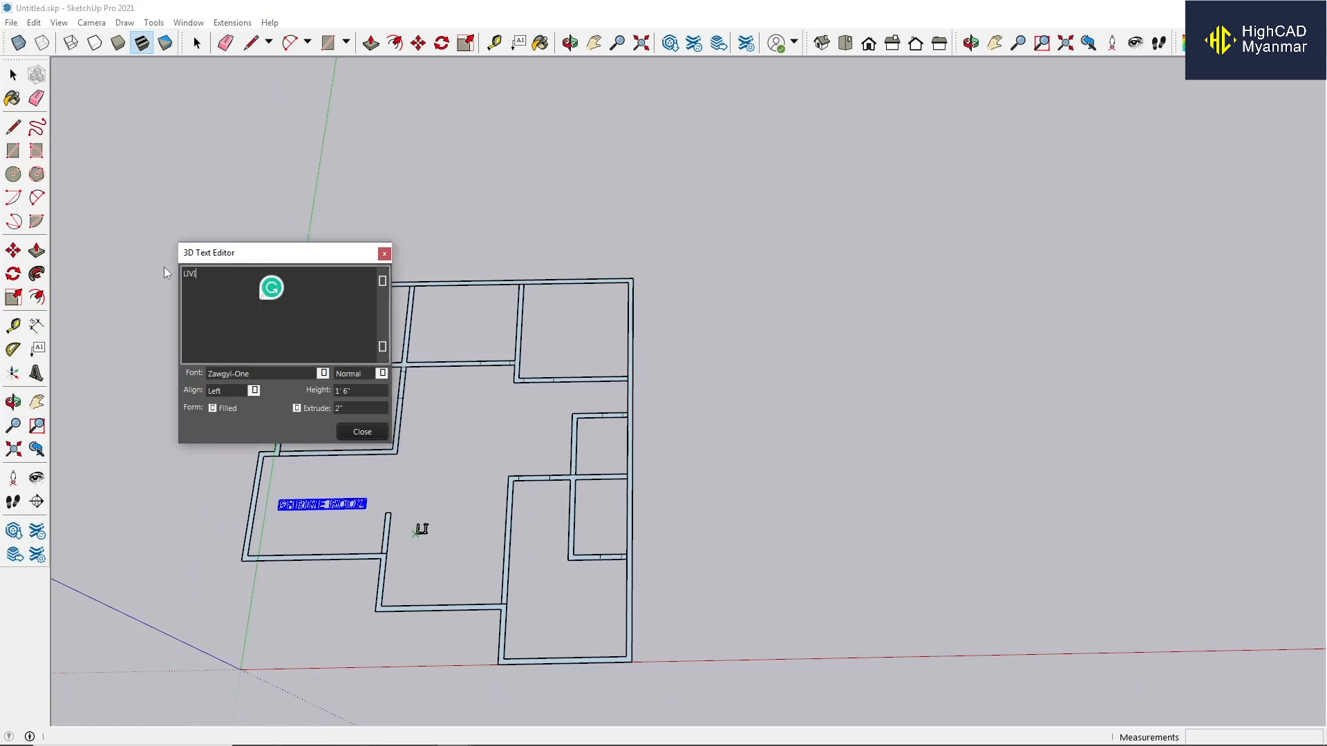
type("NG ROOM")
left_click(363, 432)
scroll(533, 554, "up", 5)
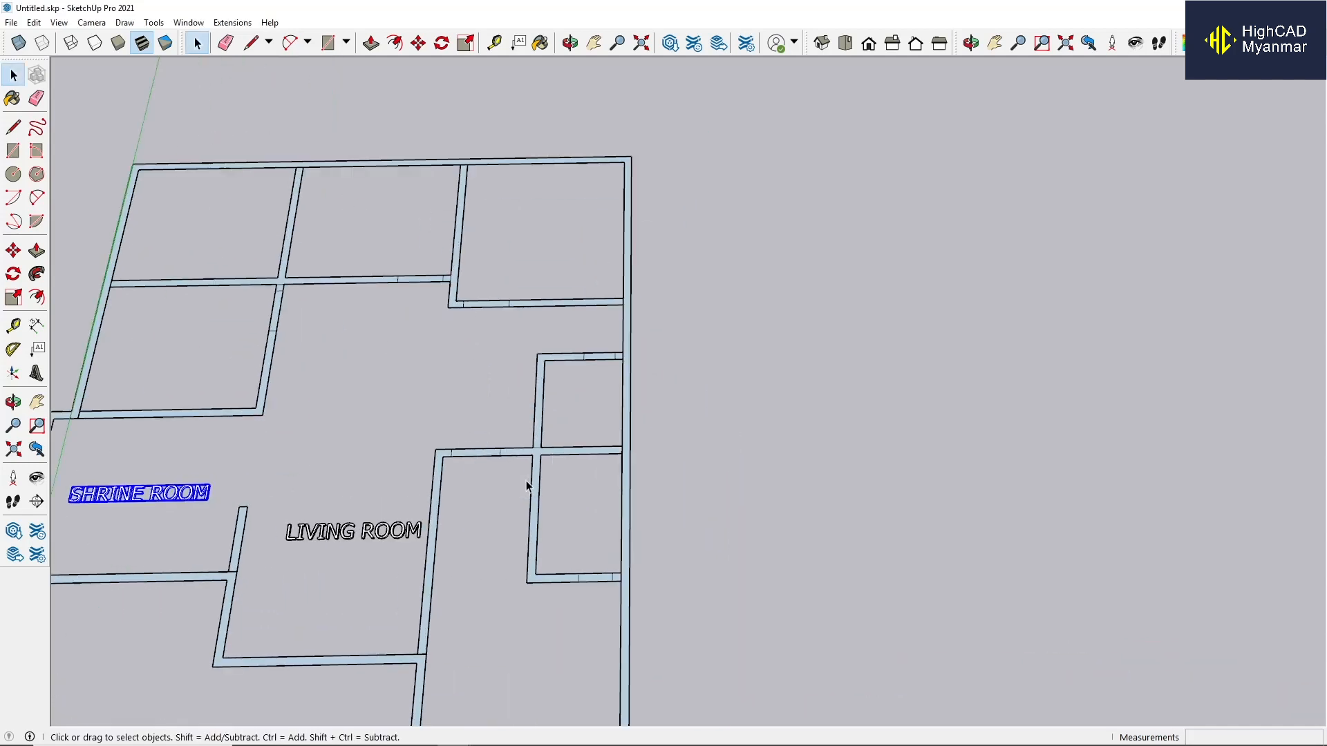
left_click(125, 23)
left_click(163, 104)
left_click_drag(220, 274, 164, 275)
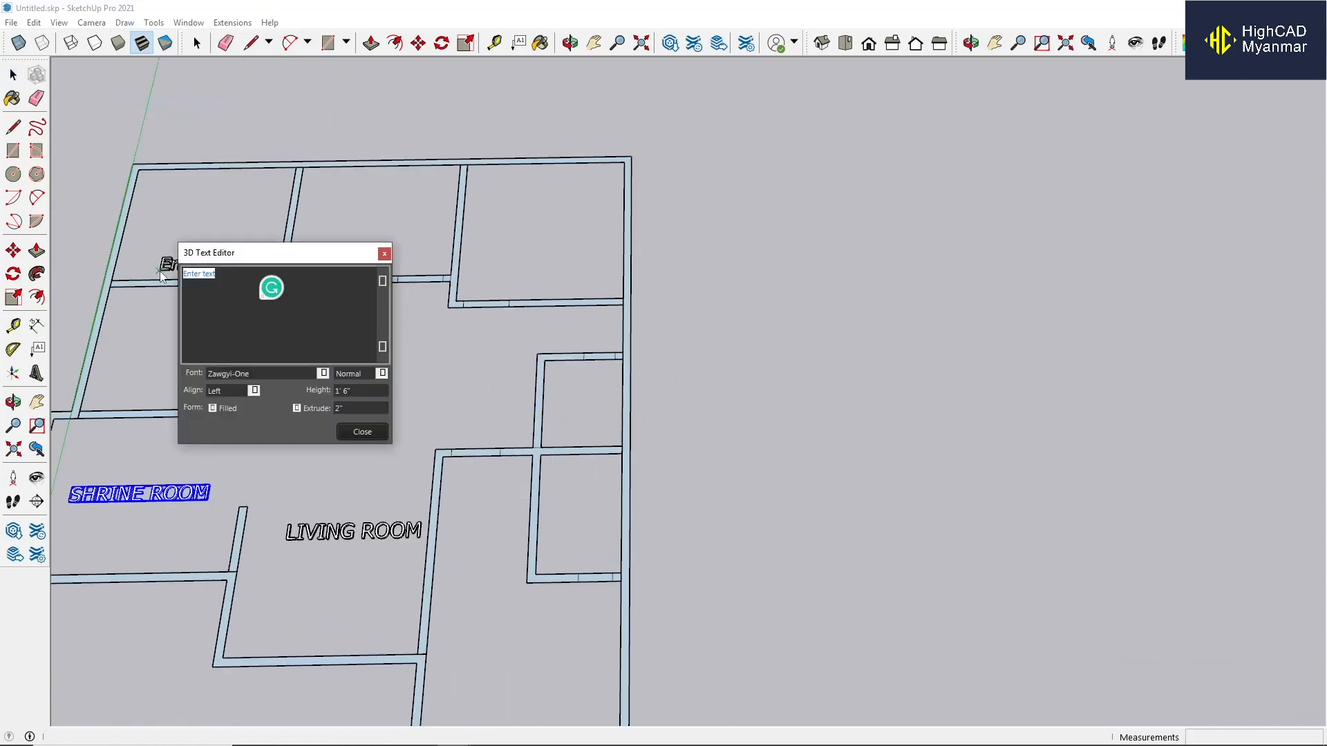
type("MASTER BED")
left_click(354, 432)
scroll(394, 538, "down", 5)
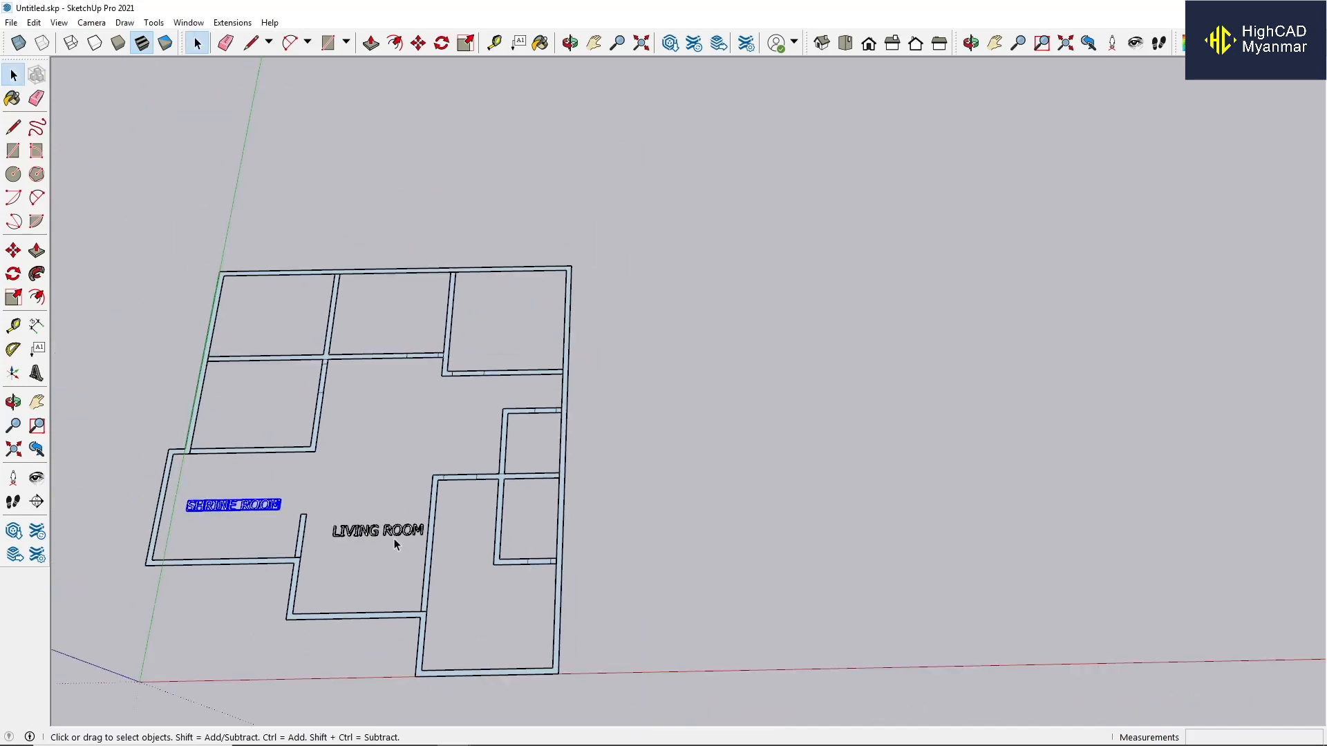
Add an editable 3D text reading MASTER BED in the lower part of the lower-right room.
left_click(125, 22)
left_click(163, 103)
scroll(478, 595, "up", 5)
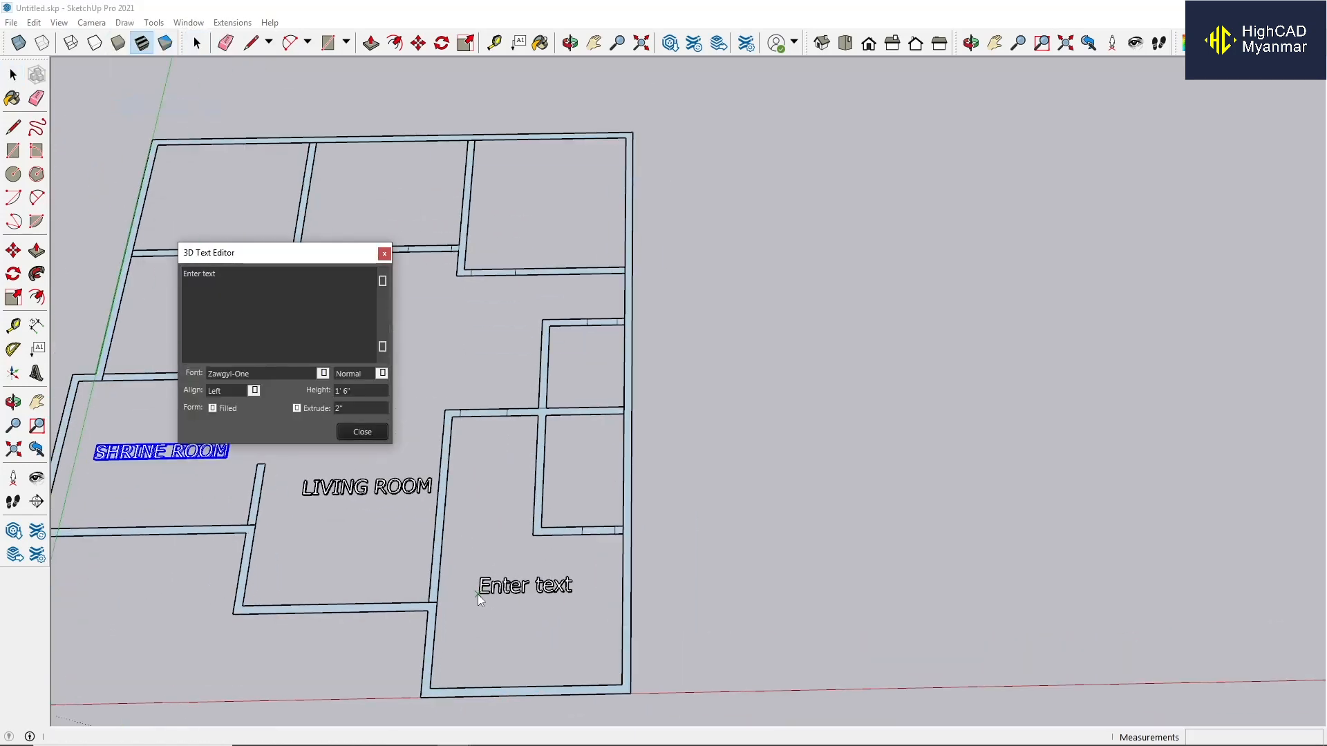
left_click_drag(220, 273, 139, 287)
type("MASTER BED")
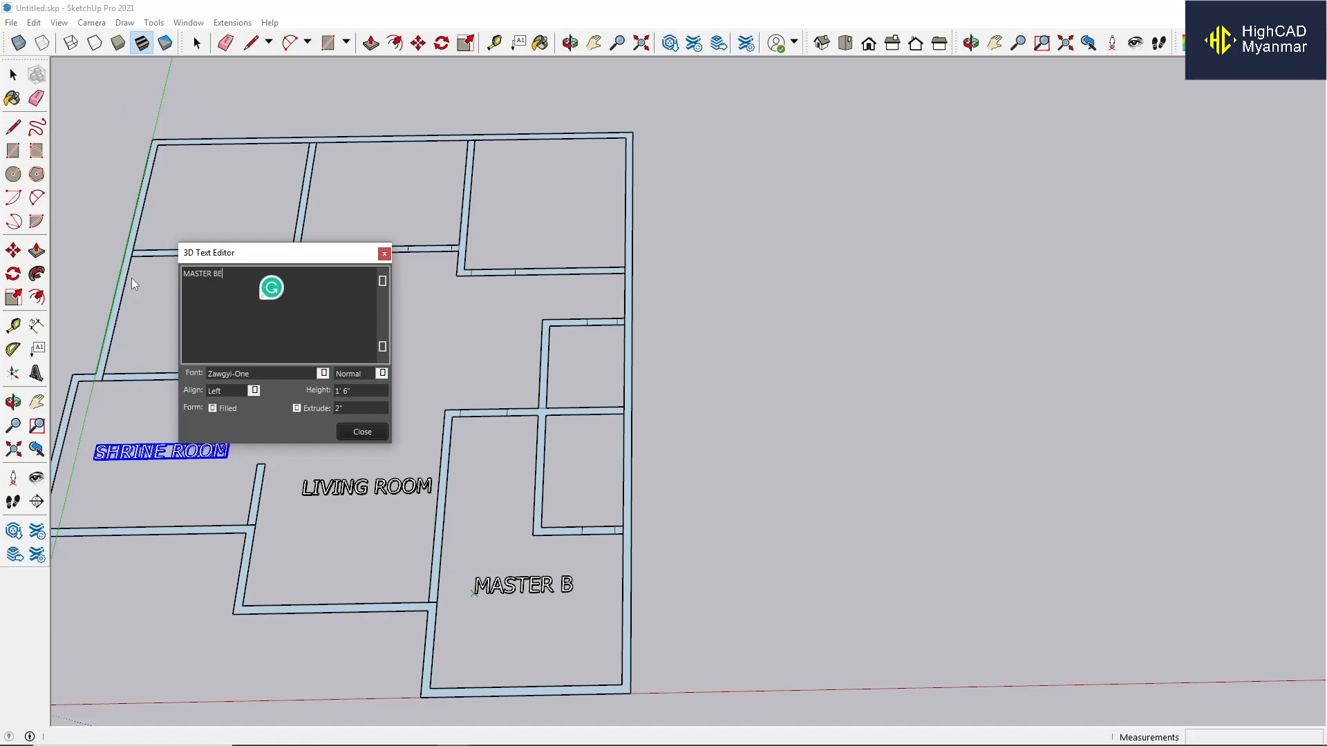
left_click(362, 432)
scroll(575, 481, "down", 3)
scroll(598, 329, "up", 4)
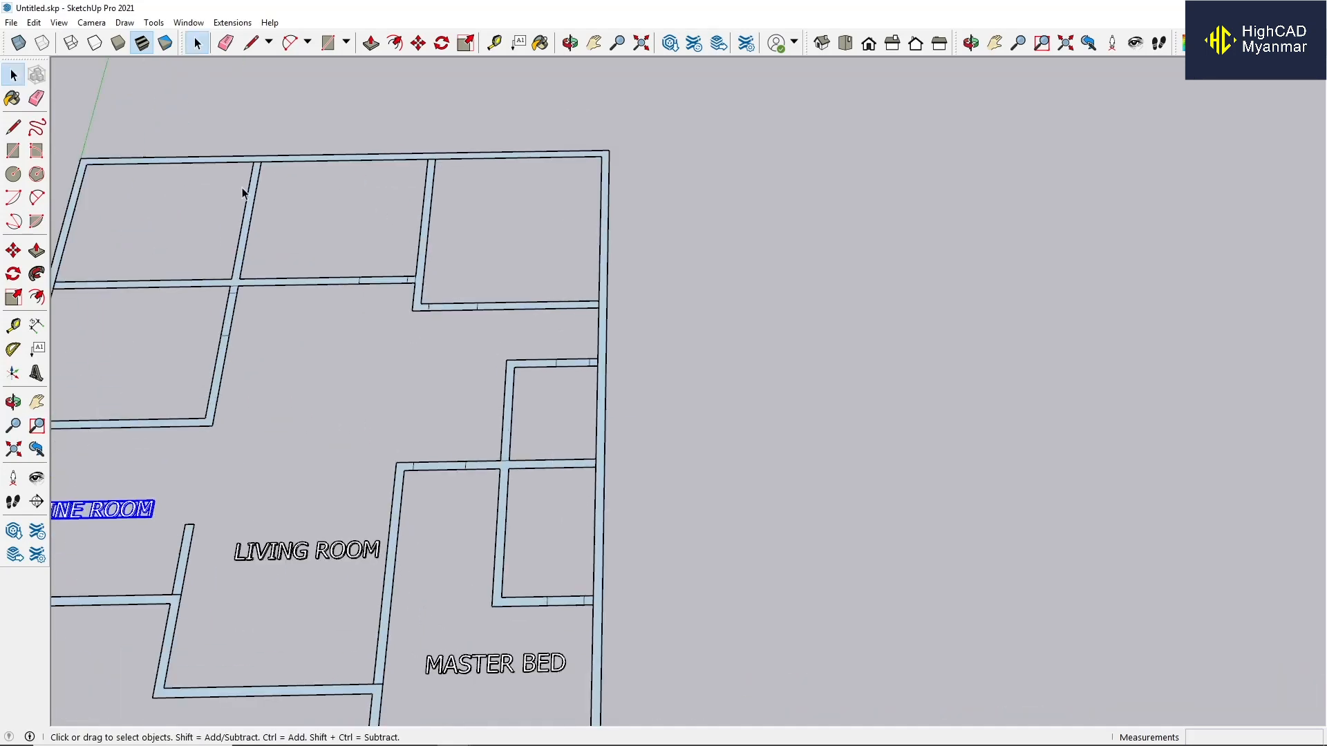
Add an editable 3D text reading DINING ROOM in the open central area above the LIVING ROOM label.
left_click(125, 23)
left_click(195, 104)
scroll(558, 438, "down", 3)
scroll(557, 431, "up", 4)
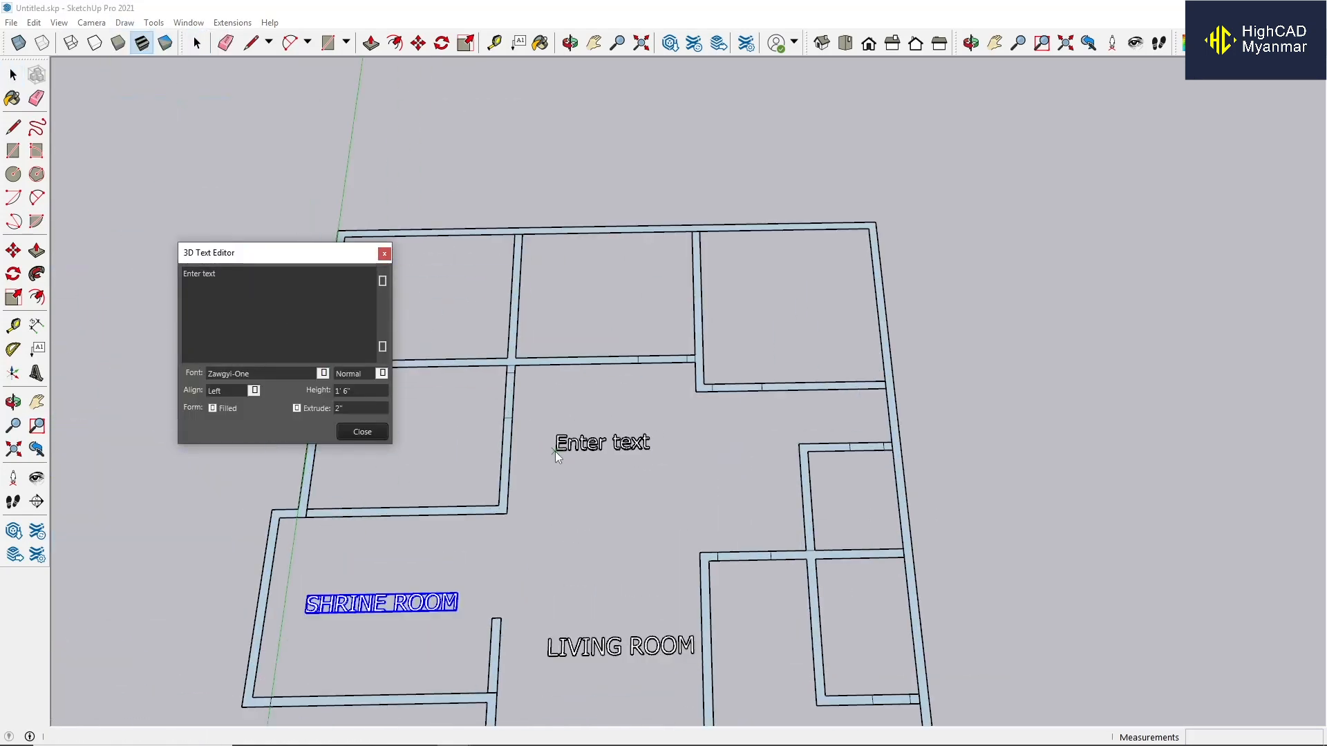
left_click(549, 454)
type("DINING ROO")
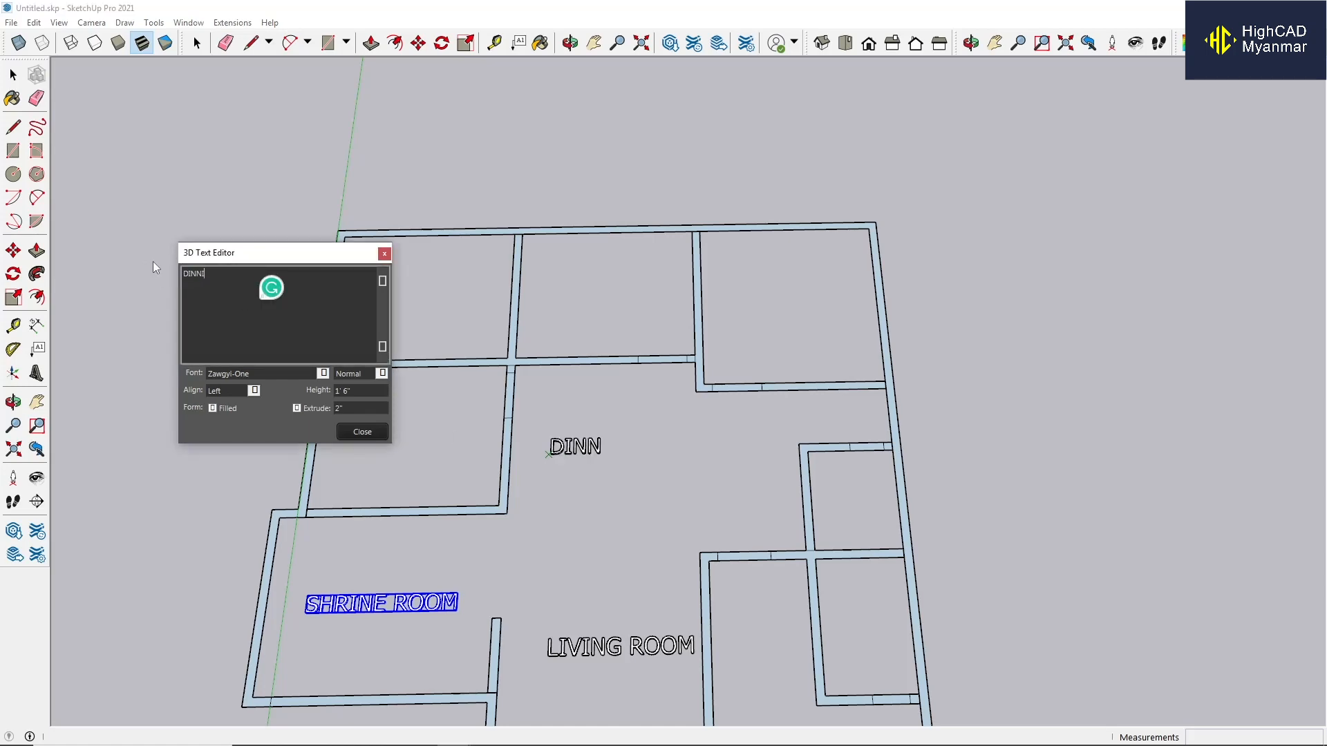
type("M")
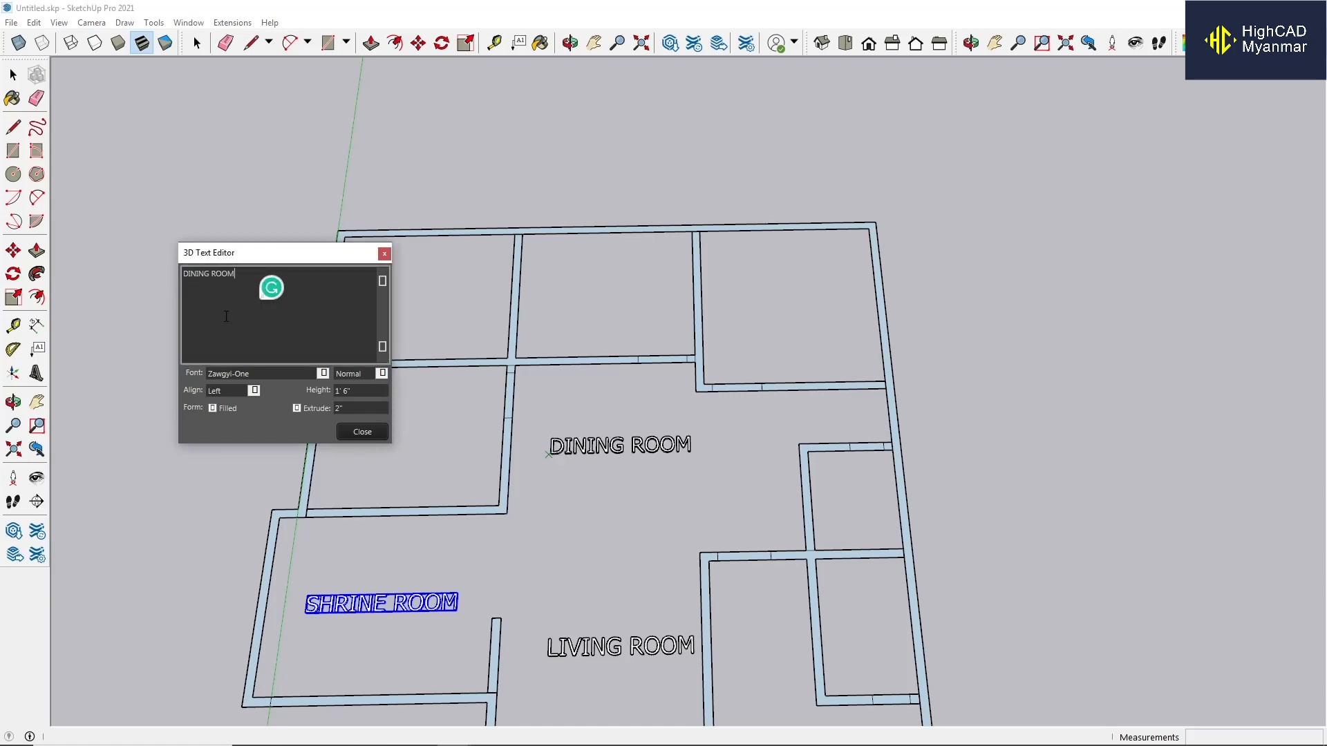
left_click(363, 432)
Add an editable 3D text reading BED ROOM -1 in the room directly above the shrine room.
left_click(125, 23)
left_click(166, 104)
scroll(561, 465, "down", 3)
scroll(462, 462, "up", 3)
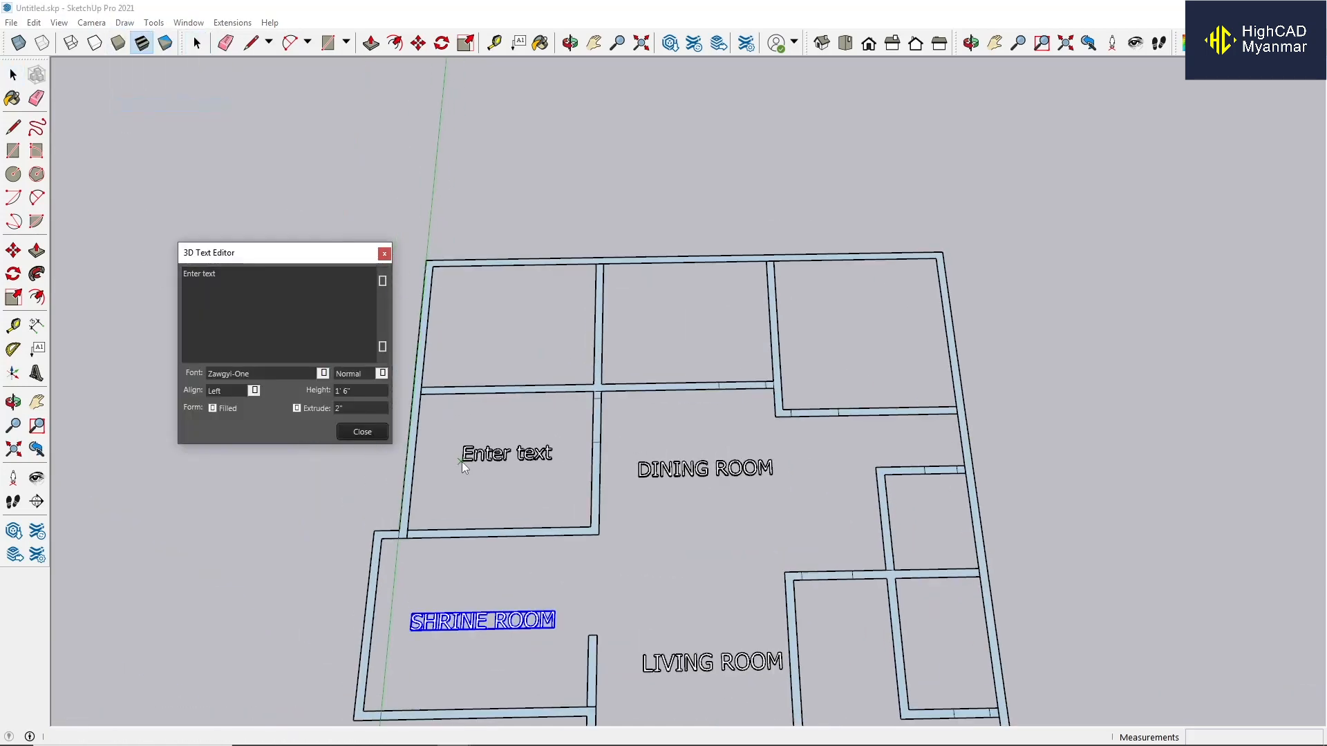
left_click(463, 465)
type("BED")
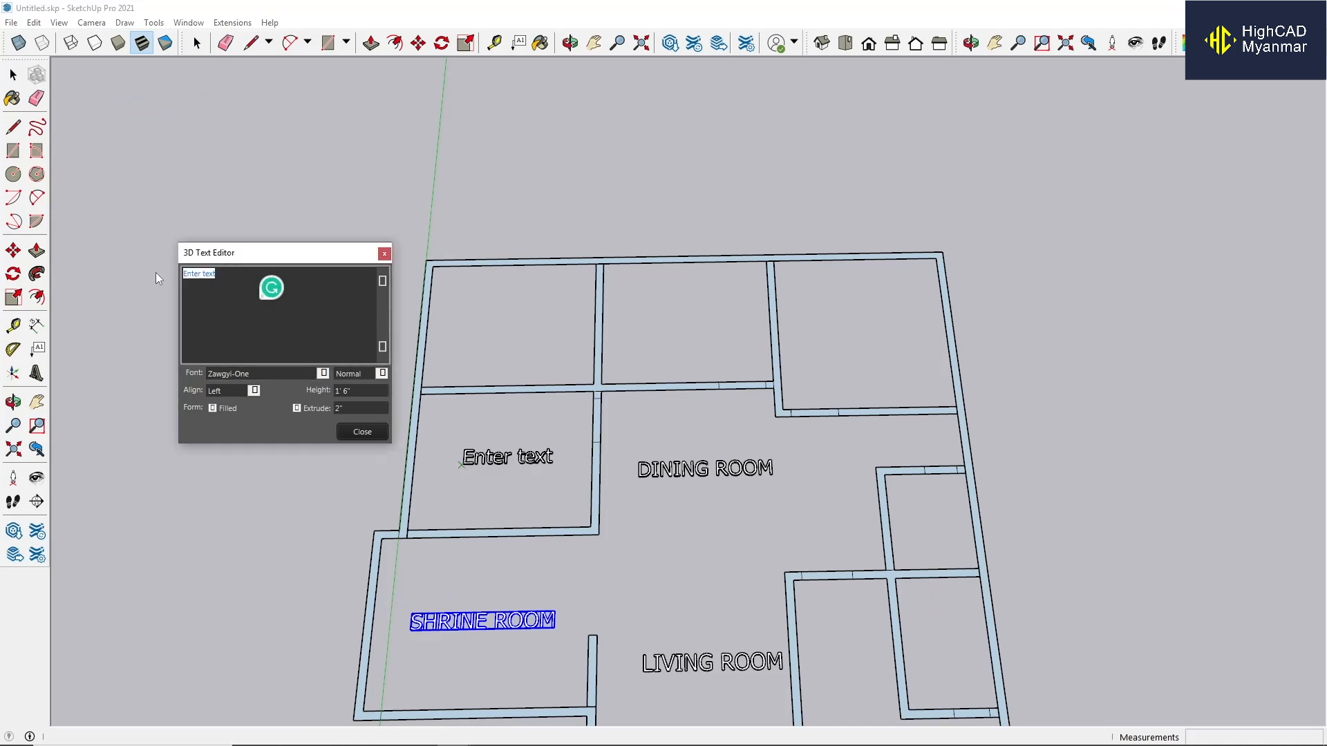
type(" ROOM -1")
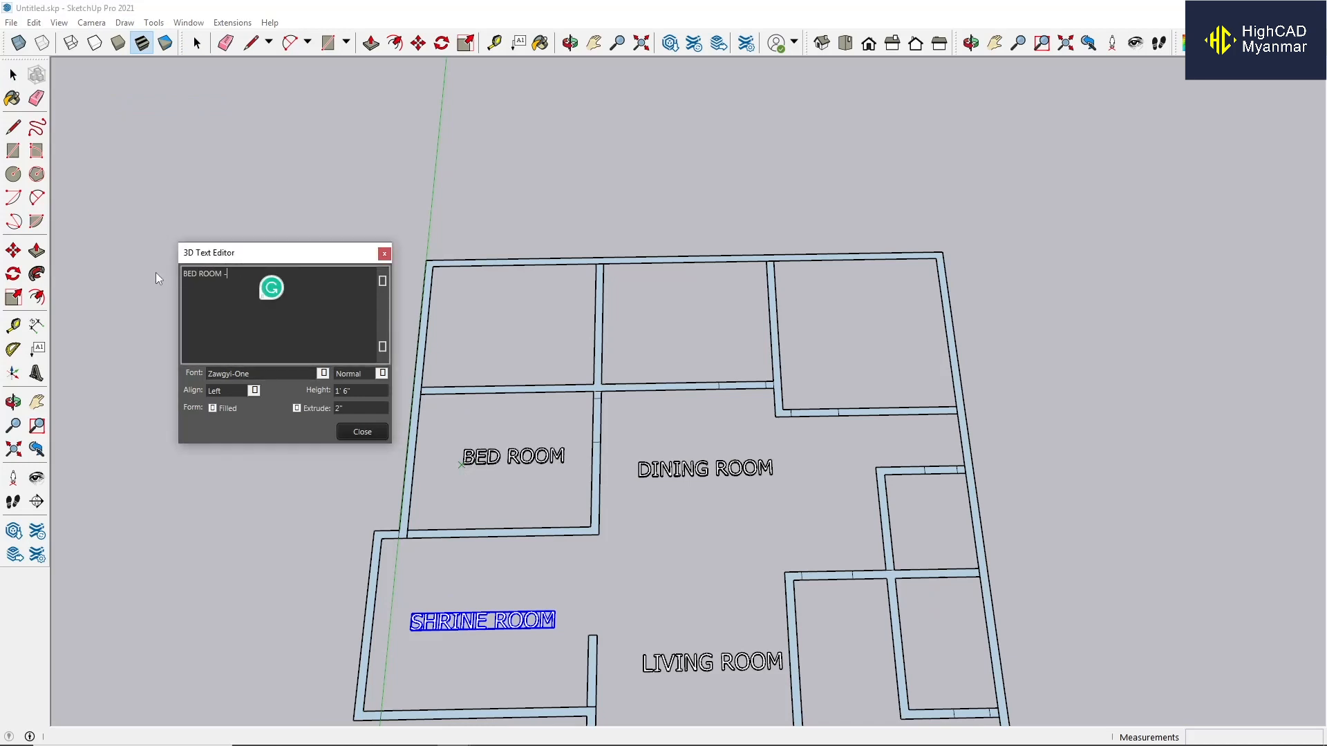
left_click(362, 431)
Place a new editable 3D text in the plan's upper-right room and set its alignment to Center.
scroll(612, 325, "down", 1)
scroll(612, 325, "up", 1)
left_click(125, 22)
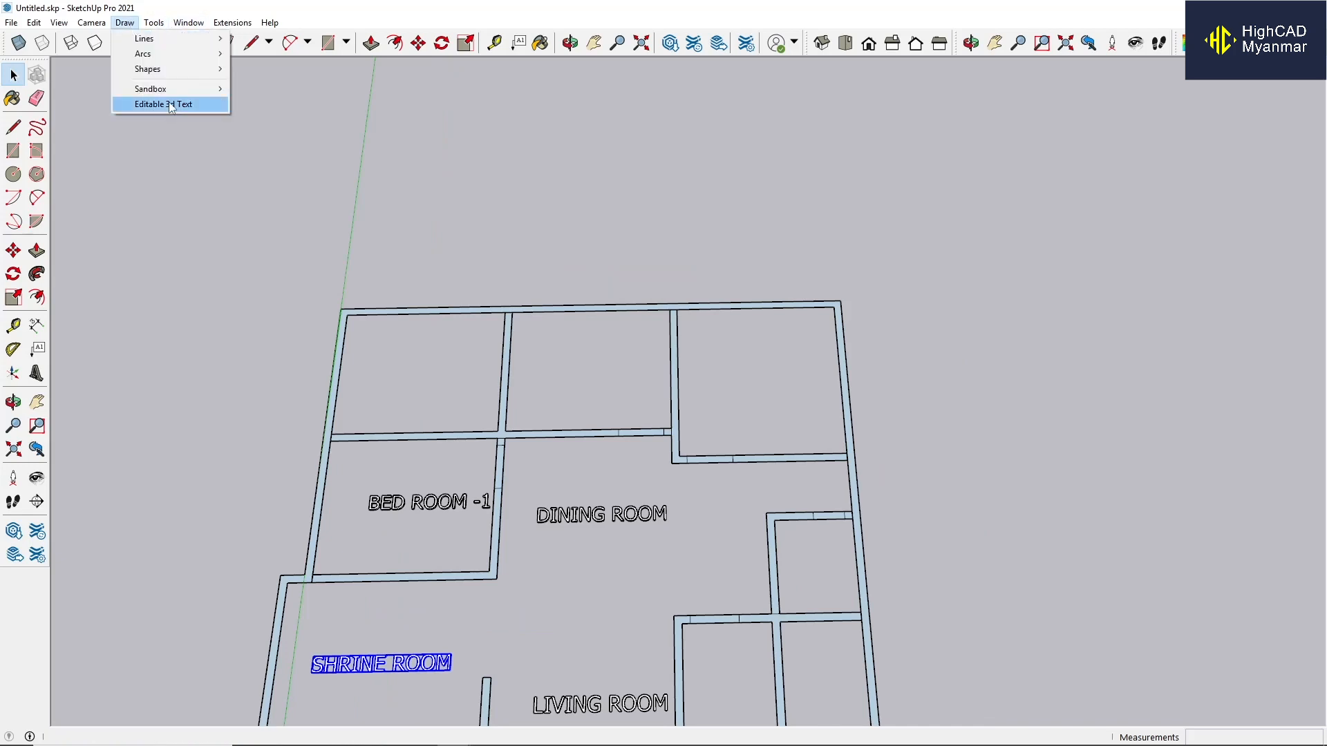
left_click(169, 102)
scroll(660, 397, "up", 1)
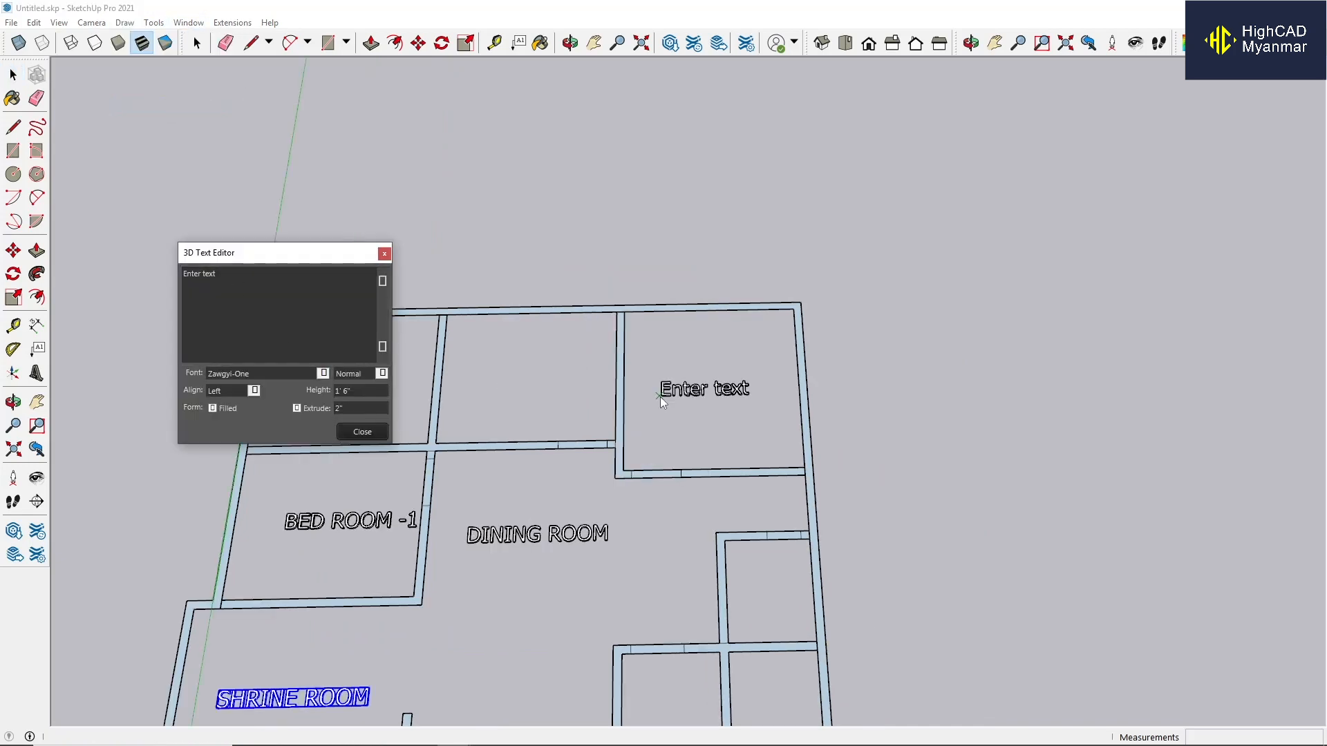
scroll(660, 397, "down", 1)
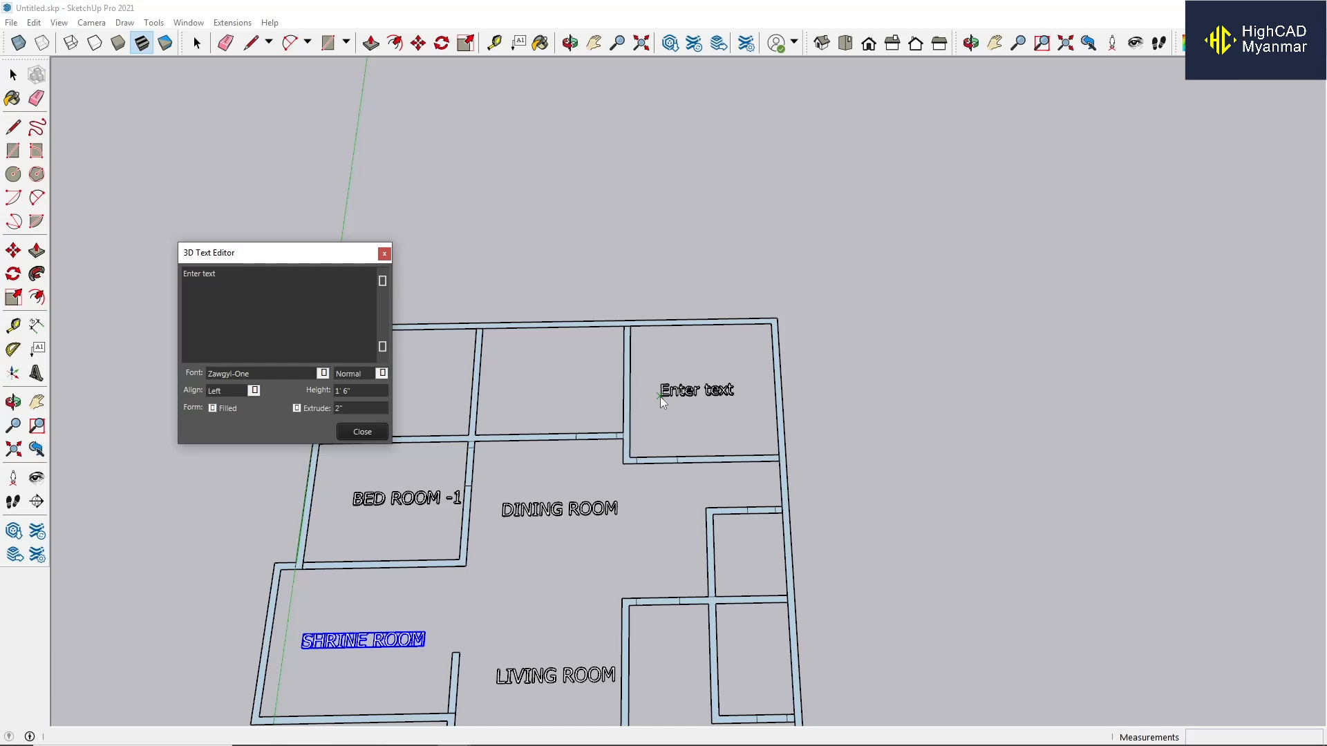
scroll(661, 397, "down", 1)
scroll(658, 397, "up", 1)
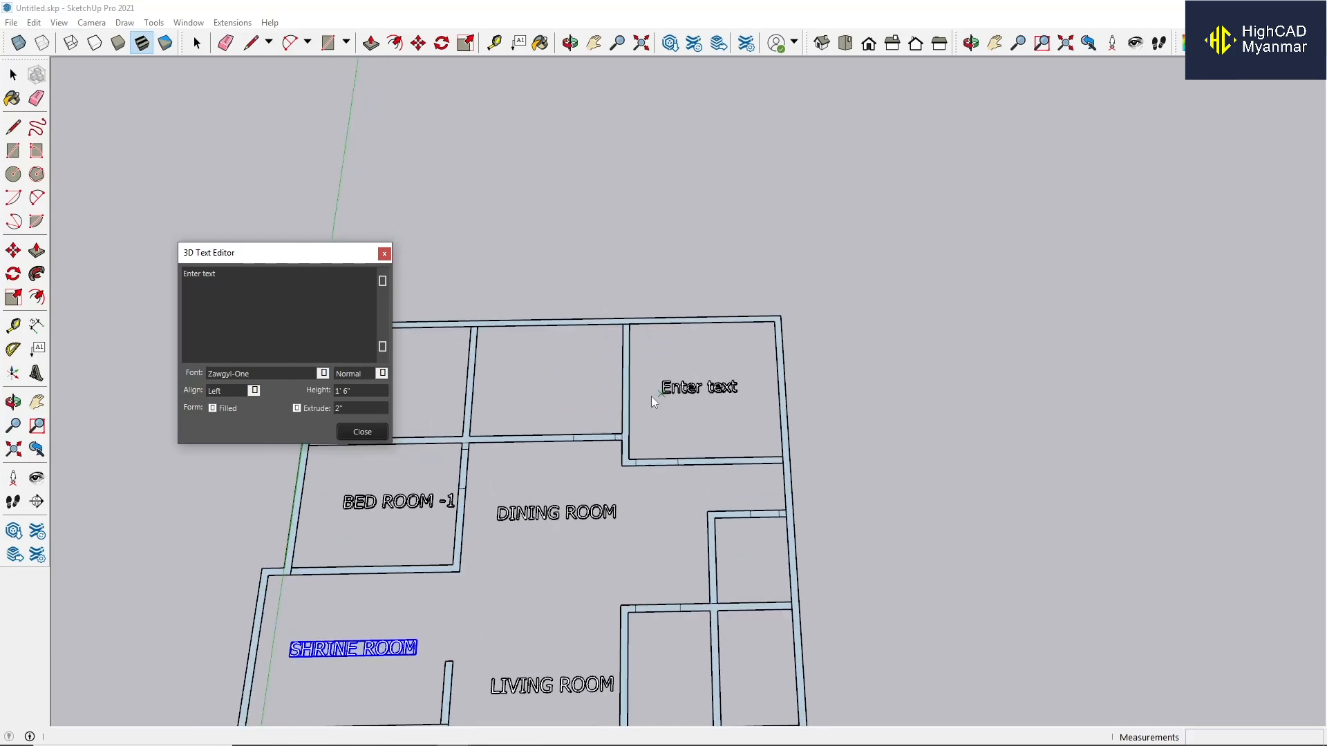
left_click(228, 391)
left_click(229, 409)
scroll(733, 404, "up", 1)
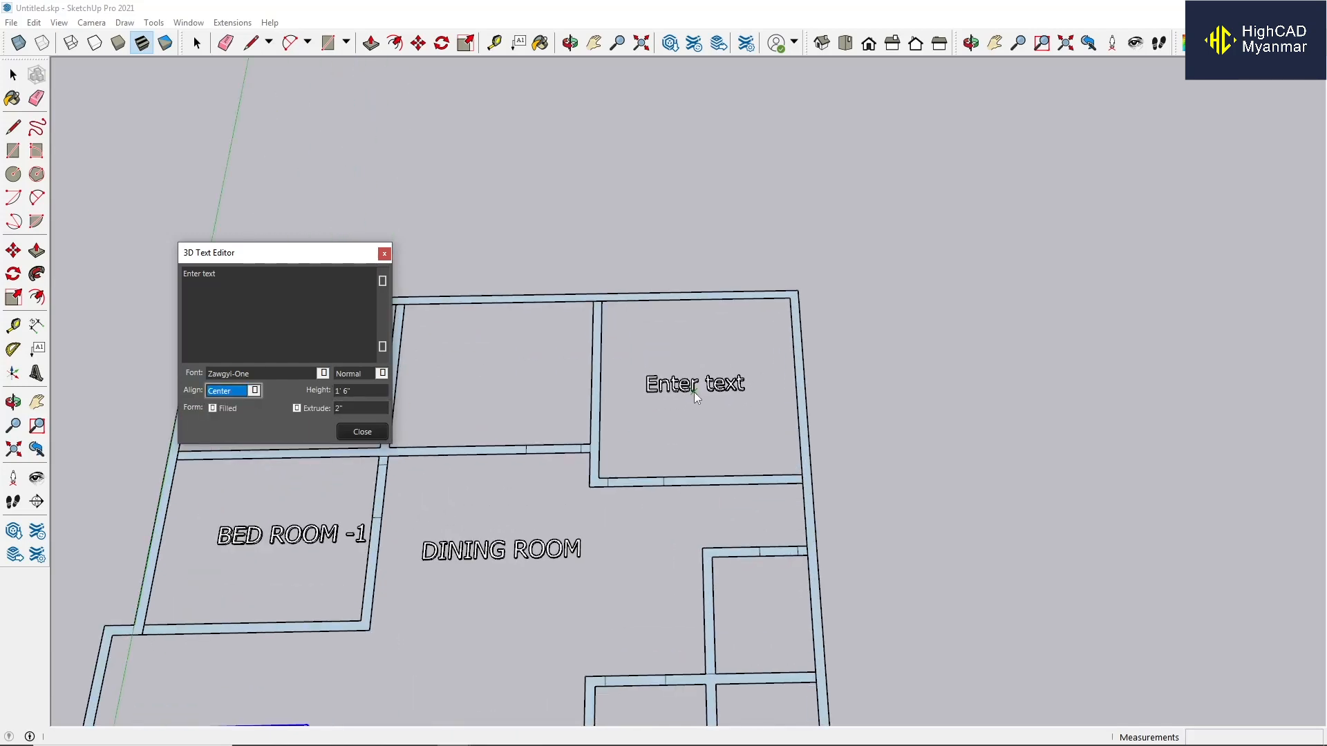
Make the centred 3D text read BED ROOM -2 and finish editing it.
left_click_drag(231, 276, 127, 252)
type("B")
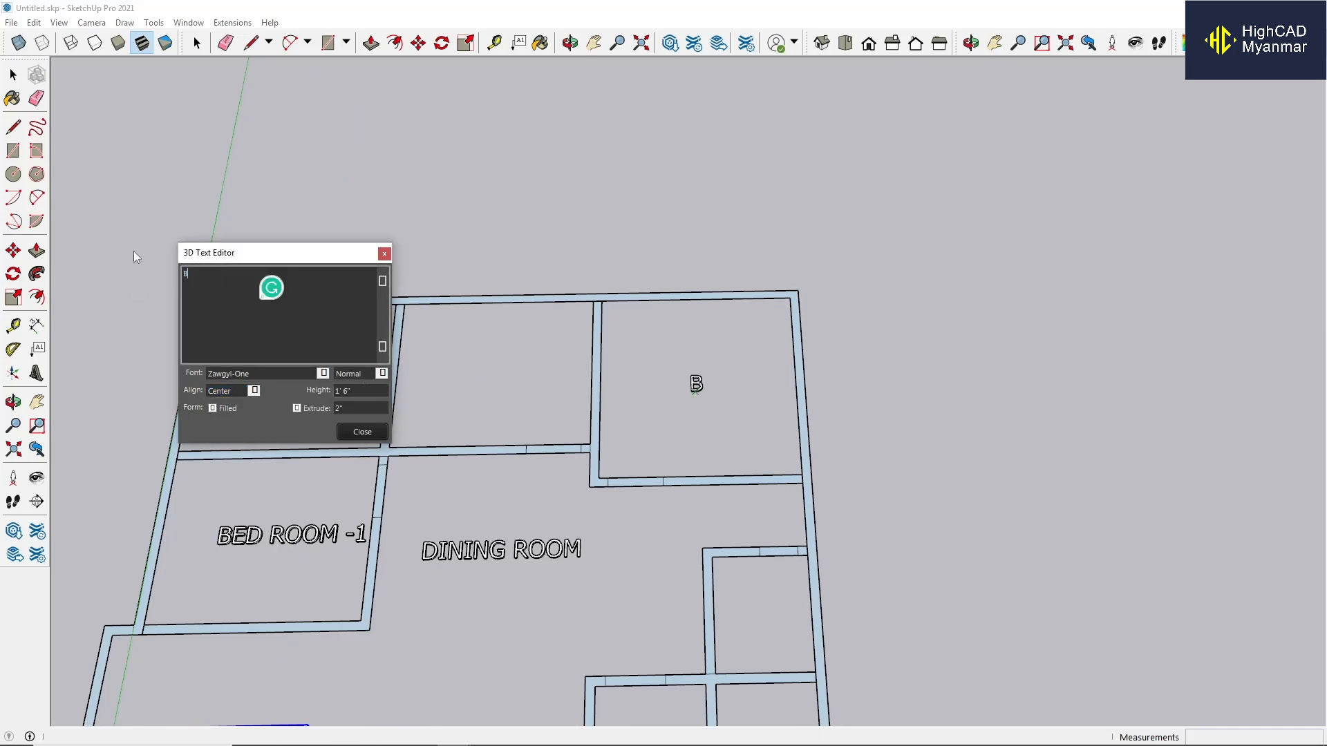
type("ED ROOM")
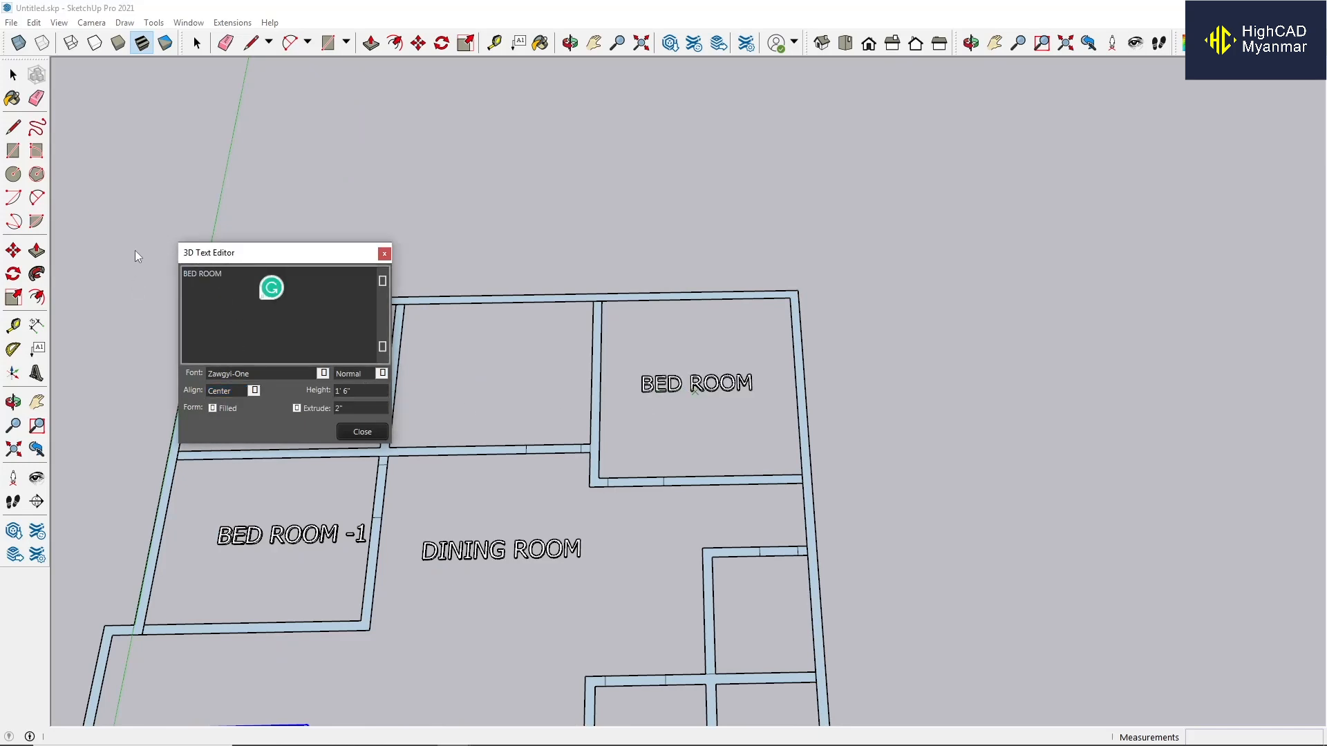
type(" -2")
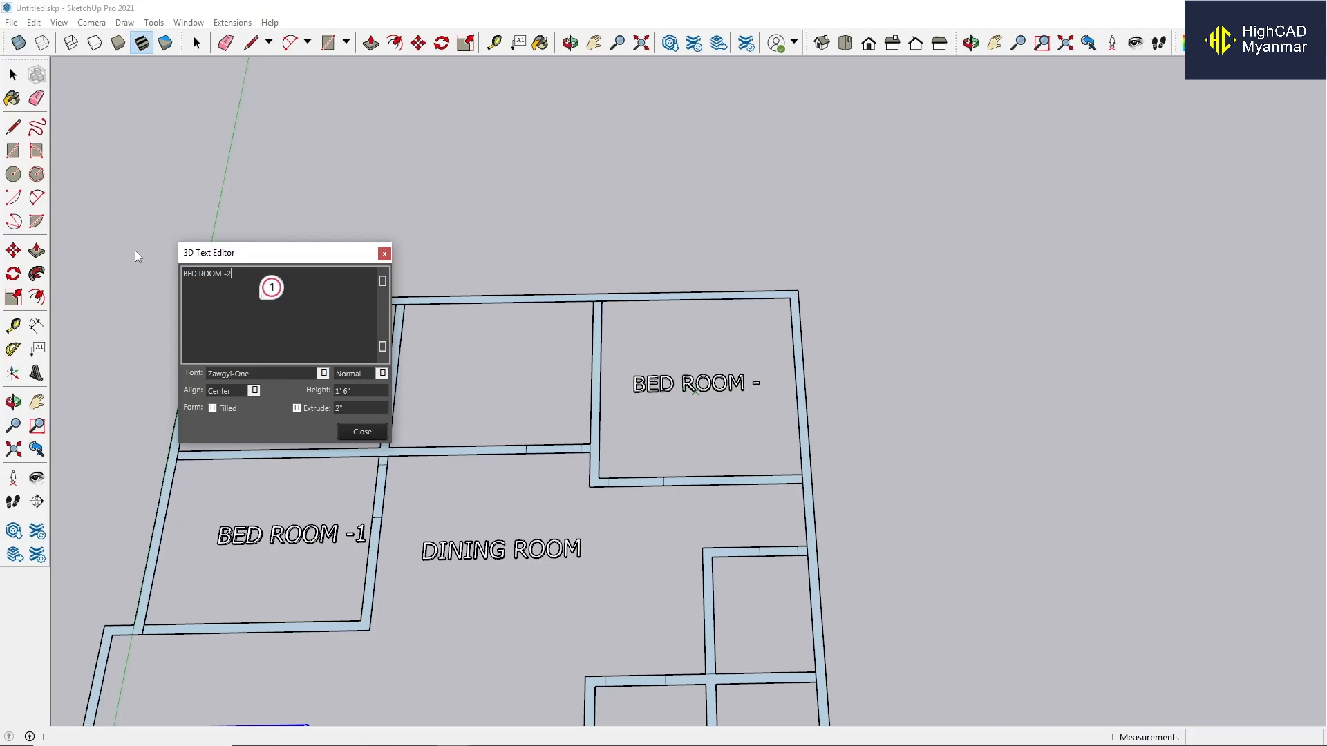
left_click(361, 433)
Add an editable 3D text reading KITCHEN in the upper middle room, beside BED ROOM -2.
scroll(525, 429, "down", 1)
scroll(526, 425, "down", 1)
scroll(712, 401, "up", 1)
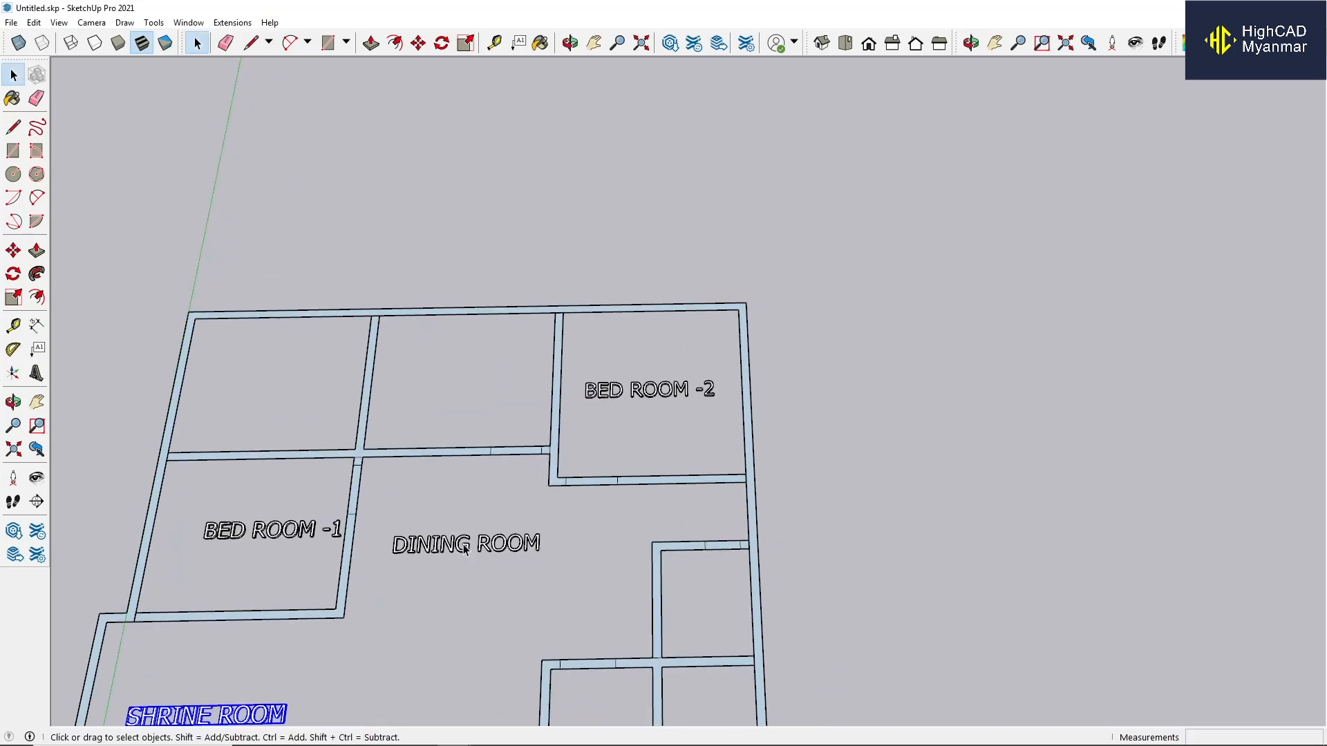
scroll(577, 481, "down", 2)
scroll(516, 414, "up", 1)
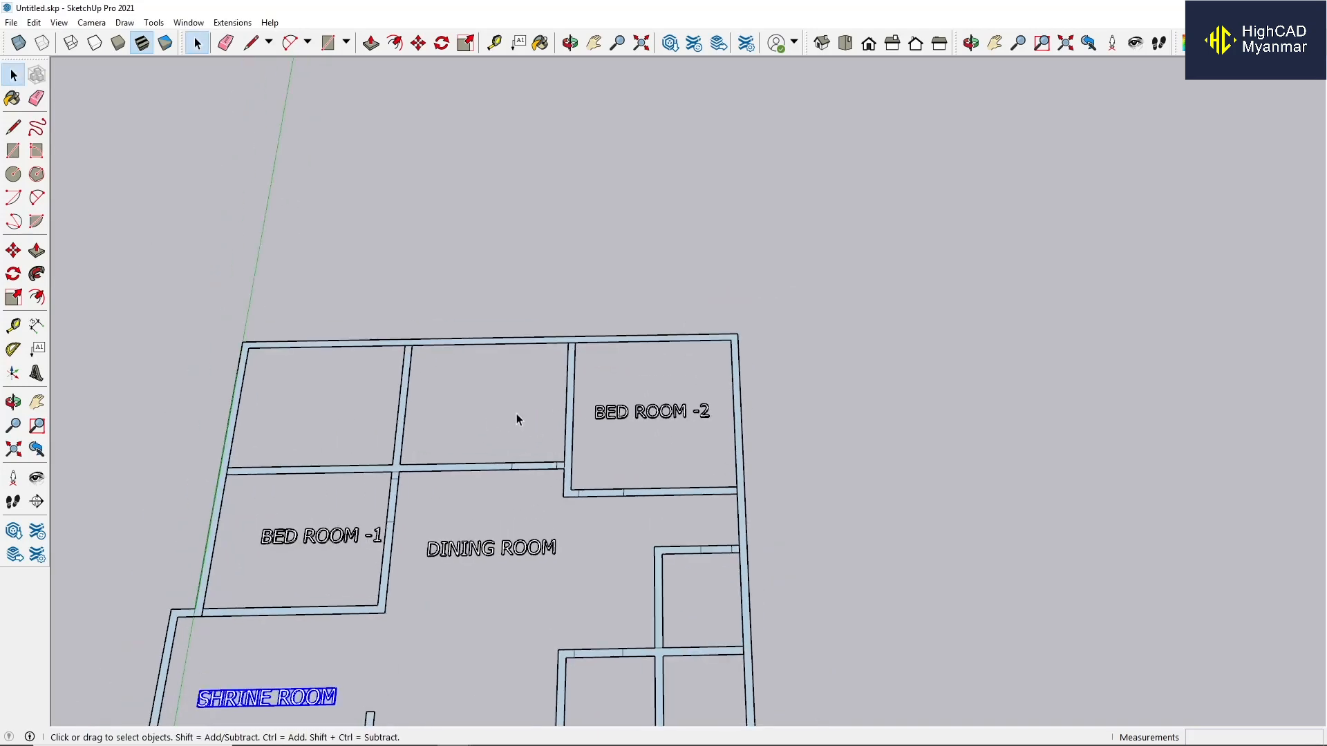
left_click(124, 22)
left_click(145, 102)
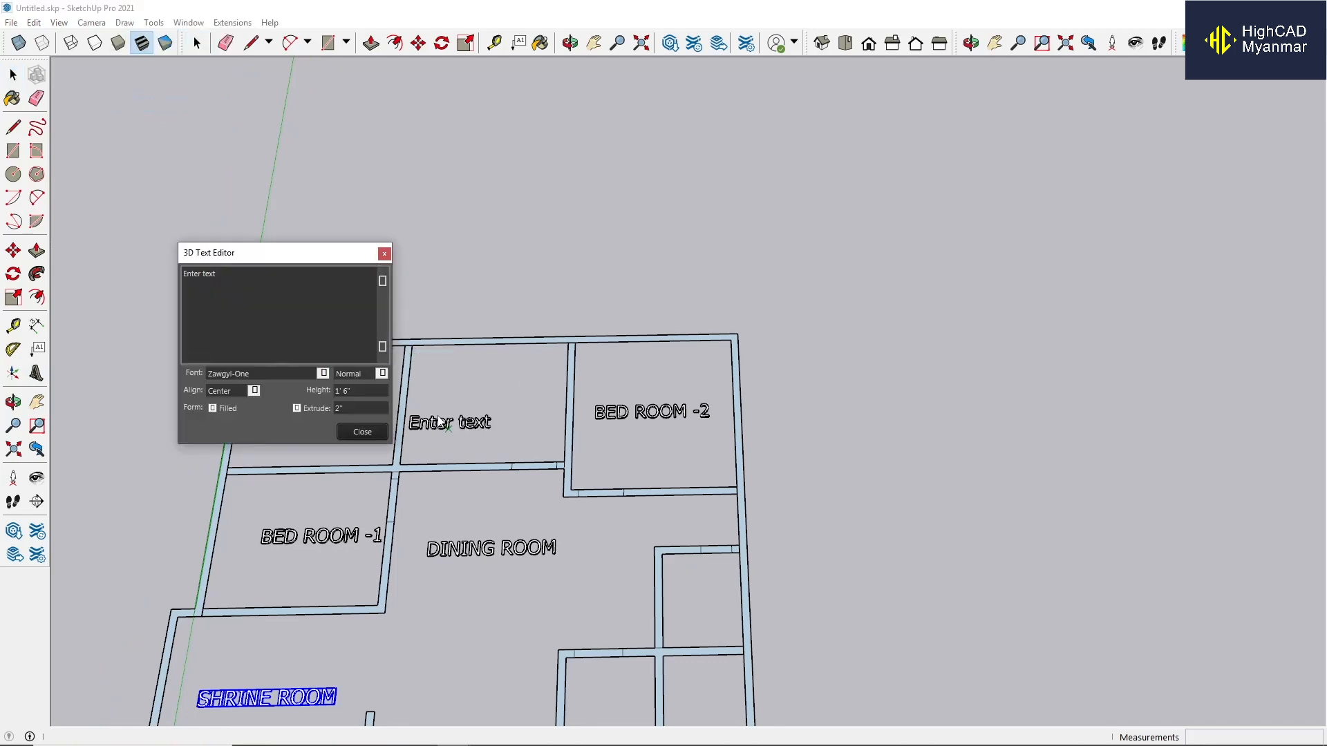
left_click(480, 409)
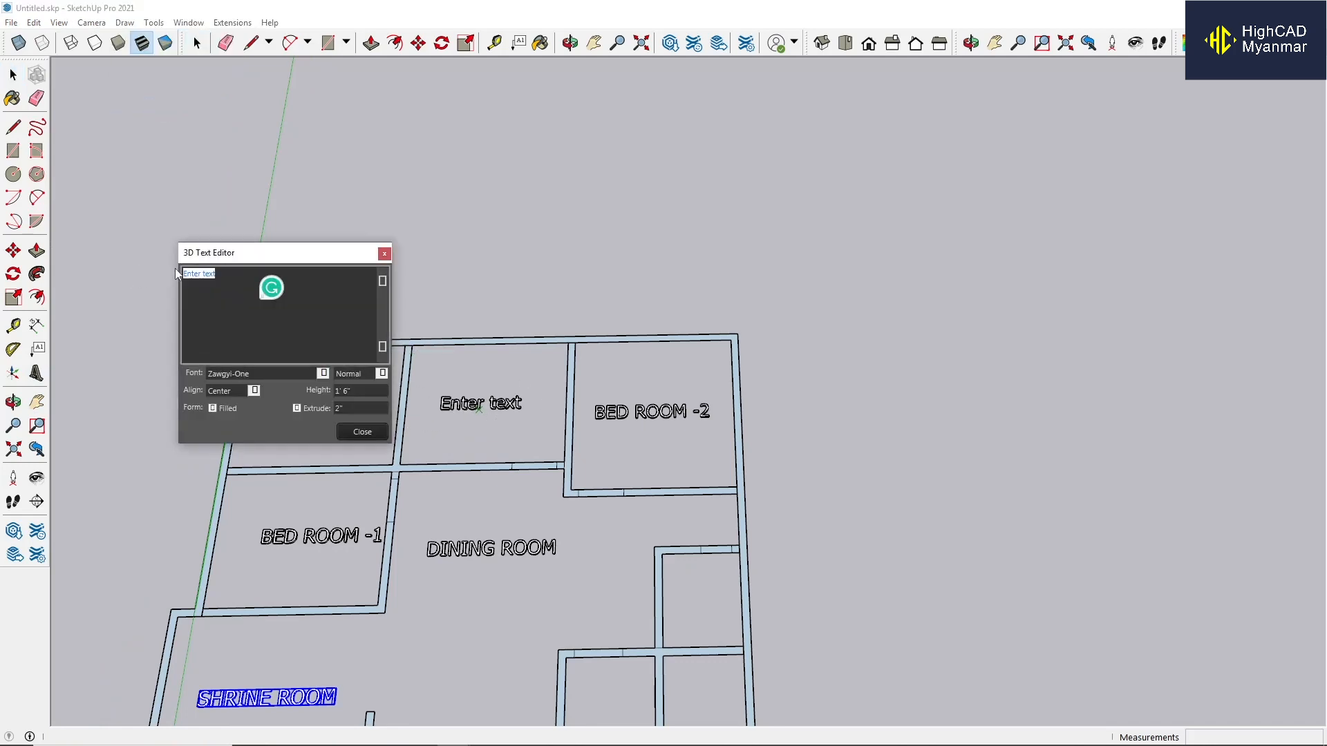
type("KITCHEN")
scroll(558, 525, "down", 6)
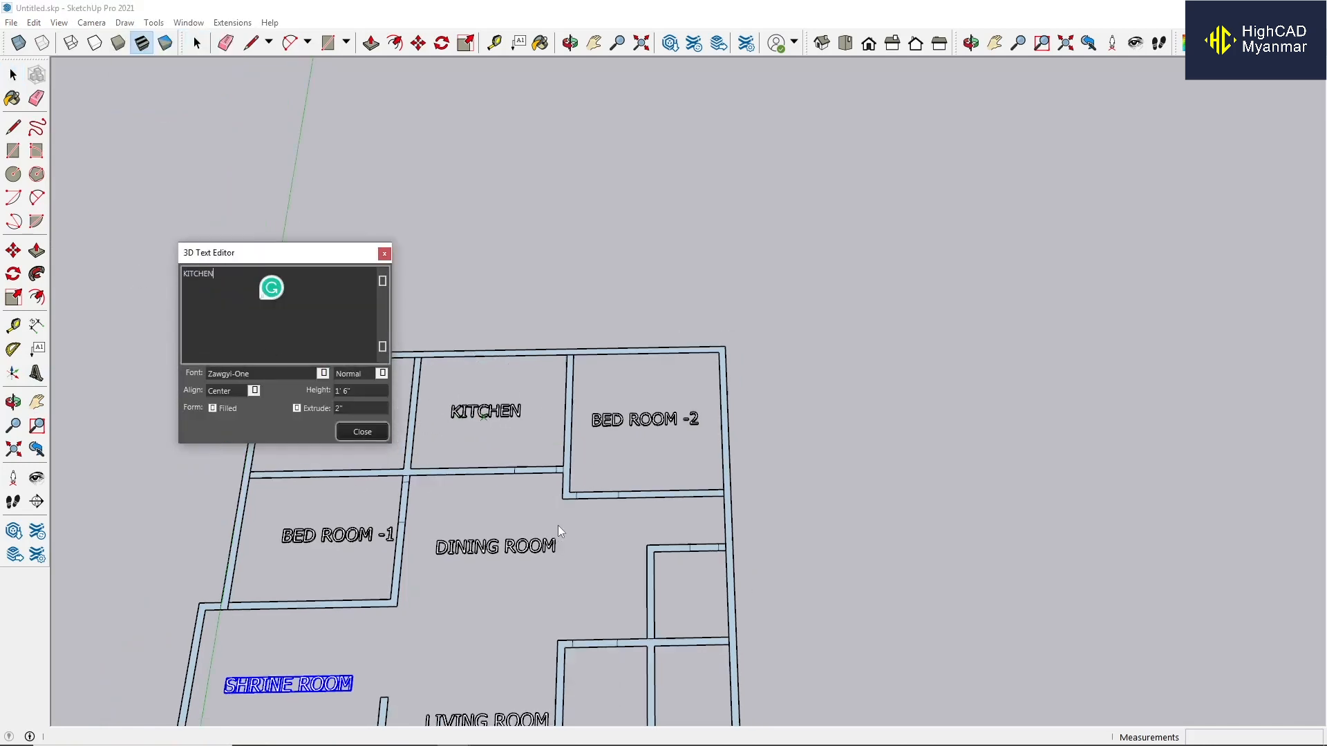
left_click(362, 431)
Place a new editable 3D text in the empty room directly above BED ROOM -1.
scroll(470, 325, "down", 2)
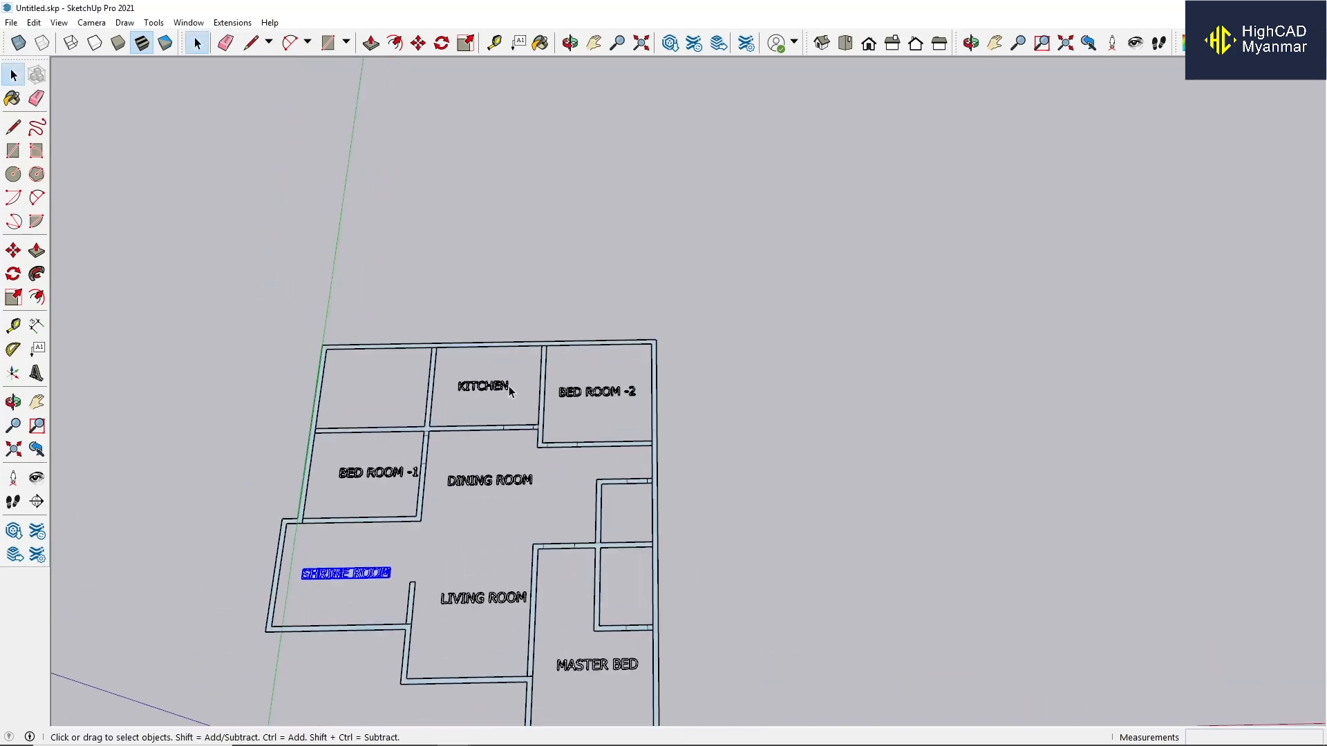
scroll(445, 495, "up", 2)
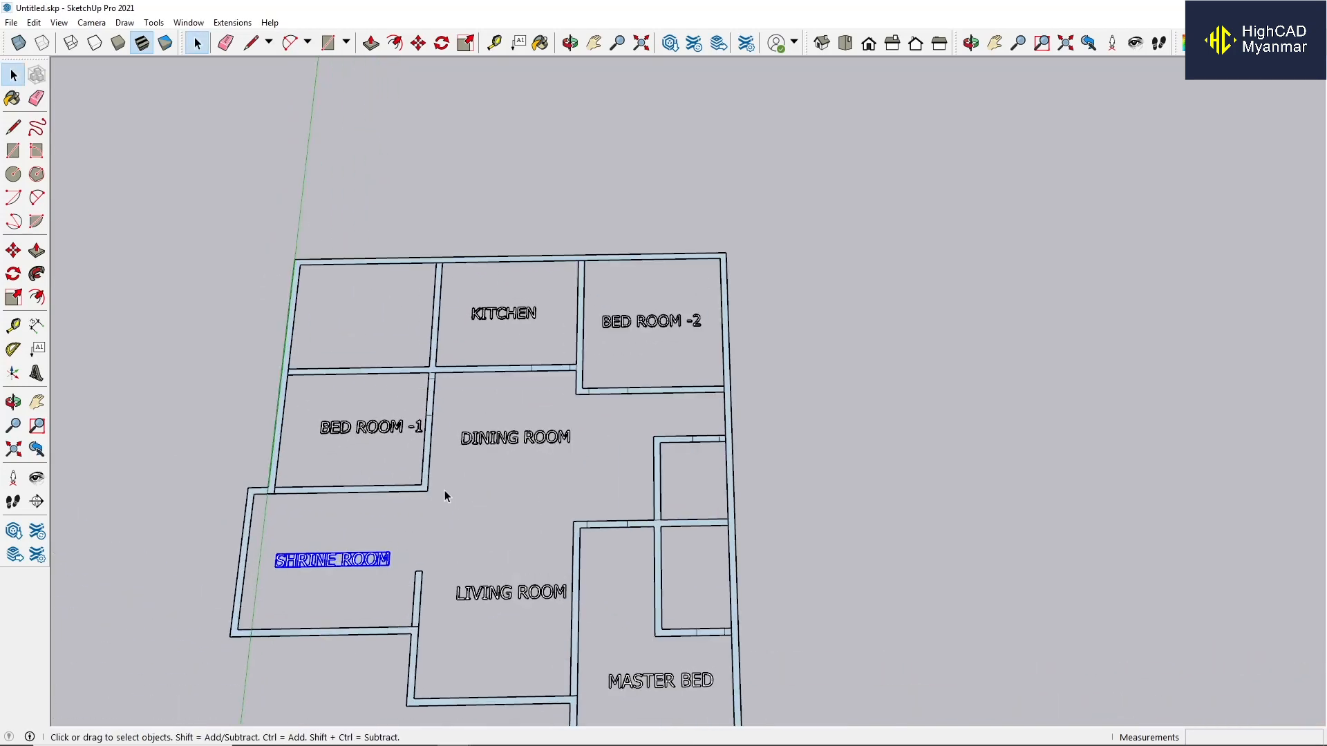
left_click(239, 313)
left_click(164, 104)
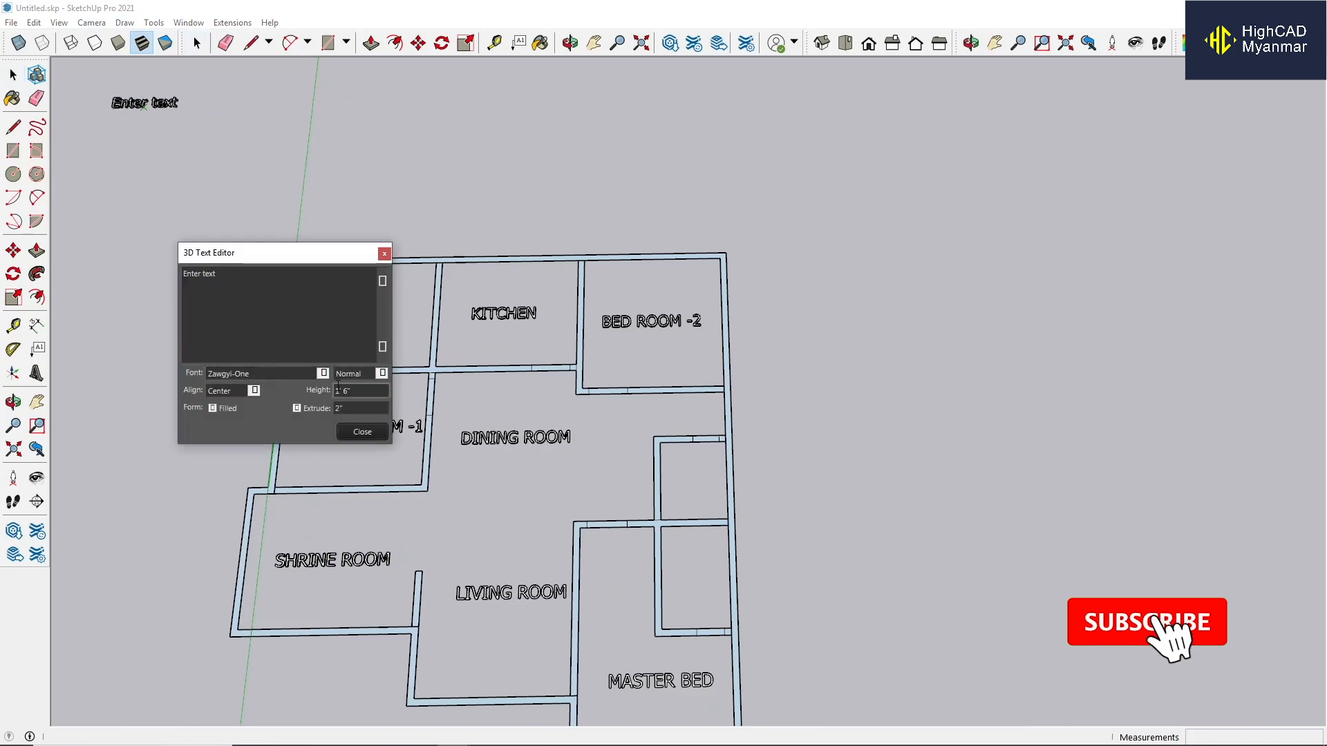
left_click(188, 237)
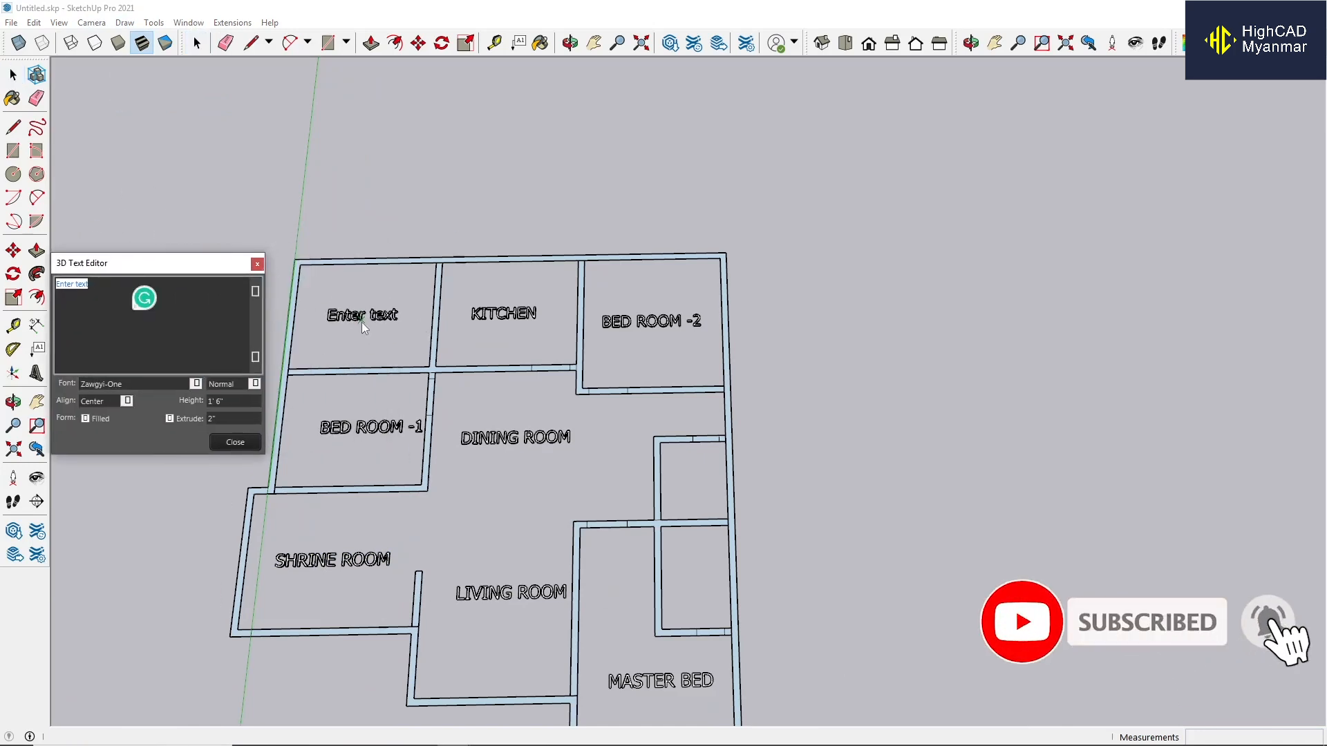
key("a")
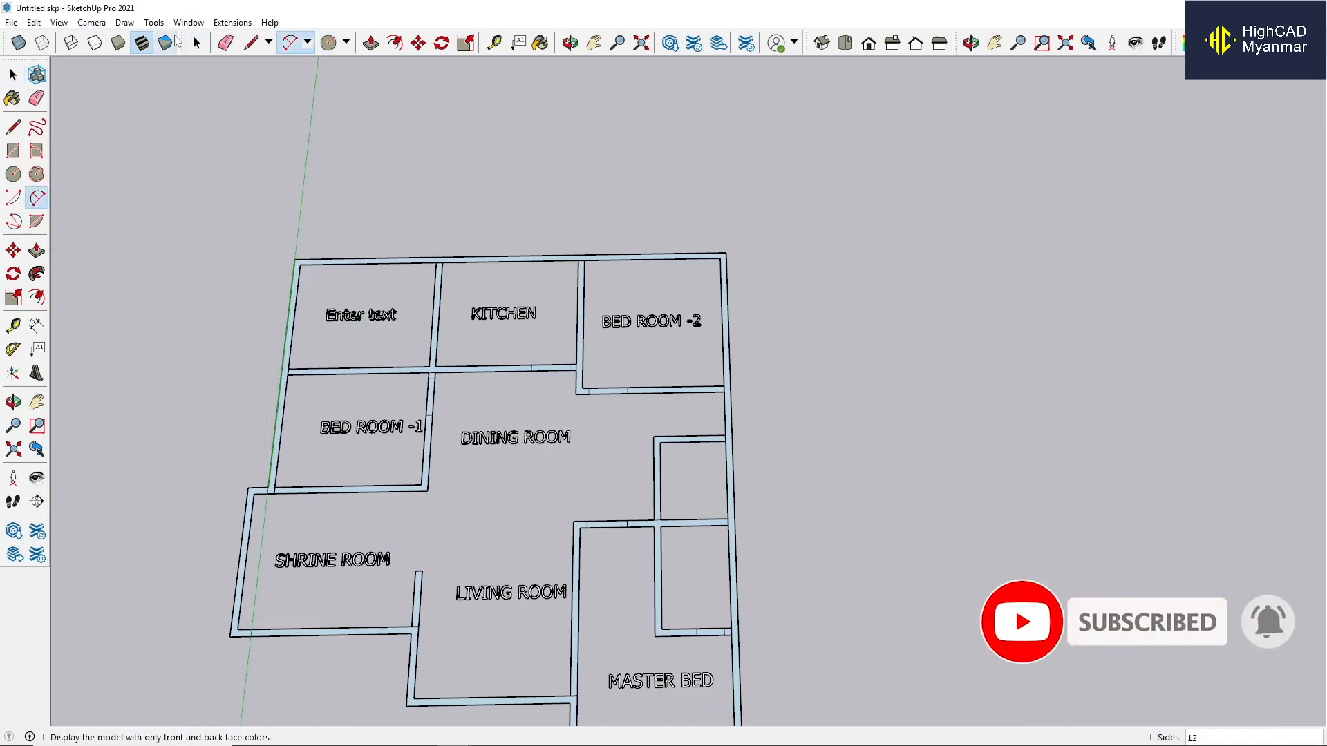
Change the placeholder text in the room above BED ROOM -1 to CAR PARKING.
right_click(365, 317)
left_click(387, 702)
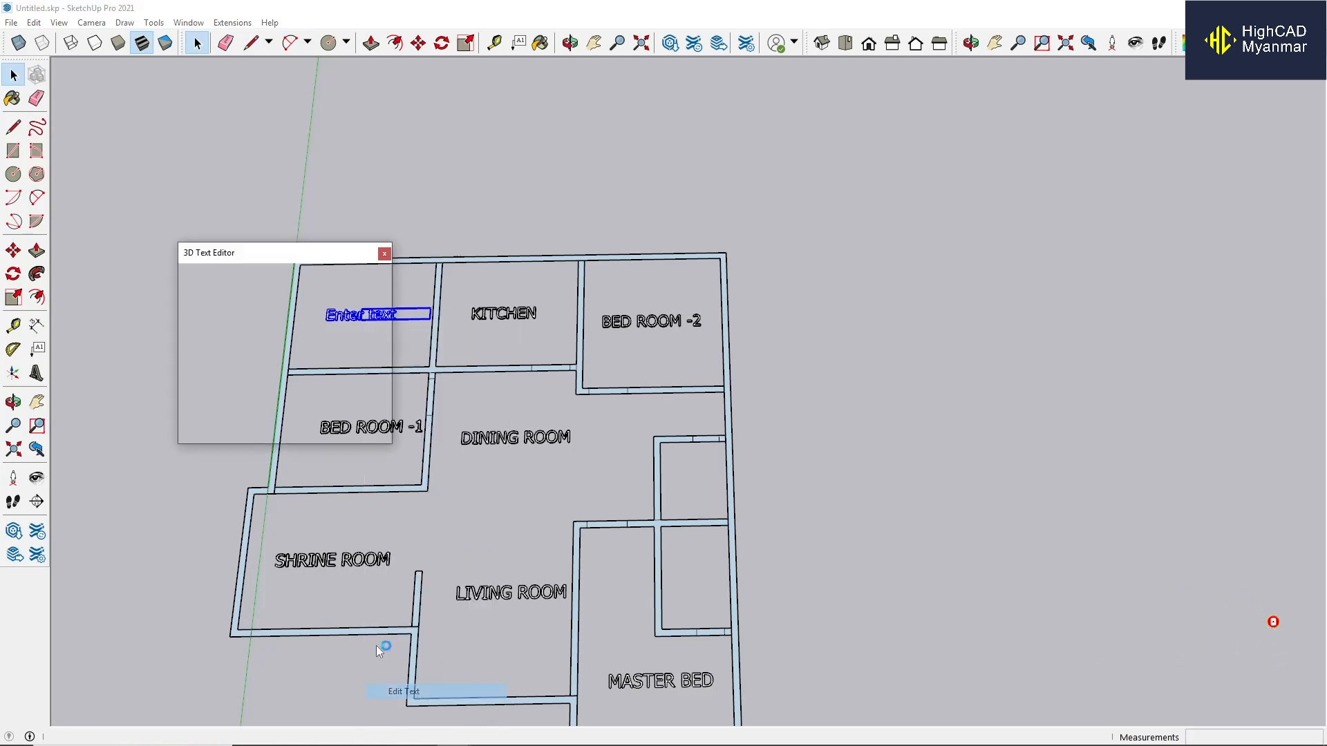
left_click_drag(229, 255, 166, 224)
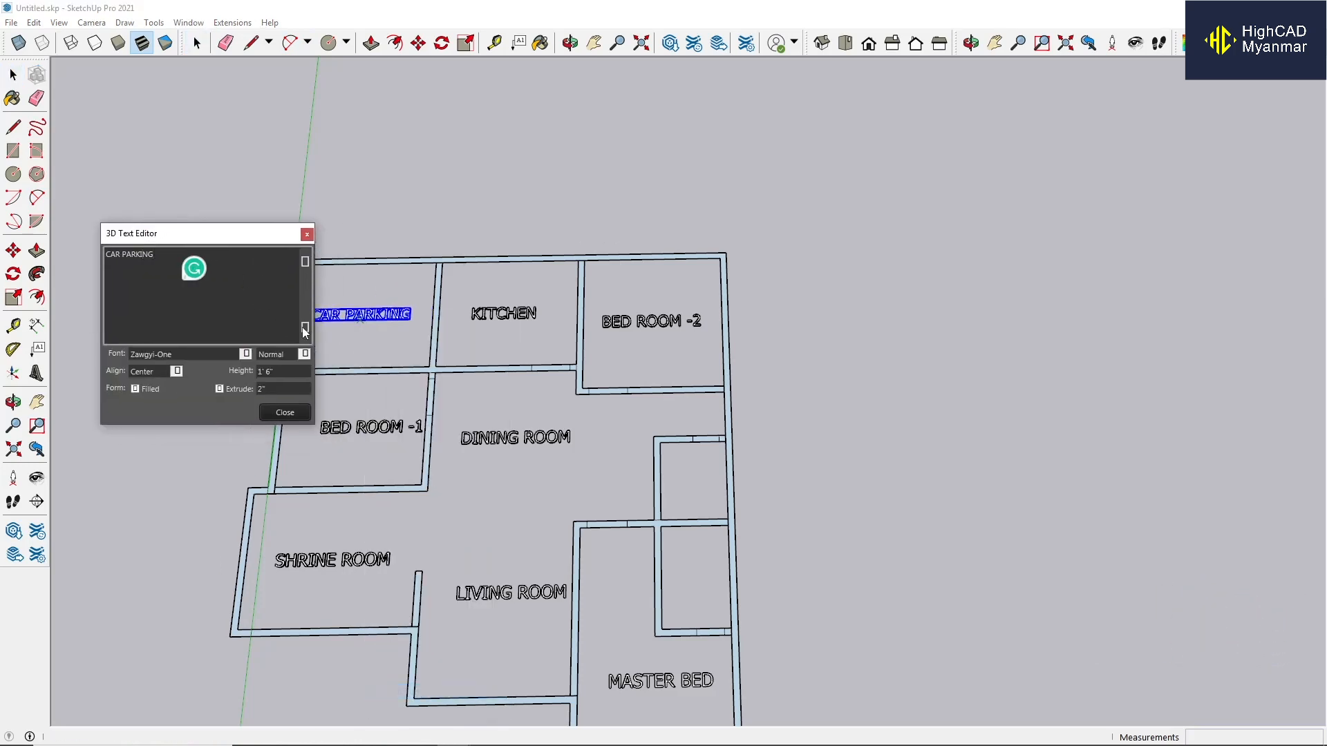
left_click(290, 413)
Dimension the inside width of the CAR PARKING room, placing the dimension above the plan.
scroll(361, 315, "down", 2)
left_click(468, 239)
scroll(366, 319, "up", 3)
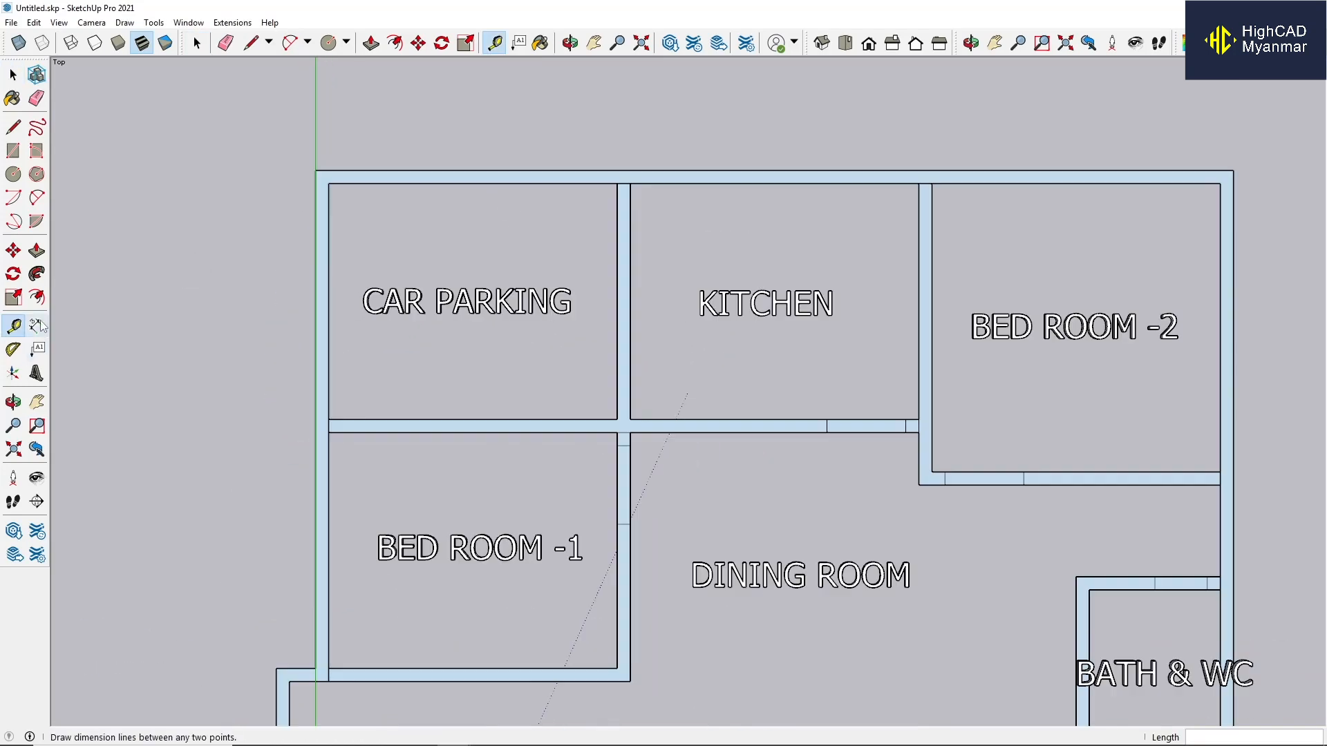
left_click(328, 193)
scroll(594, 215, "down", 1)
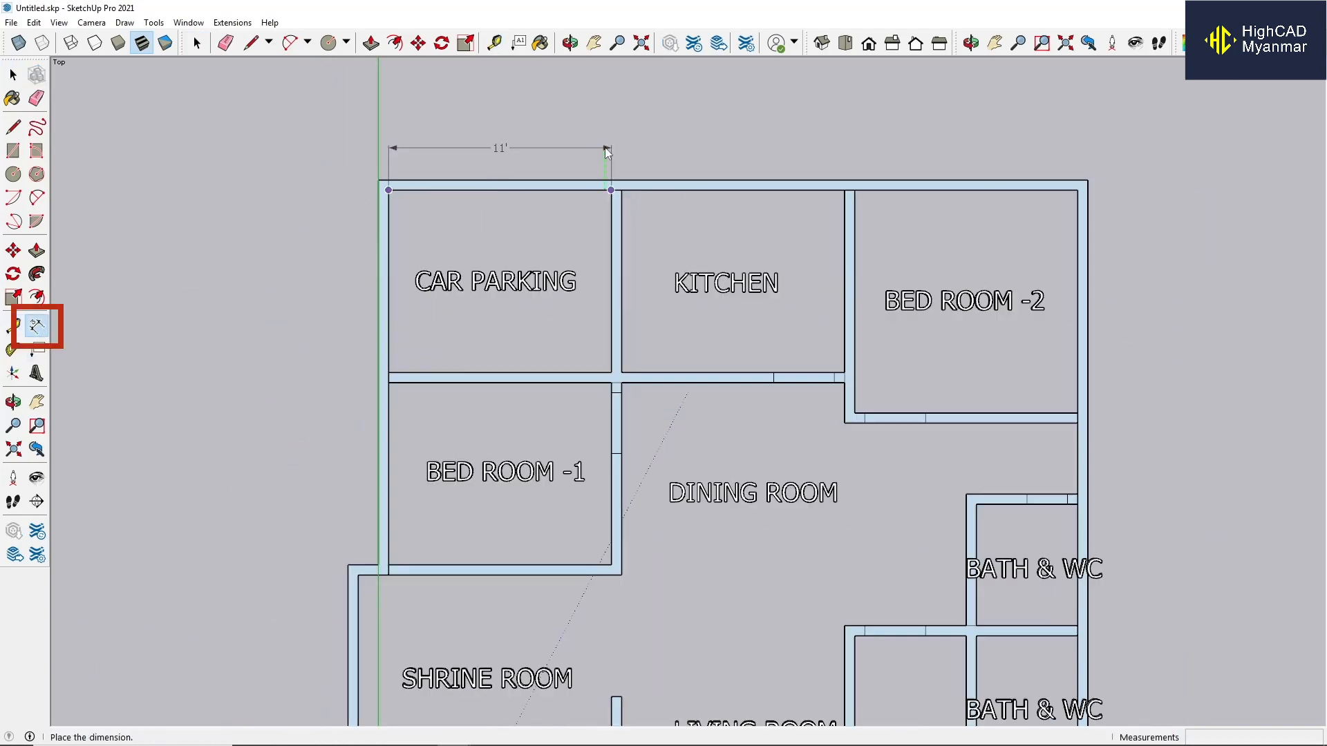
scroll(604, 143, "down", 1)
scroll(553, 188, "up", 1)
Dimension the inside widths of KITCHEN and BED ROOM -2 in line with the CAR PARKING dimension.
left_click(587, 189)
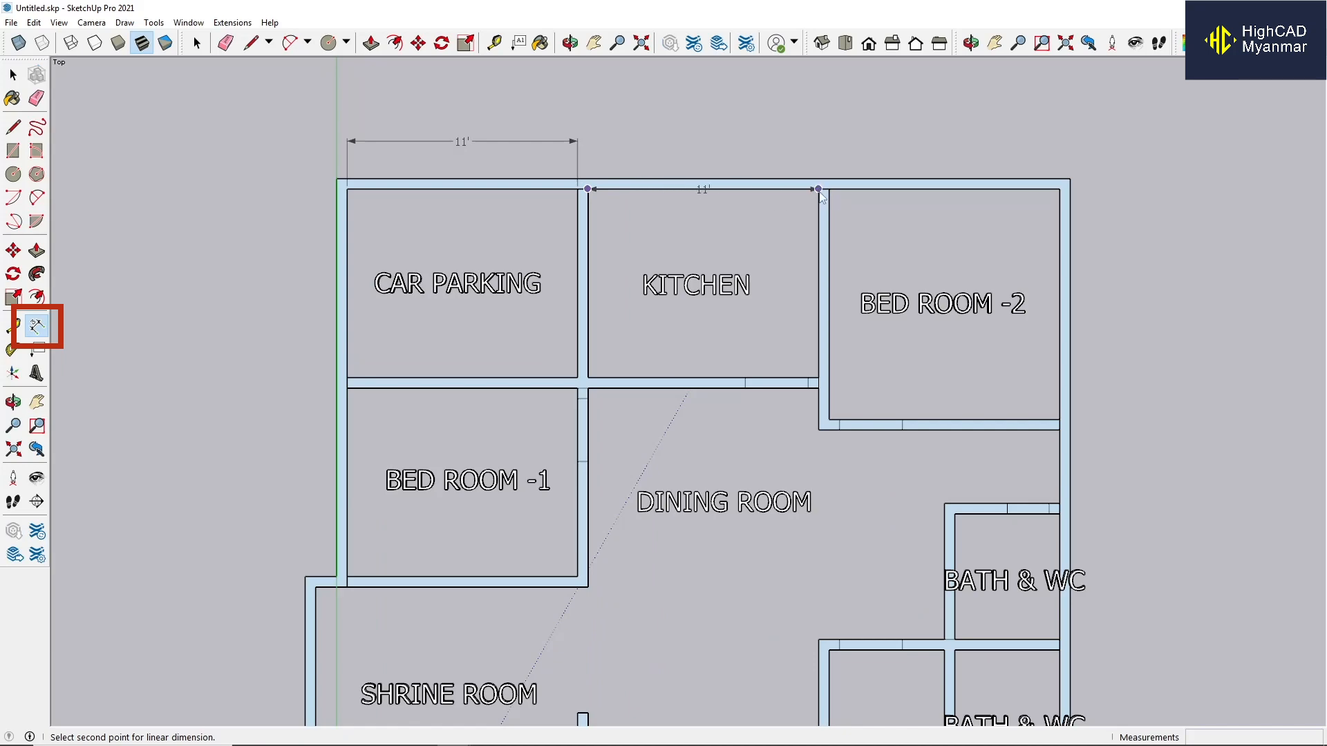
left_click(611, 150)
scroll(429, 206, "down", 1)
scroll(754, 206, "up", 1)
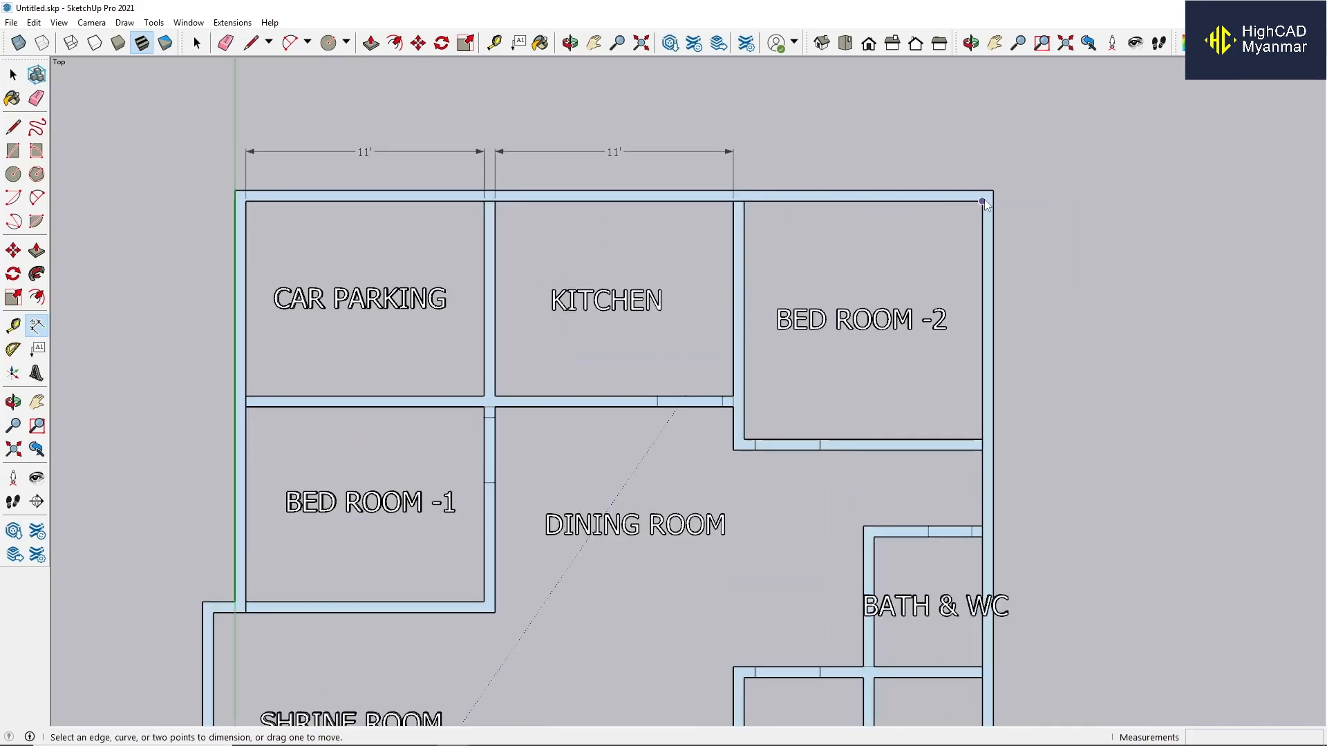
left_click(737, 158)
scroll(737, 158, "down", 1)
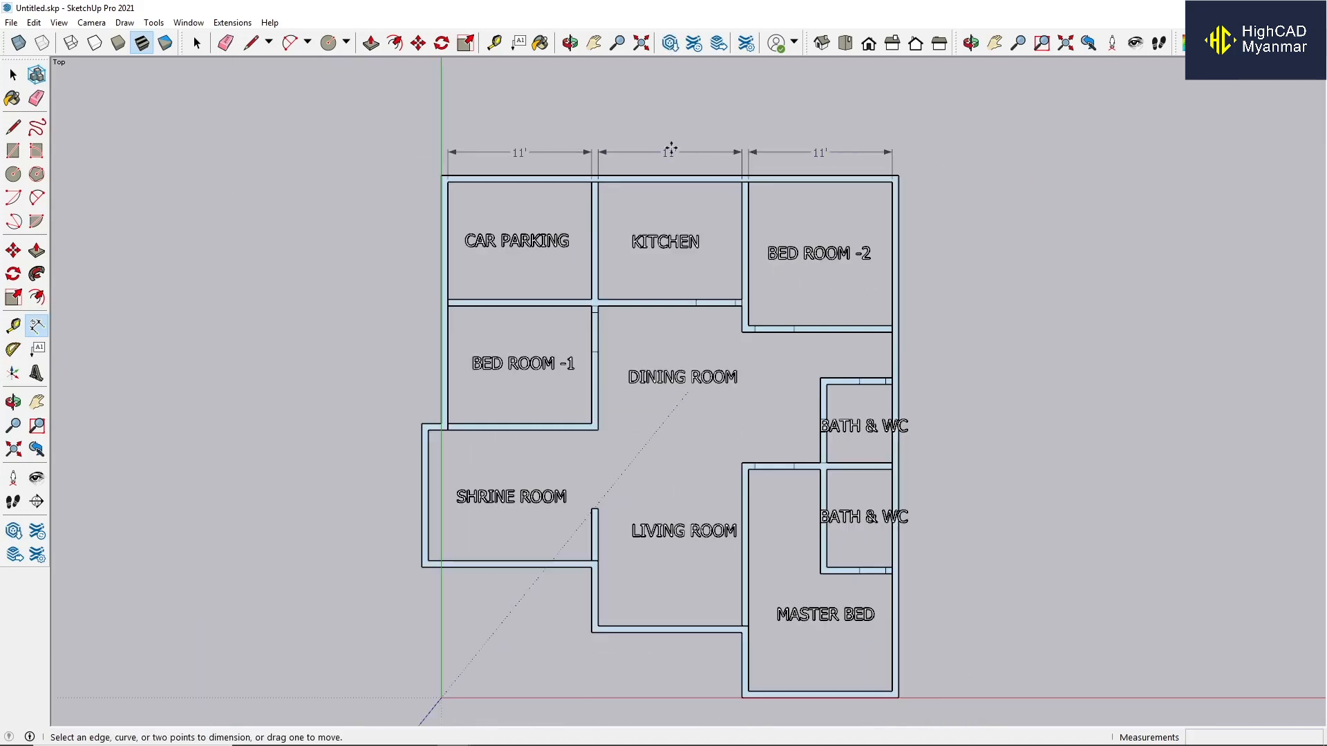
Dimension the overall outside width of the house, placing it above the row of room widths.
scroll(439, 179, "up", 1)
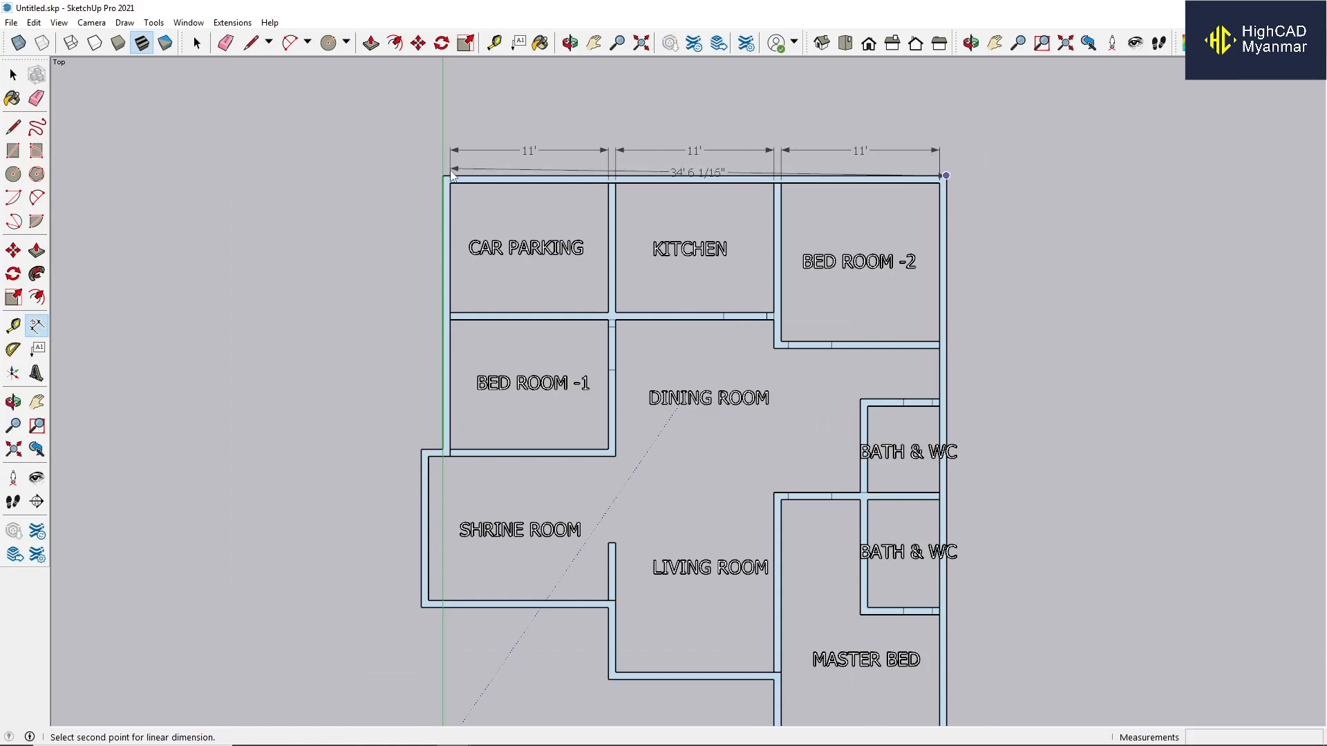
scroll(492, 142, "up", 1)
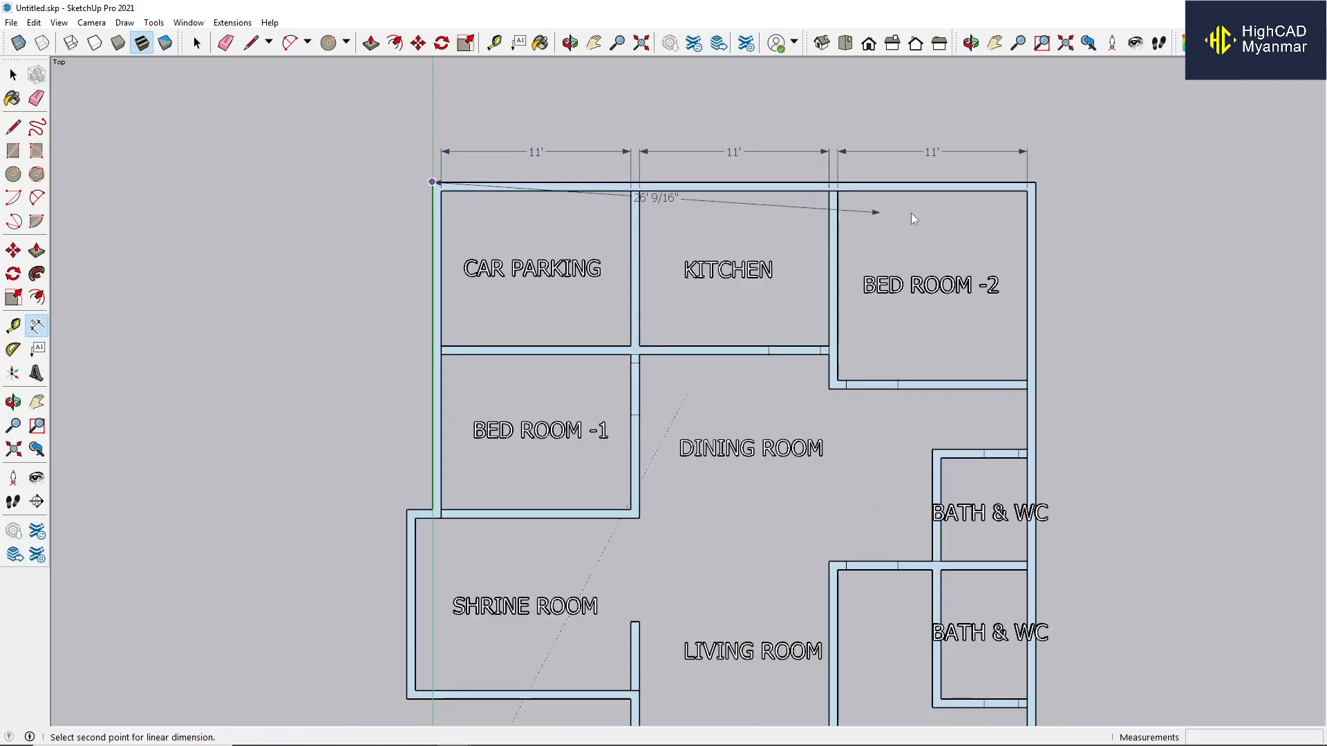
left_click(1035, 122)
scroll(875, 191, "down", 2)
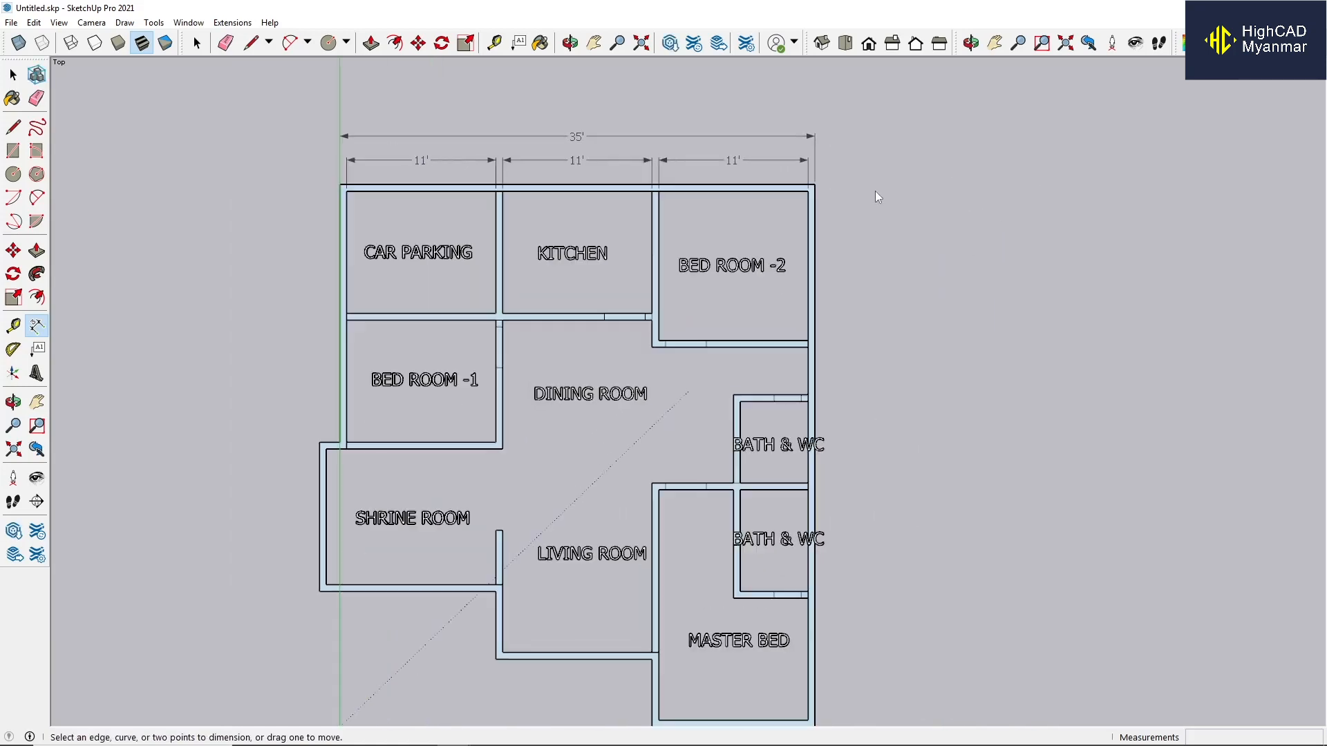
Dimension the inside depth of BED ROOM -2 and the gap down to the upper BATH & WC, outside the right wall.
scroll(802, 187, "up", 2)
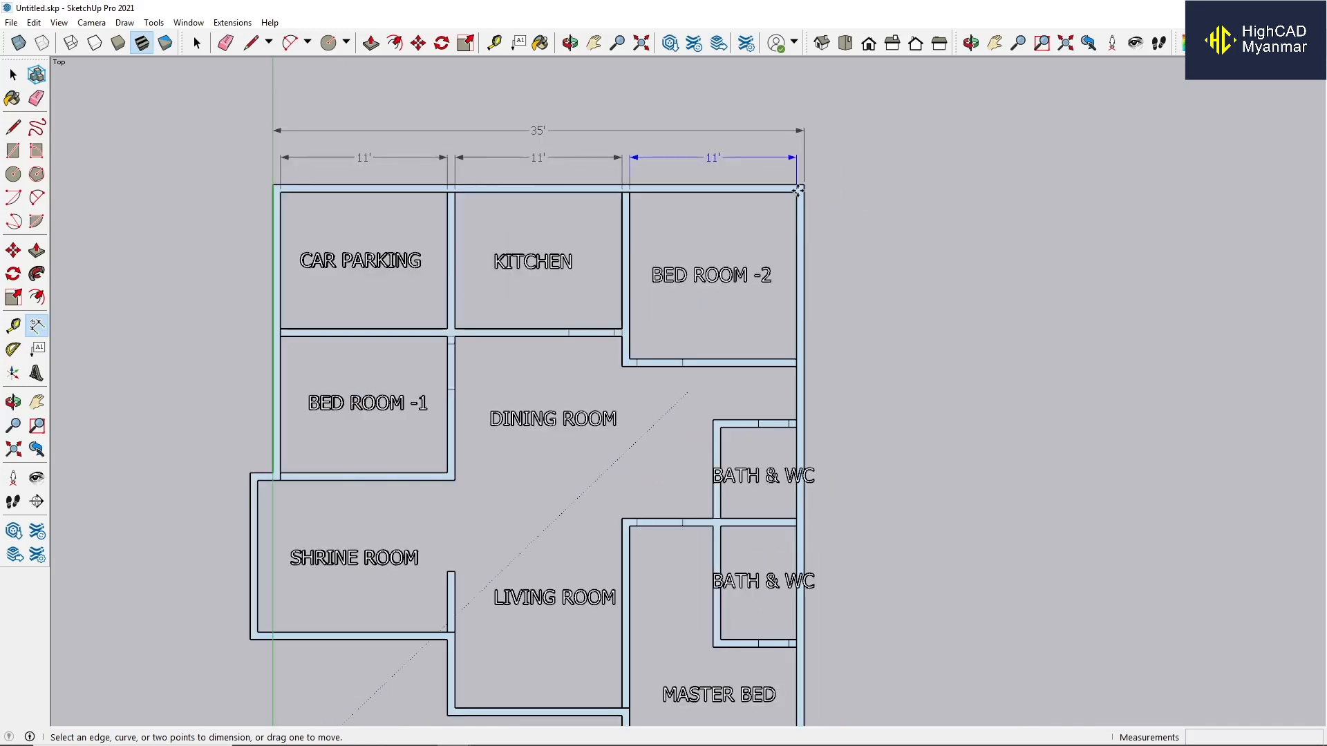
left_click(838, 380)
scroll(837, 380, "down", 2)
scroll(873, 457, "up", 2)
left_click(781, 365)
left_click(781, 432)
left_click(823, 408)
Dimension the inside depths of the upper and lower BATH & WC rooms in the same column outside the right wall.
scroll(706, 293, "down", 2)
scroll(796, 427, "up", 2)
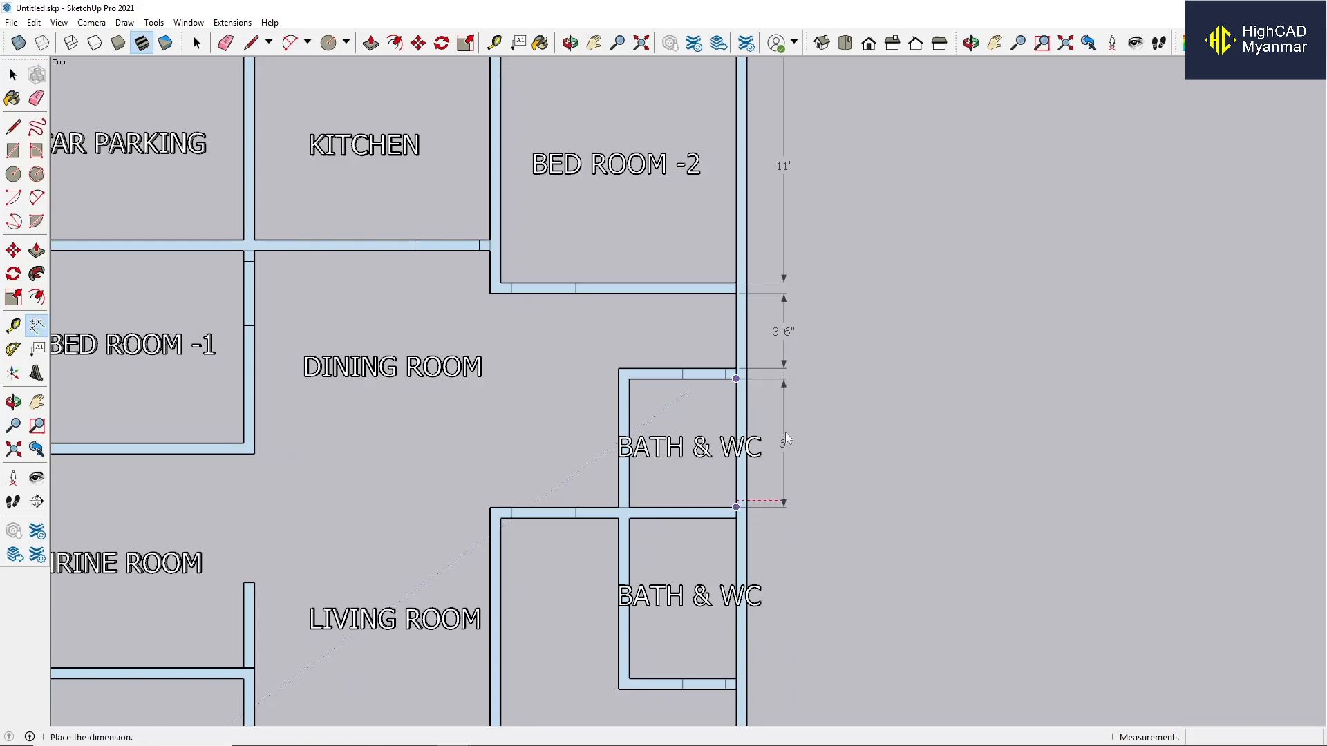
left_click(785, 433)
scroll(714, 441, "down", 1)
left_click(760, 449)
scroll(760, 450, "down", 3)
scroll(727, 282, "up", 3)
Dimension the MASTER BED depth below the lower BATH & WC, and its full inside depth in a second column farther out.
left_click(704, 430)
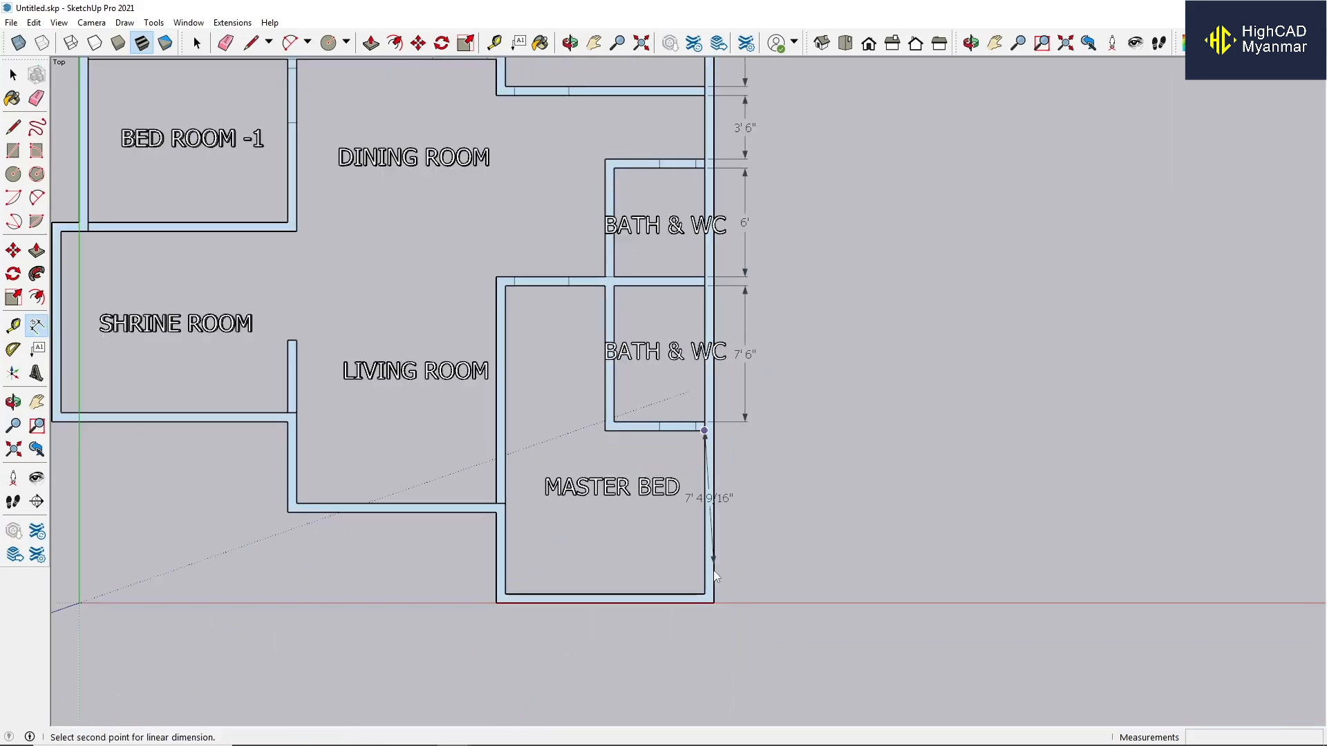
scroll(740, 474, "up", 2)
left_click(693, 640)
left_click(747, 587)
scroll(795, 401, "down", 4)
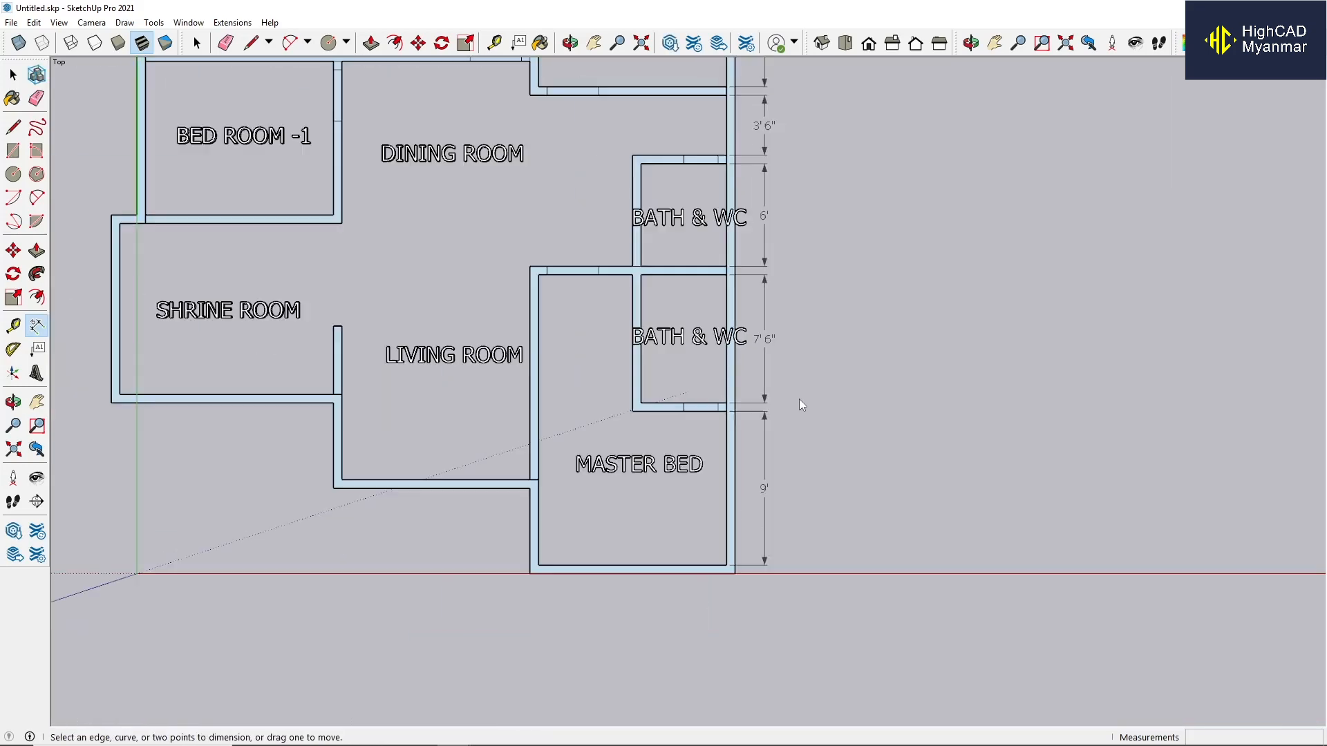
scroll(823, 436, "up", 3)
left_click(733, 586)
scroll(733, 586, "down", 3)
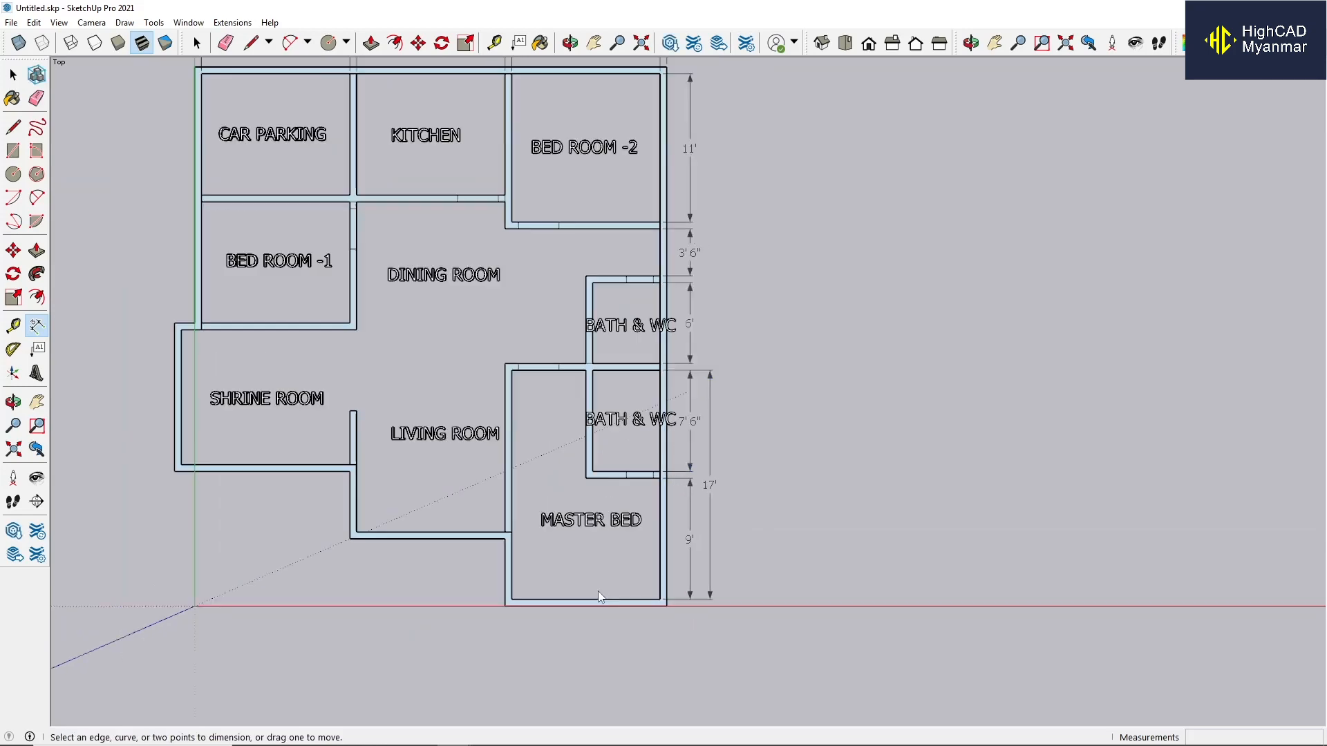
Dimension the overall outside depth of the house along the right wall, beyond the other dimensions.
scroll(640, 141, "up", 3)
left_click(669, 97)
scroll(671, 98, "down", 1)
left_click(672, 648)
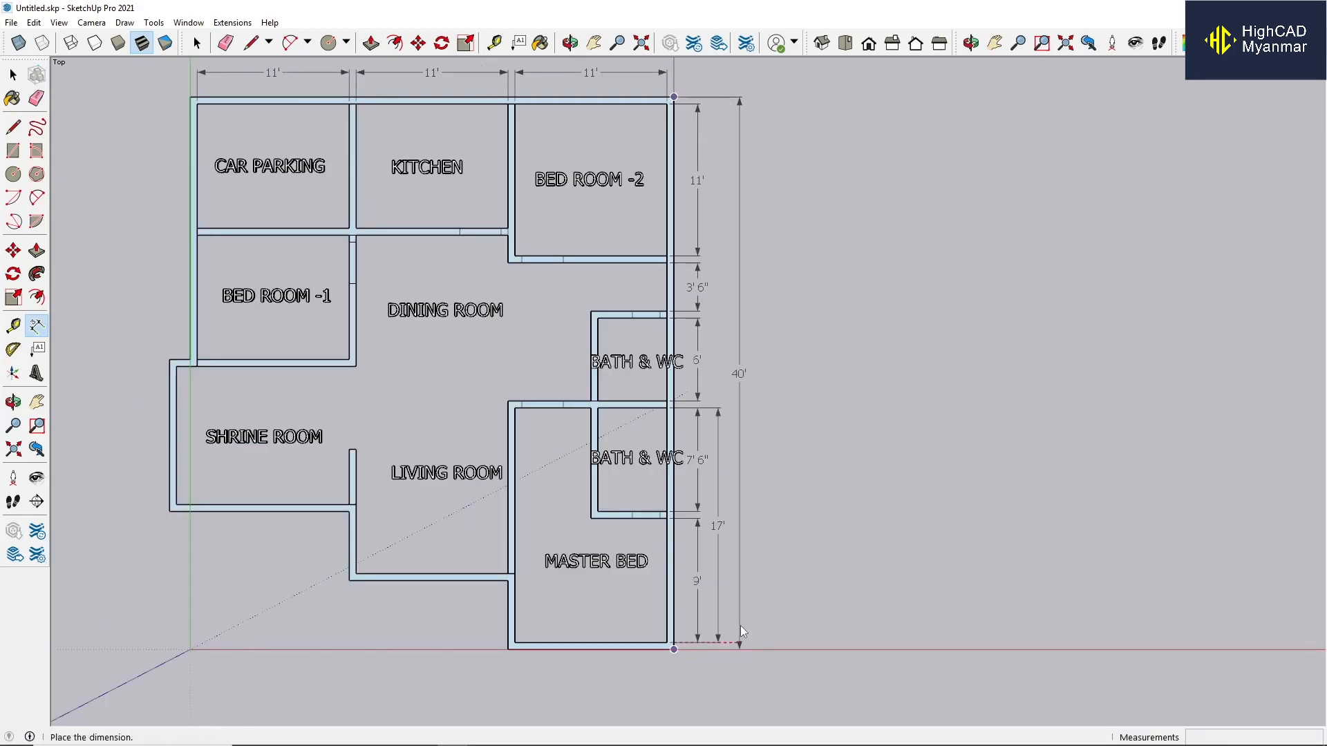
left_click(742, 639)
scroll(757, 633, "down", 2)
scroll(251, 554, "up", 2)
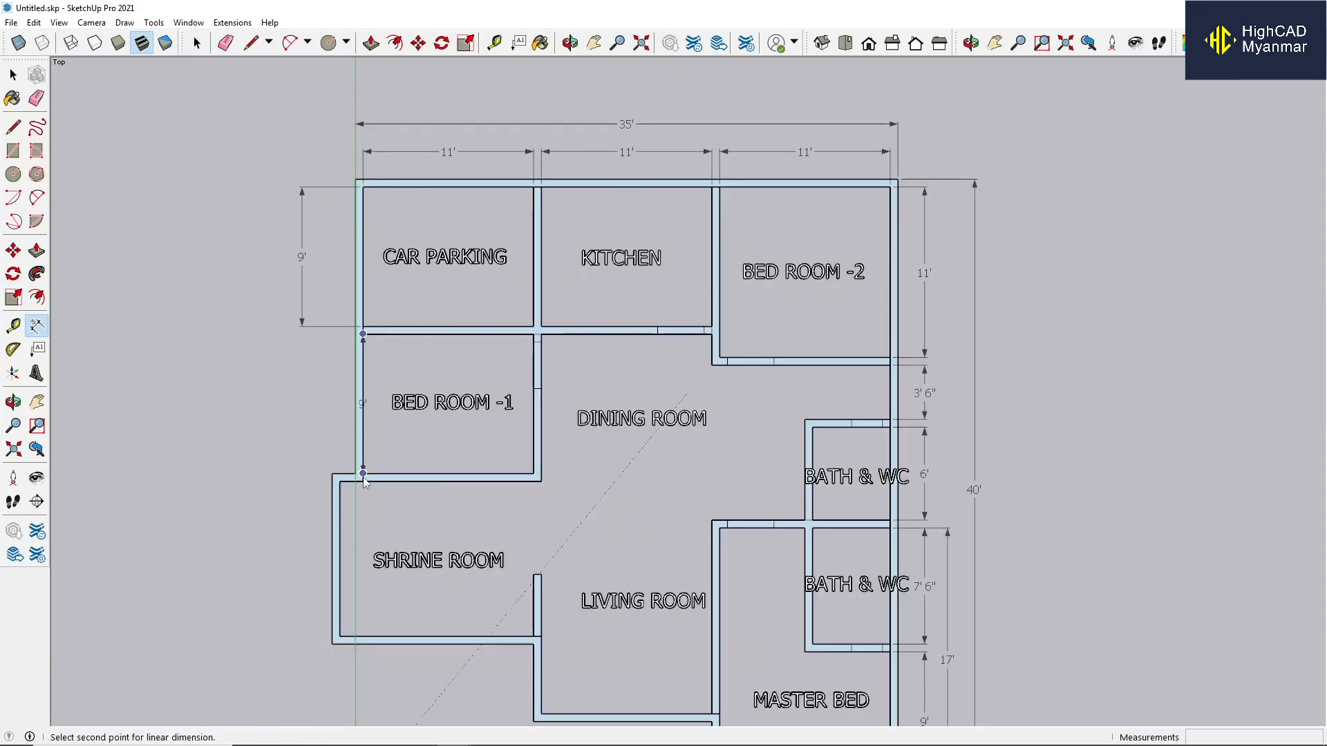
Dimension the depths of BED ROOM -1 and SHRINE ROOM outside the left wall, with the full outside depth in a farther column.
left_click(333, 641)
scroll(338, 414, "down", 1)
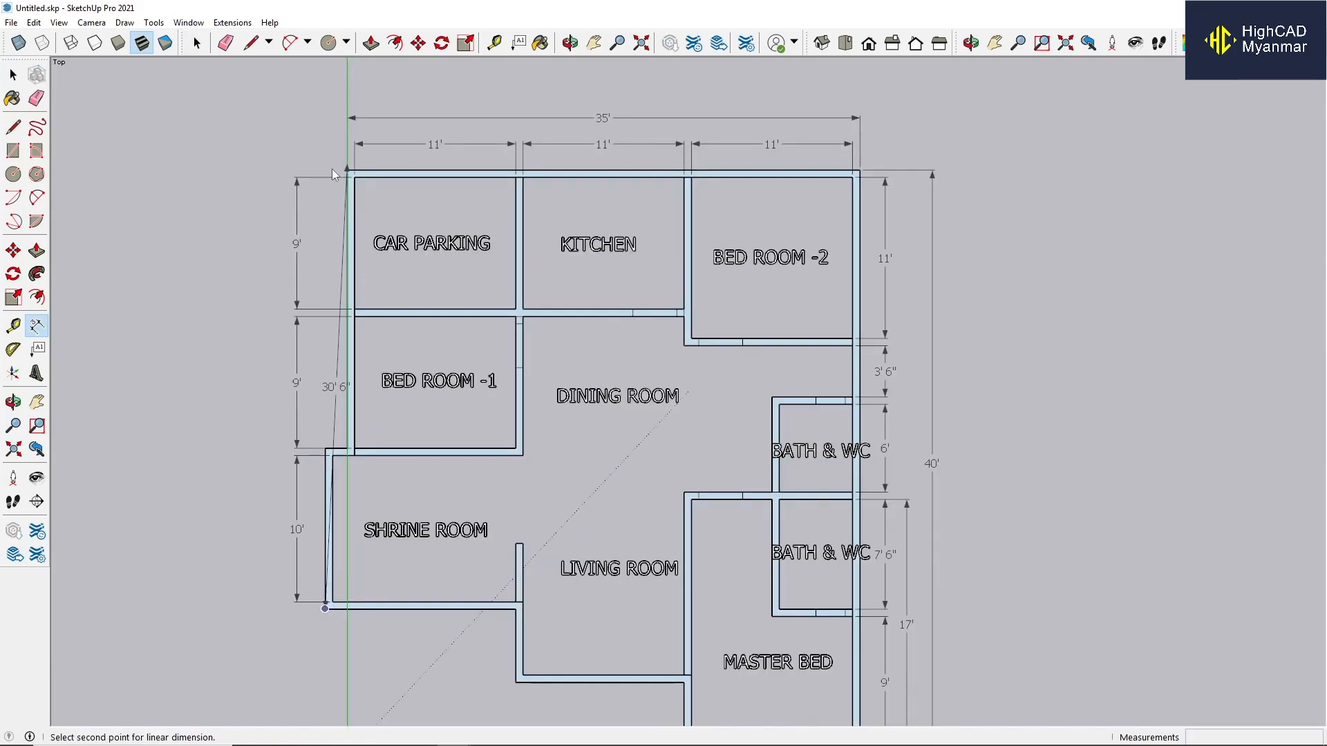
left_click(274, 186)
scroll(214, 221, "down", 2)
scroll(414, 432, "up", 3)
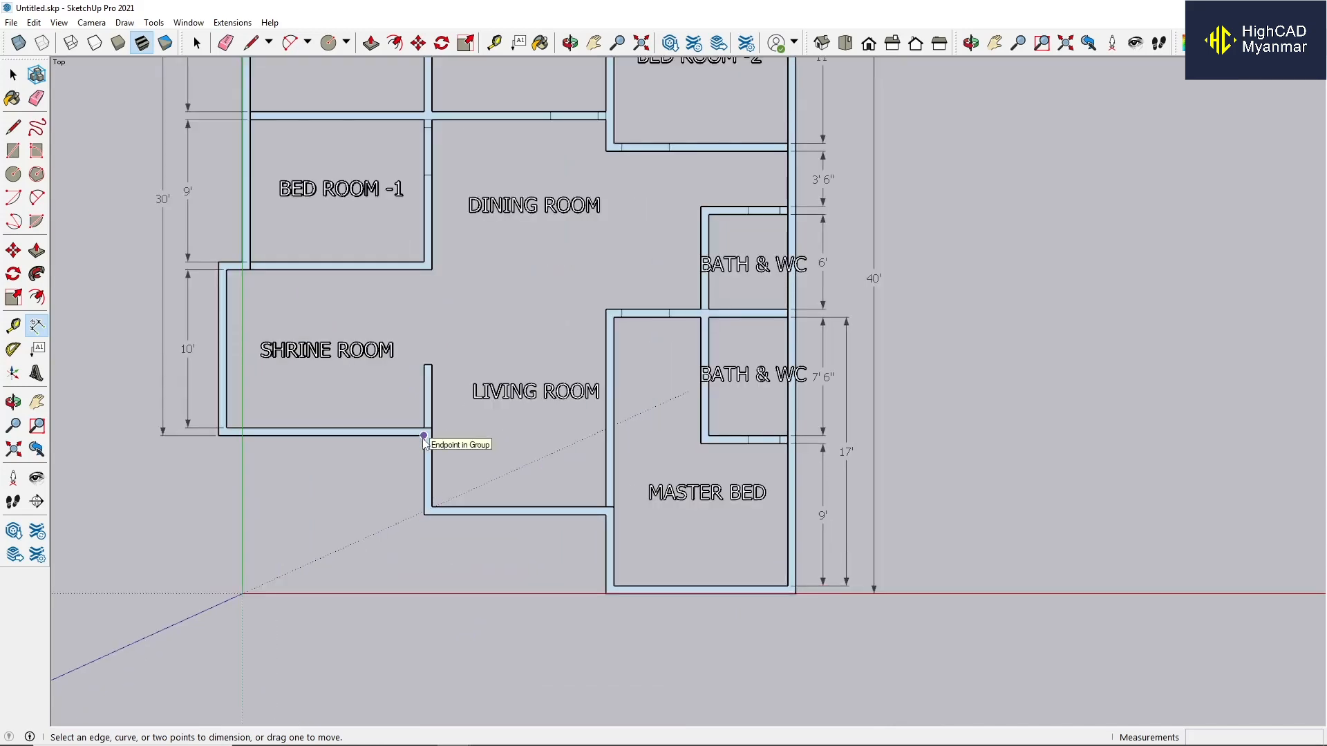
Dimension the two outside setbacks, from the SHRINE ROOM wall to the LIVING ROOM wall and from there to the MASTER BED wall.
left_click(423, 438)
left_click(425, 513)
left_click(193, 463)
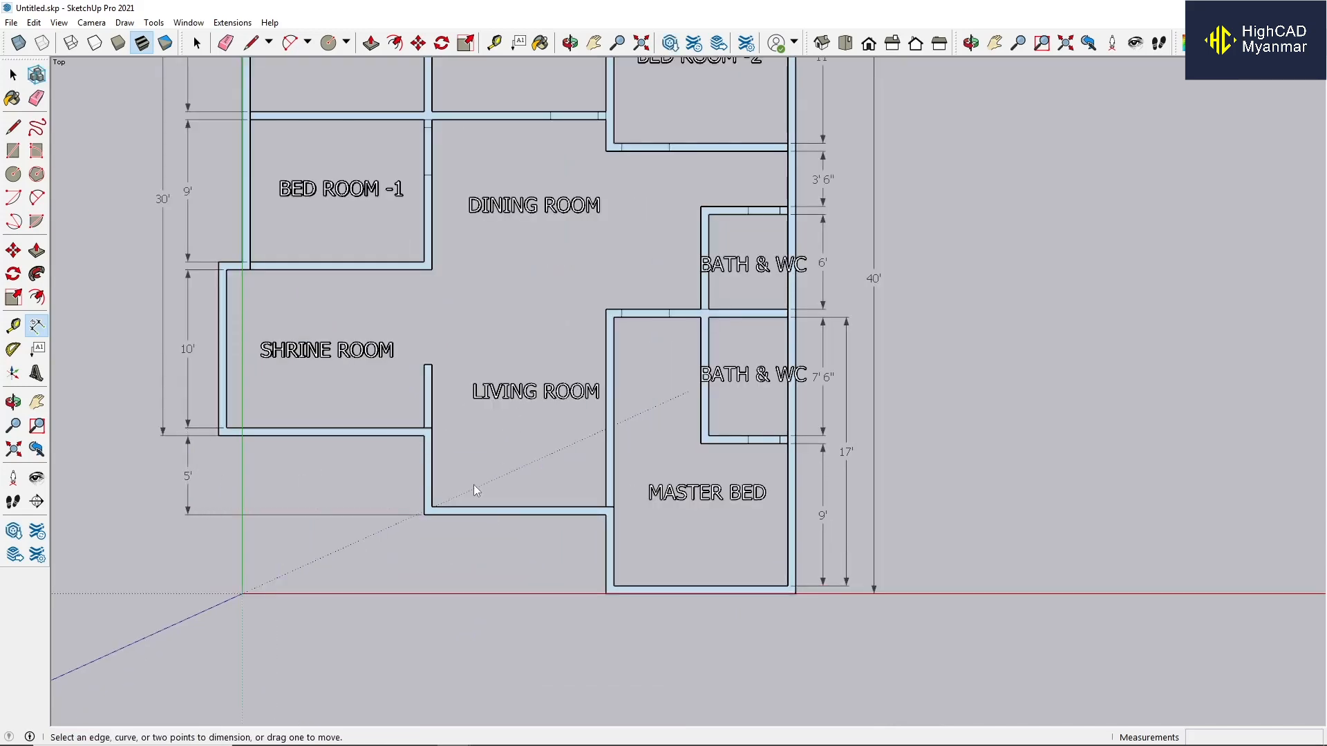
scroll(377, 488, "down", 1)
scroll(400, 512, "up", 1)
scroll(397, 520, "down", 2)
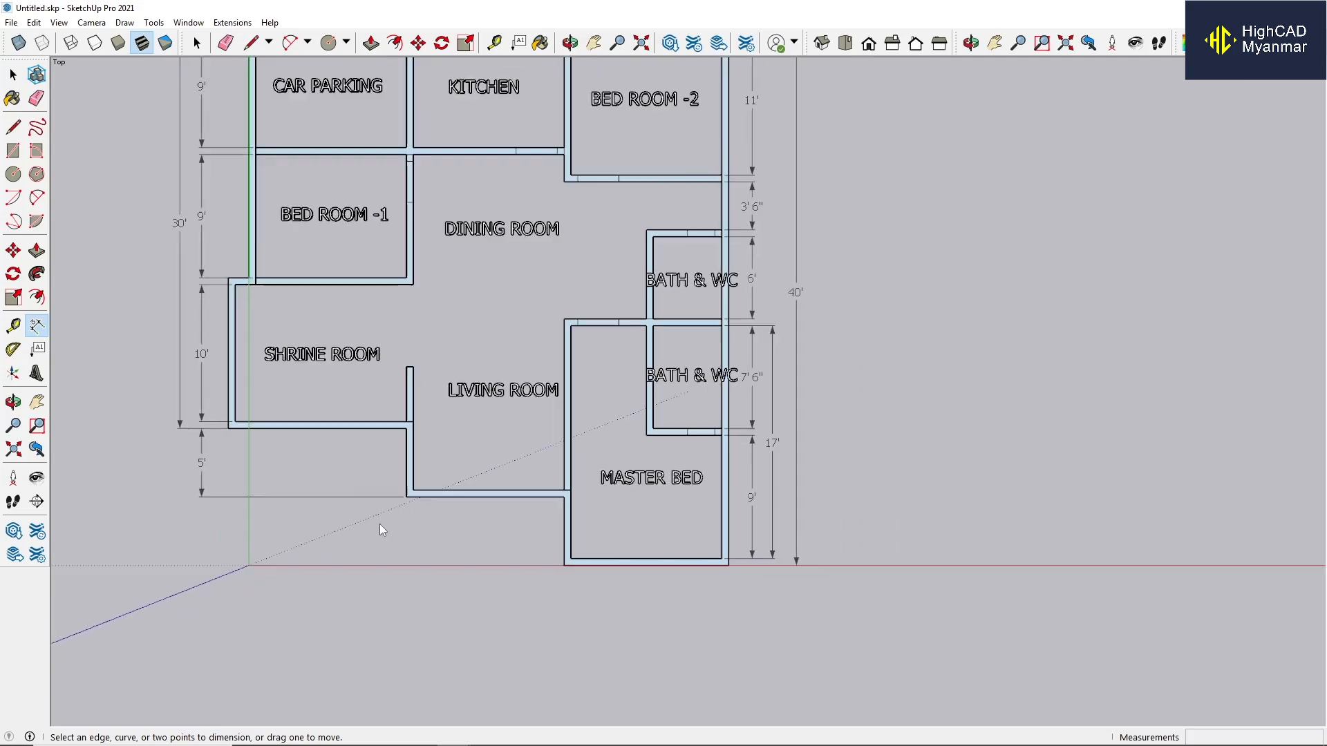
scroll(600, 495, "up", 1)
scroll(601, 501, "down", 1)
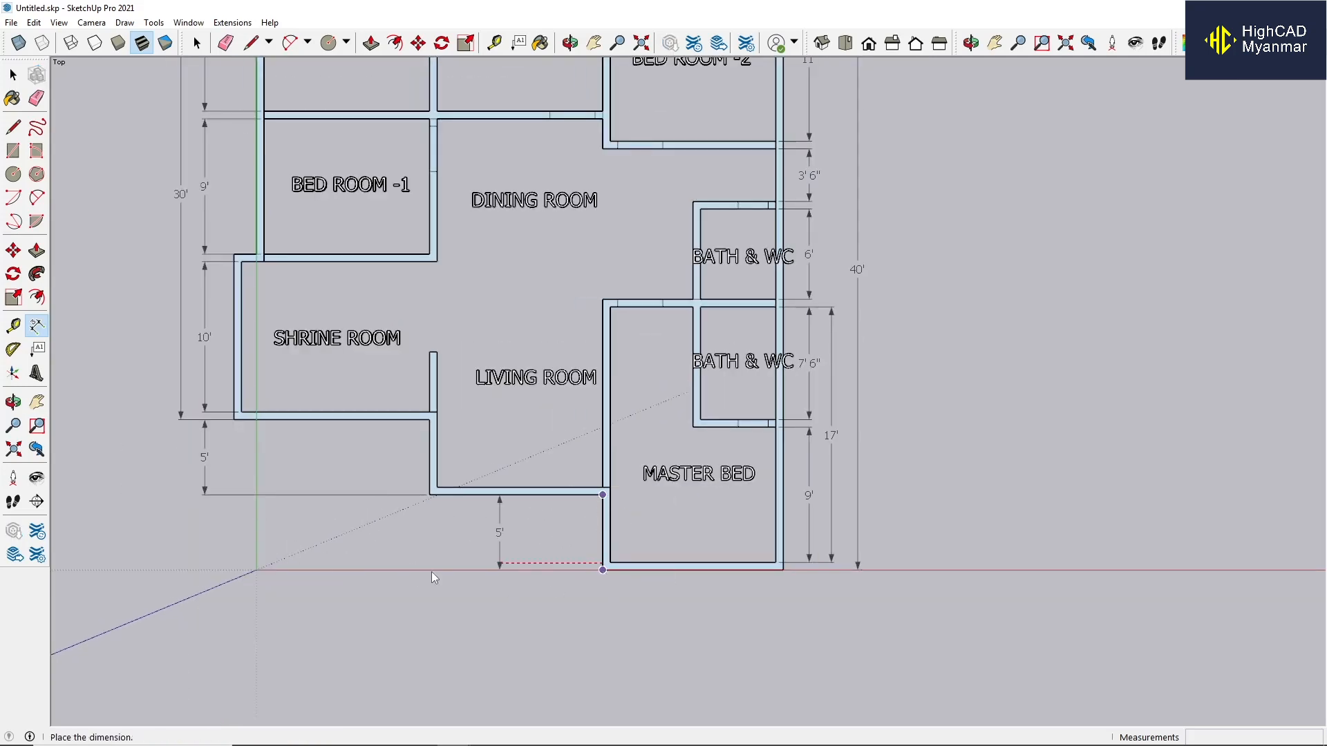
scroll(257, 563, "down", 2)
scroll(309, 585, "up", 2)
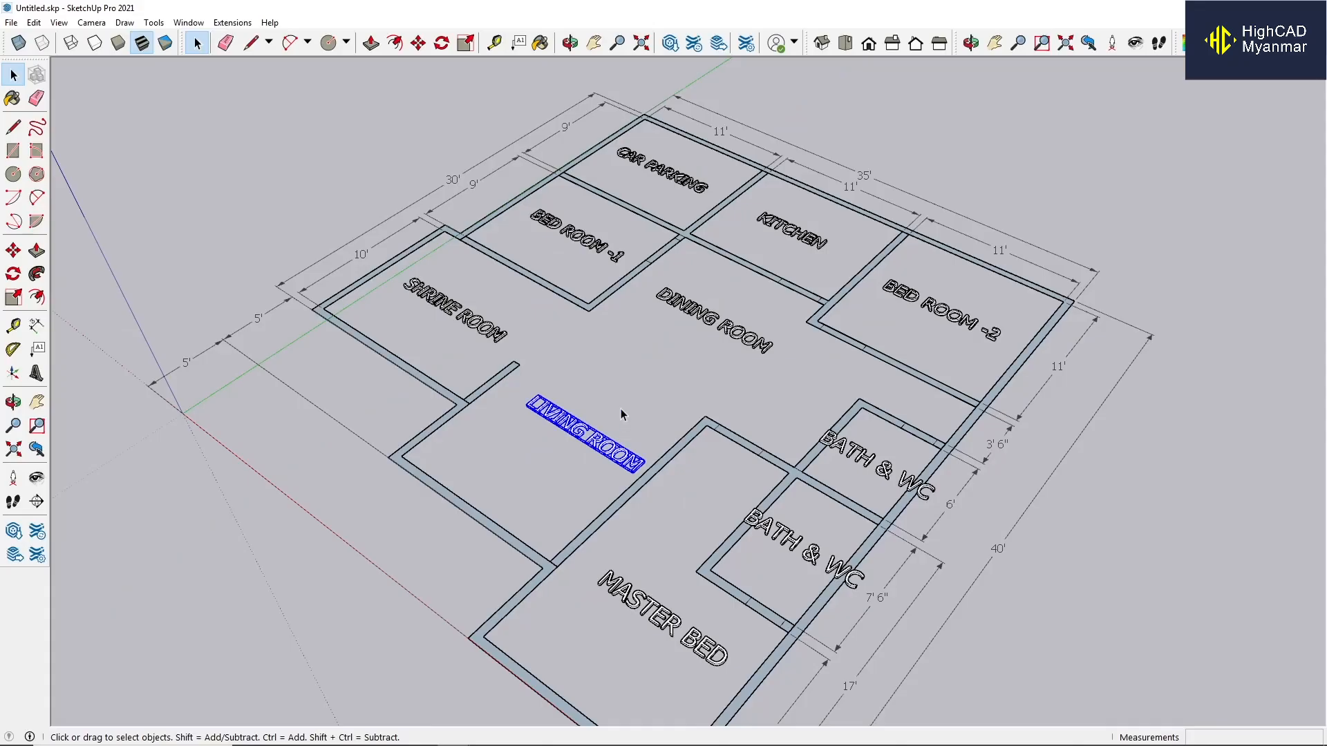
Paint the MASTER BED label and both BATH & WC labels with the magenta Color K04.
middle_click_drag(620, 409, 678, 497)
scroll(648, 461, "down", 1)
left_click(650, 464)
key("b")
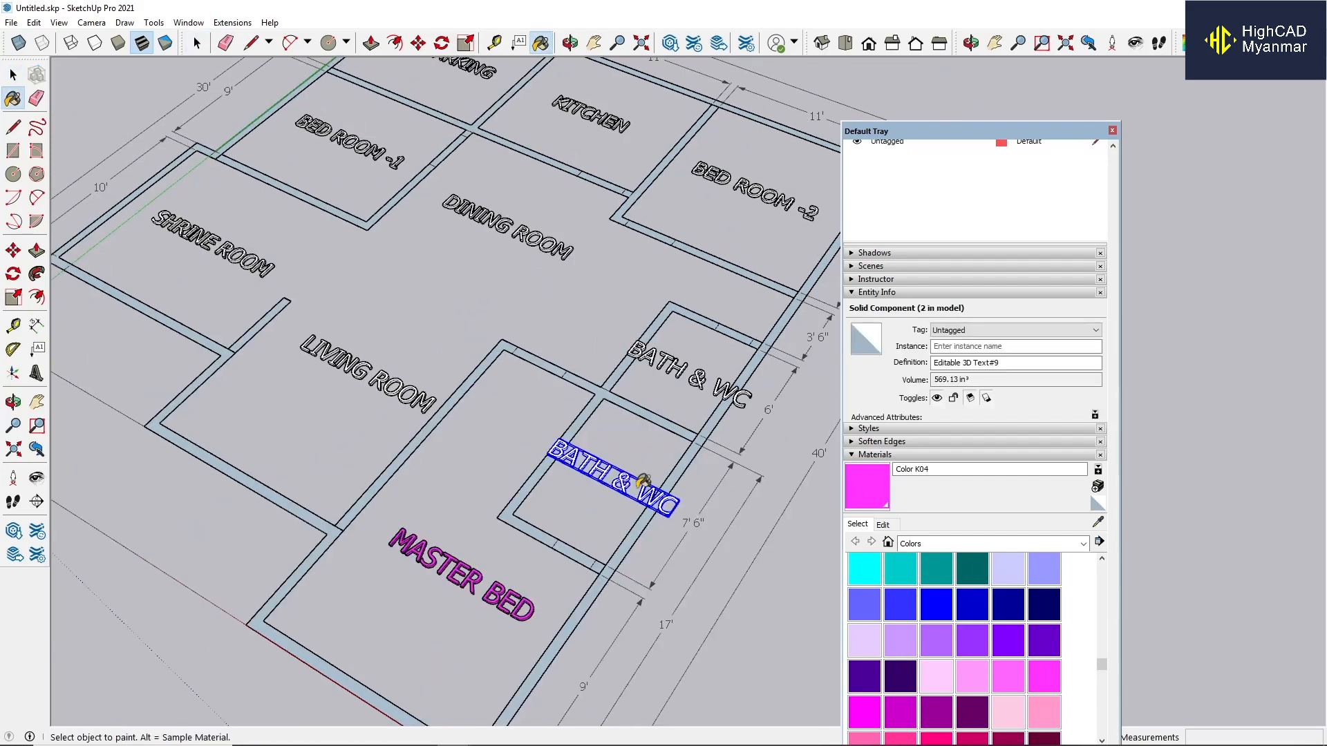
left_click(638, 485)
scroll(580, 474, "down", 2)
left_click(615, 402)
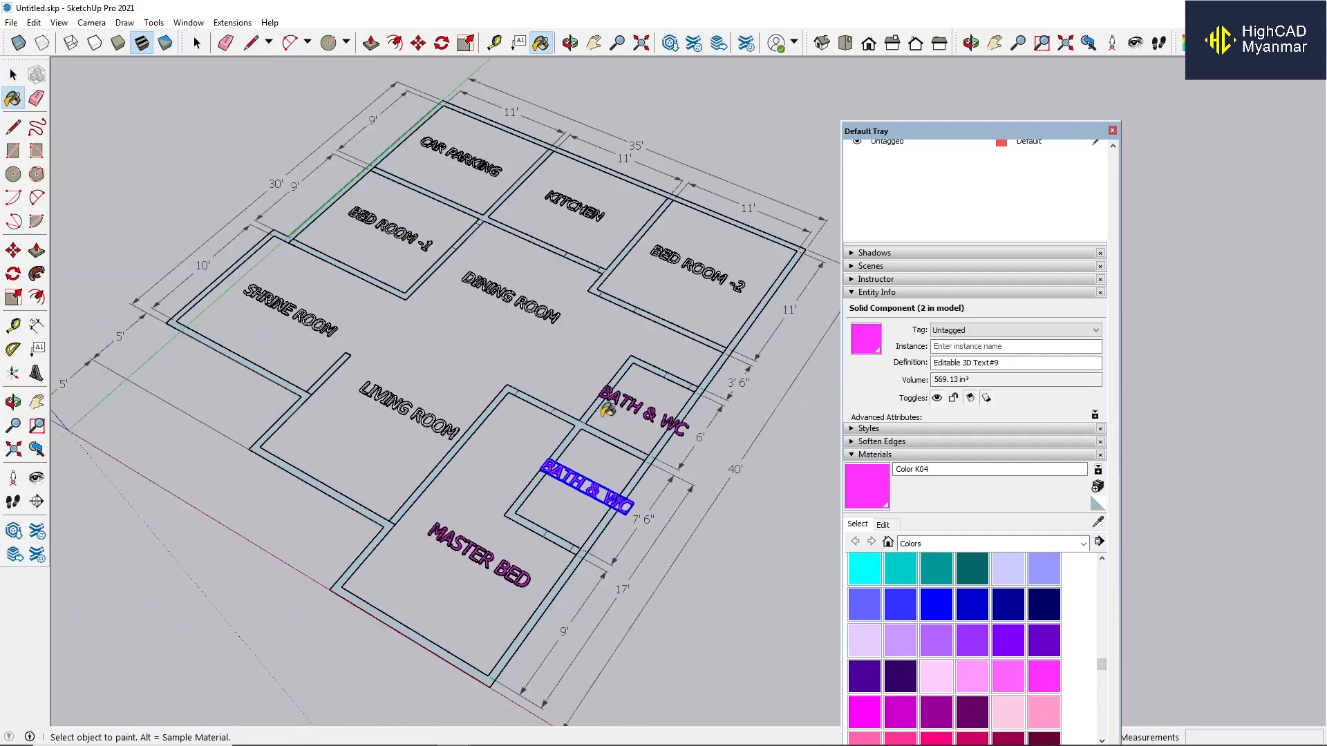
key("space")
scroll(693, 512, "down", 2)
left_click(693, 512)
scroll(653, 448, "up", 3)
left_click(855, 489)
scroll(486, 450, "down", 1)
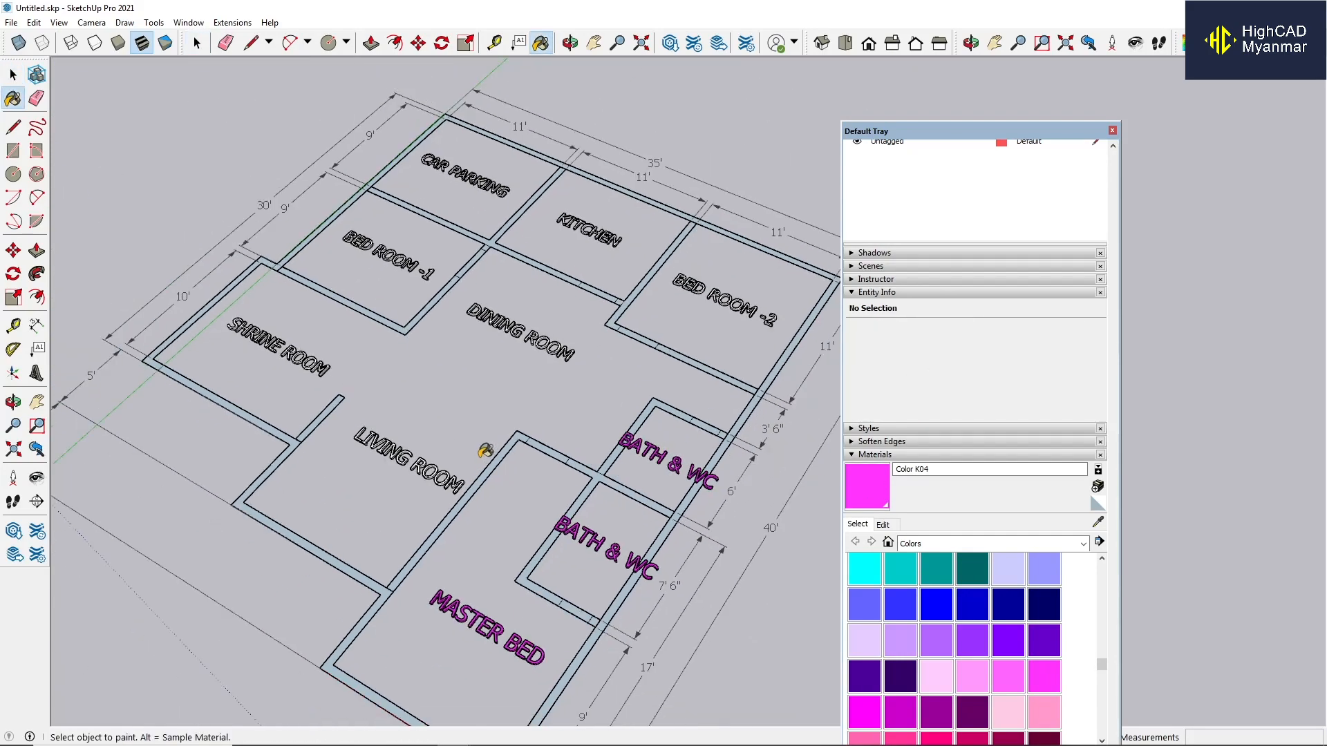
Paint all the remaining room labels, from SHRINE ROOM to KITCHEN and BED ROOM -2, with Color K04.
scroll(290, 354, "up", 1)
left_click(290, 354)
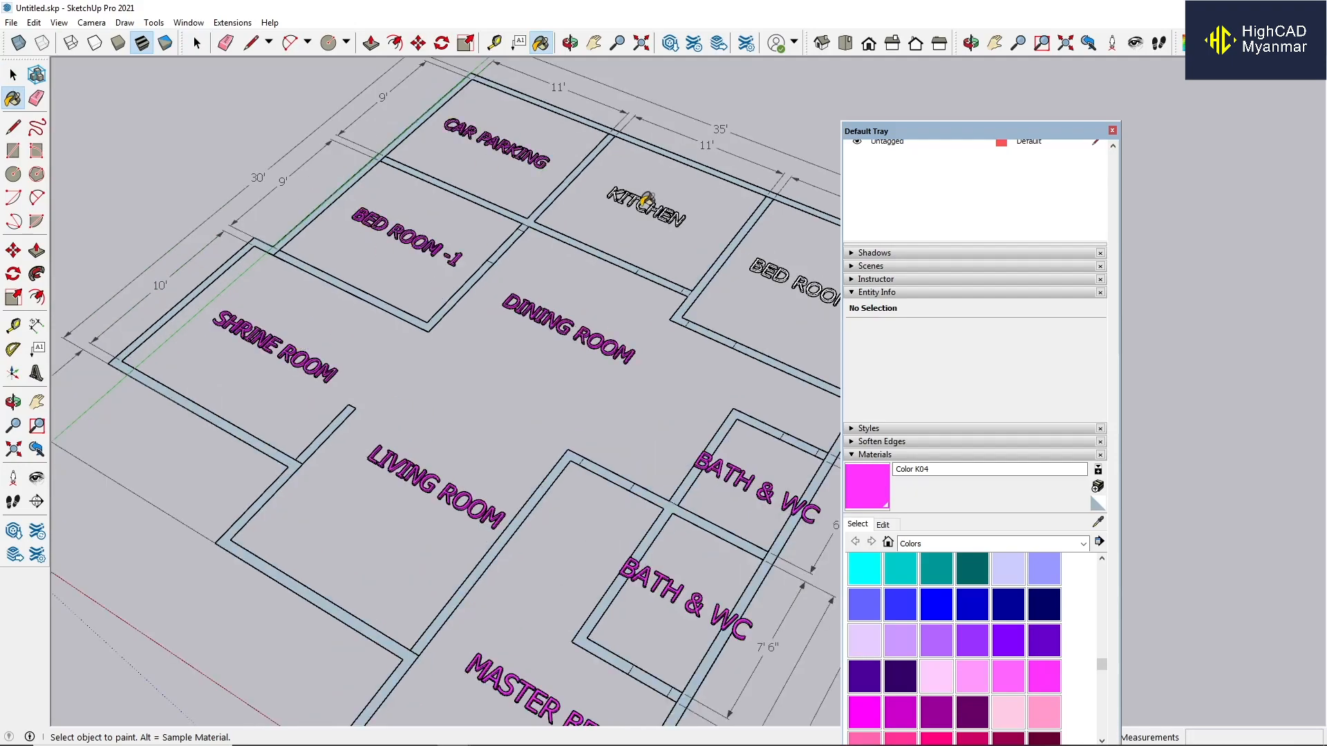
left_click(645, 200)
middle_click_drag(766, 273, 646, 273, "shift")
scroll(646, 273, "down", 1)
scroll(672, 284, "up", 4)
left_click(672, 285)
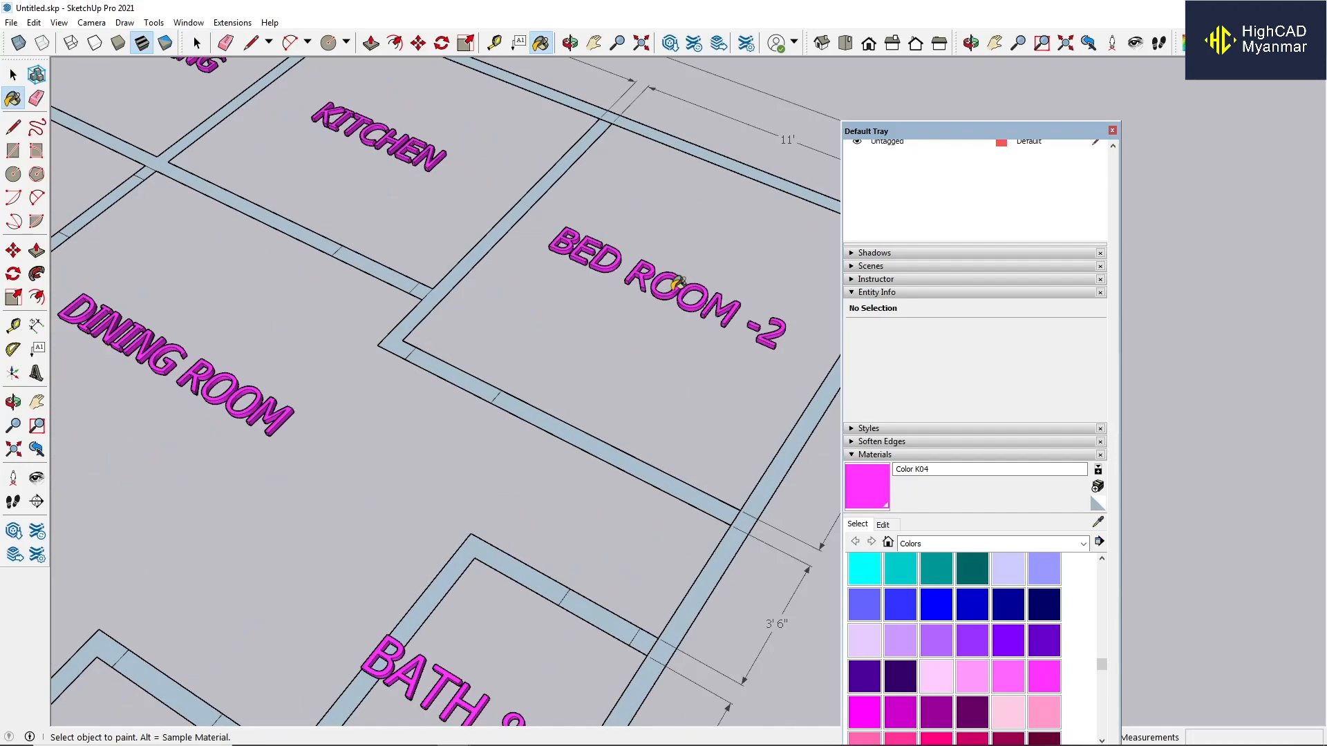
scroll(607, 328, "down", 5)
key("space")
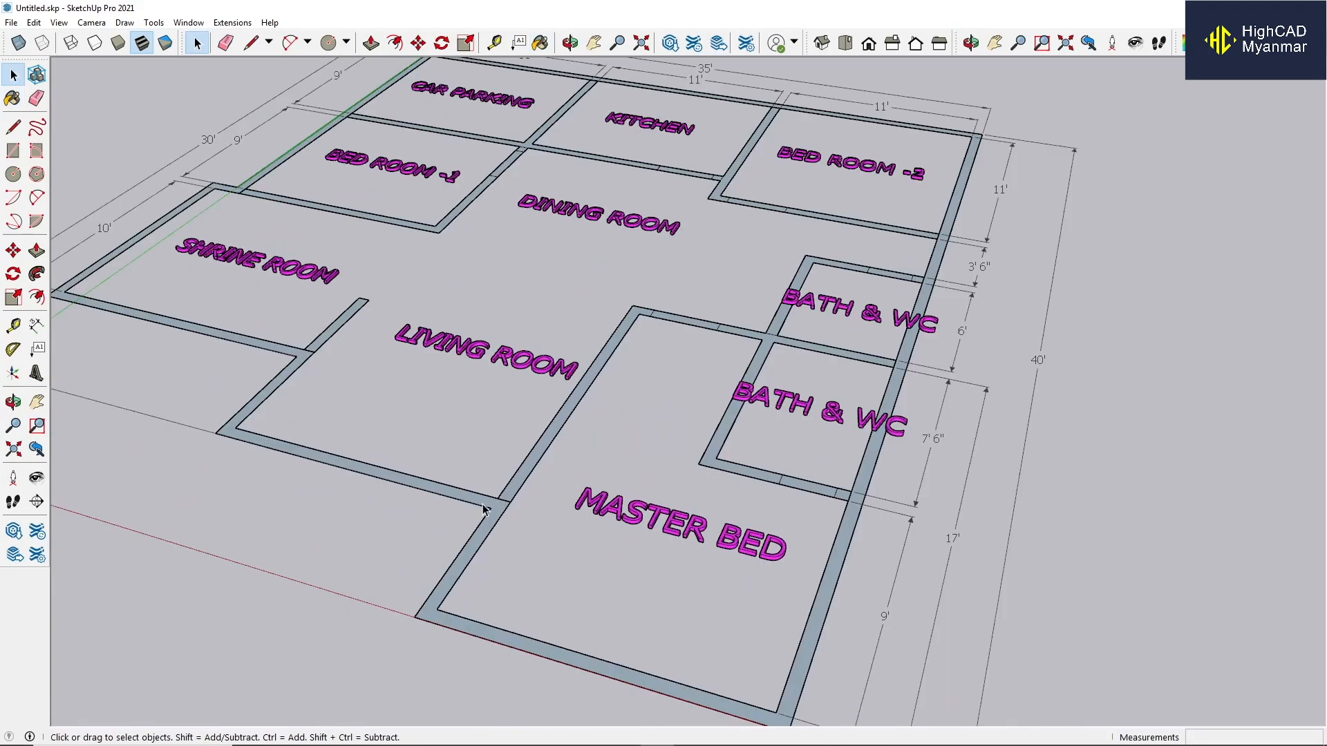
Open the outer wall group for editing and Push/Pull its main wall face up 11' as a new starting face.
scroll(483, 506, "up", 1)
left_click(493, 505)
scroll(484, 515, "down", 2)
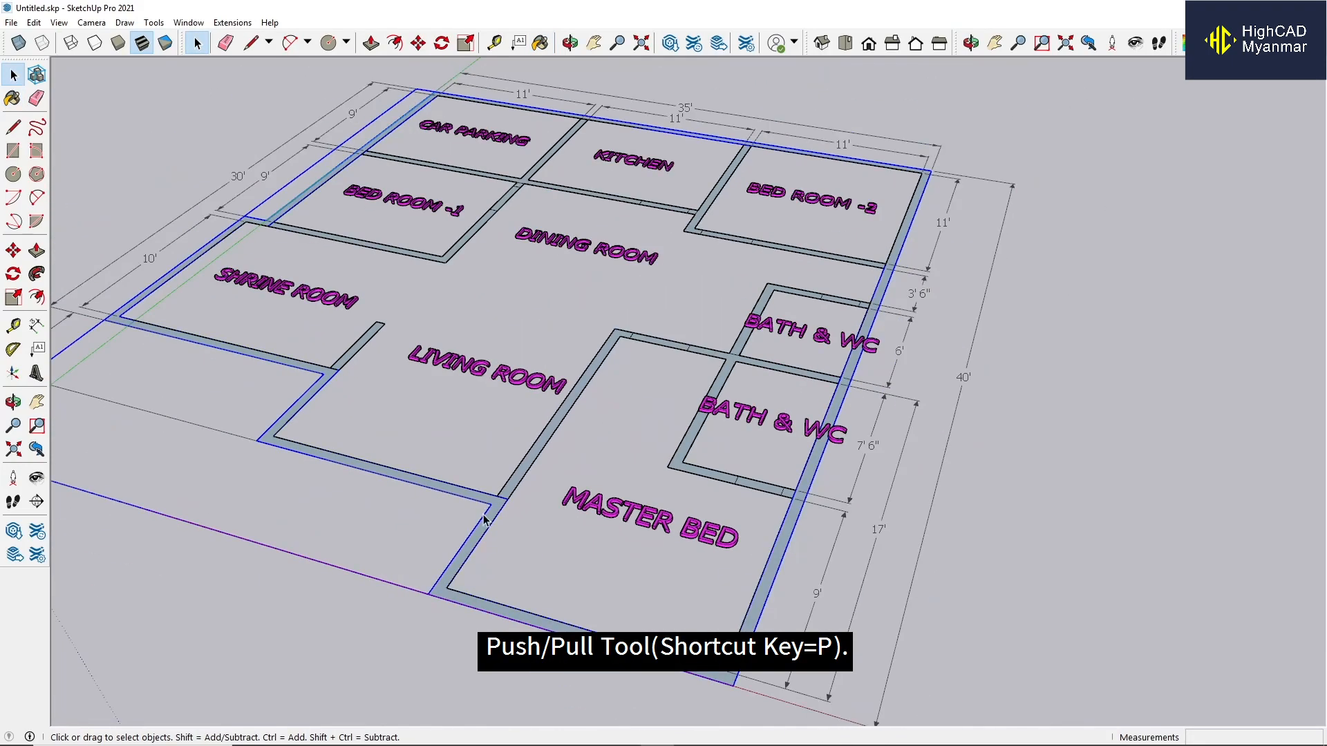
scroll(484, 516, "up", 2)
double_click(497, 505)
left_click(498, 505)
scroll(498, 506, "down", 2)
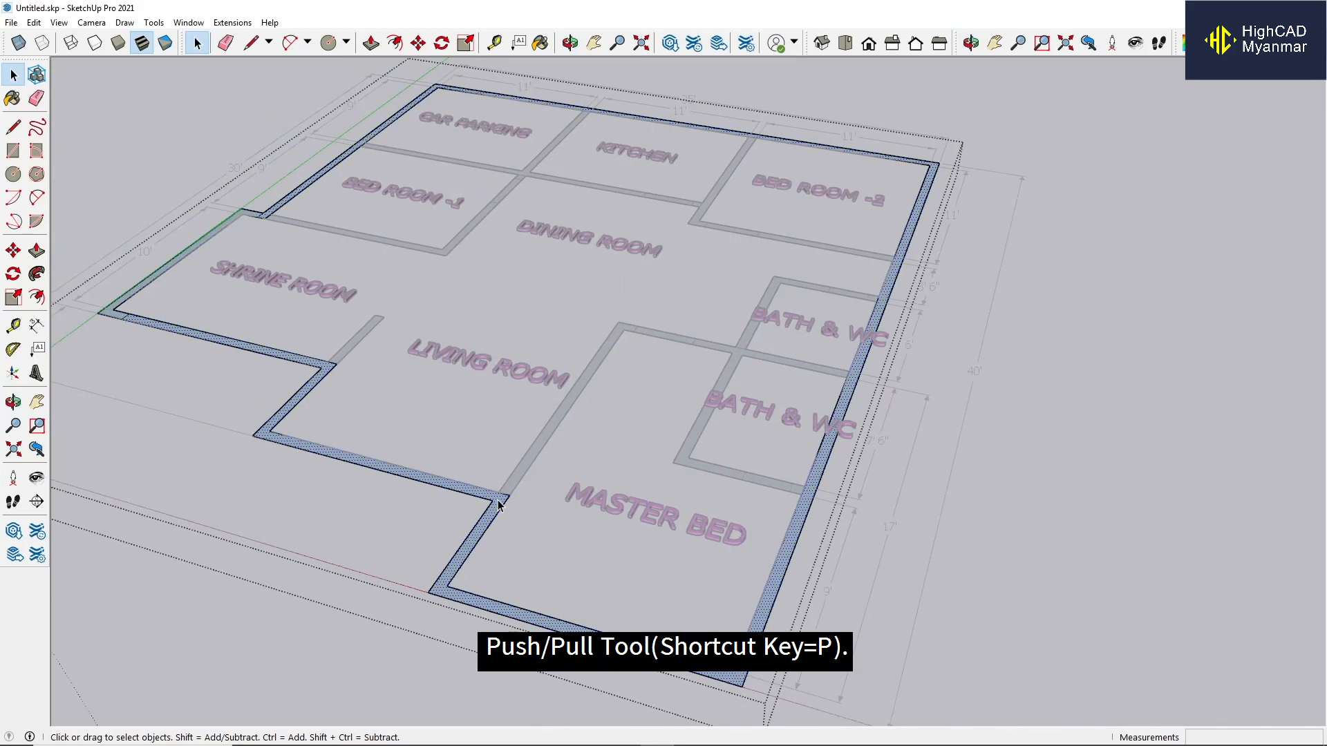
left_click_drag(498, 499, 488, 428)
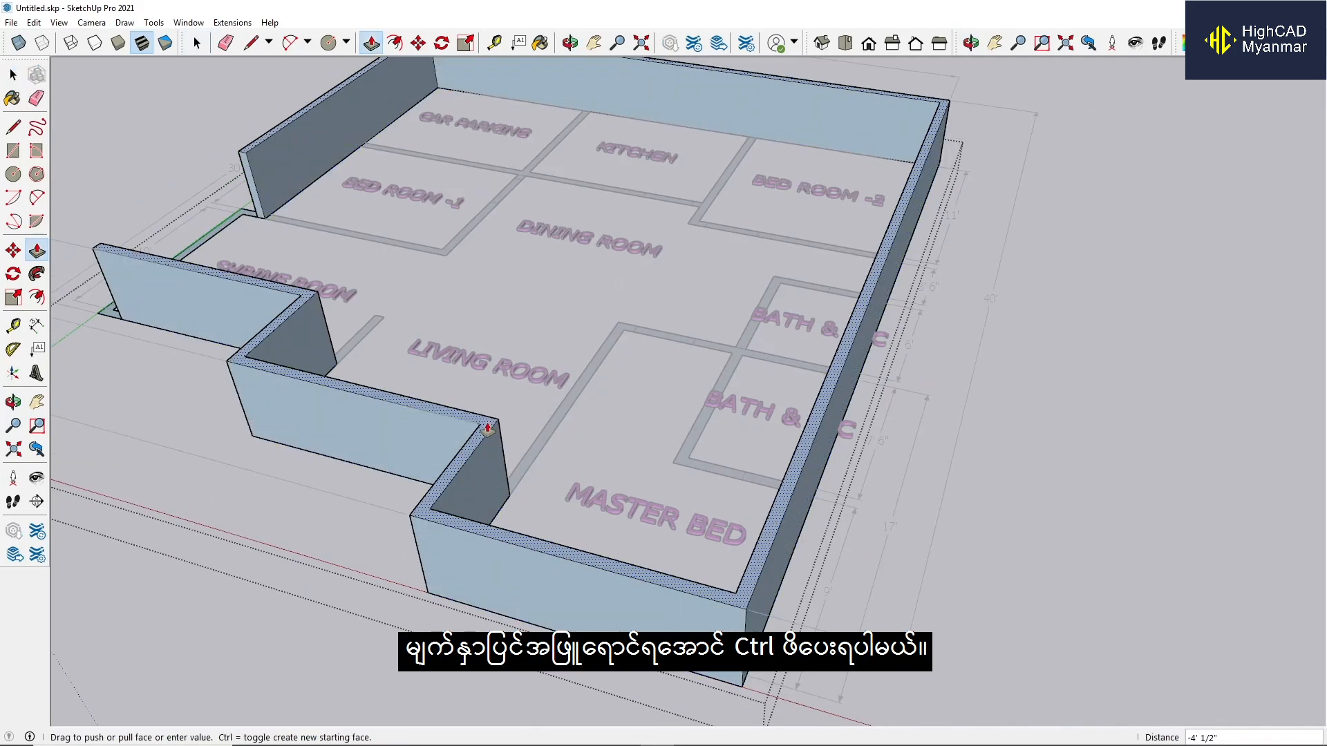
key("ctrl")
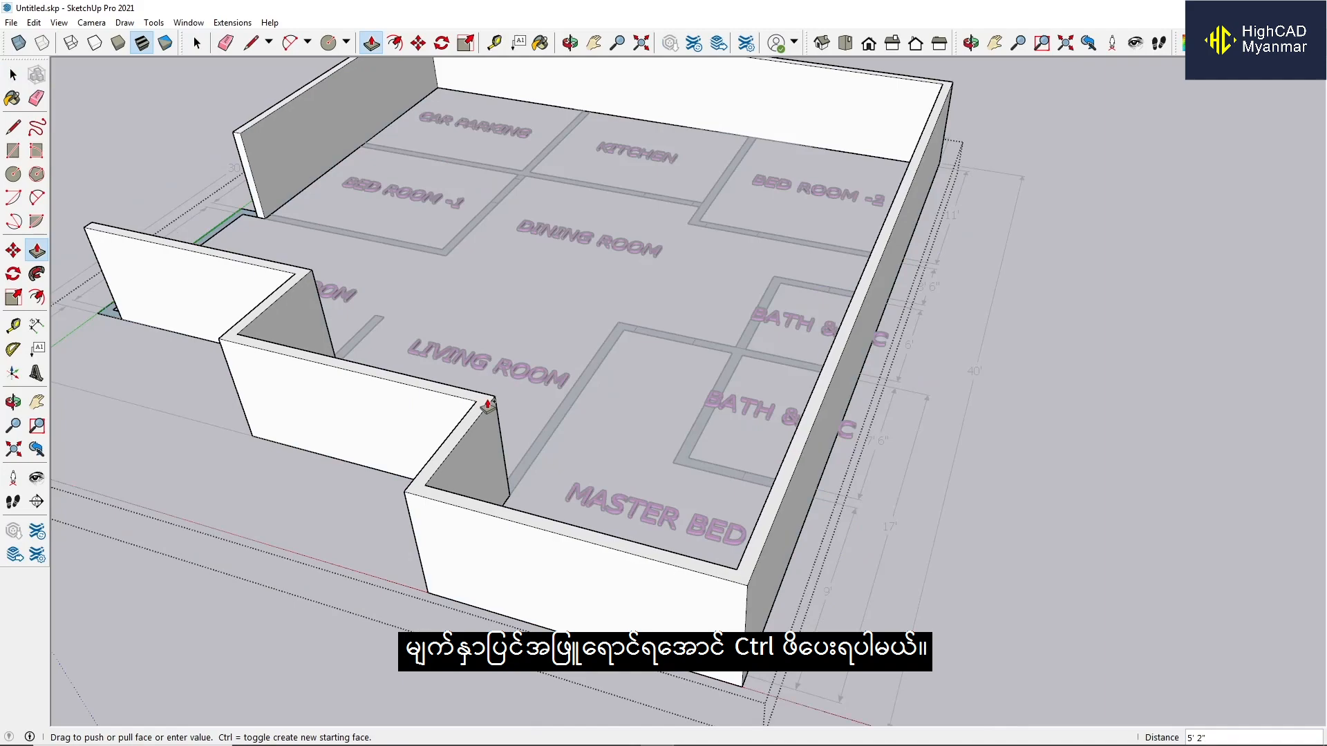
left_click(488, 405)
middle_click_drag(488, 404, 714, 565)
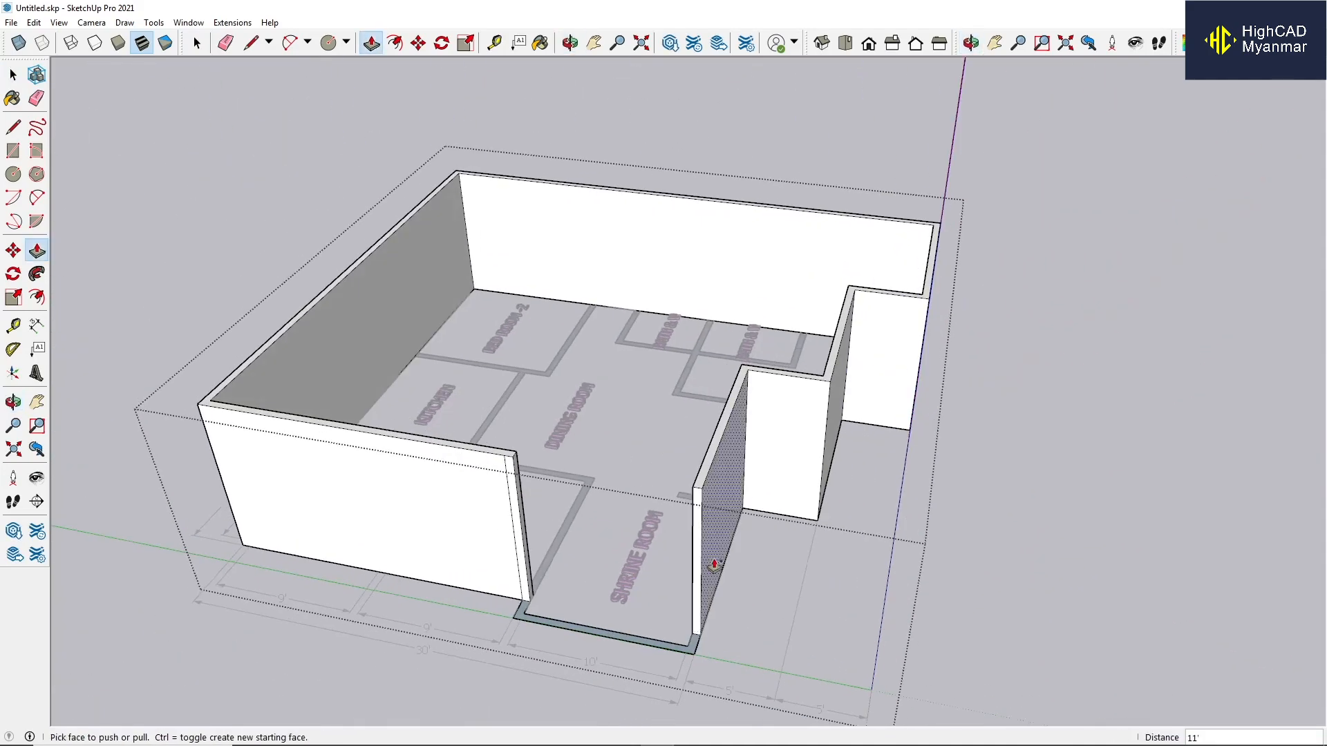
left_click(999, 511)
Reopen the outer wall group and Push/Pull the remaining flat strip around the SHRINE ROOM up 11', level with the other walls.
scroll(646, 632, "up", 2)
middle_click_drag(645, 632, 491, 667)
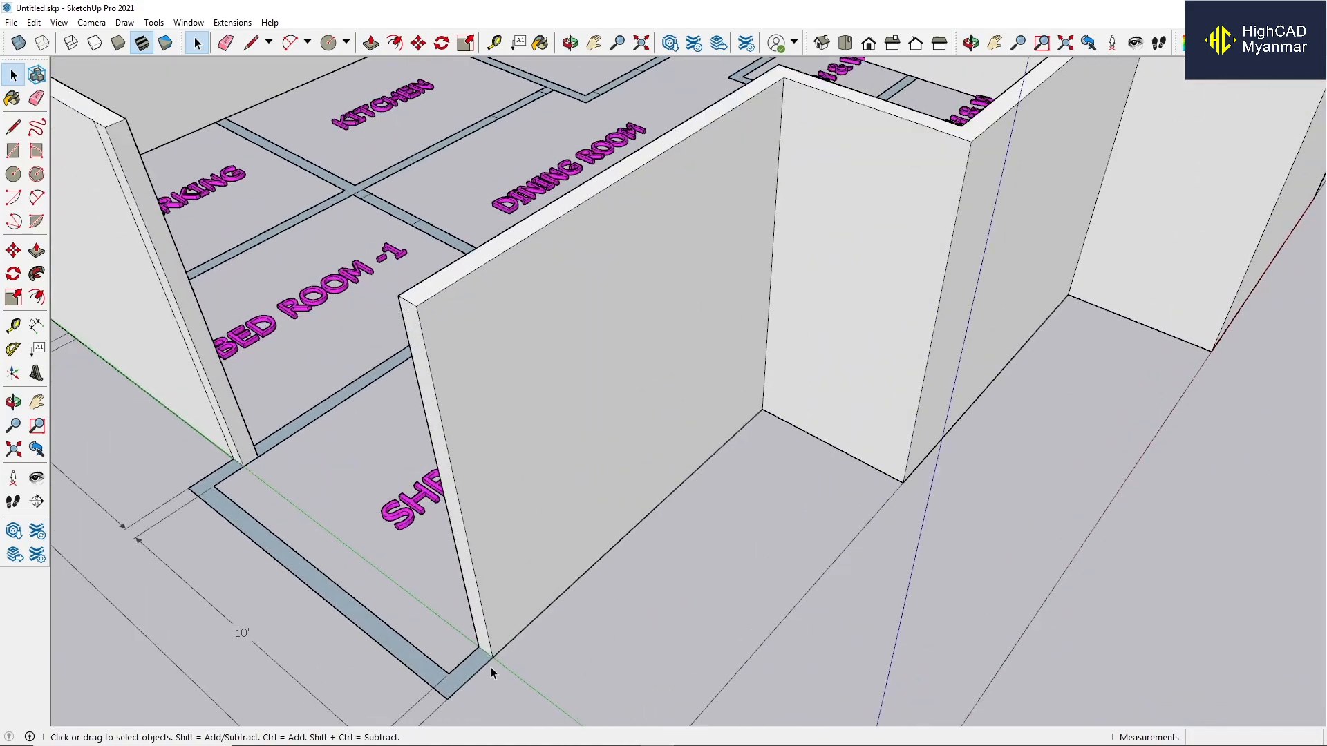
triple_click(478, 666)
scroll(474, 666, "up", 2)
left_click(472, 666)
scroll(471, 667, "down", 1)
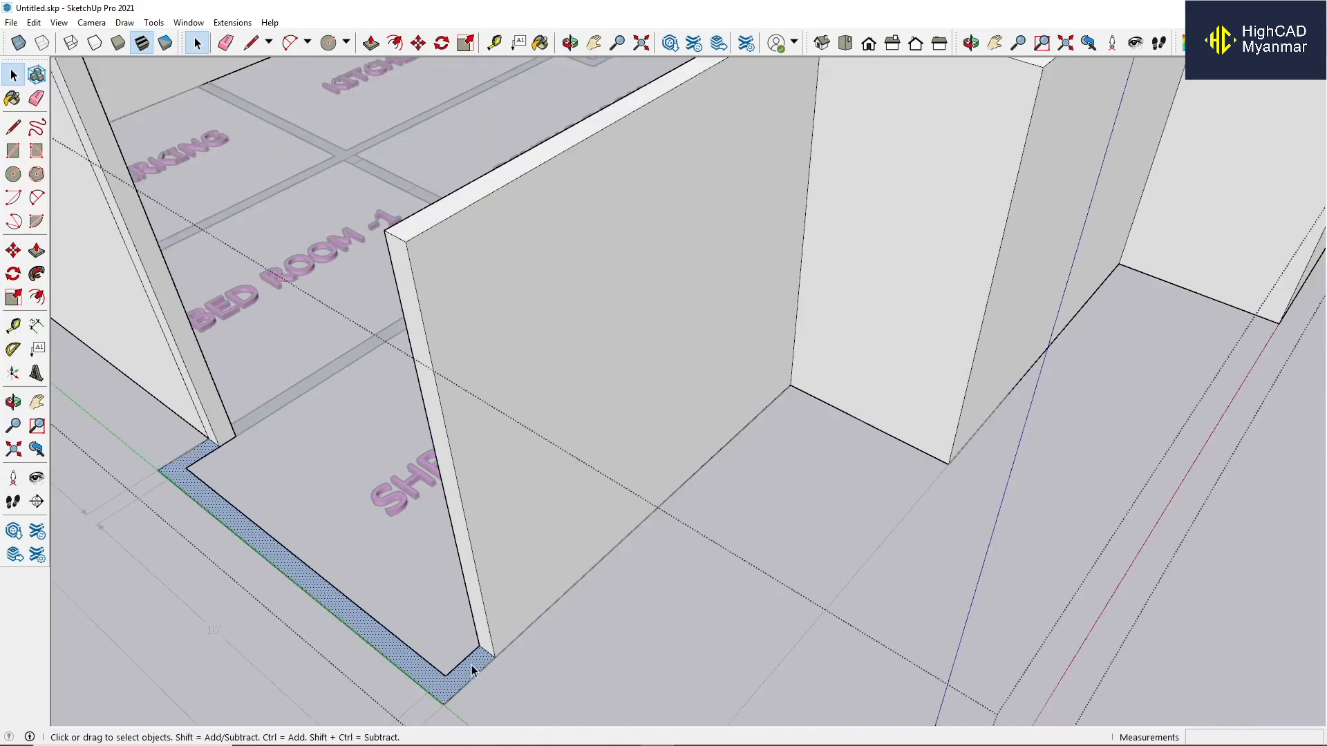
key("p")
left_click(471, 666)
left_click(416, 236)
scroll(424, 283, "down", 3)
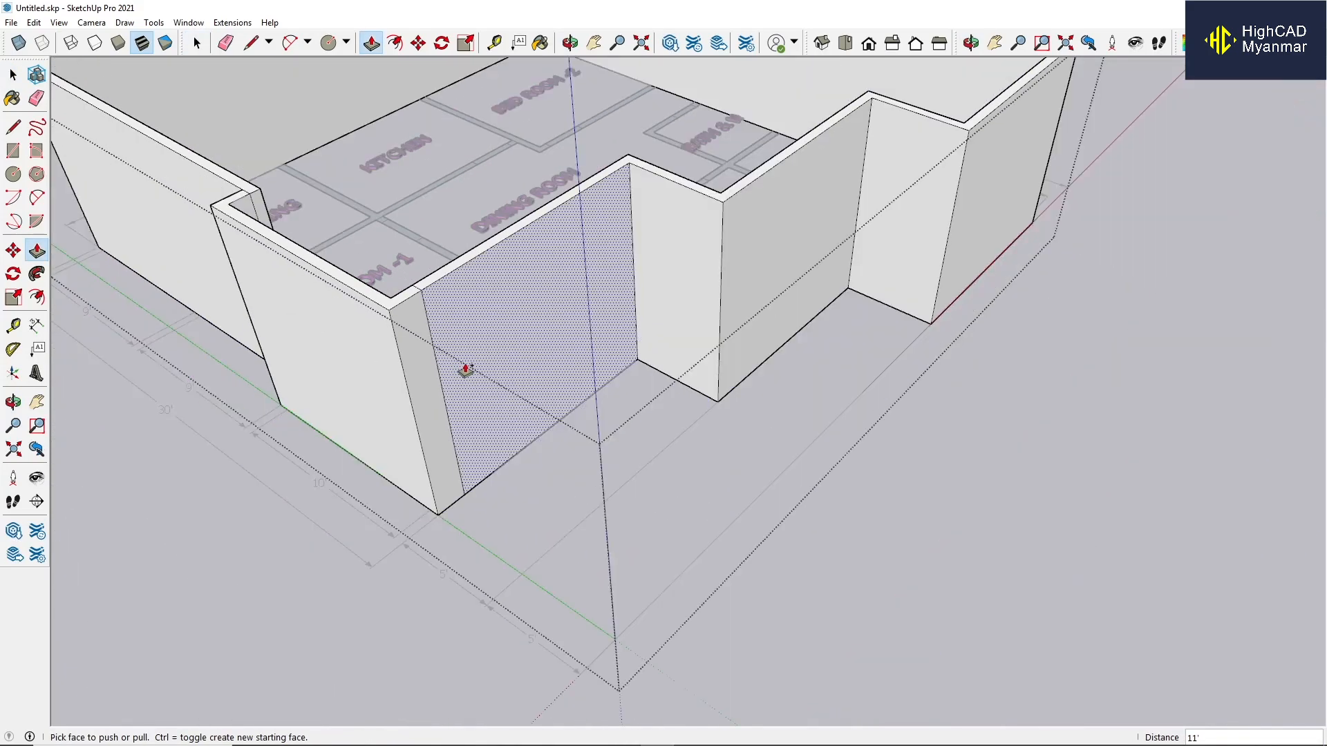
key("space")
Erase the leftover seam edges where the SHRINE ROOM's raised strip joins the other outer walls.
scroll(442, 319, "up", 2)
scroll(442, 314, "down", 2)
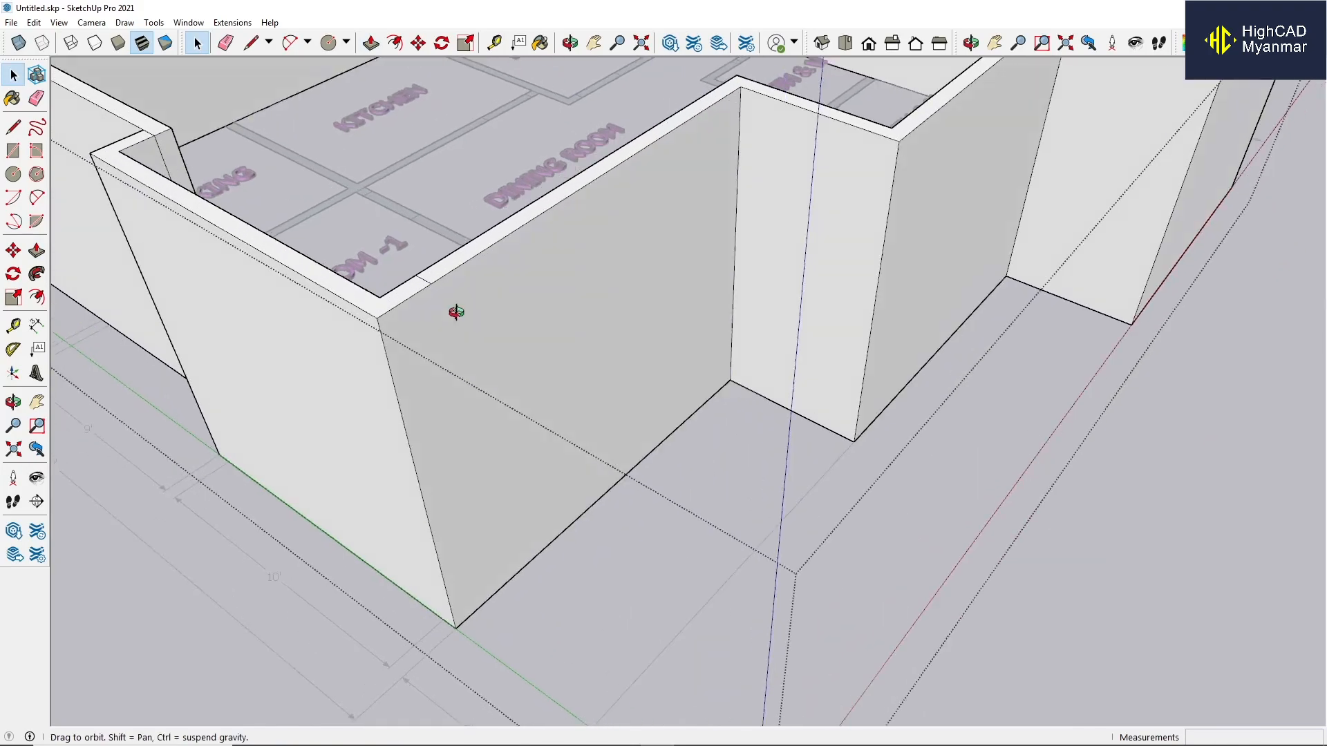
mouse_move(453, 308)
middle_mouse_down()
mouse_move(954, 409)
mouse_move(346, 349)
mouse_move(726, 415)
middle_mouse_up()
scroll(985, 415, "up", 3)
mouse_move(346, 430)
middle_mouse_down()
mouse_move(702, 320)
mouse_move(96, 373)
mouse_move(210, 246)
middle_mouse_up()
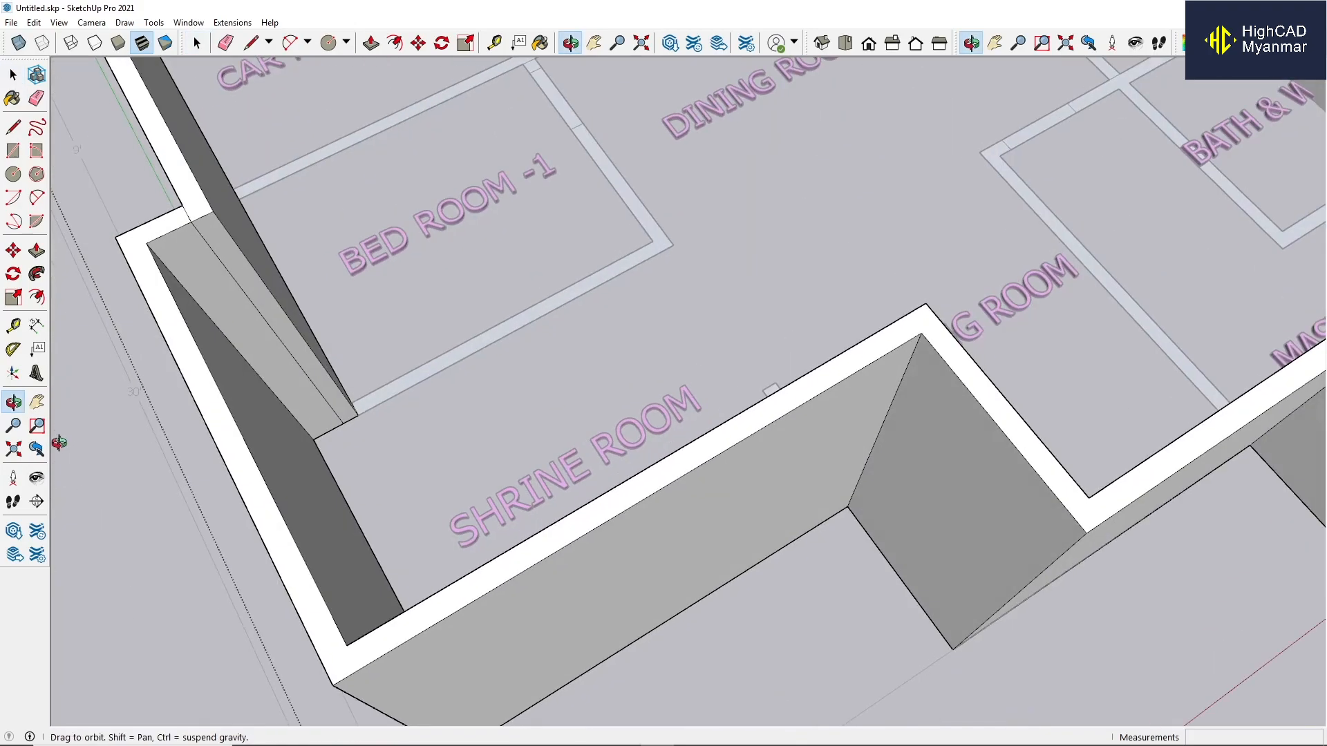
scroll(210, 247, "up", 3)
key("e")
scroll(181, 166, "up", 1)
left_click(178, 172)
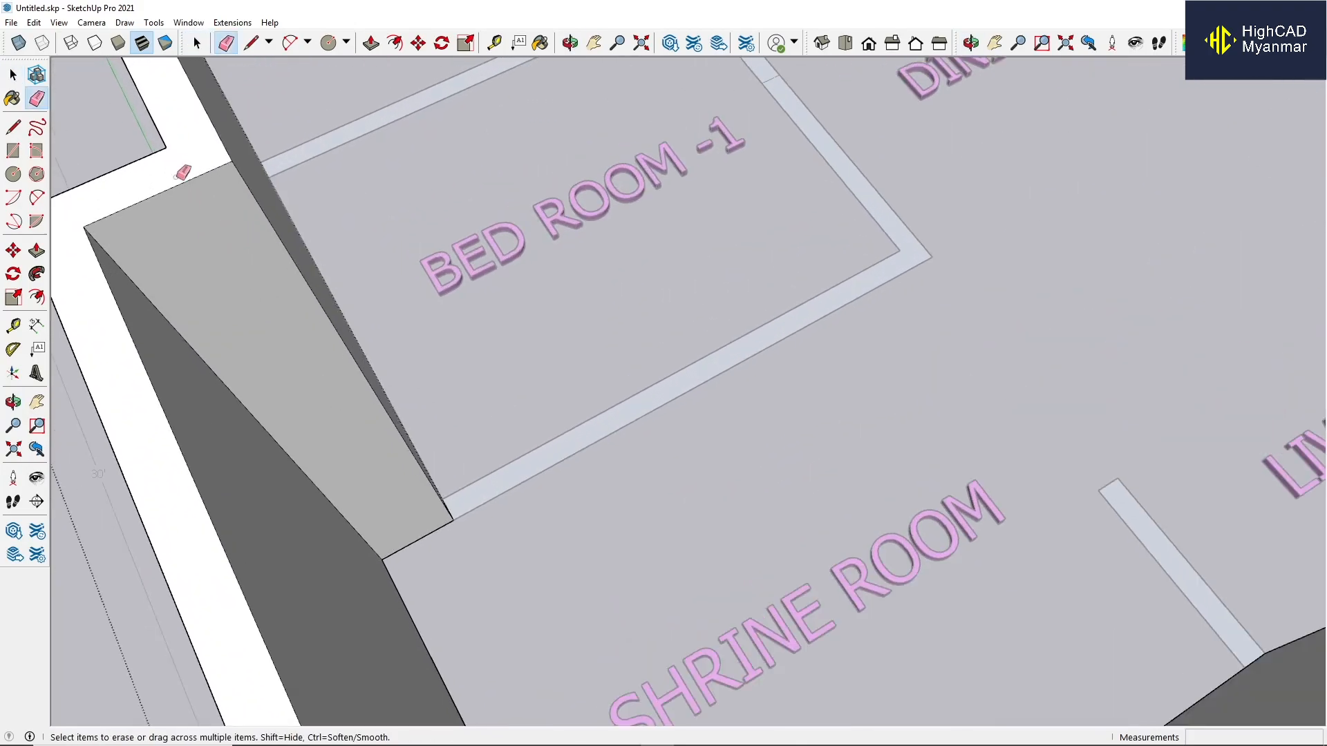
mouse_move(178, 178)
middle_mouse_down()
mouse_move(614, 215)
mouse_move(201, 426)
middle_mouse_up()
scroll(201, 425, "down", 4)
key("space")
key("Escape")
Draw an 11' vertical line up the inner side wall where the partition between BED ROOM -1 and CAR PARKING meets it.
mouse_move(597, 231)
middle_mouse_down()
mouse_move(405, 230)
mouse_move(355, 343)
mouse_move(432, 212)
mouse_move(293, 303)
middle_mouse_up()
scroll(423, 203, "up", 3)
double_click(432, 212)
left_click(433, 213)
scroll(422, 387, "down", 2)
scroll(475, 258, "up", 4)
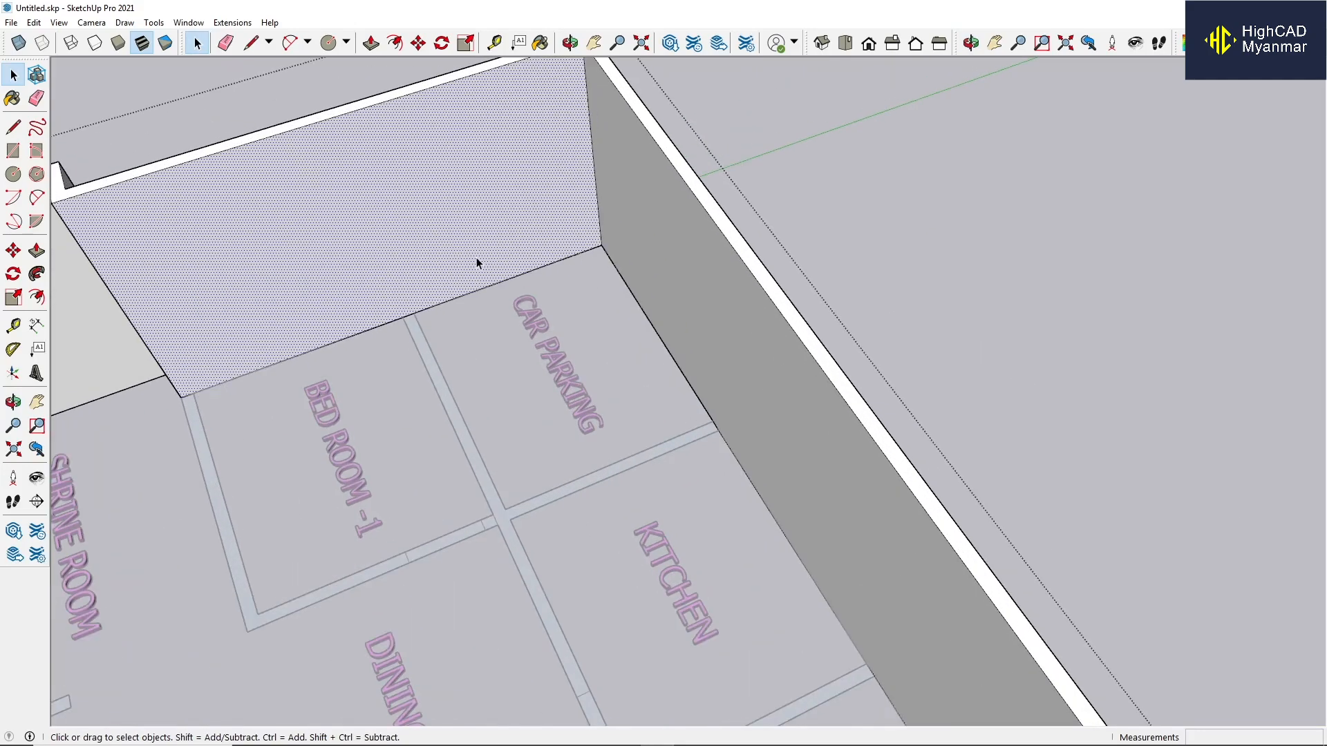
key("l")
left_click(408, 315)
scroll(415, 290, "down", 3)
left_click(353, 145)
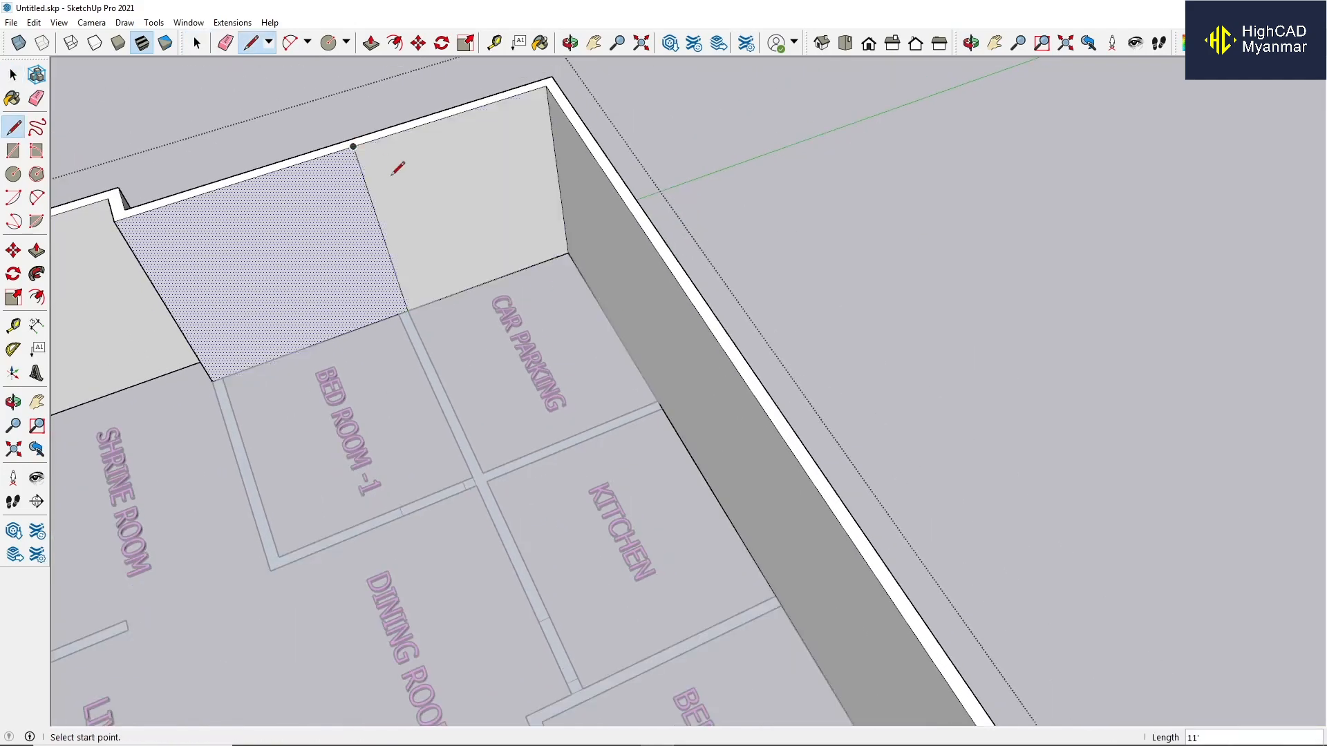
Push the CAR PARKING side wall section through to its outer face and delete the remaining face to open that side.
key("p")
scroll(408, 138, "up", 1)
left_click(376, 188)
left_click(320, 143)
middle_click_drag(320, 142, 610, 181)
scroll(409, 208, "up", 2)
key("space")
left_click_drag(387, 263, 338, 205)
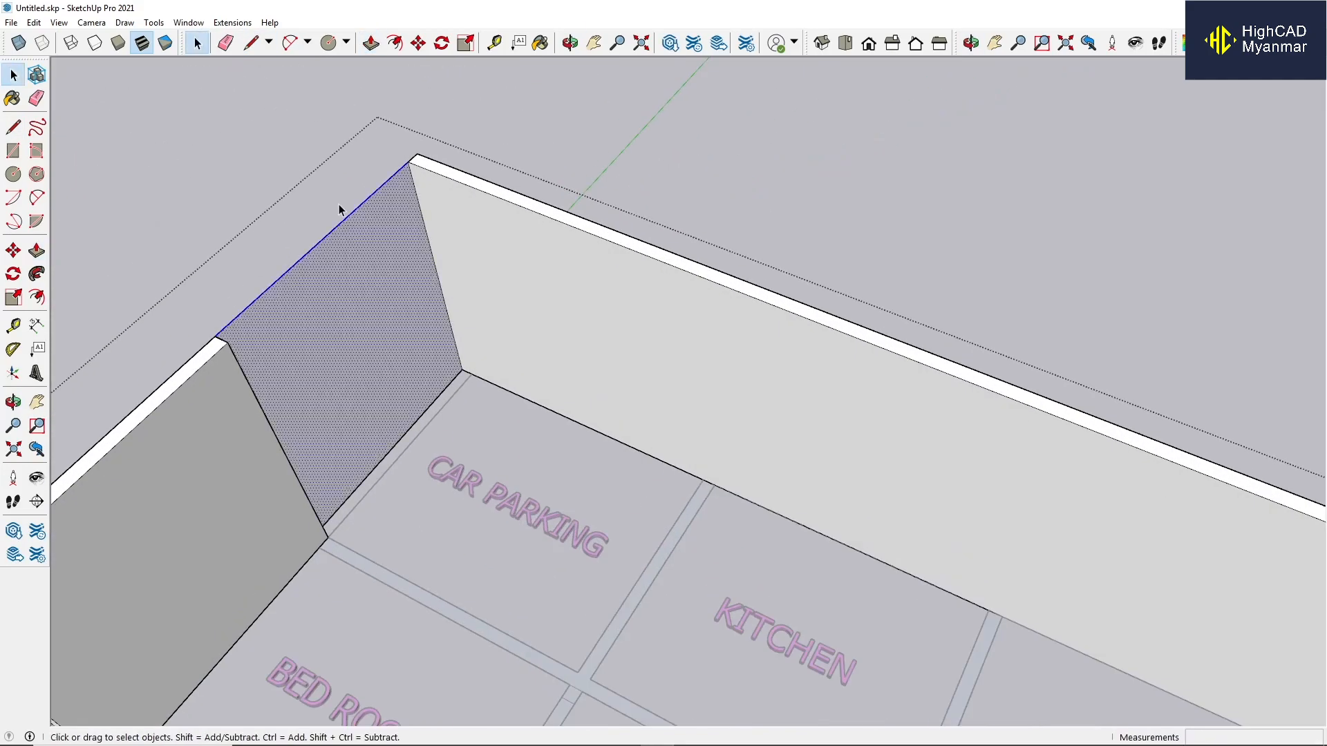
key("Delete")
scroll(442, 378, "up", 1)
left_click(444, 392)
scroll(443, 392, "down", 3)
Select all the flat inner wall faces inside their group and reverse them.
middle_click_drag(444, 392, 788, 568)
scroll(535, 369, "down", 3)
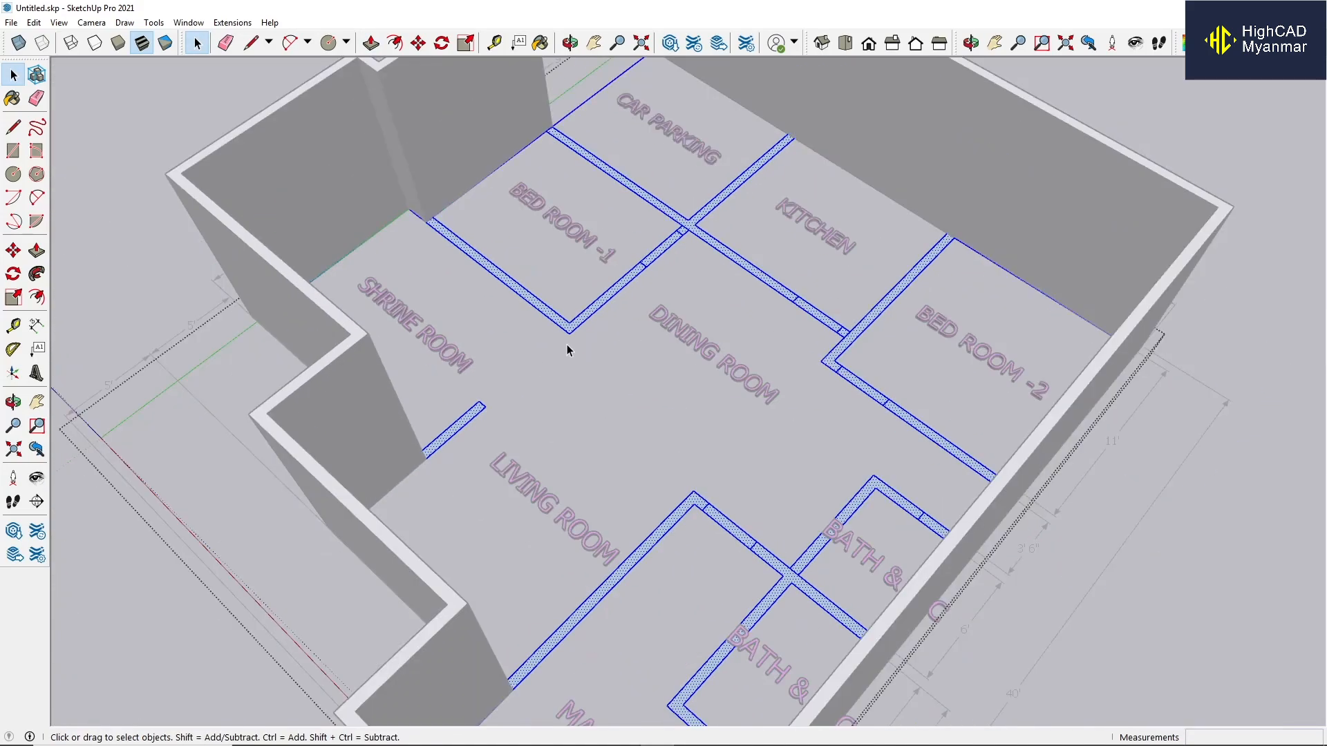
scroll(592, 302, "up", 4)
right_click(594, 297)
left_click(642, 416)
scroll(642, 416, "down", 3)
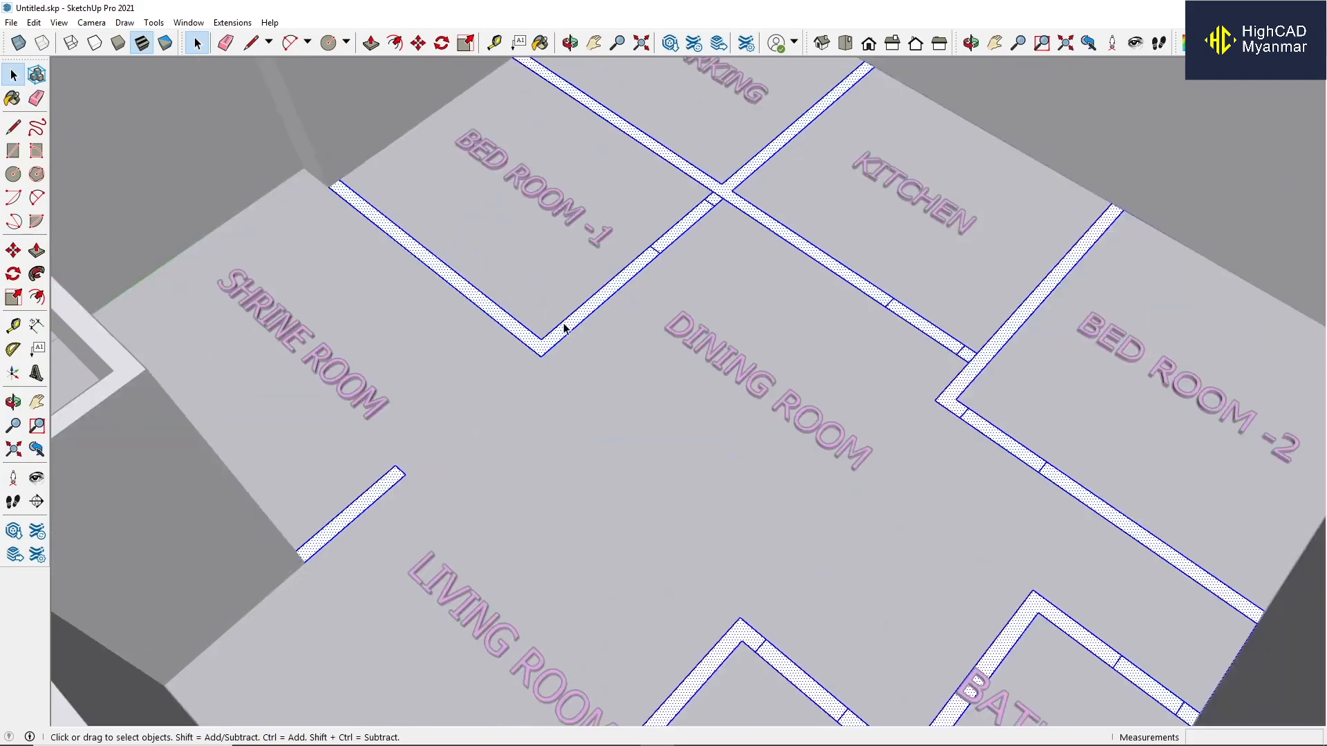
Push/Pull the short partition beside the SHRINE ROOM up to the outer wall's height and repeat the extrusion on the BED ROOM -1 wall.
scroll(652, 365, "down", 2)
scroll(453, 424, "up", 2)
scroll(460, 423, "up", 2)
key("p")
left_click(461, 420)
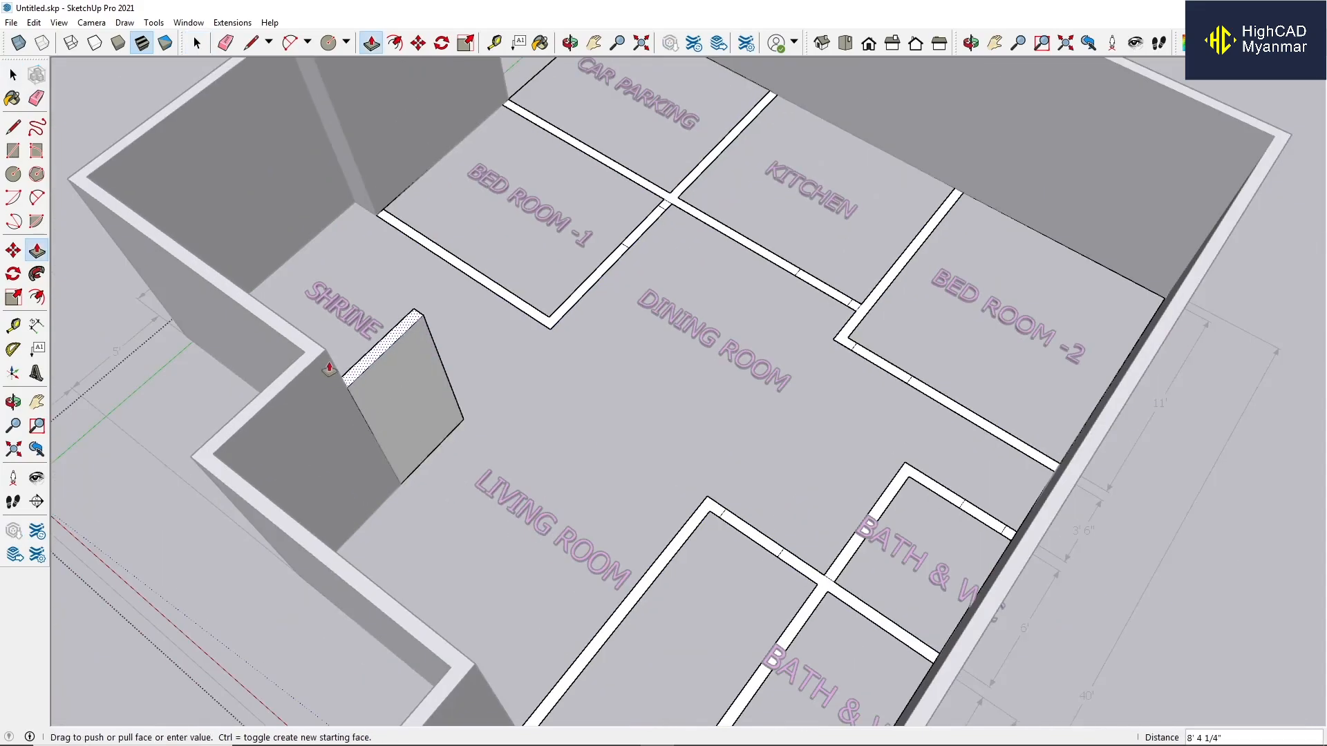
left_click(325, 353)
scroll(470, 290, "up", 1)
double_click(529, 318)
scroll(414, 346, "down", 1)
Repeat the same extrusion on the crossing CAR PARKING and KITCHEN partitions and the short wall pieces beside their door gaps.
scroll(671, 206, "up", 4)
scroll(674, 207, "up", 2)
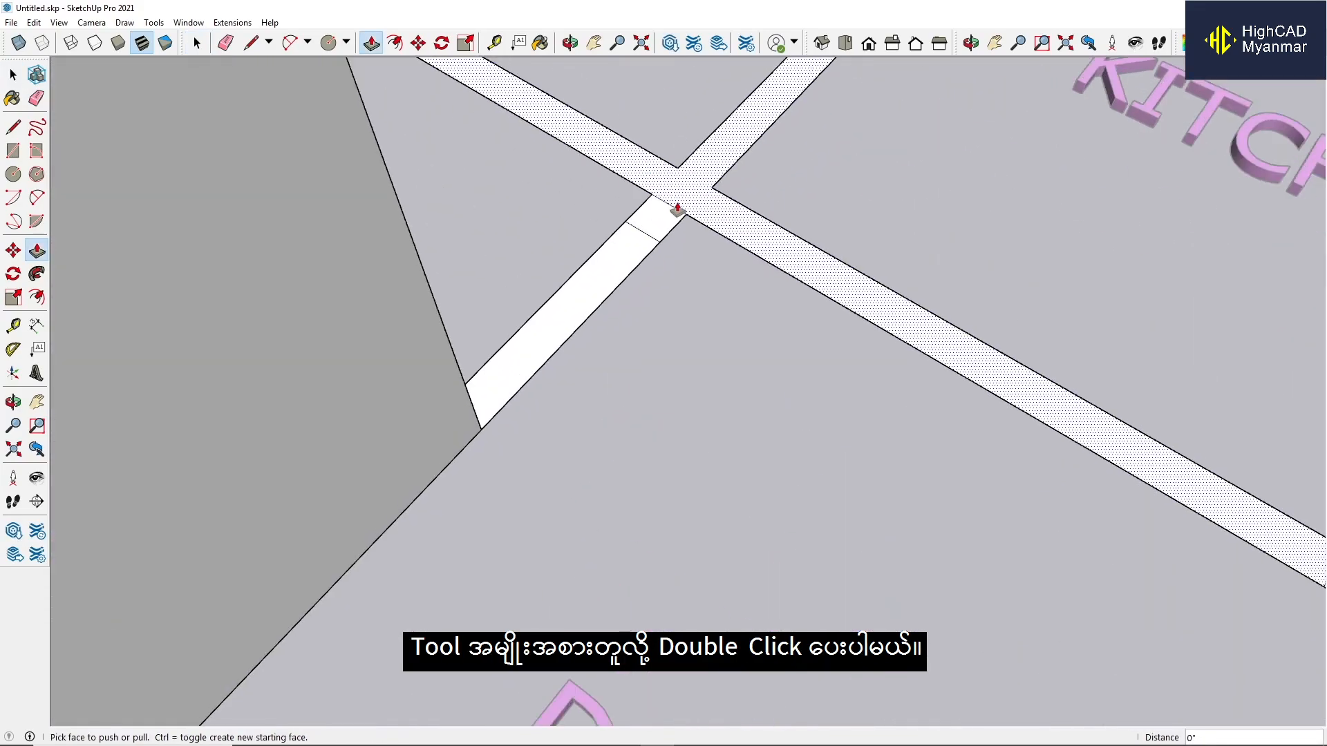
double_click(703, 209)
scroll(628, 349, "down", 3)
scroll(776, 439, "up", 5)
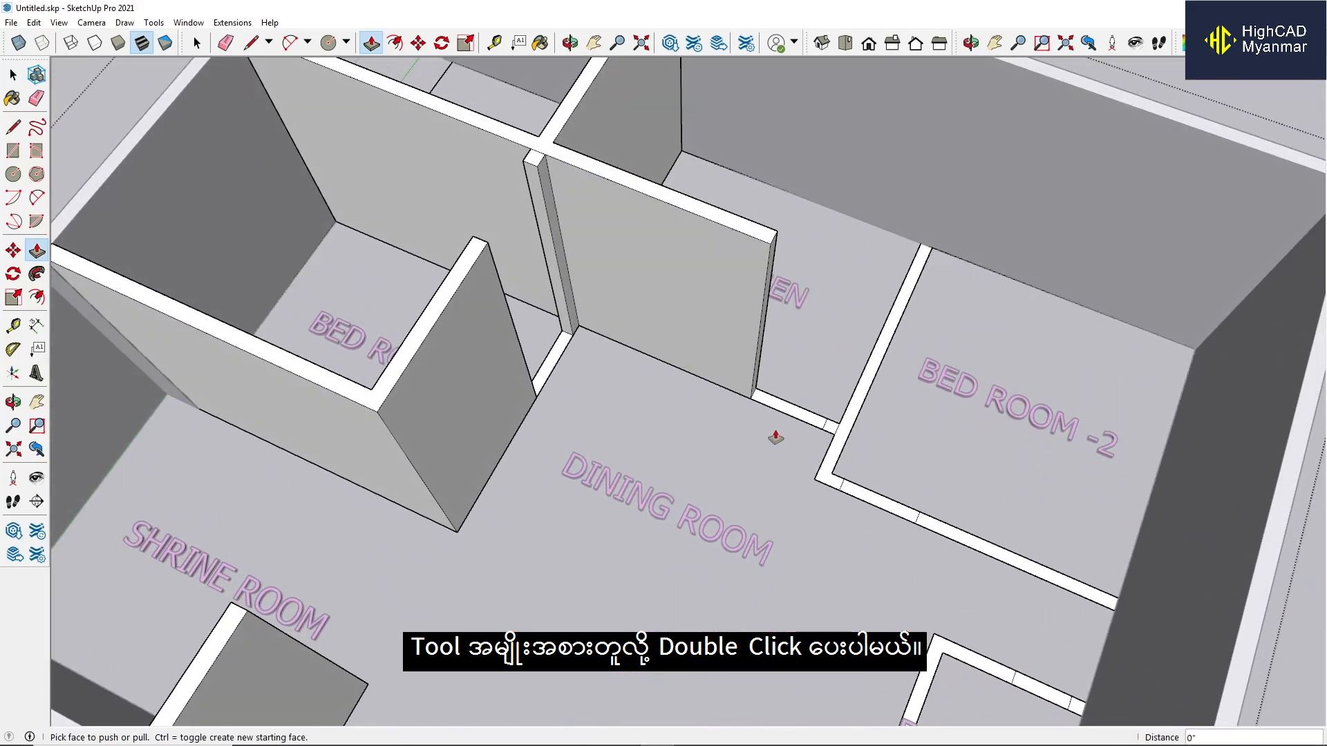
scroll(864, 388, "up", 1)
double_click(862, 391)
scroll(696, 412, "down", 4)
Repeat the same extrusion on the KITCHEN-side wall of BED ROOM -2 and its wall facing the DINING ROOM, leaving the door gap flat.
middle_click_drag(657, 442, 625, 484)
scroll(765, 347, "up", 3)
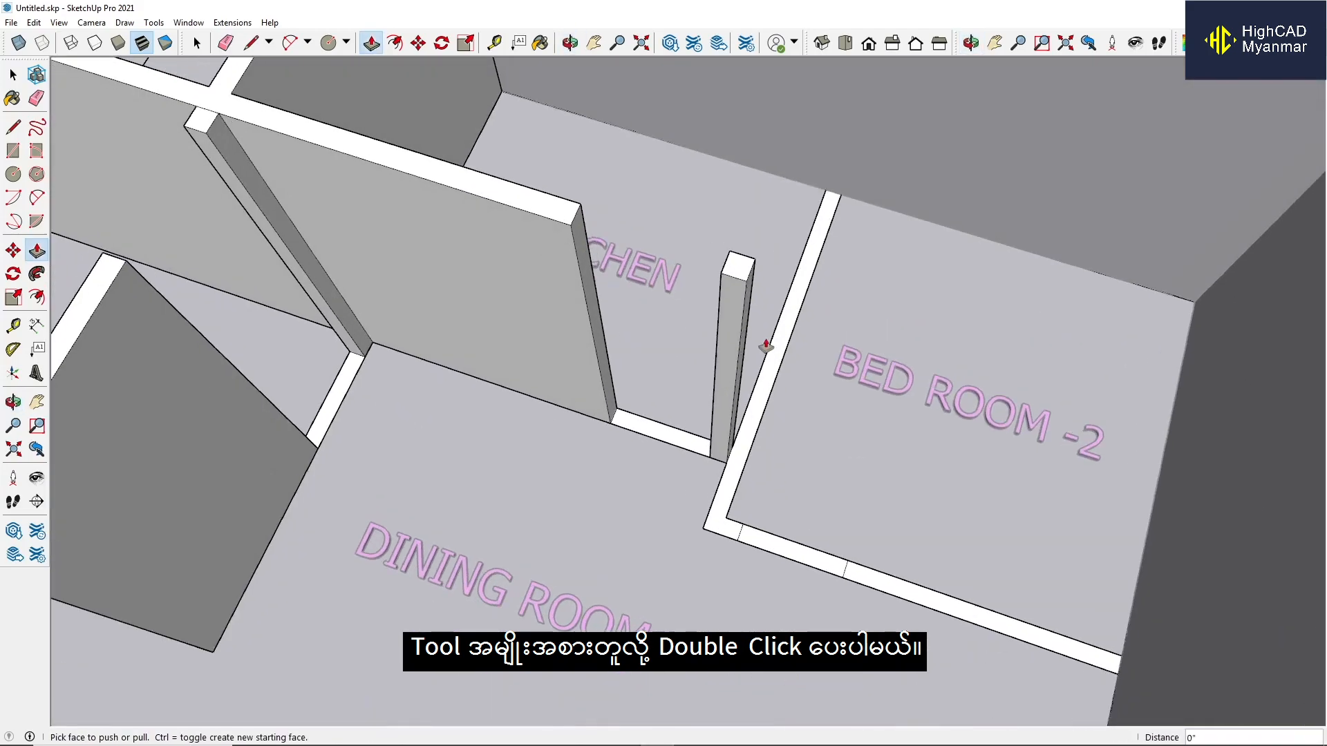
double_click(784, 337)
scroll(784, 337, "down", 1)
middle_click_drag(864, 567, 996, 429)
scroll(898, 495, "up", 1)
double_click(891, 533)
scroll(892, 533, "down", 4)
Repeat the same Push/Pull extrusion on the BED ROOM -2 walls and the partitions enclosing the two BATH & WC rooms, leaving the door gaps flat.
scroll(871, 470, "up", 3)
double_click(857, 464)
scroll(764, 400, "down", 3)
scroll(801, 607, "up", 4)
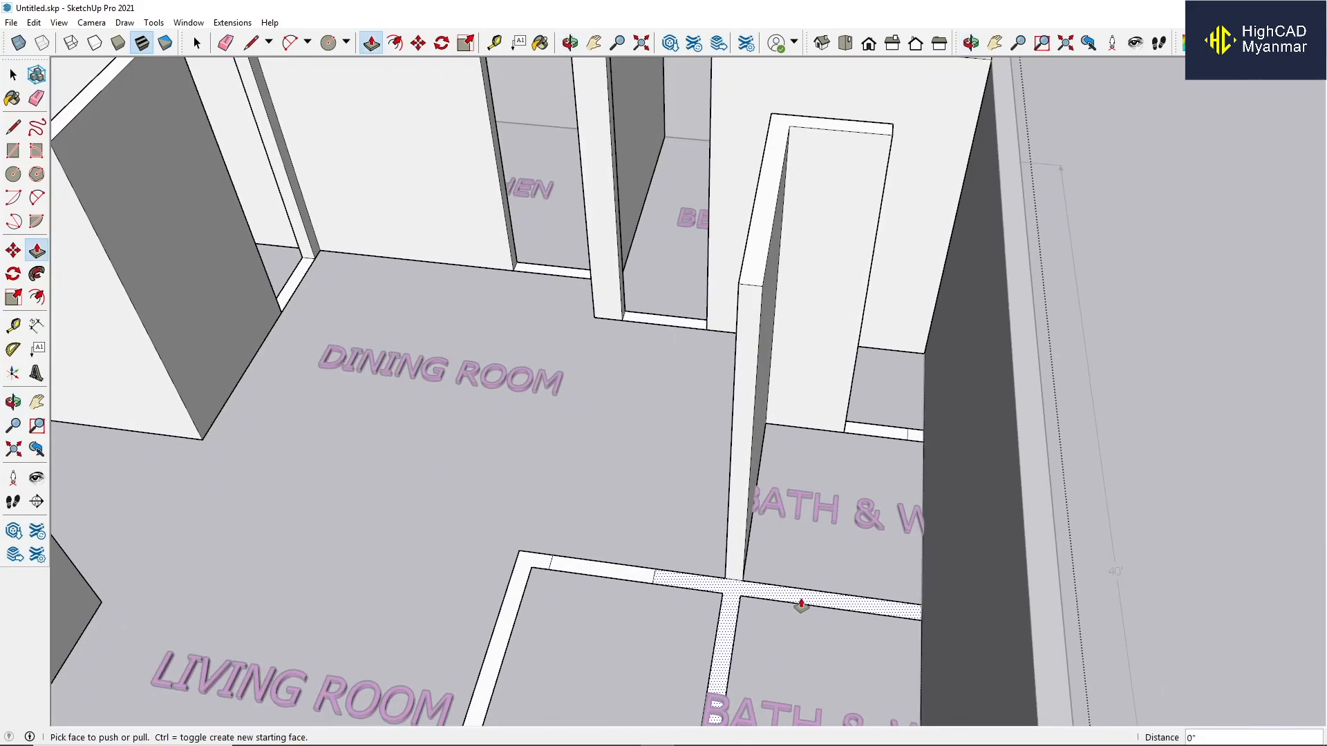
double_click(768, 592)
scroll(795, 469, "down", 3)
middle_click_drag(587, 622, 618, 672)
scroll(619, 672, "up", 2)
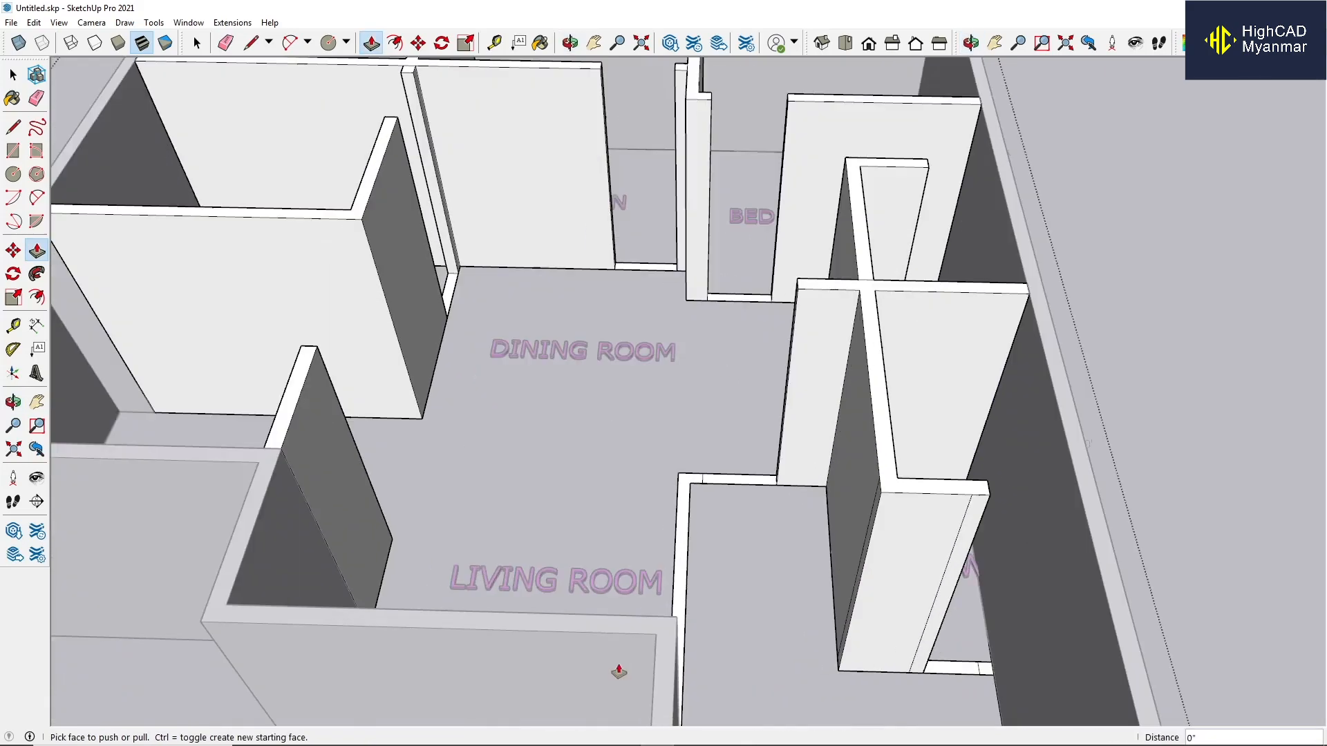
Repeat the same extrusion on the wall between LIVING ROOM and MASTER BED and the short wall pieces beside the MASTER BED door gaps.
scroll(770, 495, "down", 3)
scroll(830, 515, "up", 5)
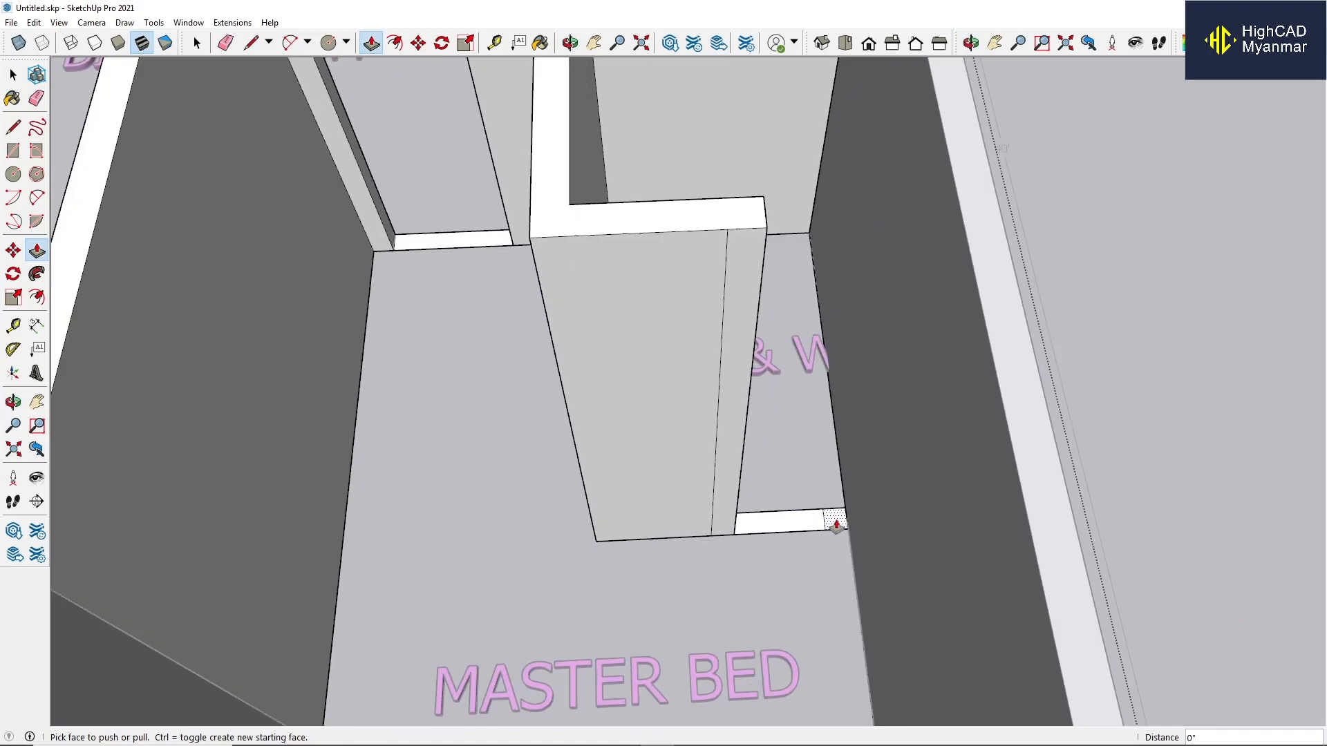
middle_click_drag(838, 525, 658, 501)
scroll(839, 495, "down", 3)
middle_click_drag(838, 495, 877, 281)
scroll(788, 376, "up", 5)
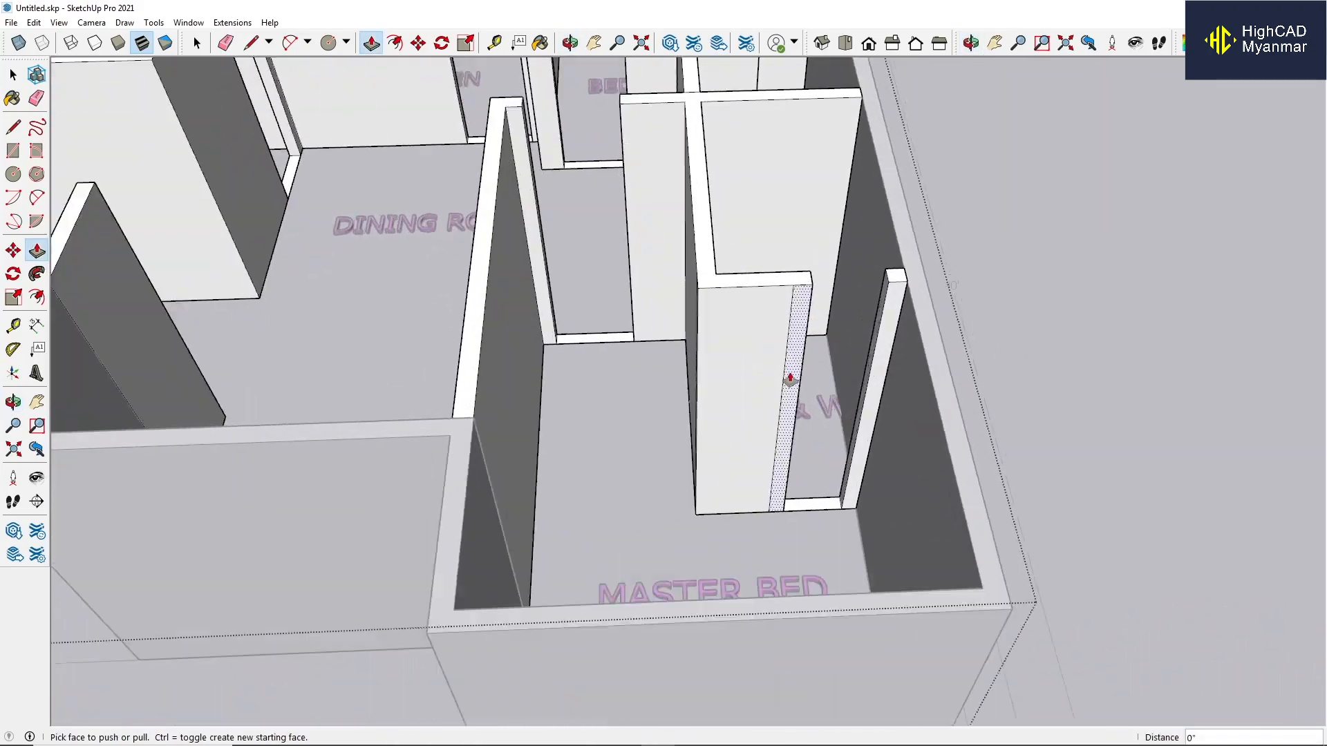
Erase the stray vertical seam on the bathroom wall facing MASTER BED.
scroll(781, 418, "up", 1)
key("e")
left_click(784, 374)
scroll(737, 470, "down", 4)
Select the six flat door-gap faces of BED ROOM -1, KITCHEN, BED ROOM -2, MASTER BED and both BATH & WC rooms.
key("space")
middle_click_drag(741, 472, 553, 443)
scroll(525, 332, "up", 4)
left_click(504, 318)
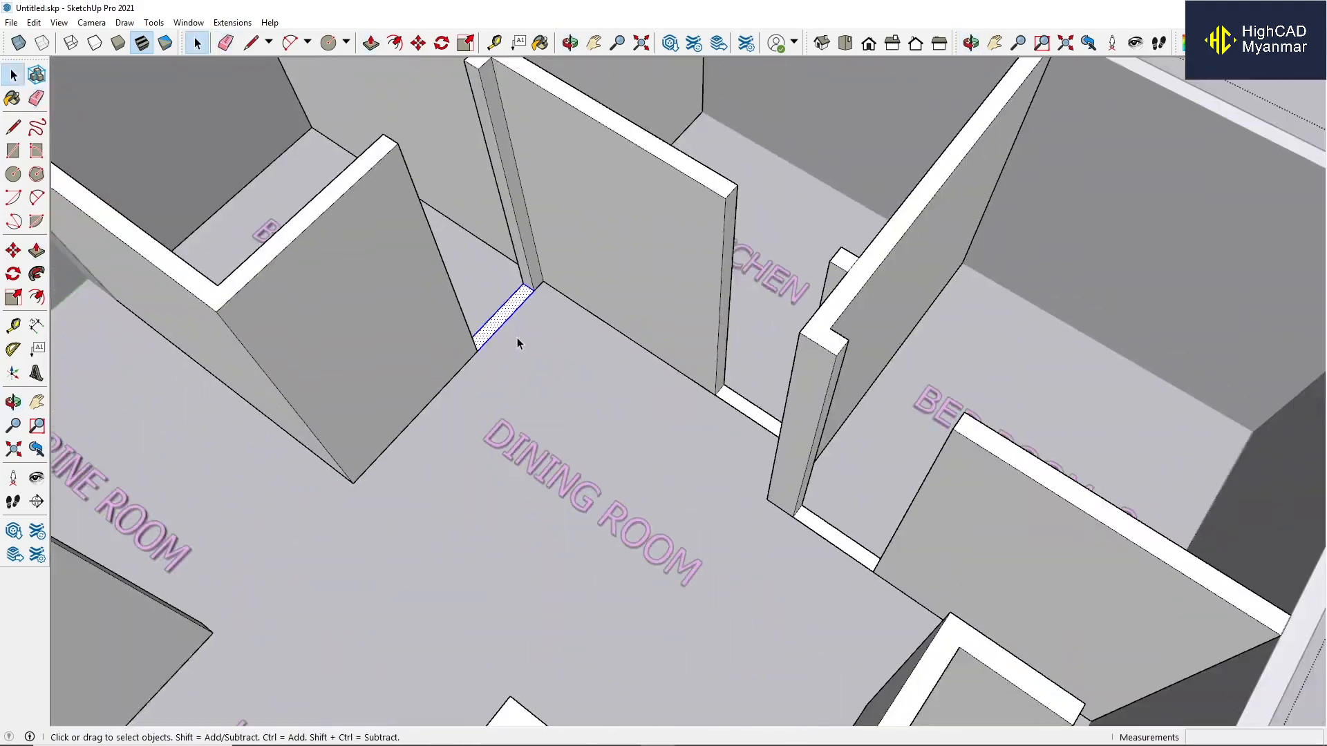
scroll(510, 346, "down", 2)
scroll(747, 495, "up", 2)
left_click(748, 504, "ctrl")
scroll(676, 369, "up", 2)
left_click(665, 375, "ctrl")
scroll(674, 359, "down", 2)
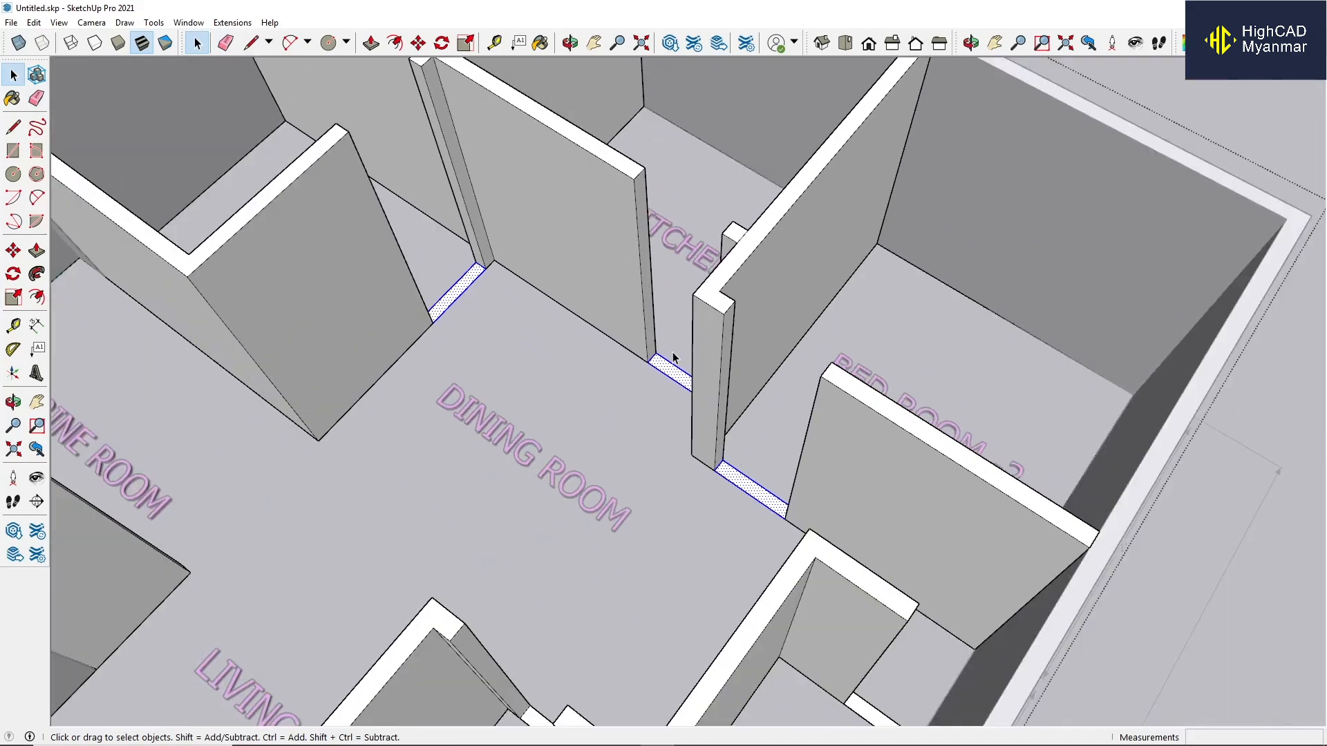
middle_click_drag(674, 359, 953, 497)
left_click(963, 537, "ctrl")
scroll(934, 511, "down", 2)
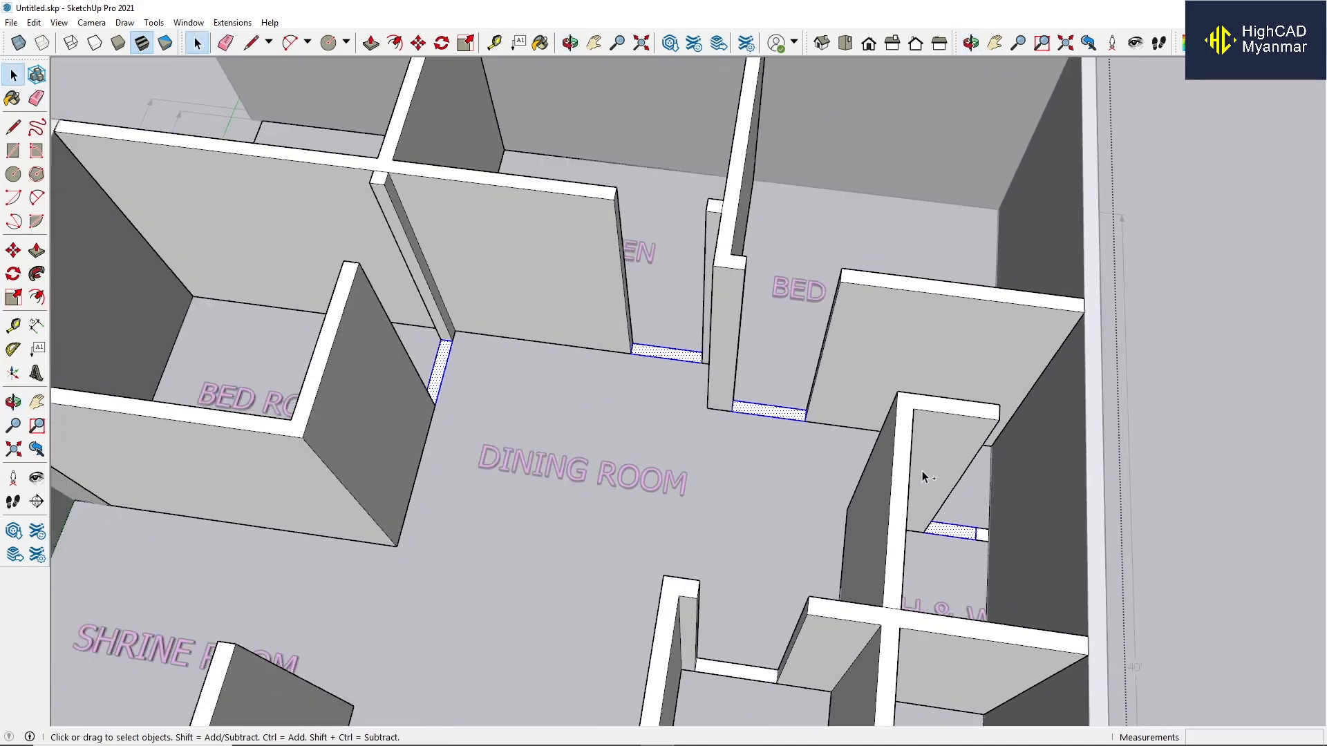
scroll(767, 629, "up", 2)
left_click(755, 632, "ctrl")
scroll(637, 441, "down", 3)
scroll(641, 437, "down", 3)
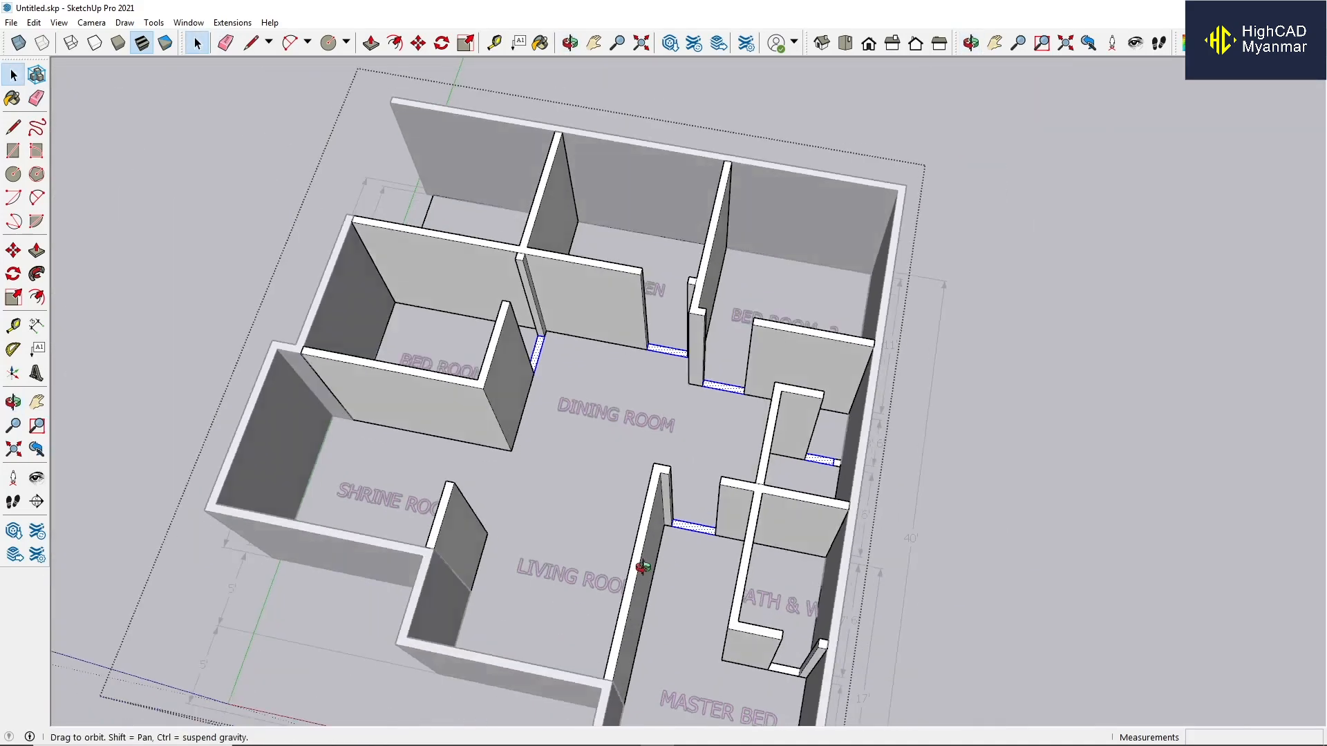
scroll(761, 579, "up", 3)
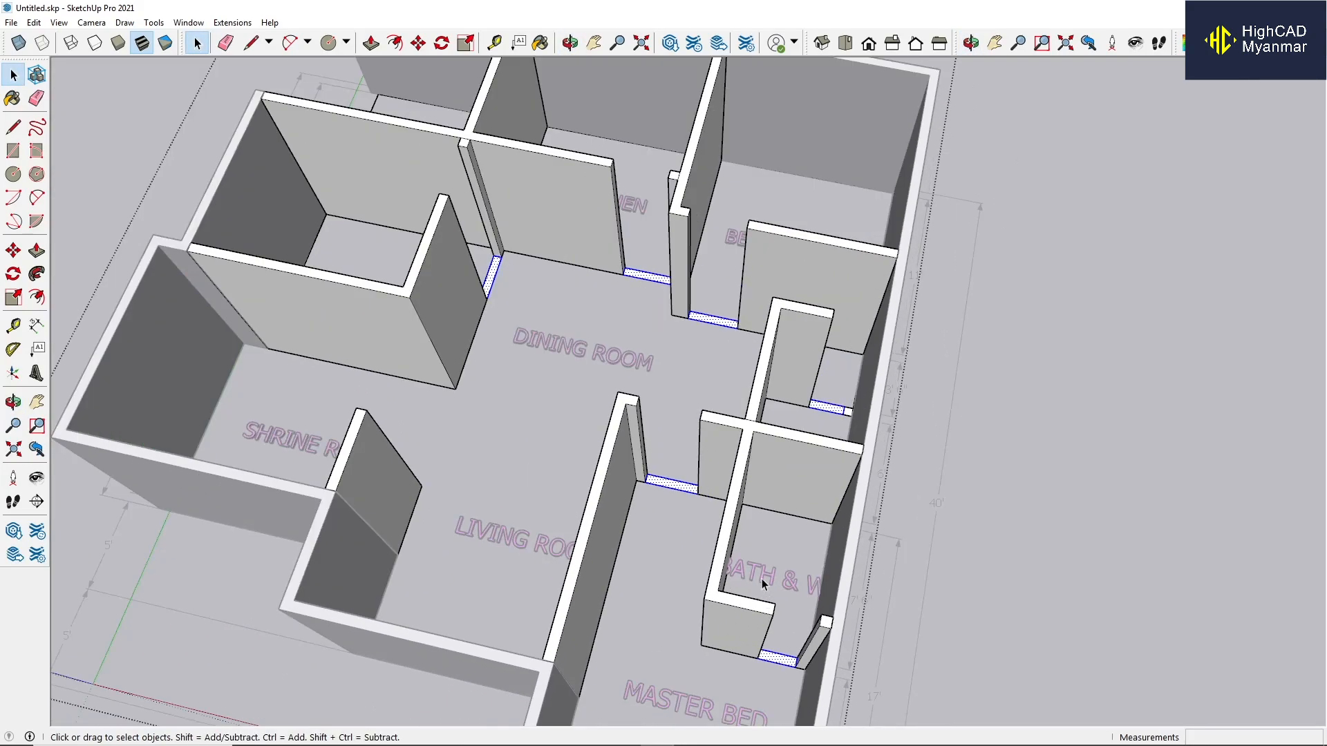
Copy the selected door-gap faces straight up to the top of the inner walls.
scroll(762, 578, "down", 3)
middle_click_drag(646, 456, 599, 530)
scroll(626, 374, "up", 2)
middle_click_drag(667, 324, 705, 321)
scroll(705, 320, "up", 4)
key("m")
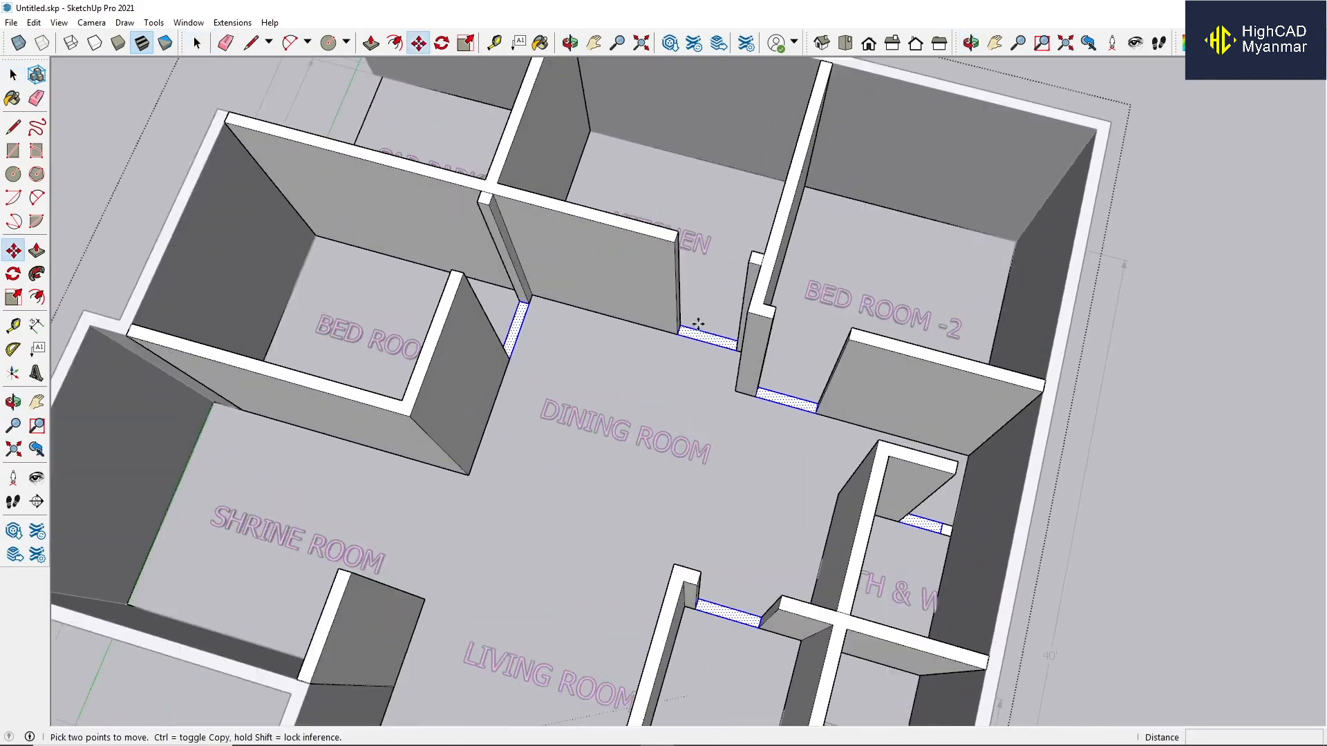
key("ctrl")
left_click(684, 326)
left_click(663, 198)
scroll(663, 198, "down", 2)
middle_click_drag(663, 200, 486, 163)
key("space")
scroll(486, 163, "down", 4)
scroll(512, 159, "up", 3)
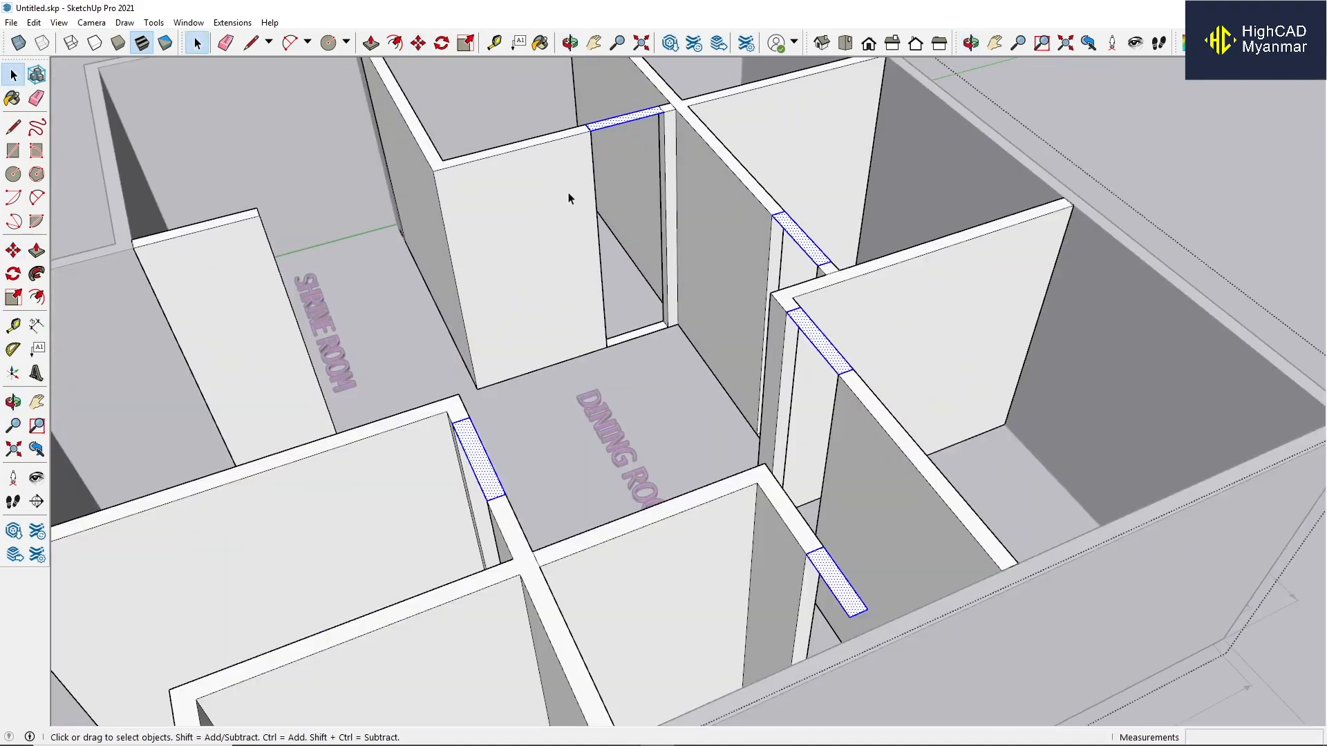
Close and reopen the inner wall group, and Push/Pull the copied face above the BED ROOM -1 door down 4'.
scroll(569, 194, "down", 2)
middle_click_drag(569, 194, 815, 321)
scroll(760, 311, "down", 2)
left_click(1152, 430)
scroll(636, 259, "up", 5)
middle_click_drag(636, 259, 474, 142)
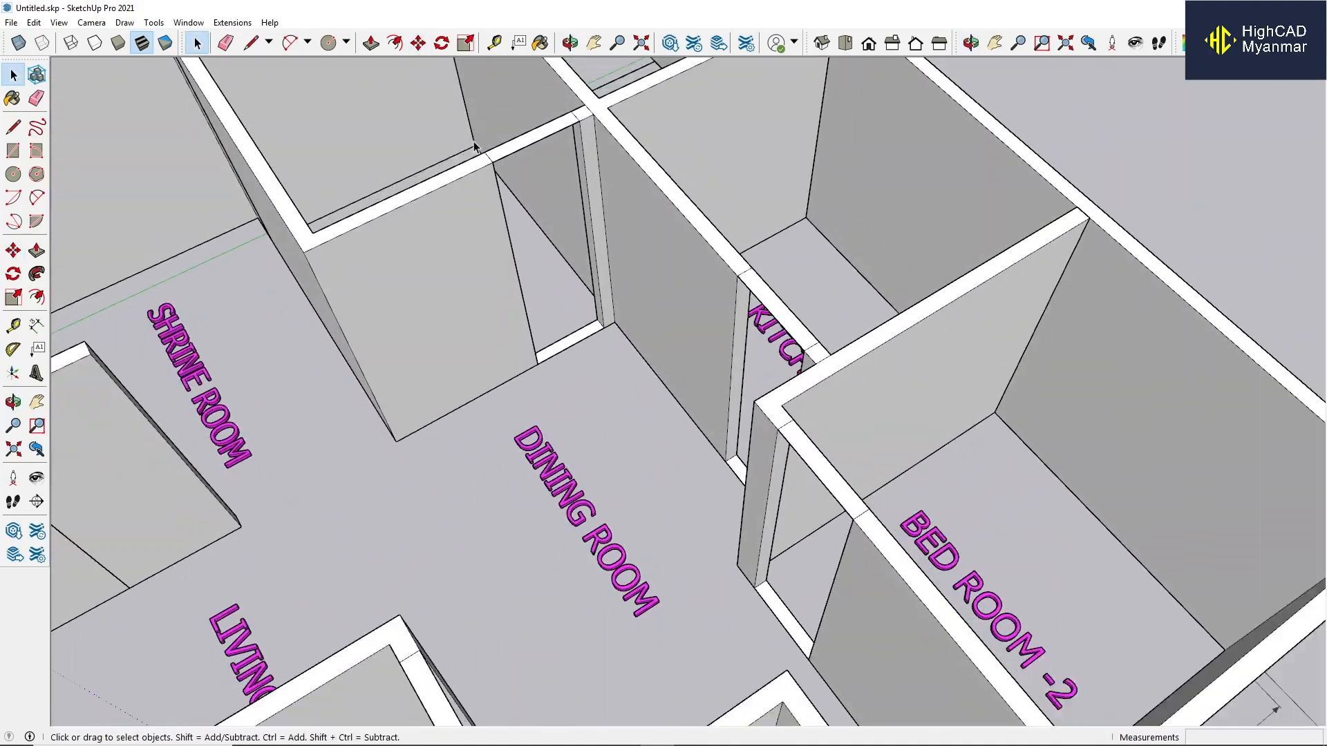
scroll(512, 176, "up", 3)
scroll(474, 253, "down", 4)
left_click(459, 257)
double_click(459, 257)
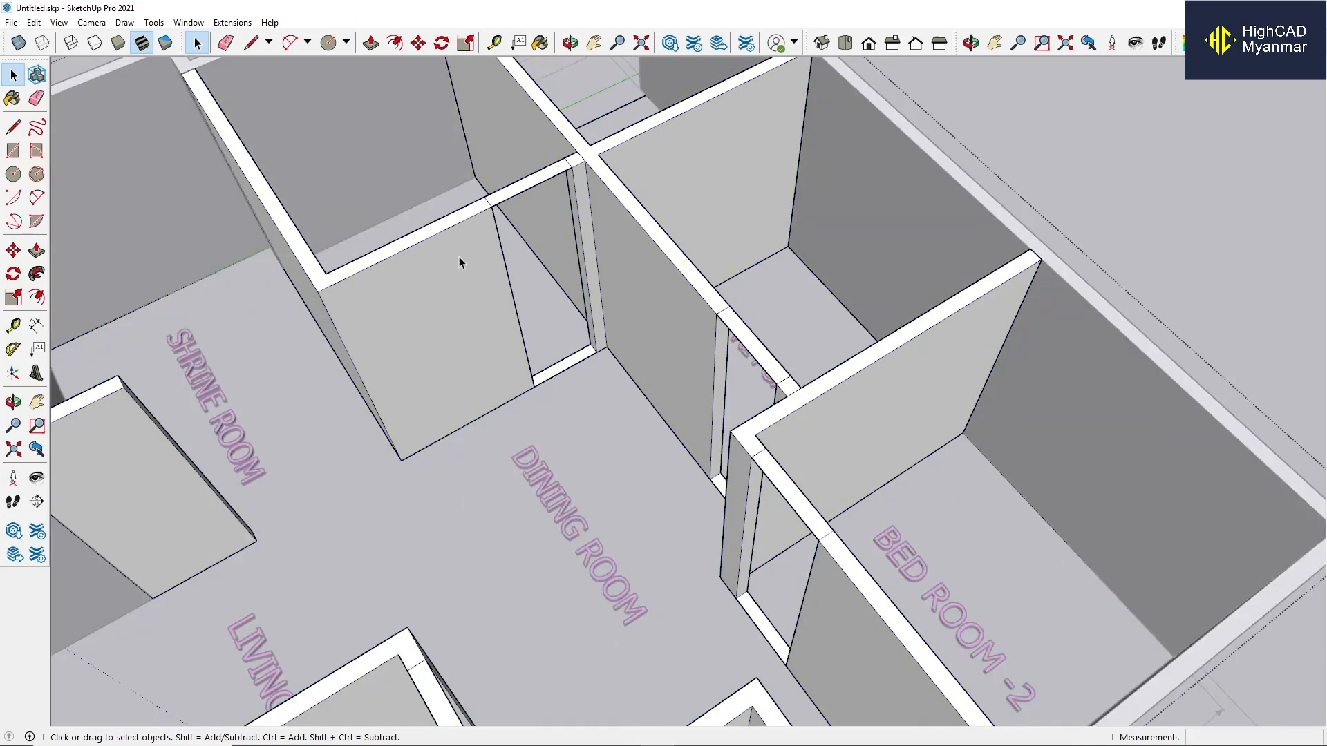
key("p")
scroll(509, 201, "up", 2)
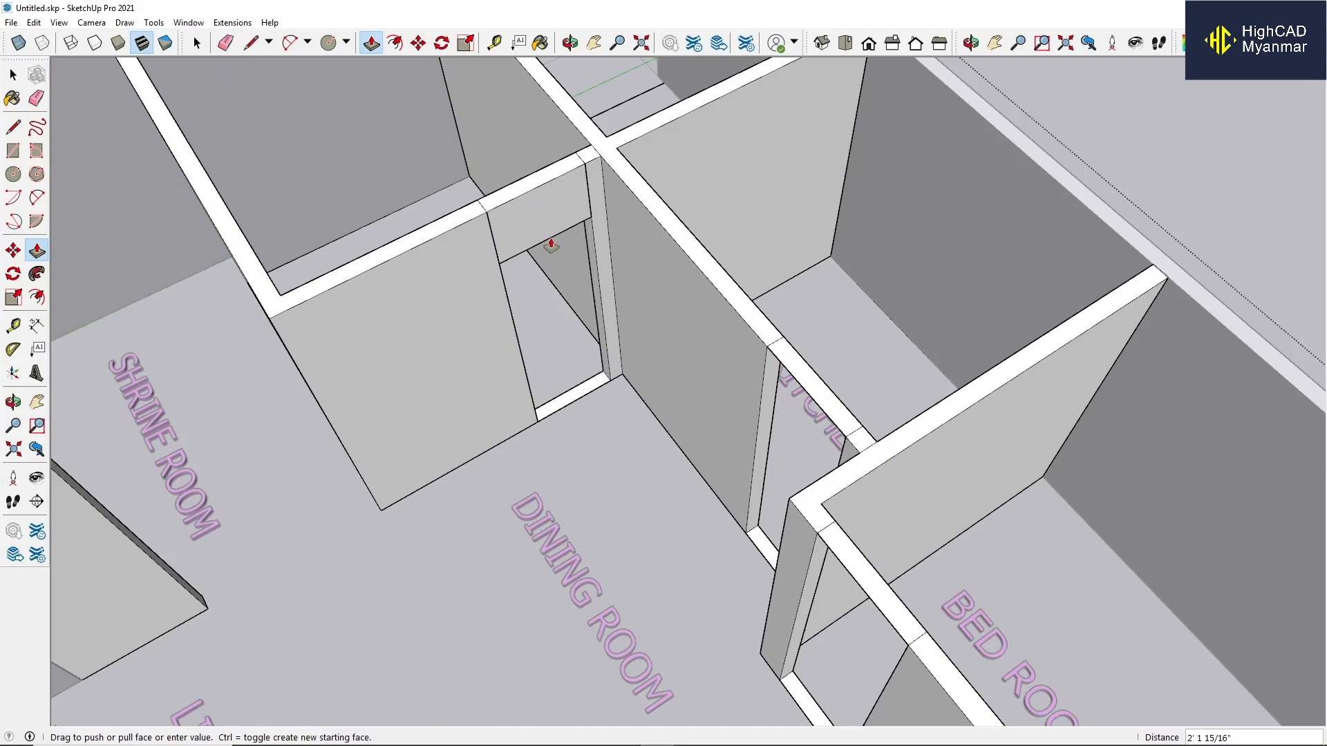
scroll(551, 244, "down", 2)
middle_click_drag(567, 290, 819, 373)
scroll(806, 287, "up", 3)
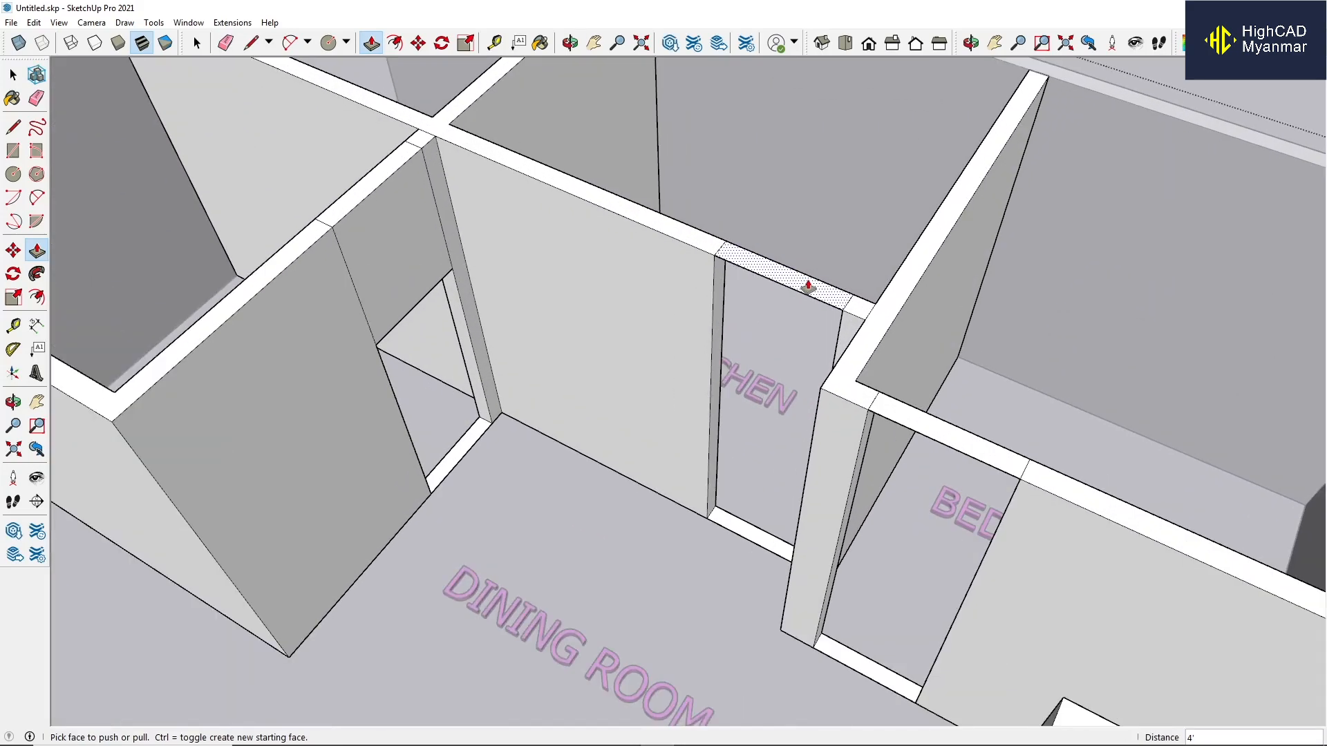
Repeat the 4' downward Push/Pull on the copied faces above the KITCHEN, BED ROOM -2 and MASTER BED doors.
double_click(806, 288)
scroll(802, 297, "down", 2)
middle_click_drag(788, 421, 968, 445)
scroll(889, 326, "up", 1)
double_click(889, 323)
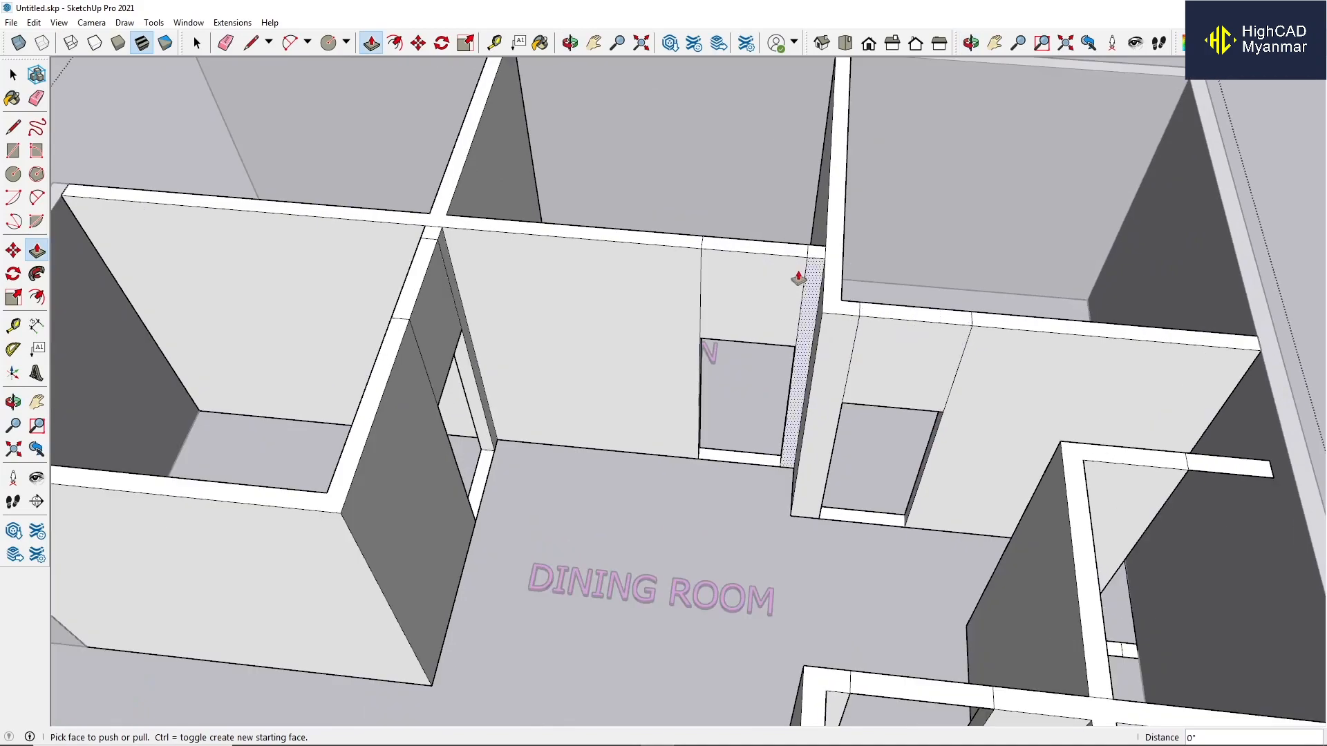
scroll(691, 279, "down", 3)
middle_click_drag(629, 435, 574, 449)
scroll(732, 449, "up", 2)
double_click(739, 429)
scroll(578, 391, "down", 4)
scroll(820, 542, "up", 3)
middle_click_drag(578, 392, 915, 454)
Push/Pull the face above the MASTER BED bathroom door down 4' 6" and repeat it above the other BATH & WC door.
scroll(915, 454, "up", 1)
scroll(878, 484, "up", 1)
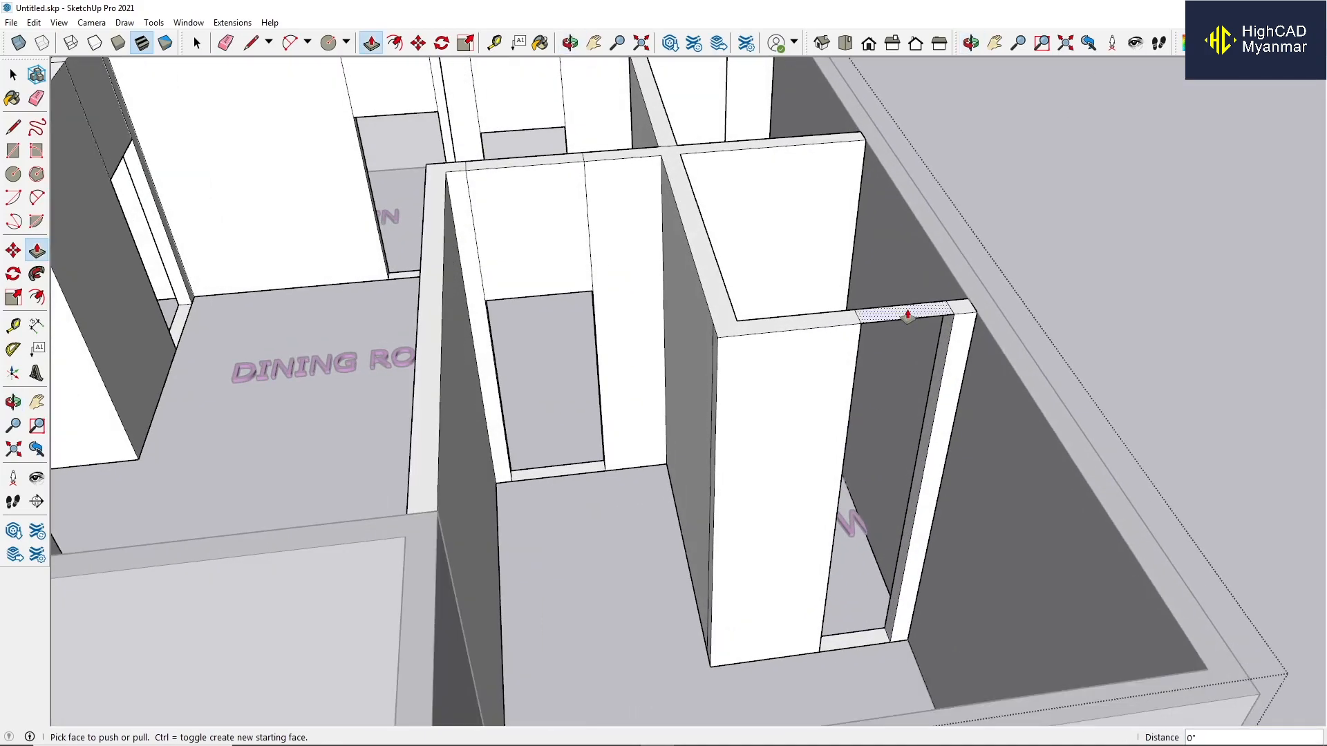
key("Return")
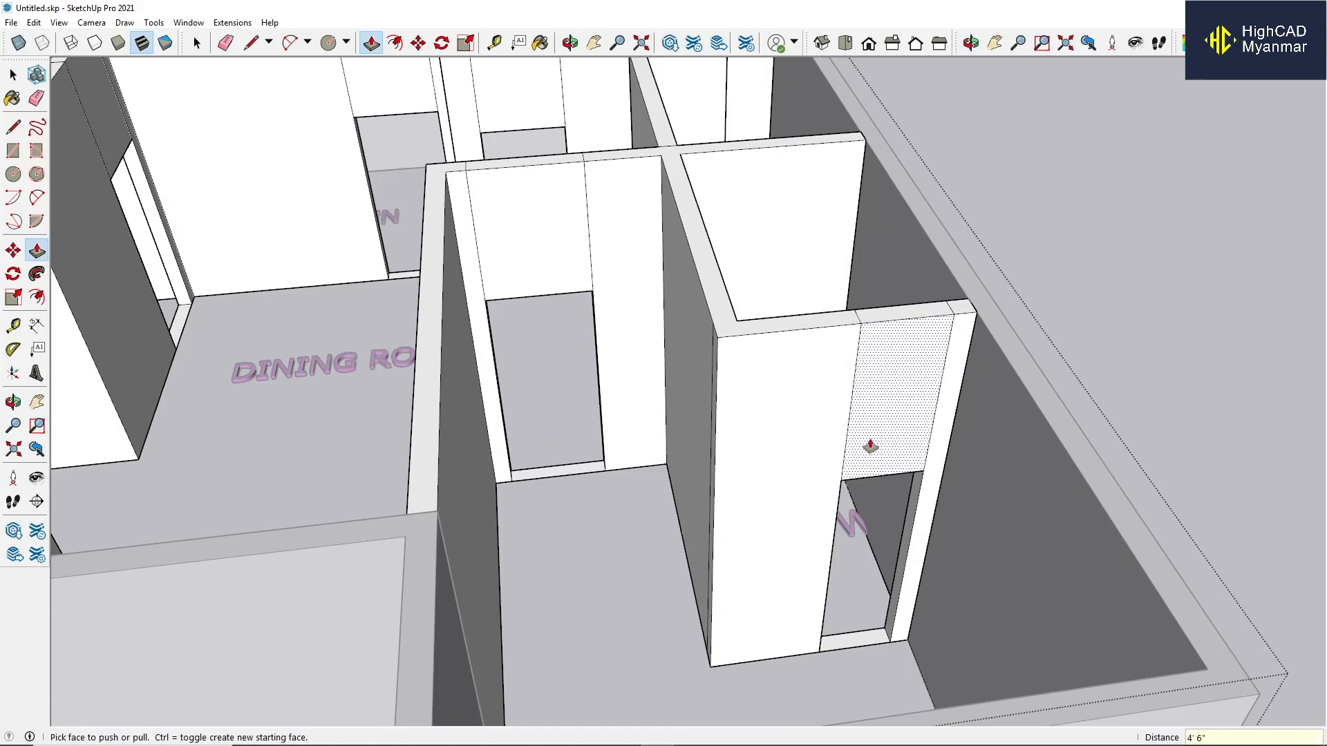
scroll(871, 446, "down", 3)
middle_click_drag(750, 338, 773, 415)
scroll(829, 290, "up", 1)
double_click(779, 185)
scroll(773, 282, "down", 2)
Push/Pull the short flat wall piece beside the BATH & WC door nearest BED ROOM -2 up 11' to the wall top.
scroll(788, 318, "up", 3)
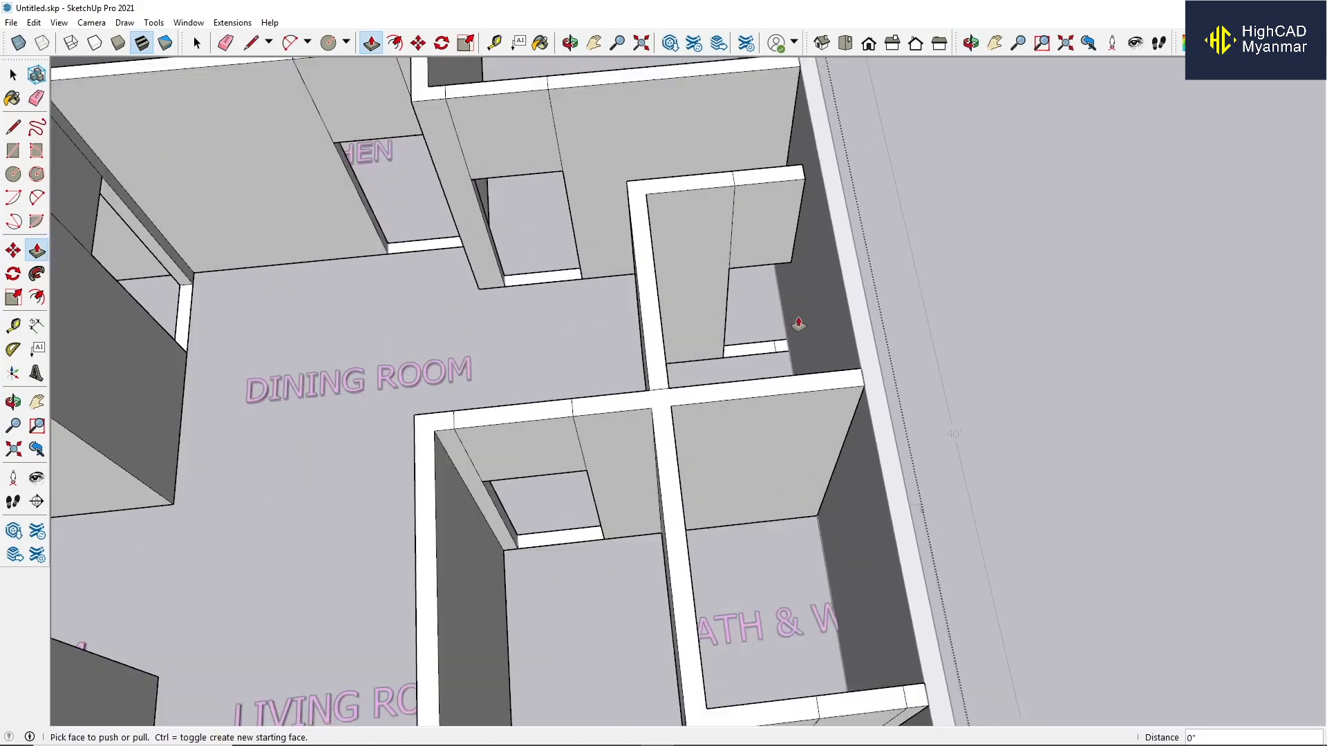
left_click(782, 320)
left_click(814, 104)
scroll(814, 103, "down", 2)
middle_click_drag(802, 712, 738, 580, "shift")
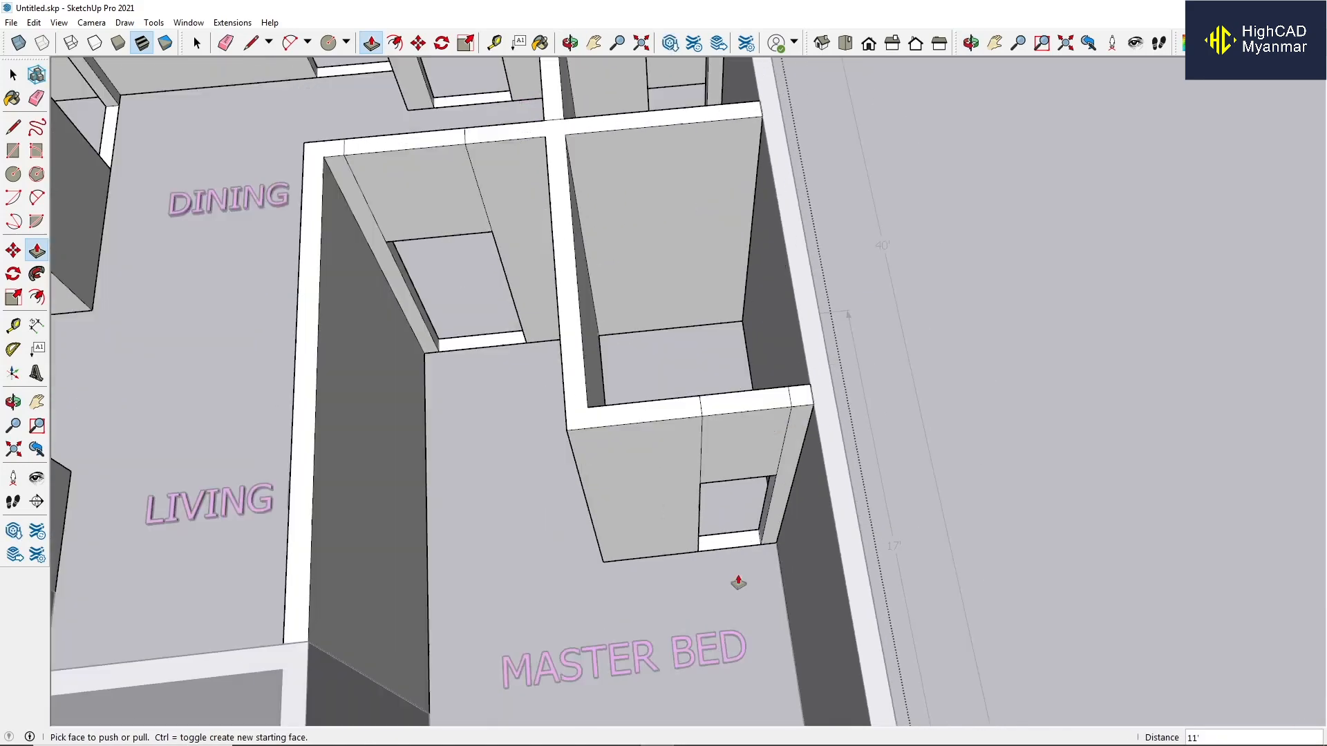
Erase the leftover seam lines around the door headers on the MASTER BED bathroom wall and the MASTER BED entrance wall.
scroll(738, 580, "down", 2)
middle_click_drag(774, 498, 836, 450)
key("space")
scroll(794, 459, "up", 3)
key("e")
scroll(760, 422, "up", 1)
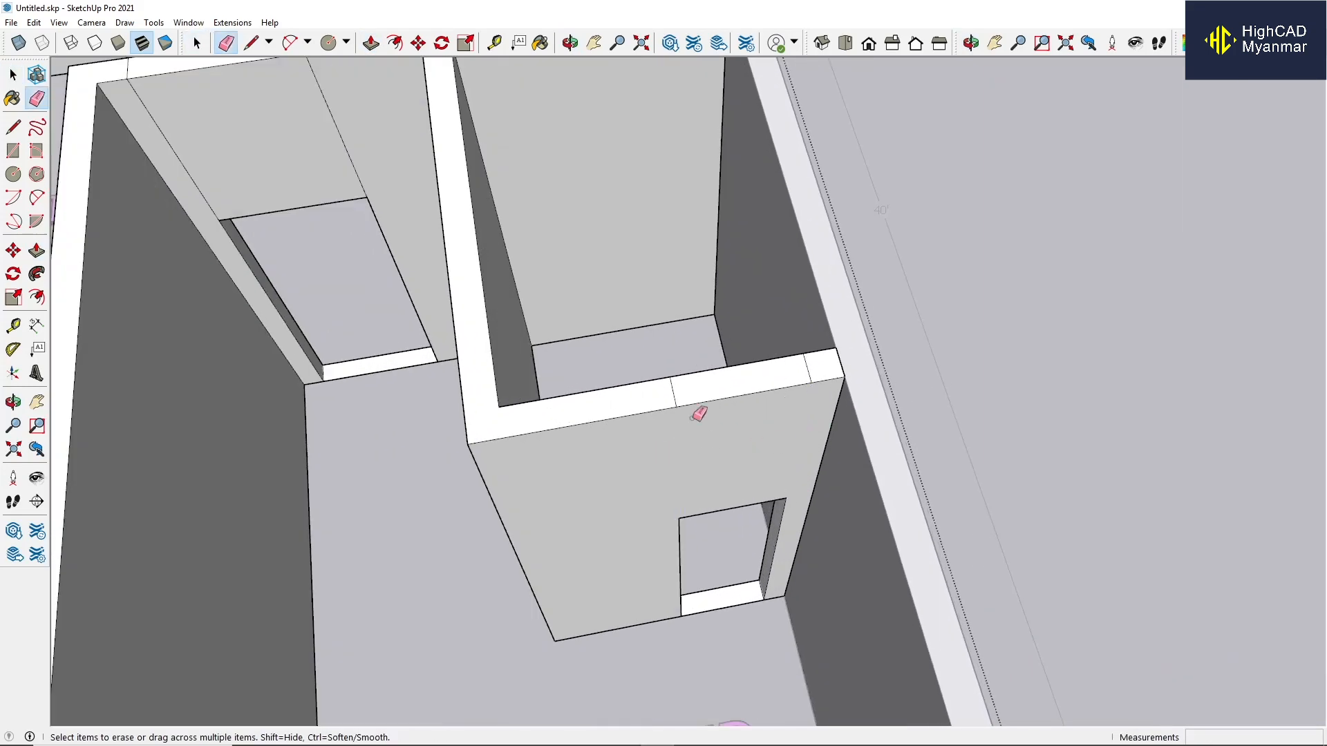
scroll(699, 408, "up", 1)
scroll(628, 408, "down", 2)
left_click_drag(464, 228, 271, 228)
scroll(429, 142, "up", 2)
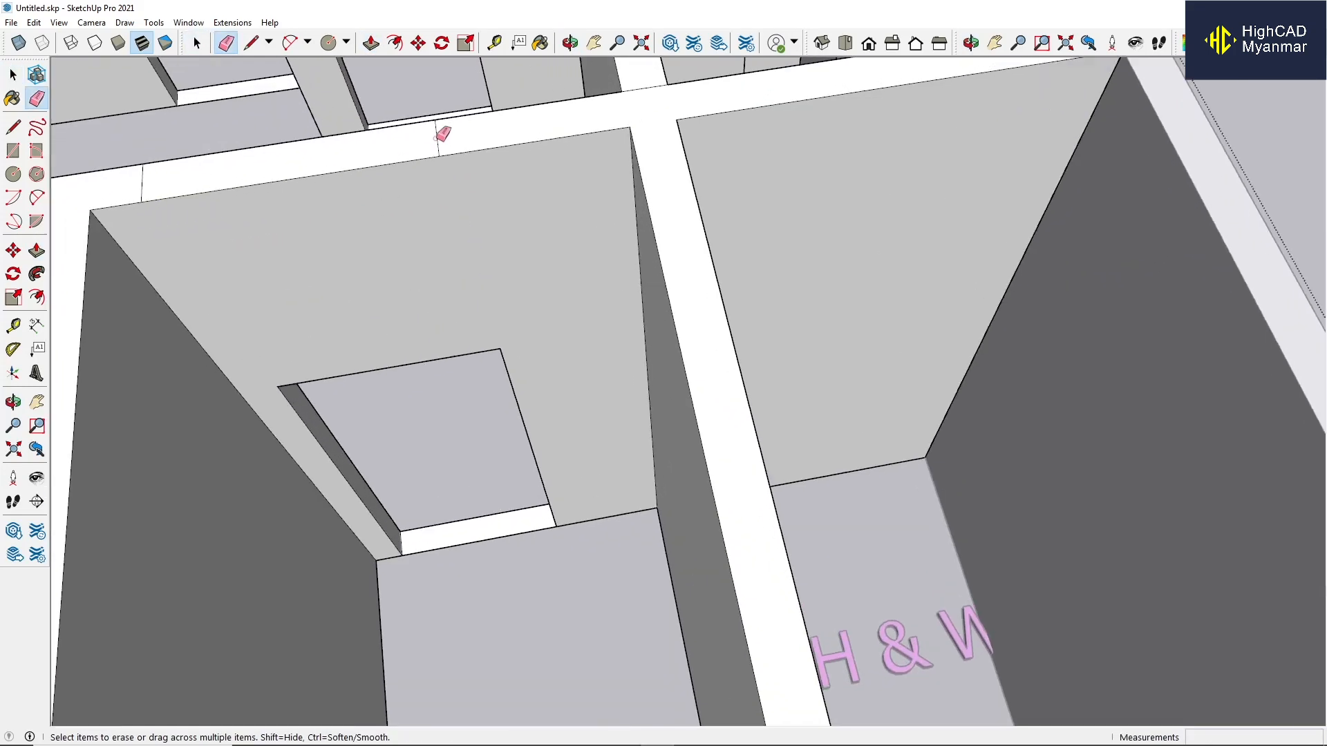
left_click(436, 141)
scroll(345, 256, "up", 1)
scroll(282, 188, "down", 2)
middle_click_drag(282, 189, 903, 355)
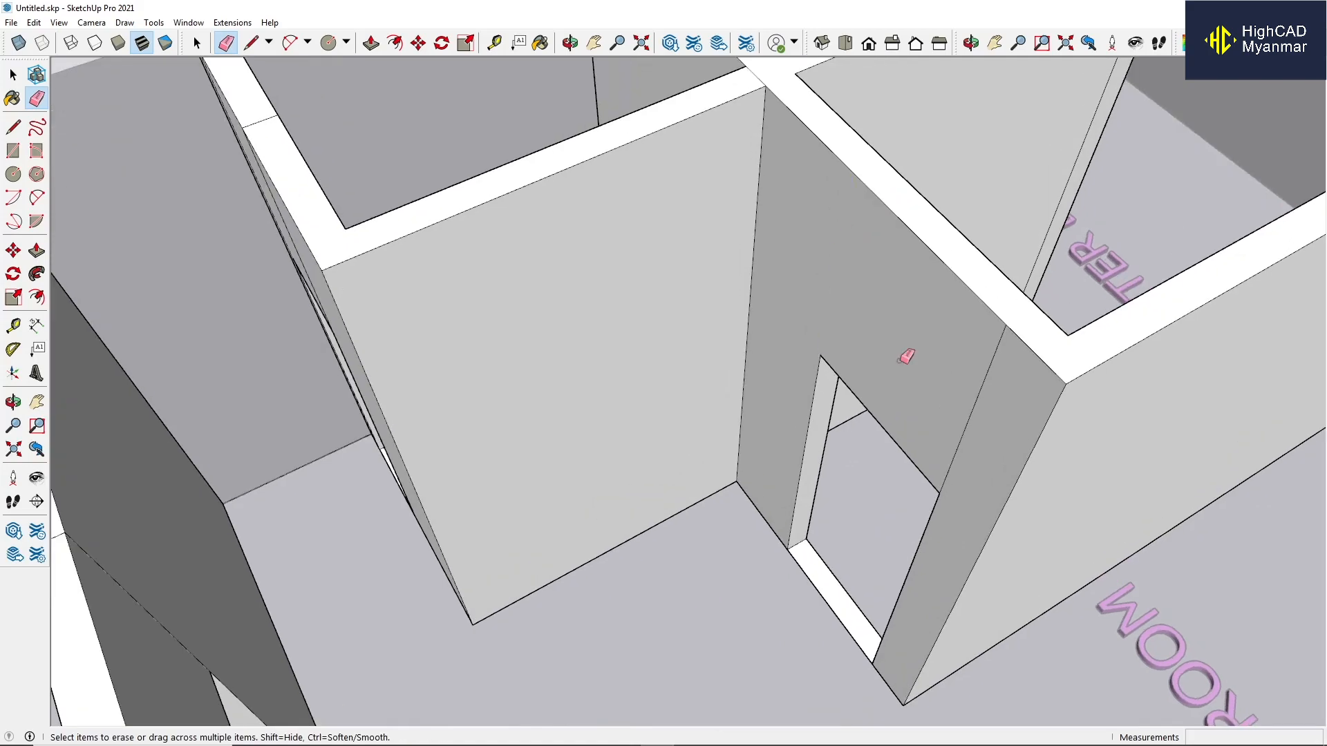
Erase the leftover header seams on the BATH & WC door wall nearest BED ROOM -2.
scroll(675, 361, "down", 2)
mouse_move(850, 304)
middle_mouse_down()
mouse_move(666, 155)
mouse_move(373, 370)
mouse_move(291, 346)
middle_mouse_up()
scroll(603, 96, "up", 3)
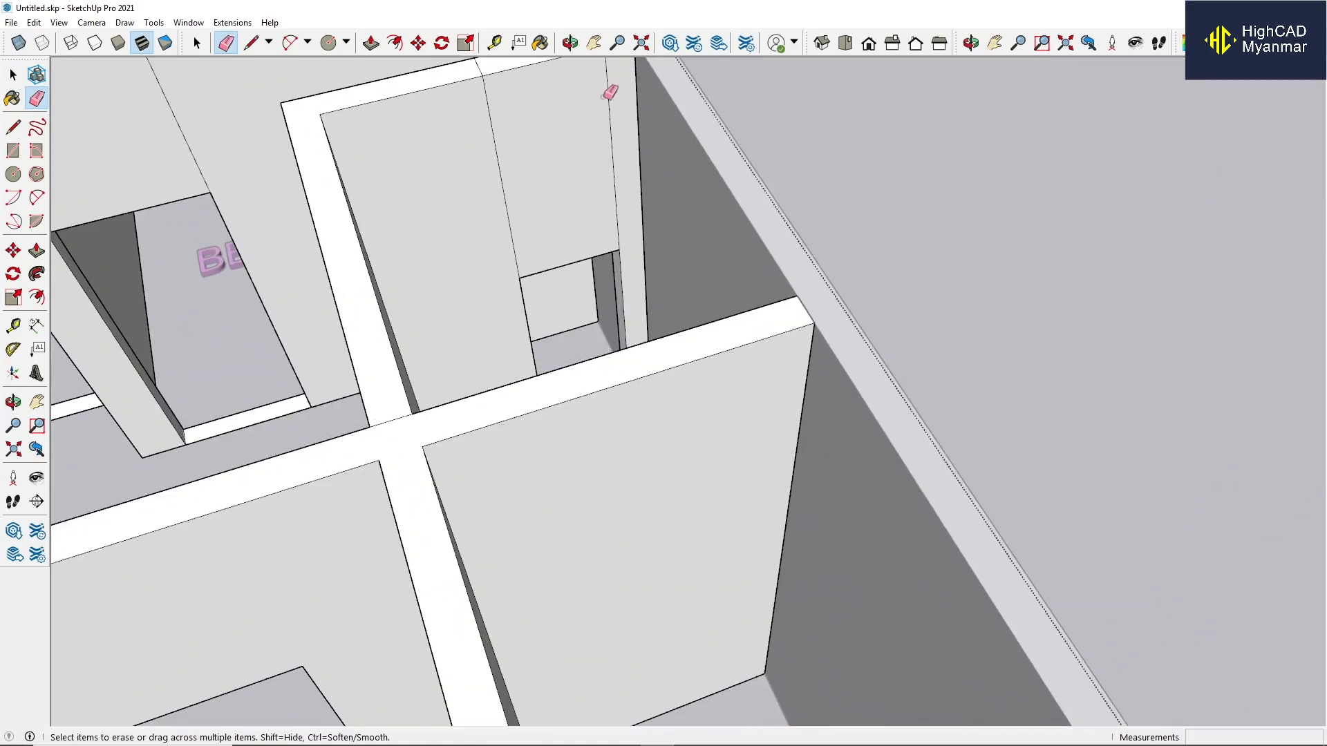
scroll(542, 257, "down", 2)
scroll(568, 134, "up", 3)
middle_click_drag(575, 216, 1030, 134)
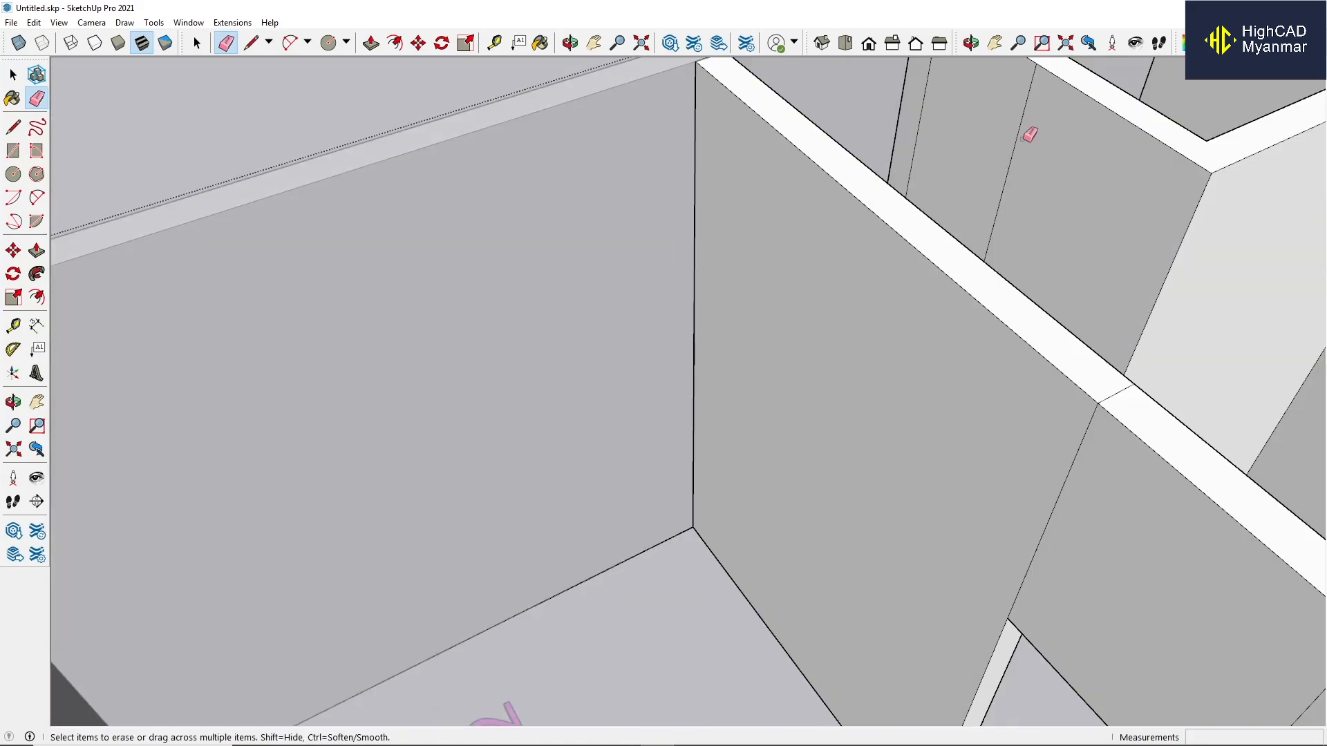
middle_click_drag(913, 120, 725, 228)
scroll(719, 235, "down", 3)
middle_click_drag(722, 429, 1002, 342)
scroll(1018, 342, "up", 3)
left_click_drag(1033, 344, 767, 293)
scroll(1113, 183, "up", 2)
scroll(617, 151, "down", 3)
Erase the leftover header seams on the BED ROOM -2 and KITCHEN walls facing the DINING ROOM.
middle_click_drag(652, 252, 222, 349)
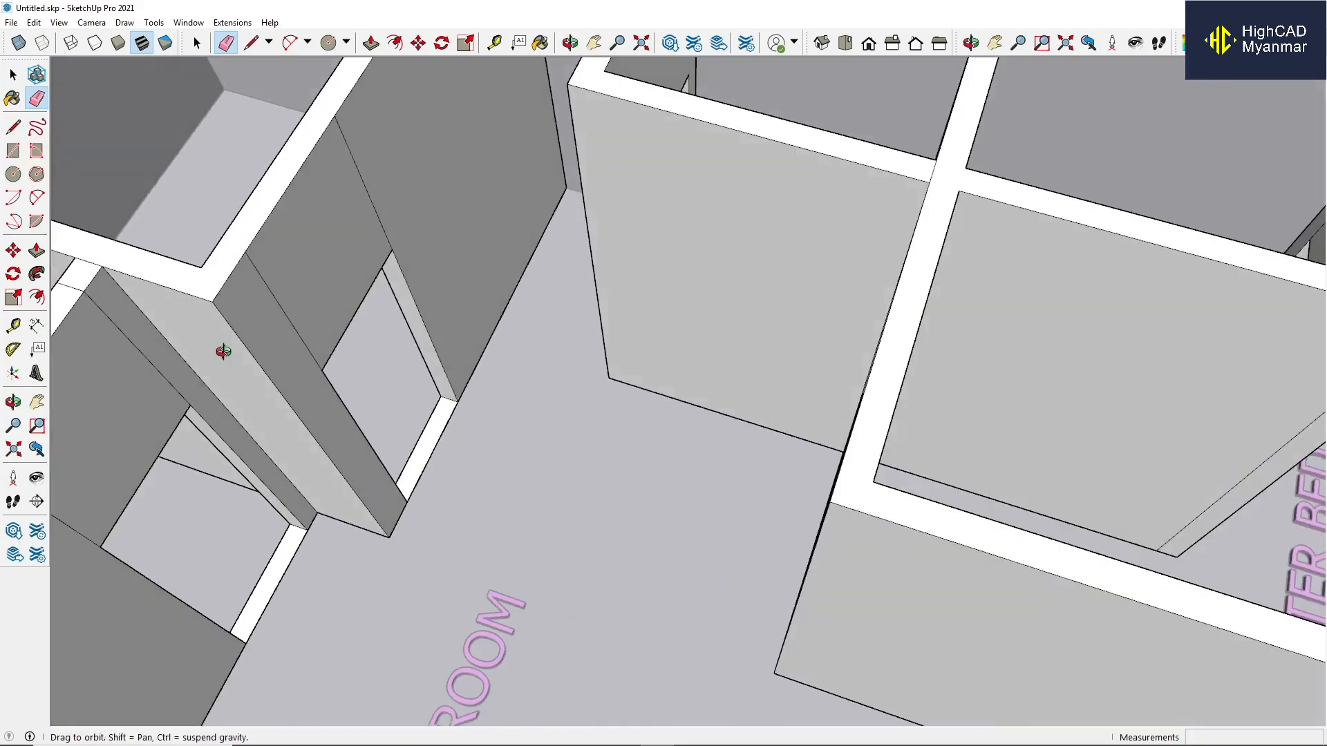
scroll(222, 350, "up", 3)
scroll(695, 349, "down", 3)
scroll(293, 243, "up", 3)
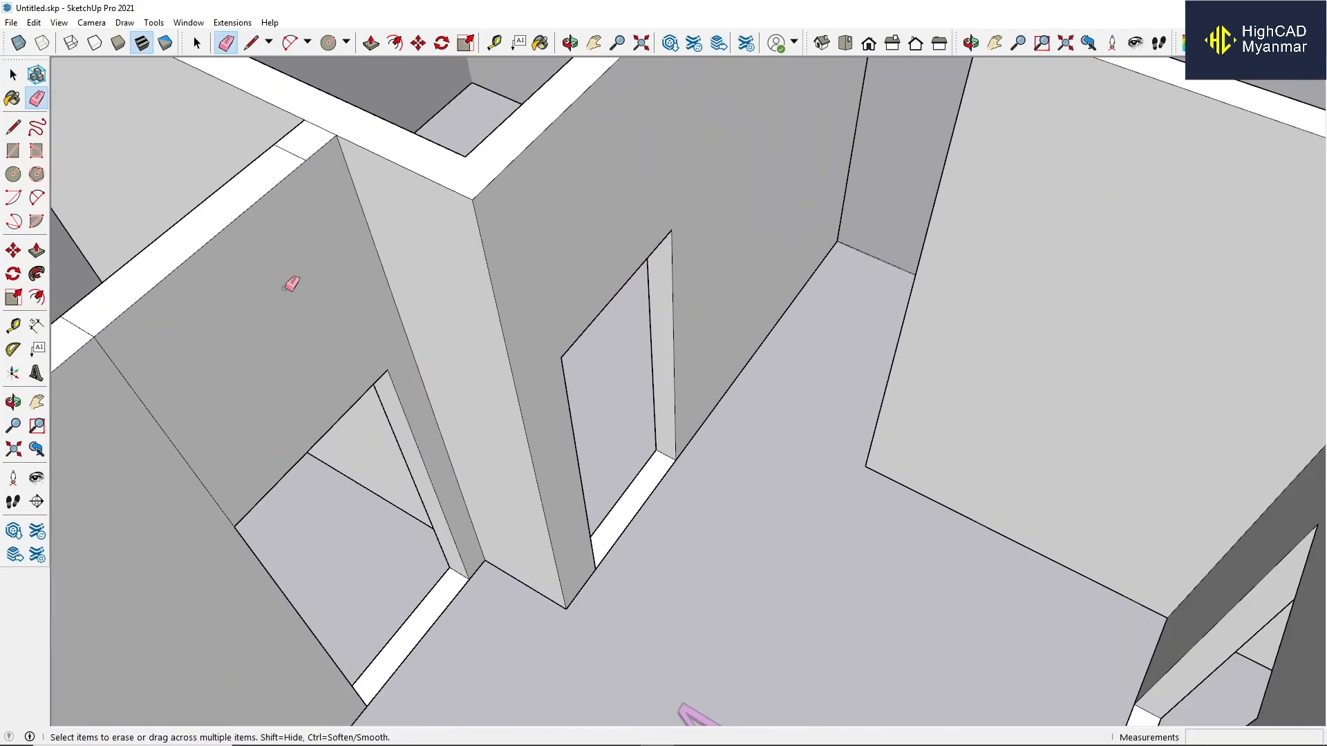
scroll(405, 370, "down", 2)
scroll(309, 225, "up", 3)
scroll(381, 246, "down", 3)
scroll(238, 393, "up", 2)
scroll(470, 286, "down", 4)
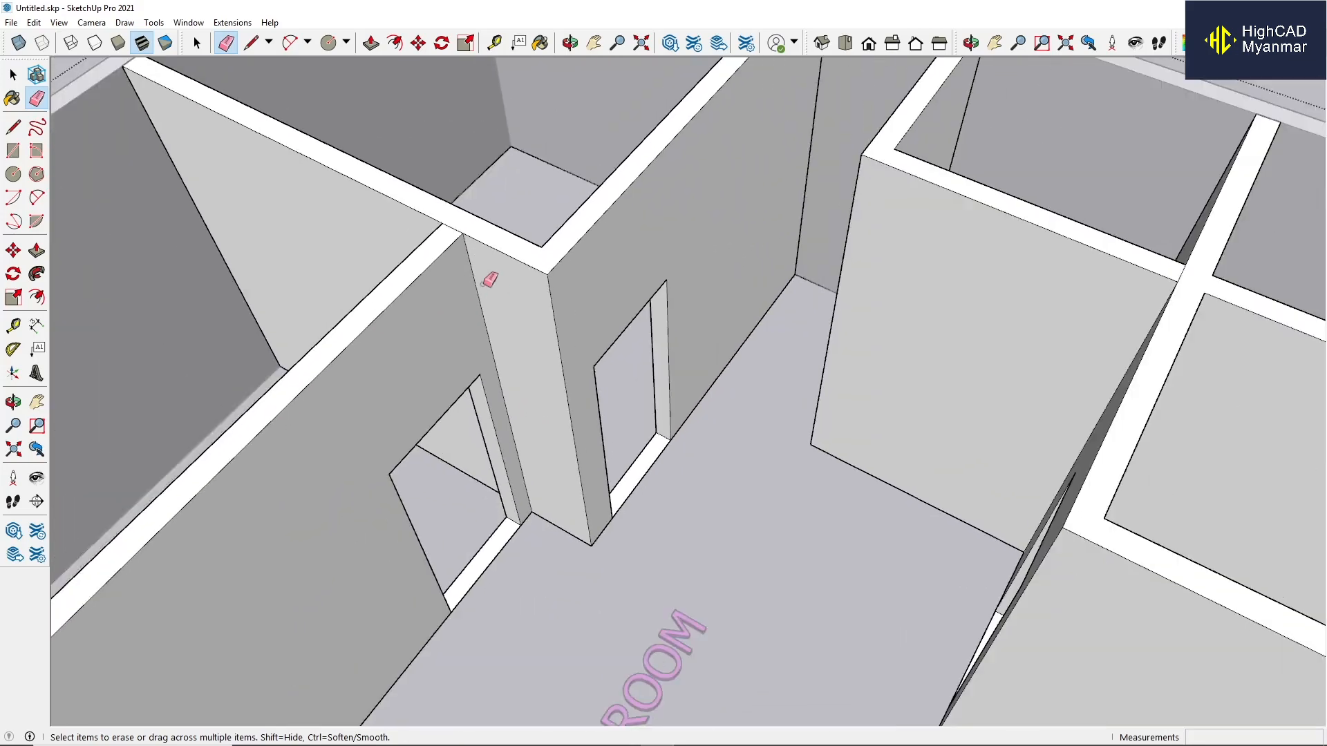
Erase the leftover header seams on the BED ROOM -1 door wall beside the DINING ROOM.
middle_click_drag(482, 284, 322, 378)
middle_click_drag(499, 250, 398, 228)
scroll(398, 228, "down", 3)
scroll(423, 172, "up", 5)
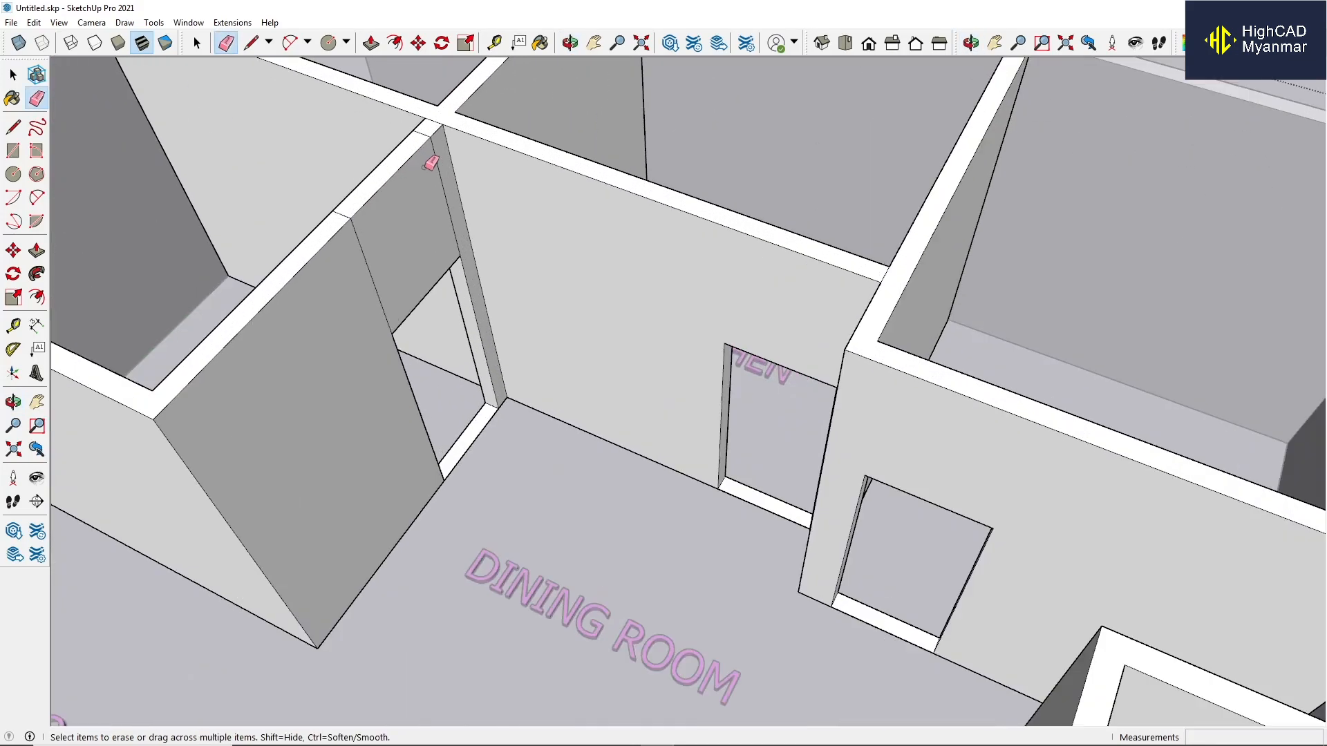
left_click_drag(452, 181, 311, 273)
scroll(429, 111, "up", 2)
left_click(270, 298)
scroll(542, 253, "down", 3)
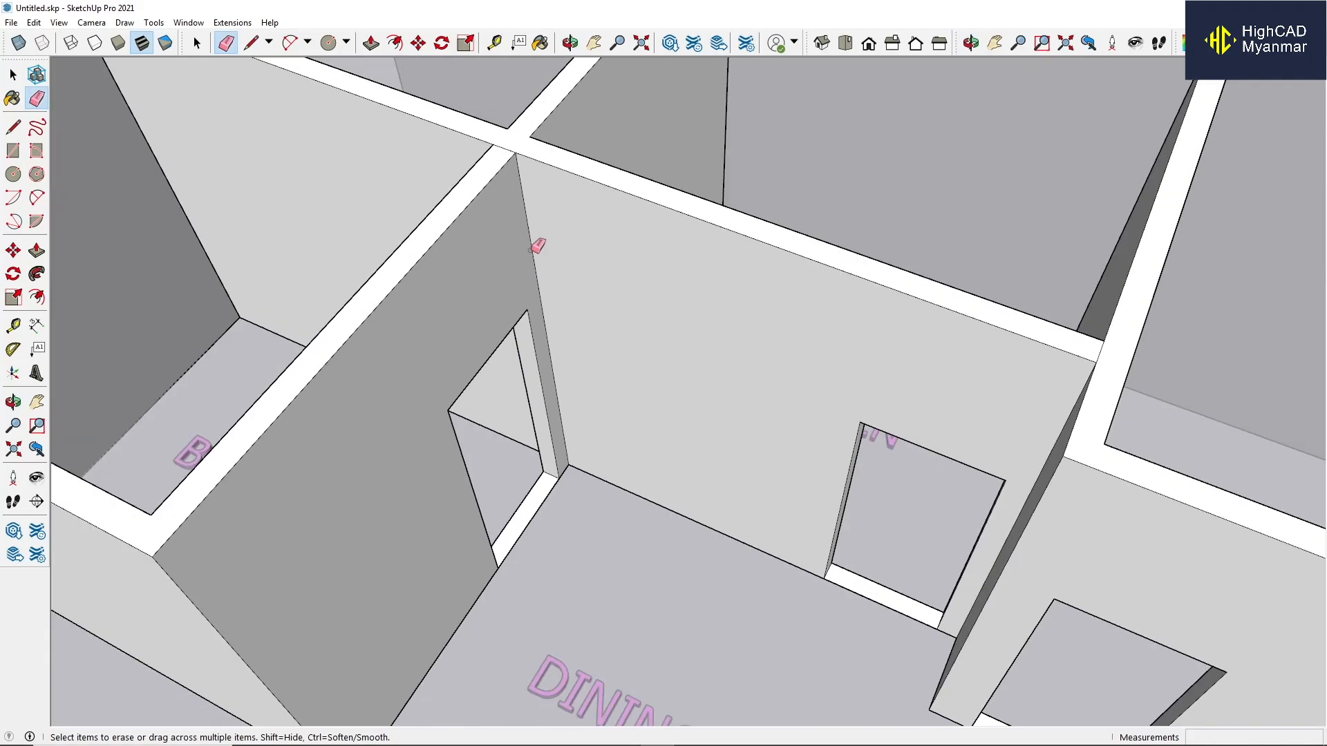
middle_click_drag(539, 250, 831, 334)
left_click(830, 334)
scroll(725, 225, "up", 2)
scroll(526, 242, "down", 4)
Close the inner wall group and unhide all hidden objects in the model.
scroll(627, 311, "down", 6)
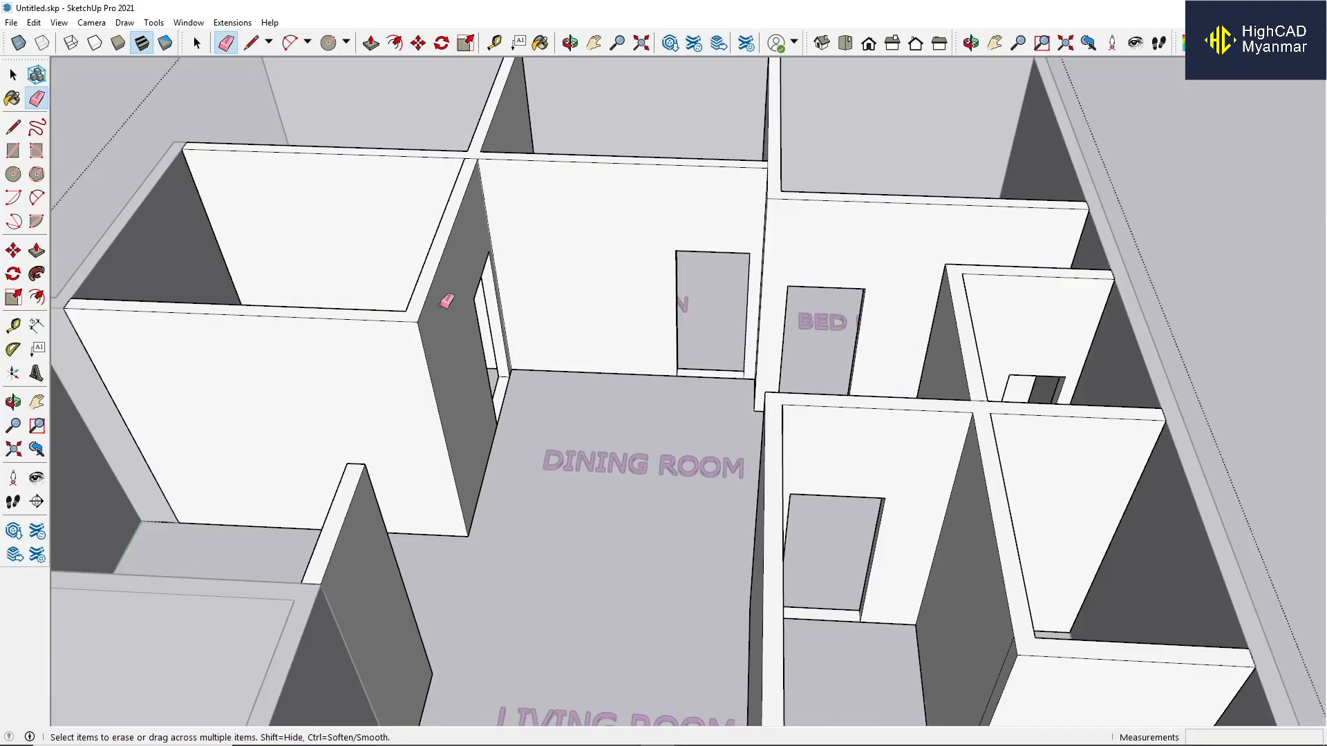
middle_click_drag(474, 258, 693, 493)
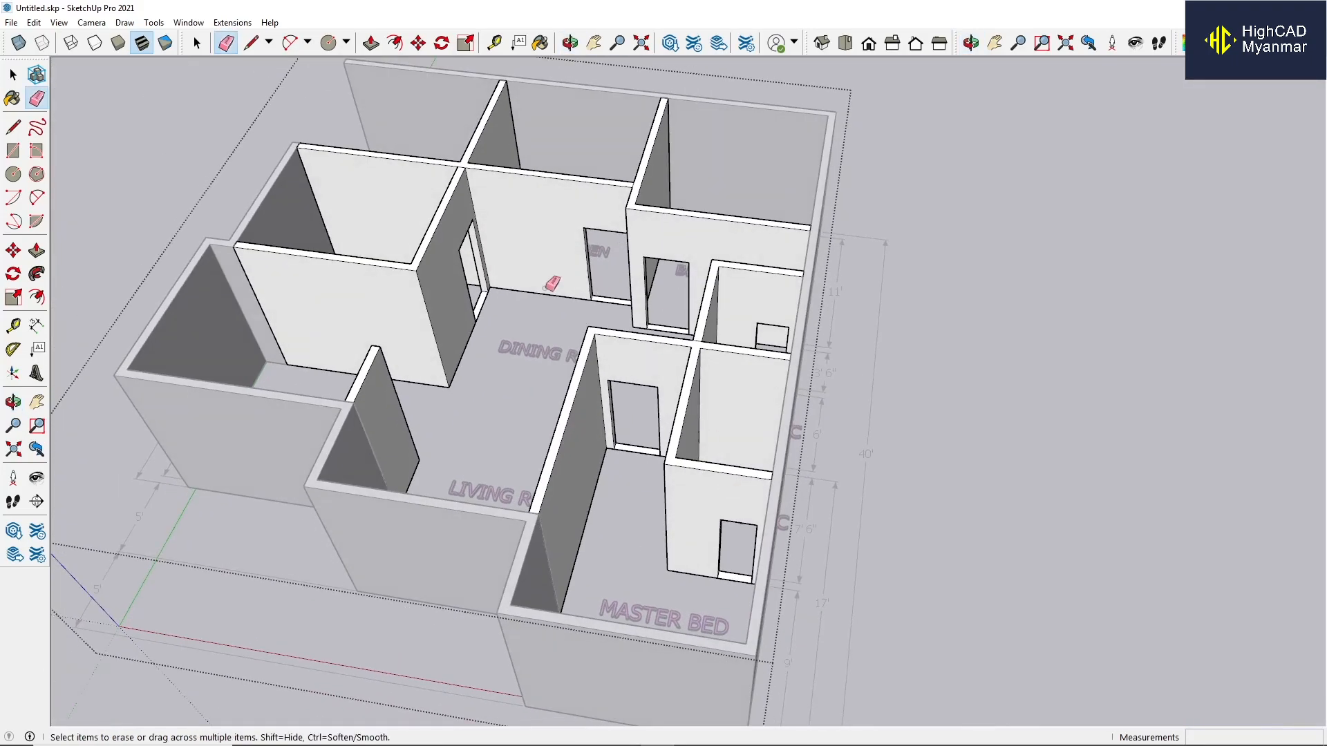
middle_click_drag(553, 284, 293, 297)
scroll(360, 274, "down", 3)
key("space")
left_click(275, 139)
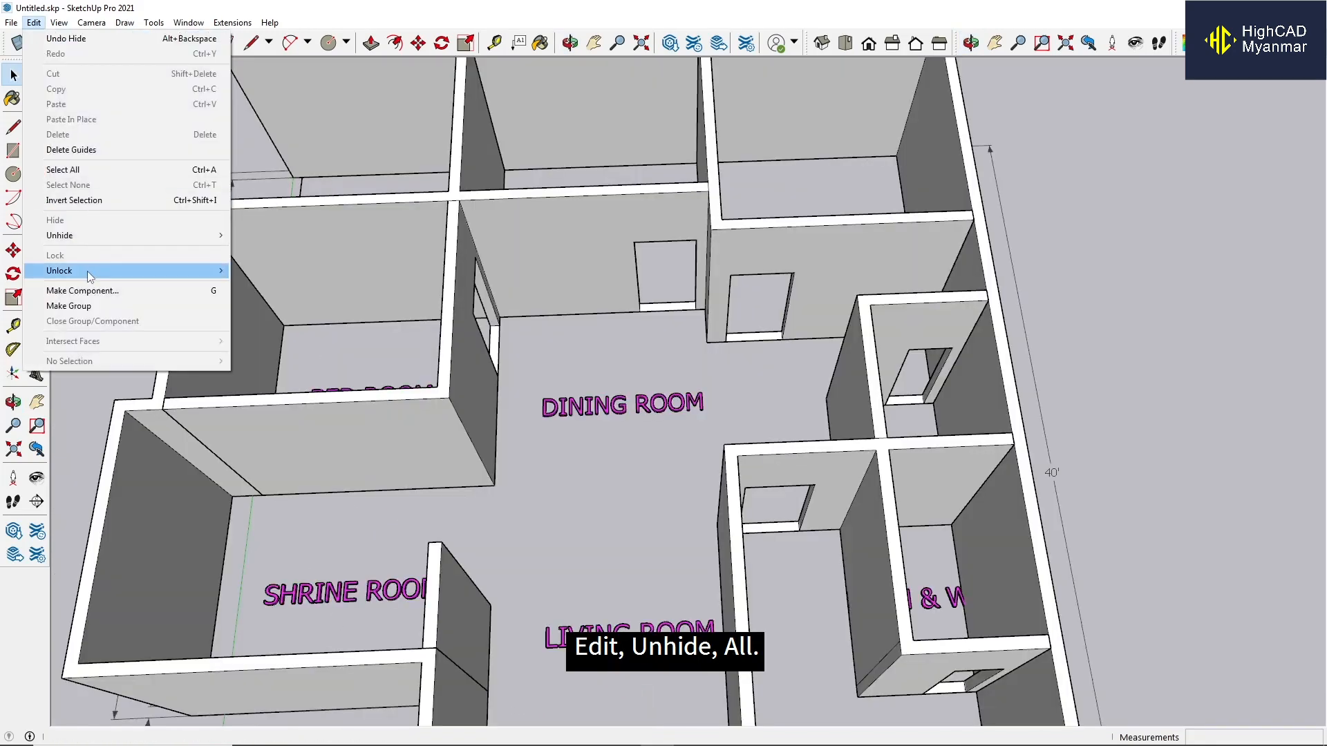
mouse_move(96, 241)
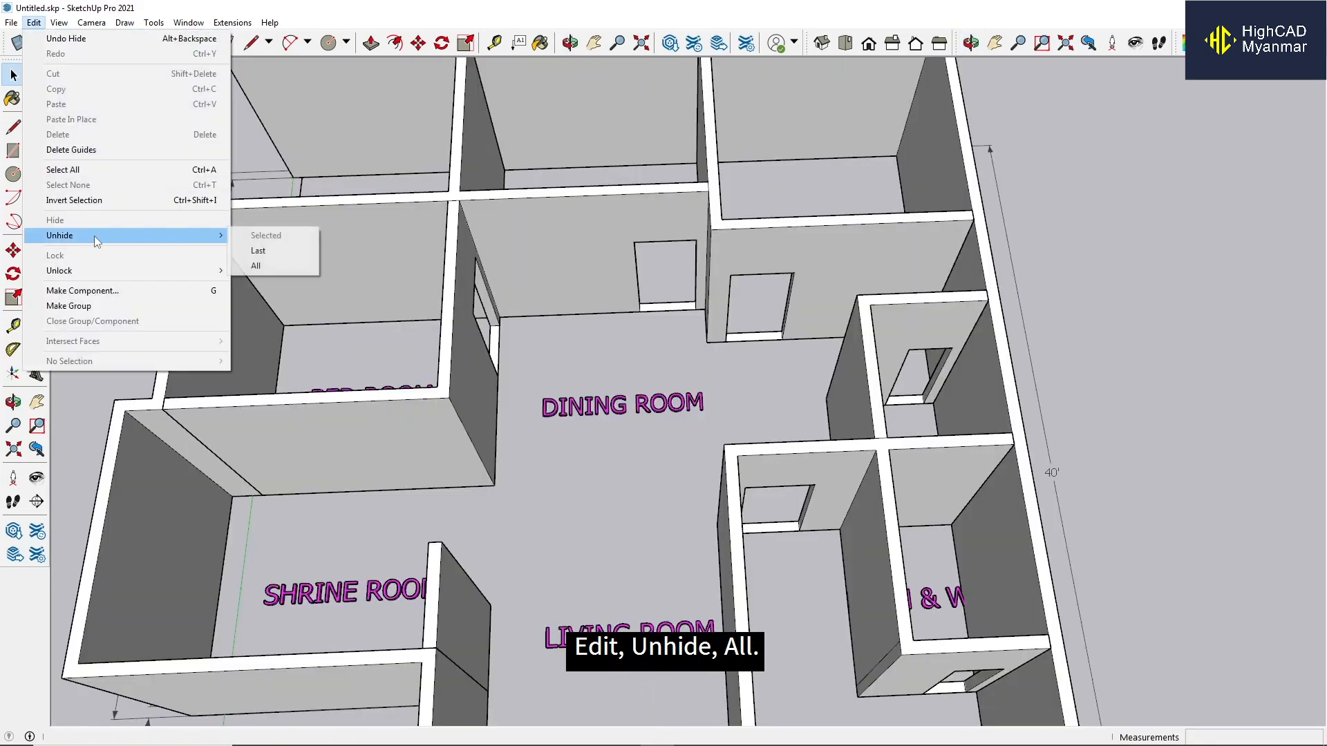
left_click(257, 266)
scroll(591, 329, "down", 3)
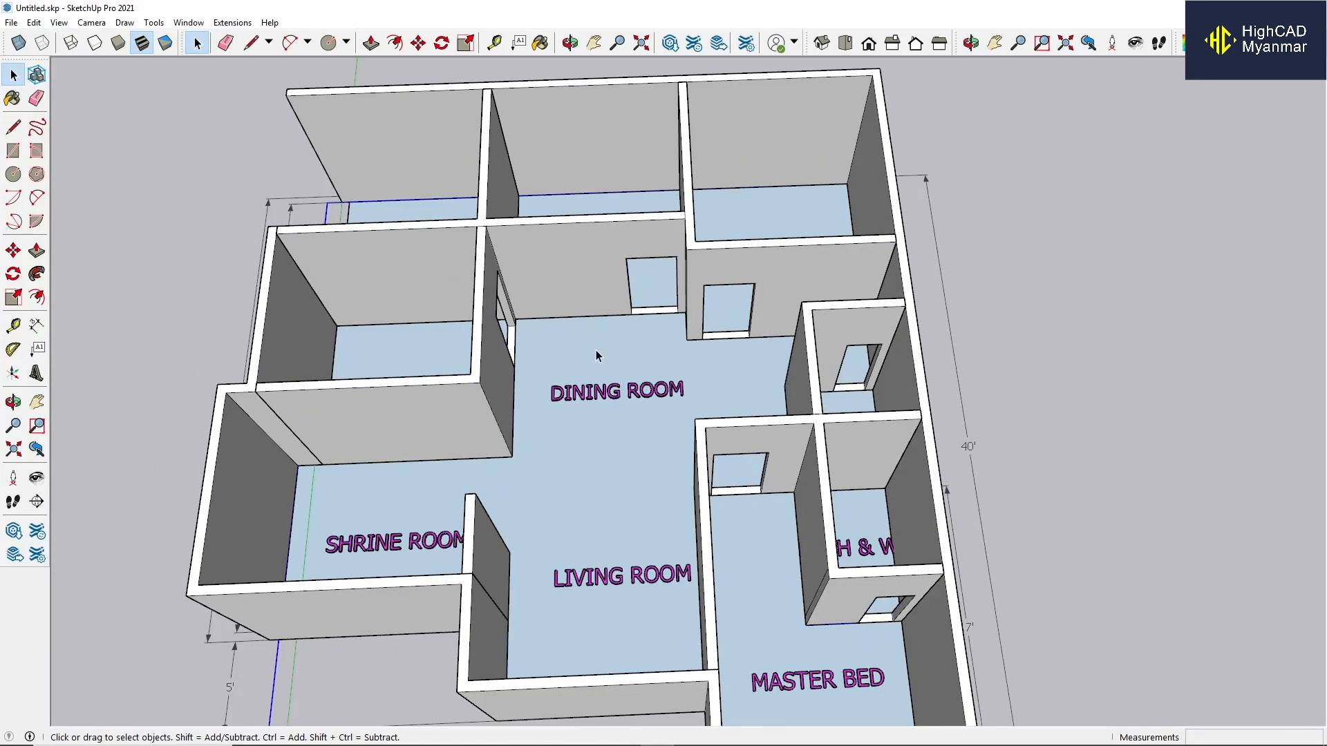
Select the floor faces of the living area, bedrooms and remaining rooms and reverse them so their front sides face up.
left_click(595, 349)
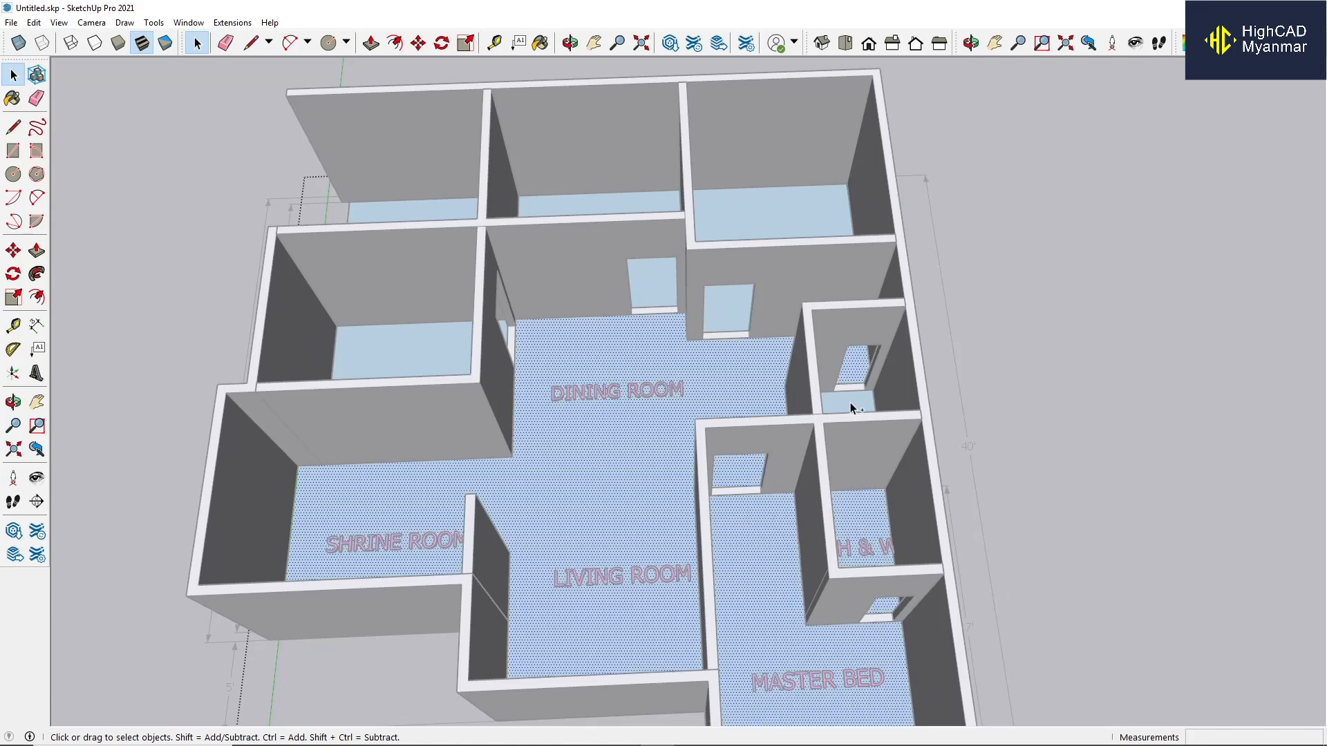
left_click(402, 343, "ctrl")
scroll(487, 397, "down", 2)
scroll(603, 310, "up", 3)
left_click(608, 207, "ctrl")
left_click(788, 235, "ctrl")
scroll(331, 242, "up", 2)
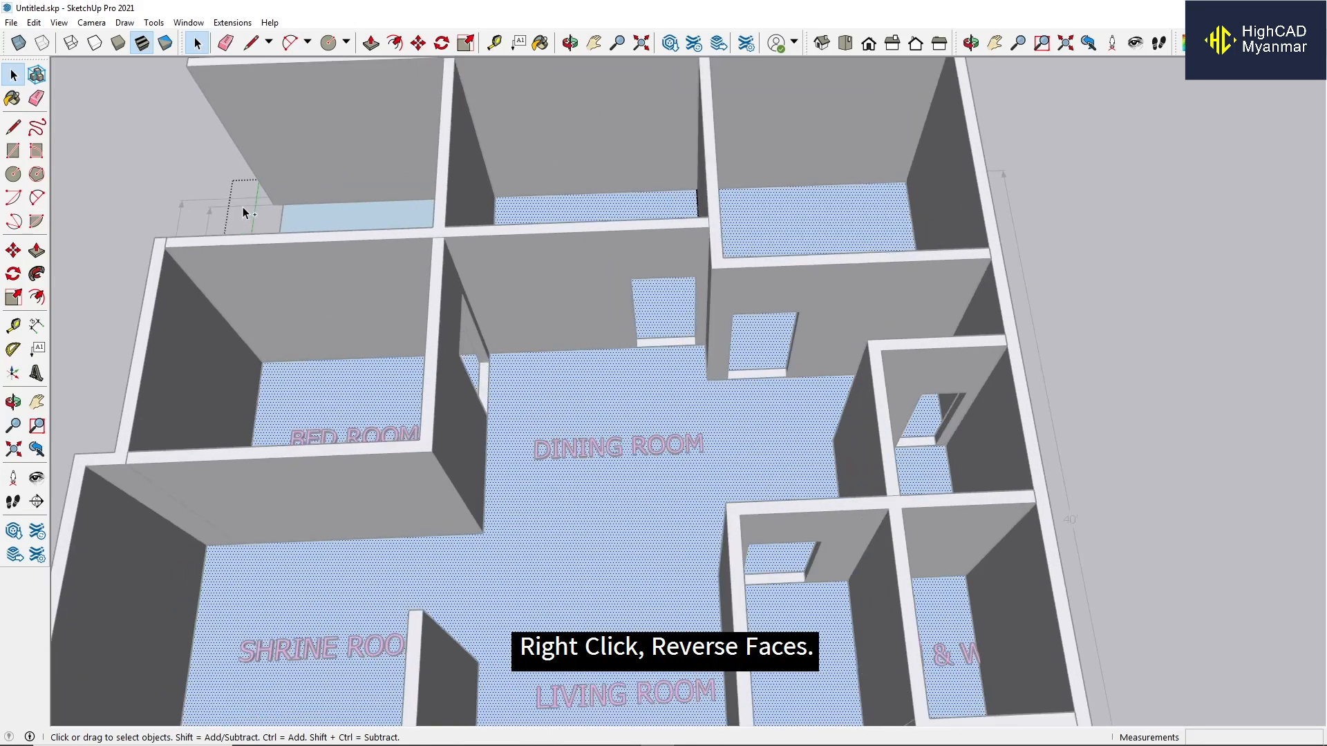
right_click(384, 228)
left_click(445, 367)
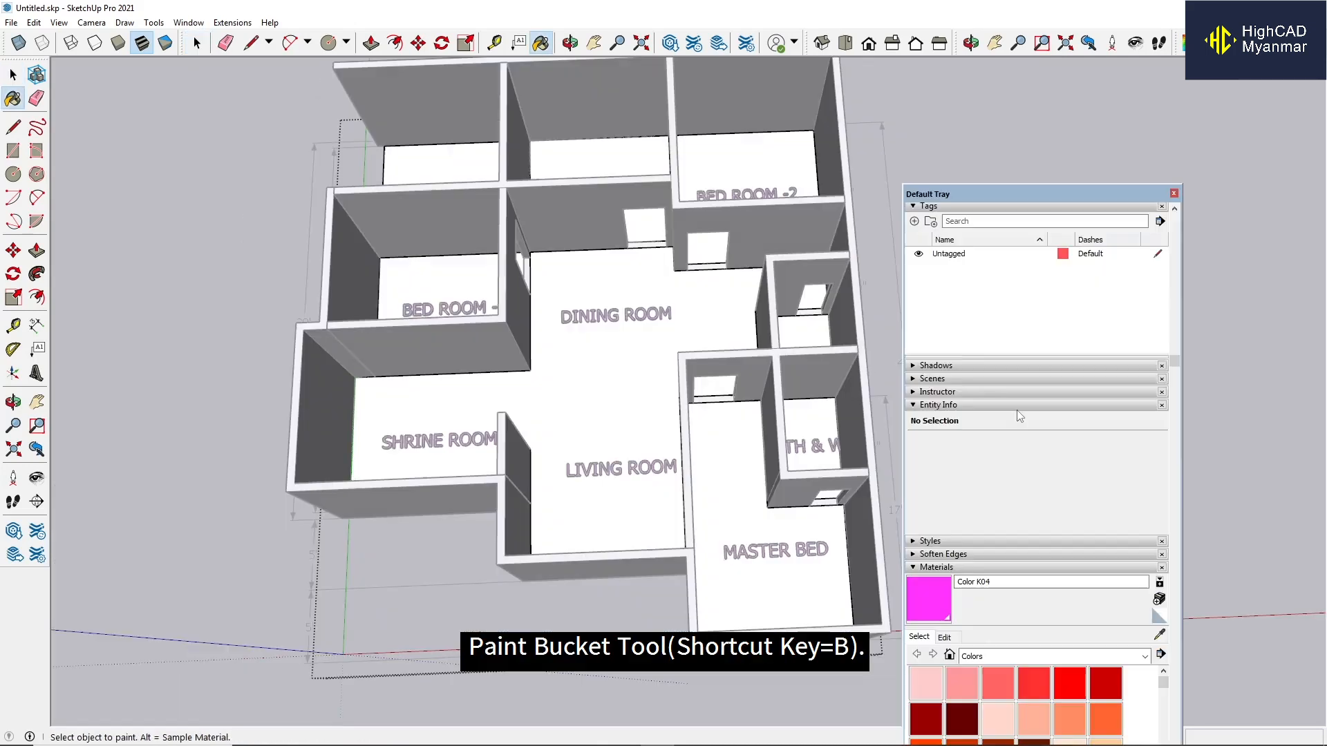
Make room in the tray for the material swatches and switch the material library from Colors to Wood.
left_click(914, 222)
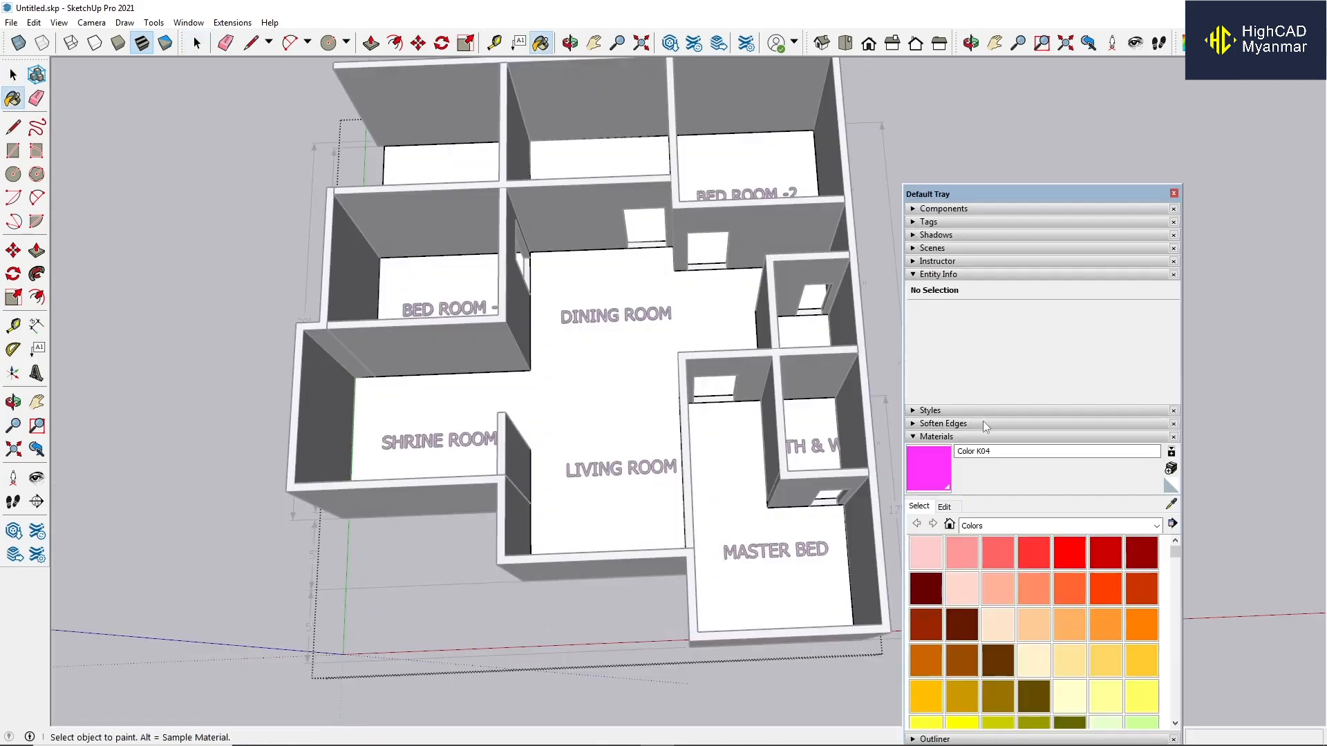
scroll(1021, 587, "down", 10)
left_click_drag(1024, 190, 1051, 69)
scroll(1017, 484, "down", 2)
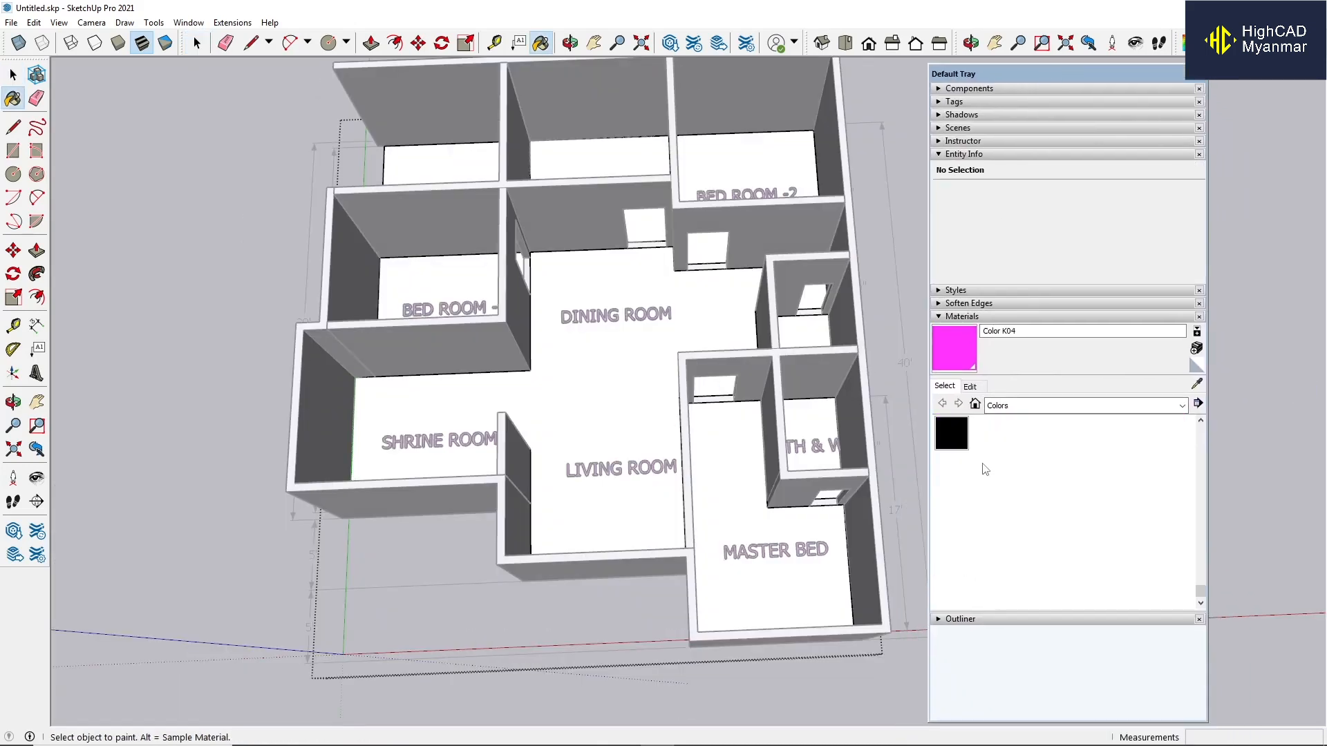
scroll(1018, 432, "up", 5)
left_click(1021, 408)
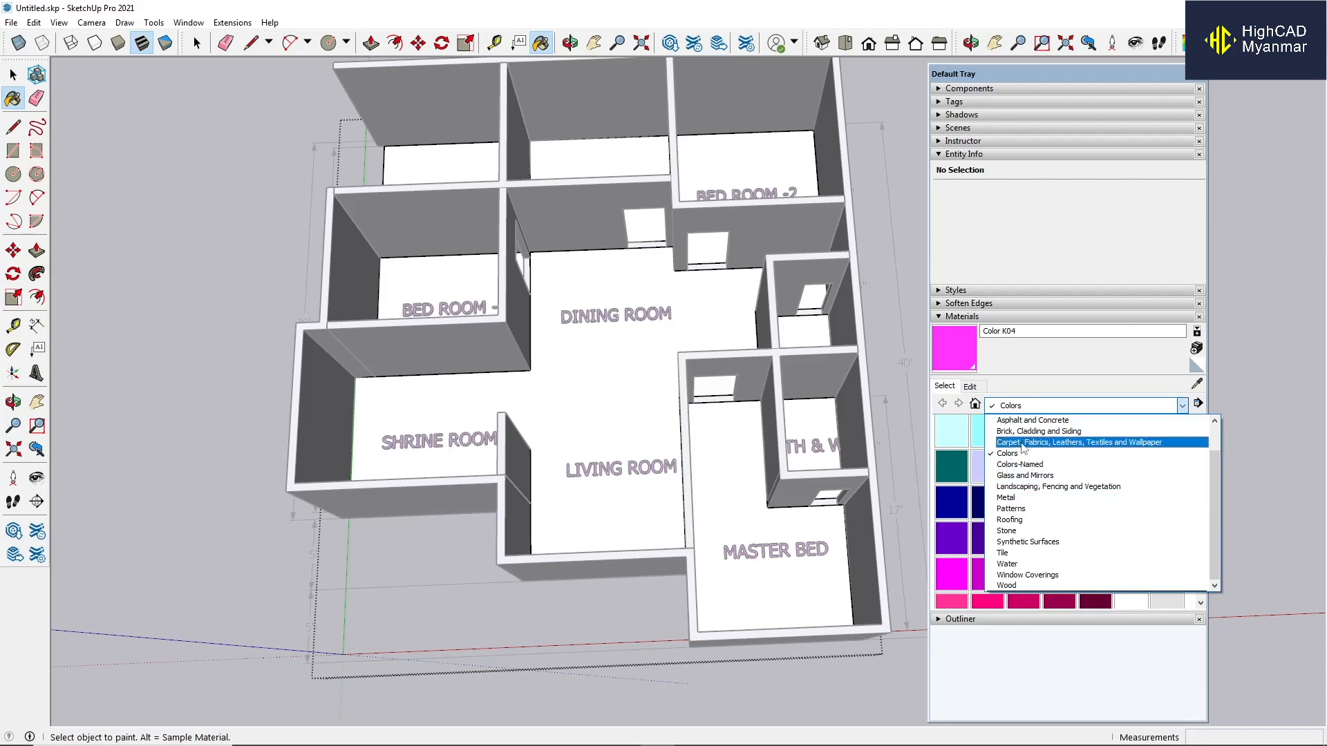
left_click(1021, 585)
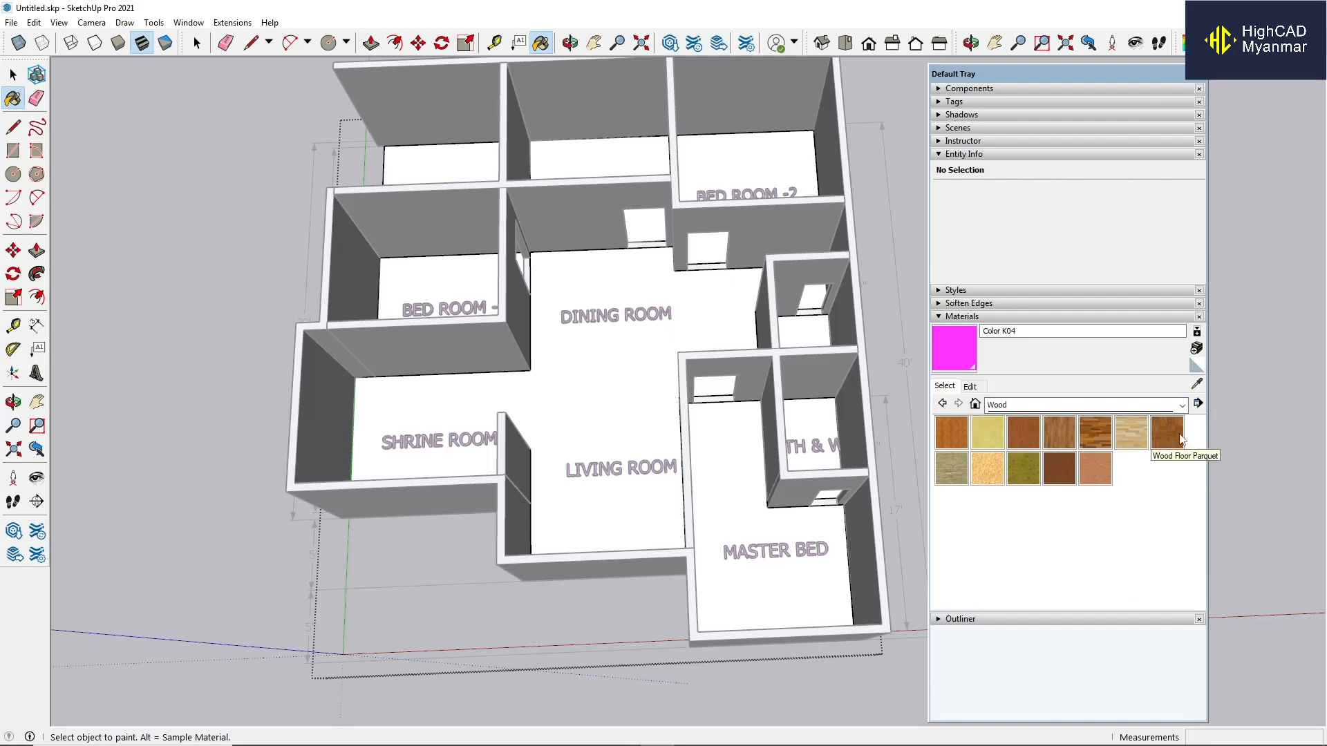
Paint the MASTER BED floor with the Wood Floor Dark material.
left_click(1095, 433)
scroll(750, 512, "up", 3)
left_click(749, 513)
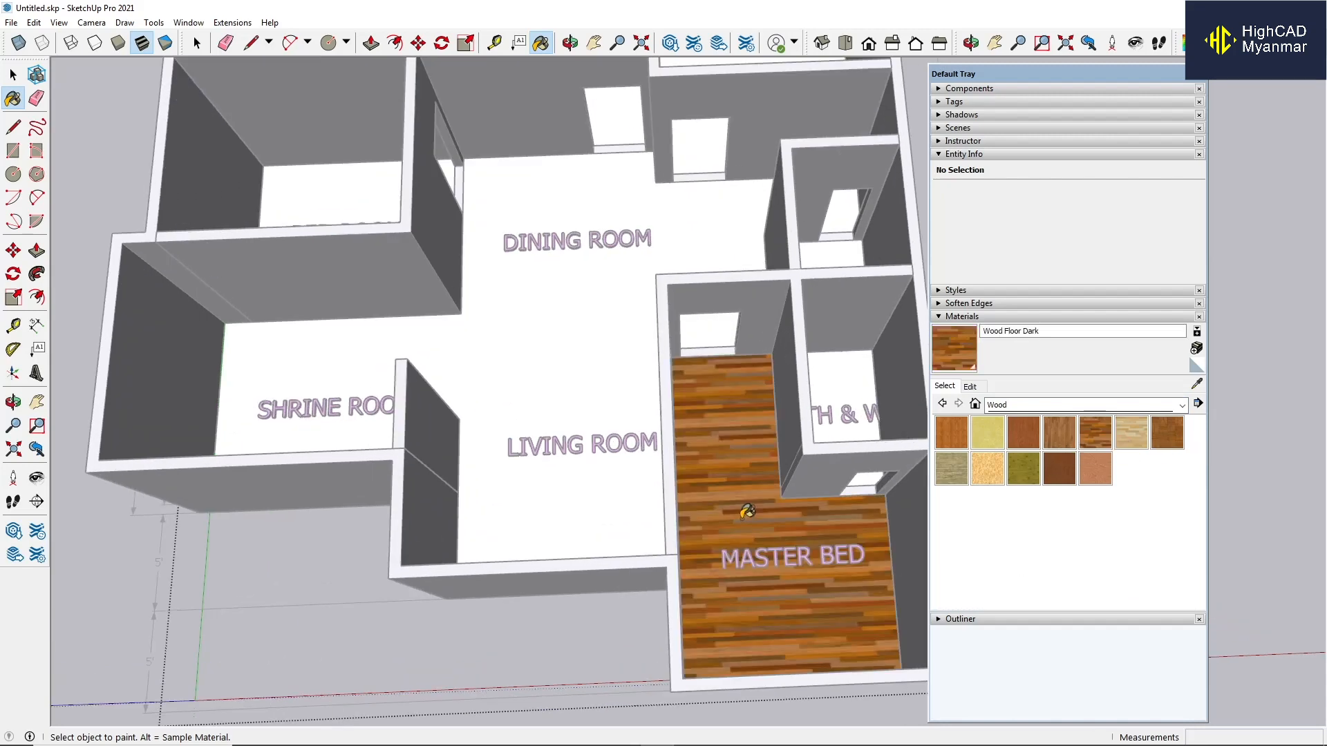
Set the texture width of the Wood Floor Dark material on the MASTER BED floor to 3'.
scroll(820, 533, "up", 3)
scroll(601, 399, "down", 2)
scroll(599, 399, "down", 1)
scroll(719, 477, "down", 3)
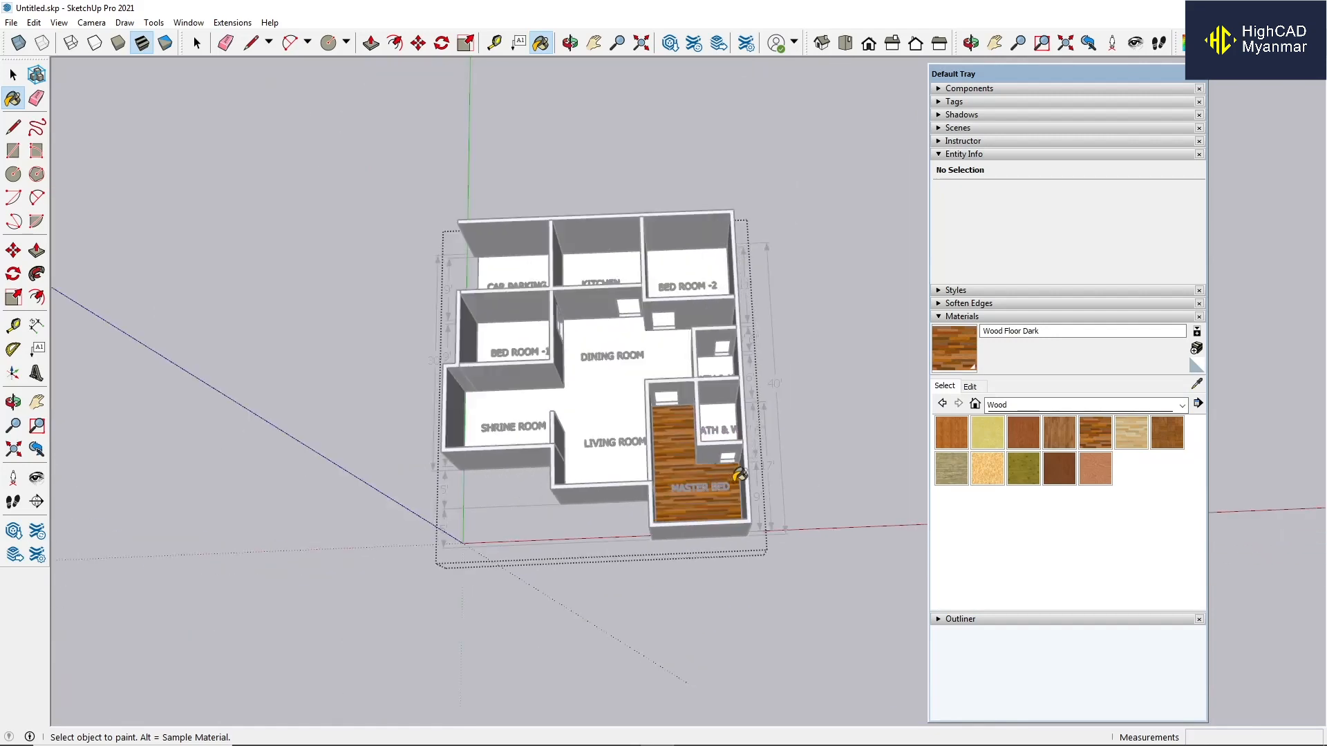
middle_click_drag(738, 474, 669, 405)
scroll(669, 405, "up", 2)
left_click(973, 388)
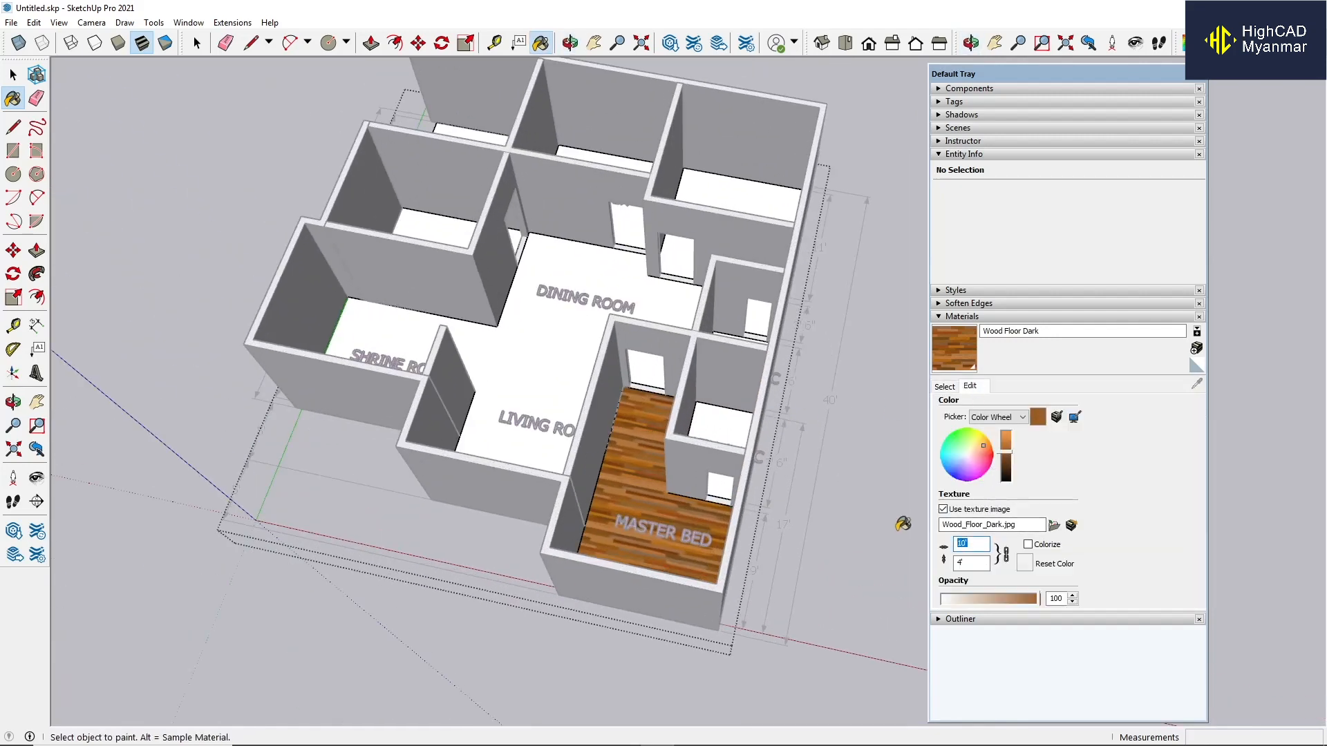
type("7'")
scroll(733, 562, "up", 3)
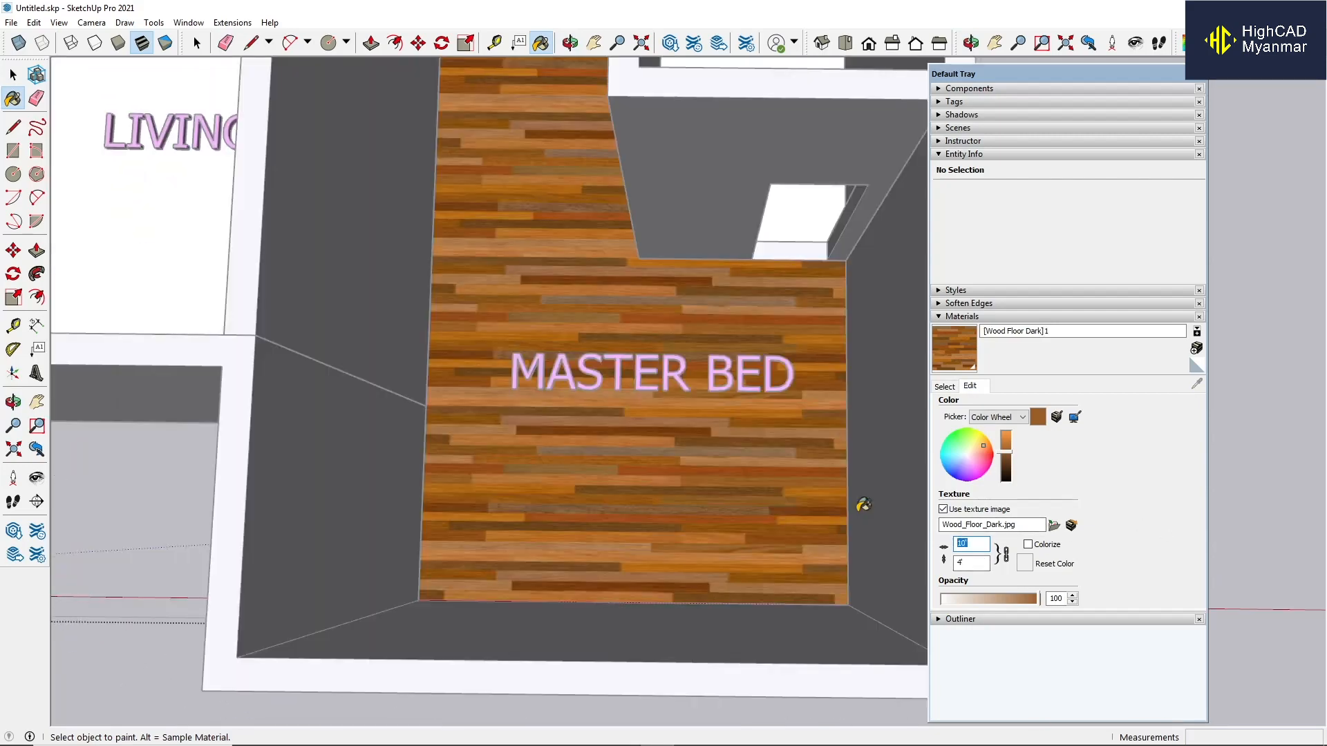
type("2")
type("'")
scroll(696, 429, "down", 10)
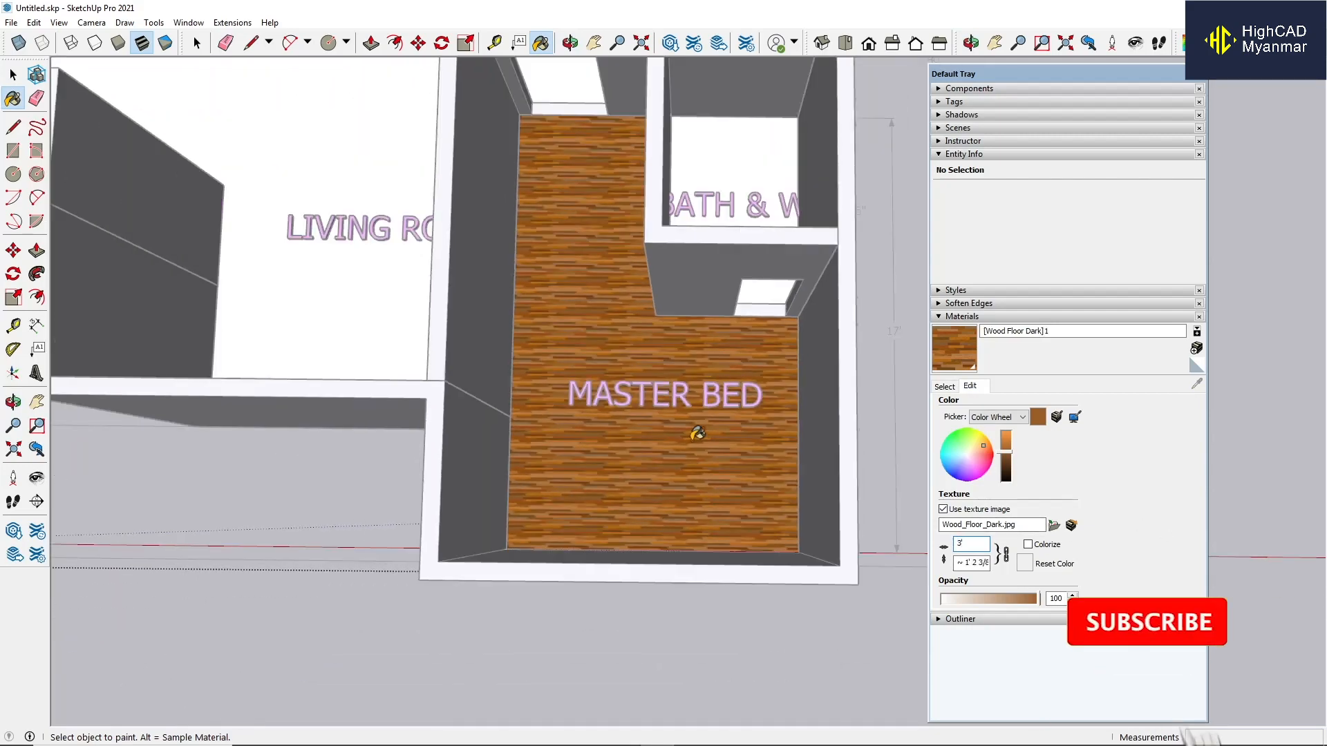
Paint the BED ROOM -1 and BED ROOM -2 floors with the resized Wood Floor Dark material.
scroll(475, 252, "up", 3)
left_click(477, 228)
scroll(477, 248, "down", 2)
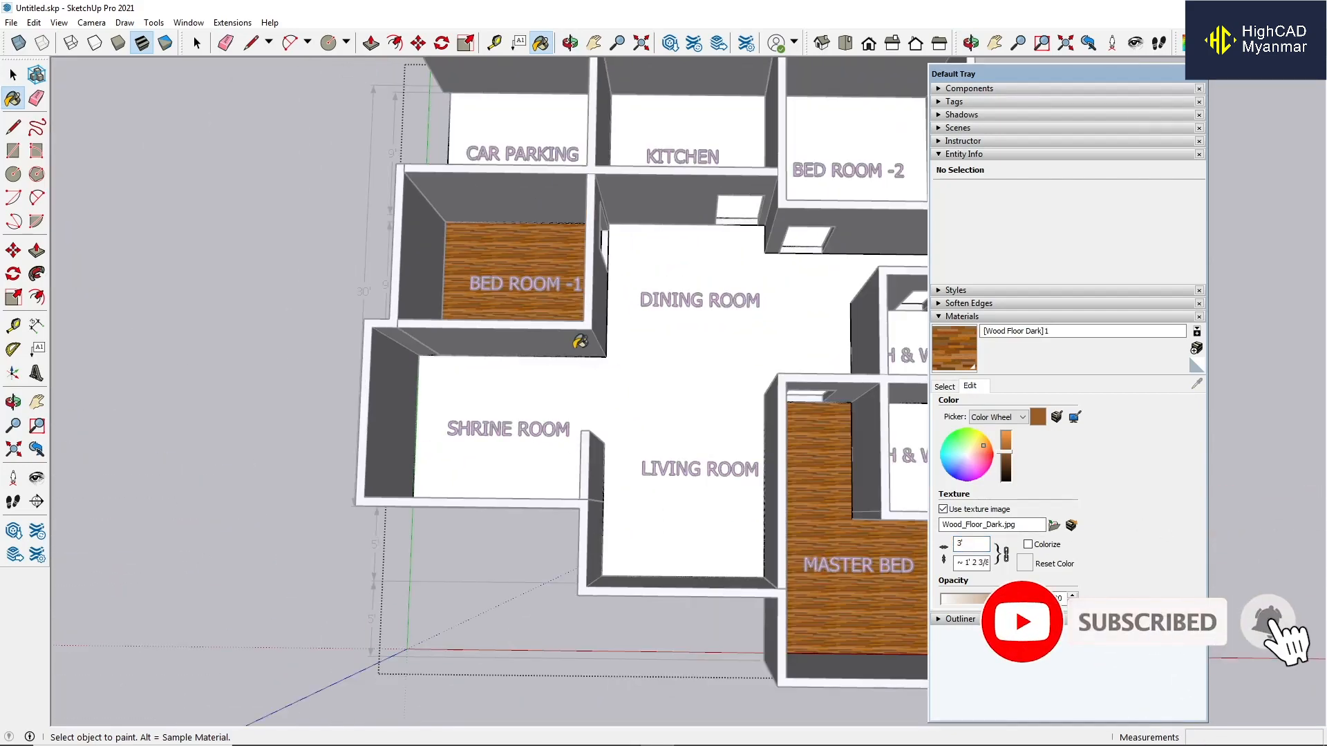
scroll(412, 261, "up", 2)
scroll(676, 197, "down", 3)
left_click(676, 197)
Separate the SHRINE ROOM floor with a 6' line across its opening and paint it with the resized Wood Floor Dark material.
key("l")
scroll(546, 408, "up", 5)
left_click(555, 403)
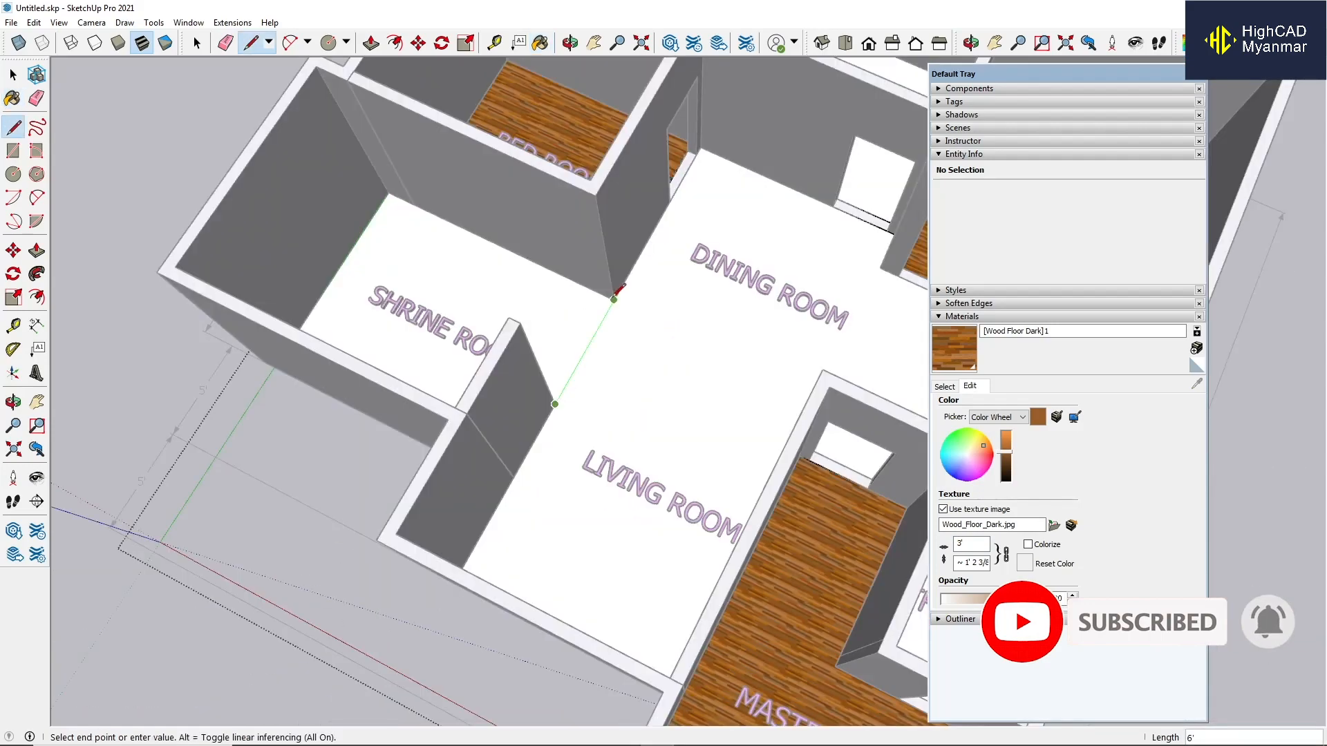
scroll(560, 319, "down", 4)
key("b")
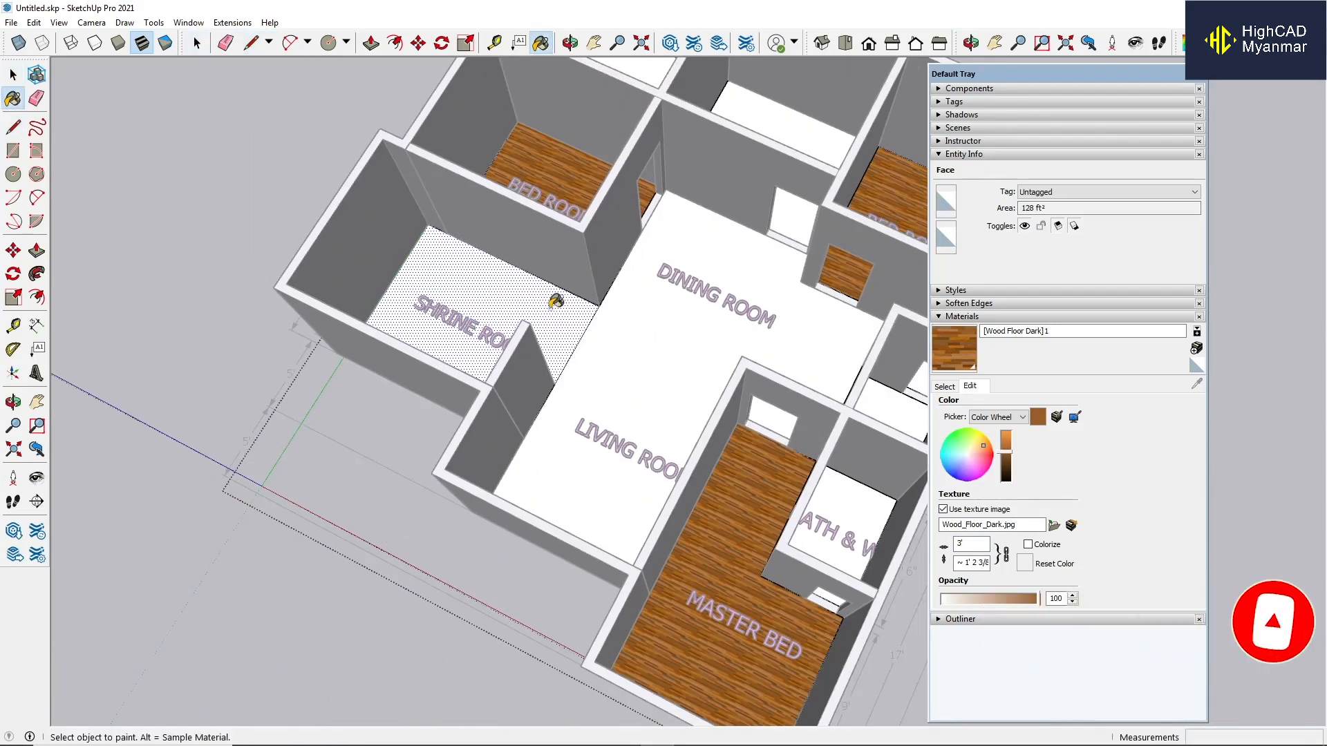
left_click(528, 307)
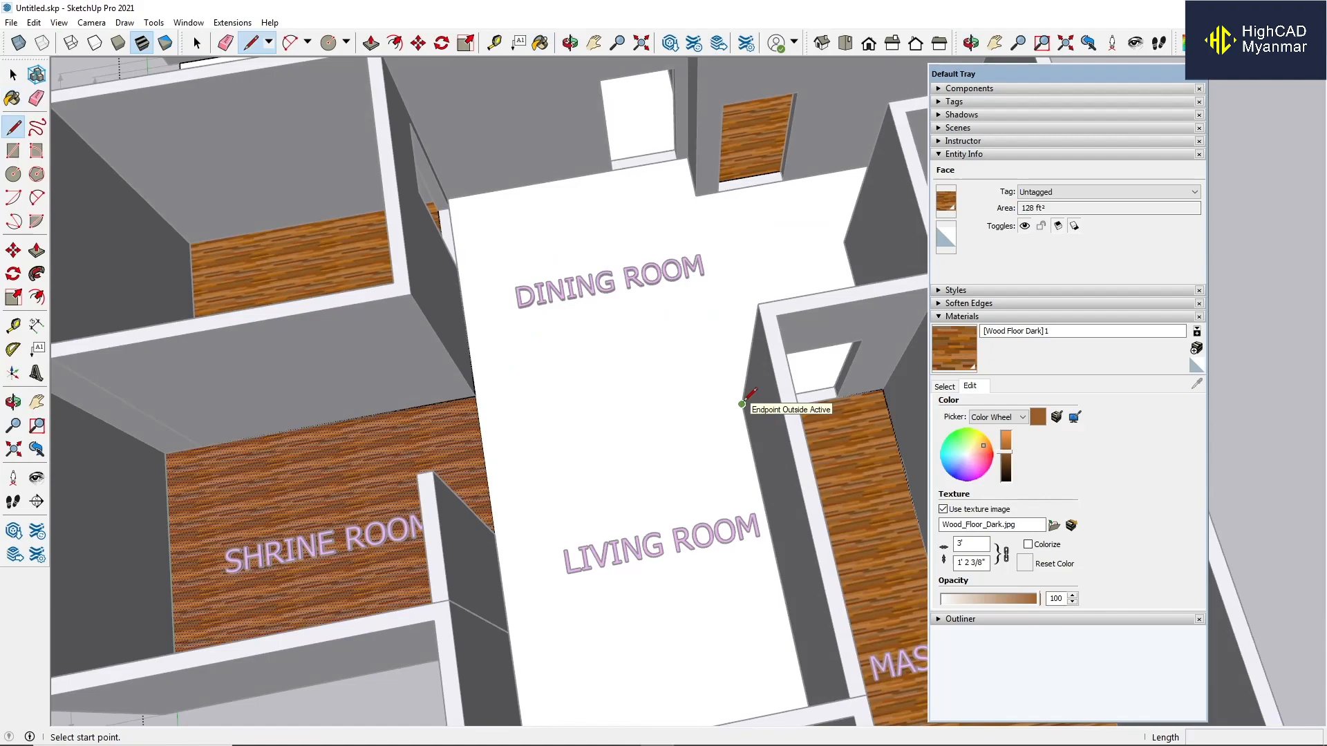
Draw an 11' line from the MASTER BED wall corner to the SHRINE ROOM edge, dividing the LIVING ROOM and DINING ROOM floors.
left_click(743, 403)
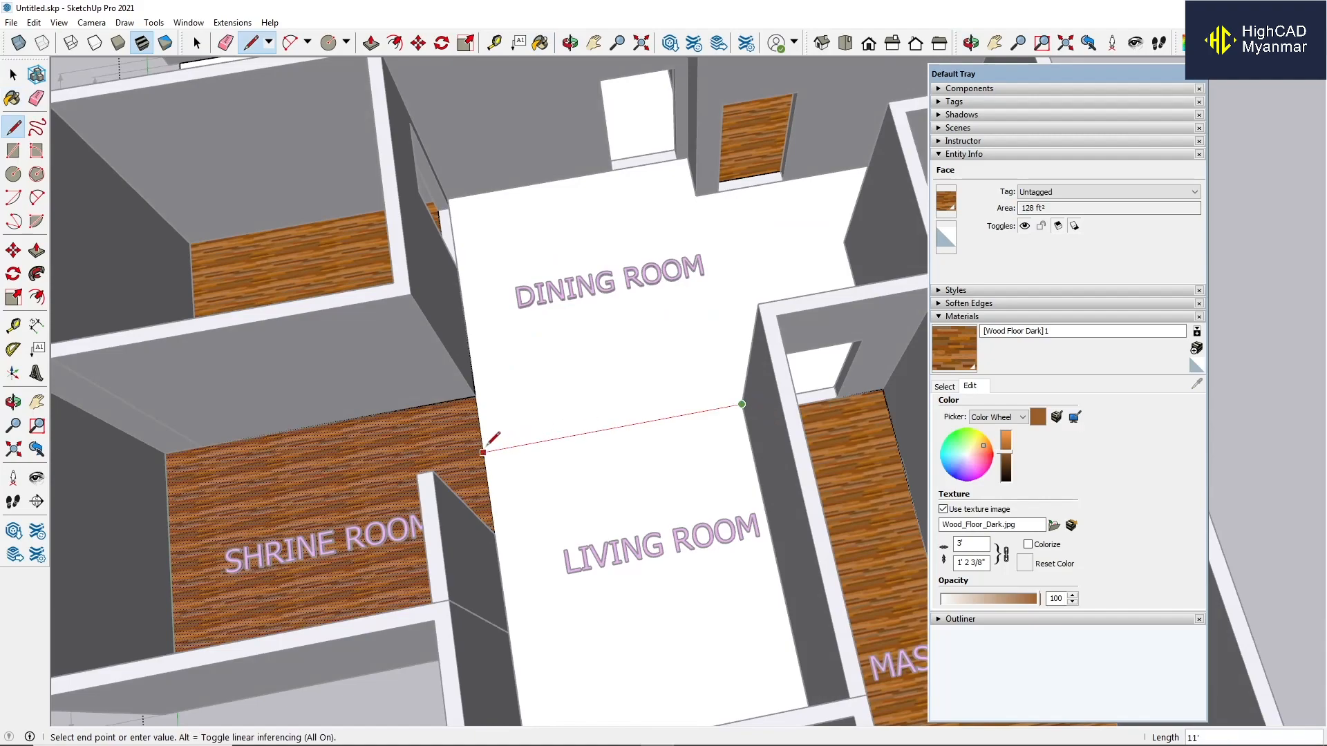
left_click(488, 439)
scroll(489, 439, "down", 3)
mouse_move(569, 394)
middle_mouse_down()
mouse_move(512, 356)
mouse_move(978, 422)
mouse_move(589, 321)
mouse_move(577, 331)
middle_mouse_up()
scroll(553, 423, "up", 4)
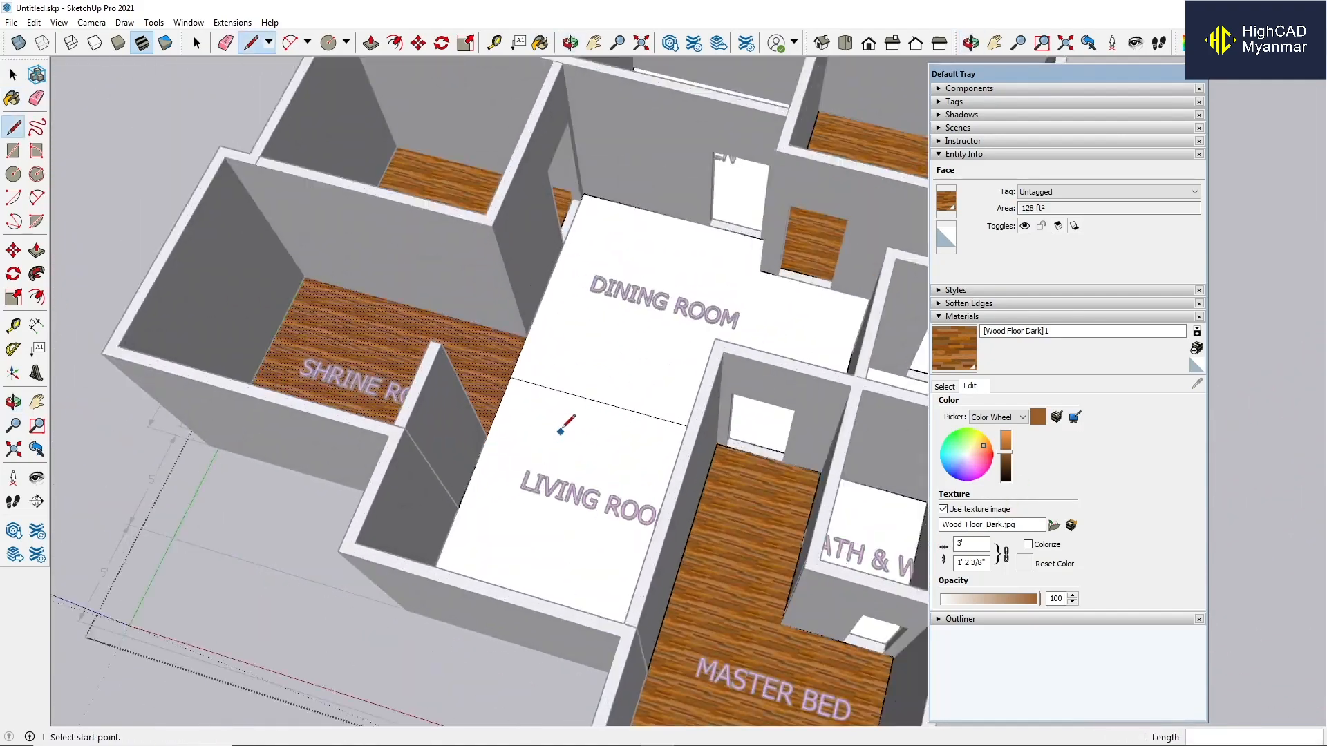
Paint the LIVING ROOM floor with the resized Wood Floor Dark material and the DINING ROOM floor with a beige checkered tile.
key("space")
left_click(954, 348)
left_click(533, 478)
scroll(533, 479, "down", 2)
middle_click_drag(542, 475, 512, 468)
scroll(640, 520, "up", 2)
left_click(515, 472)
Paint both BATH & WC floors with the Tile Hexagon White material.
scroll(513, 472, "down", 3)
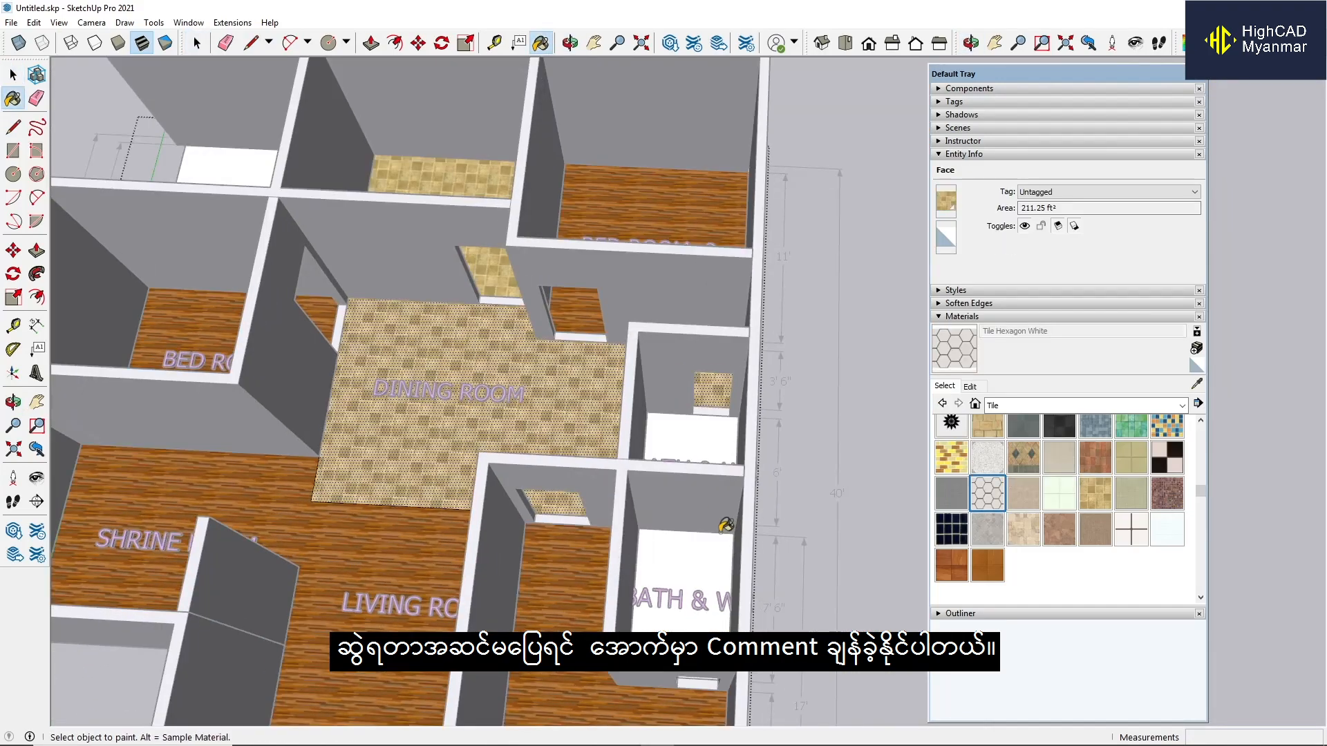
left_click(704, 548)
scroll(670, 423, "up", 2)
left_click(674, 419)
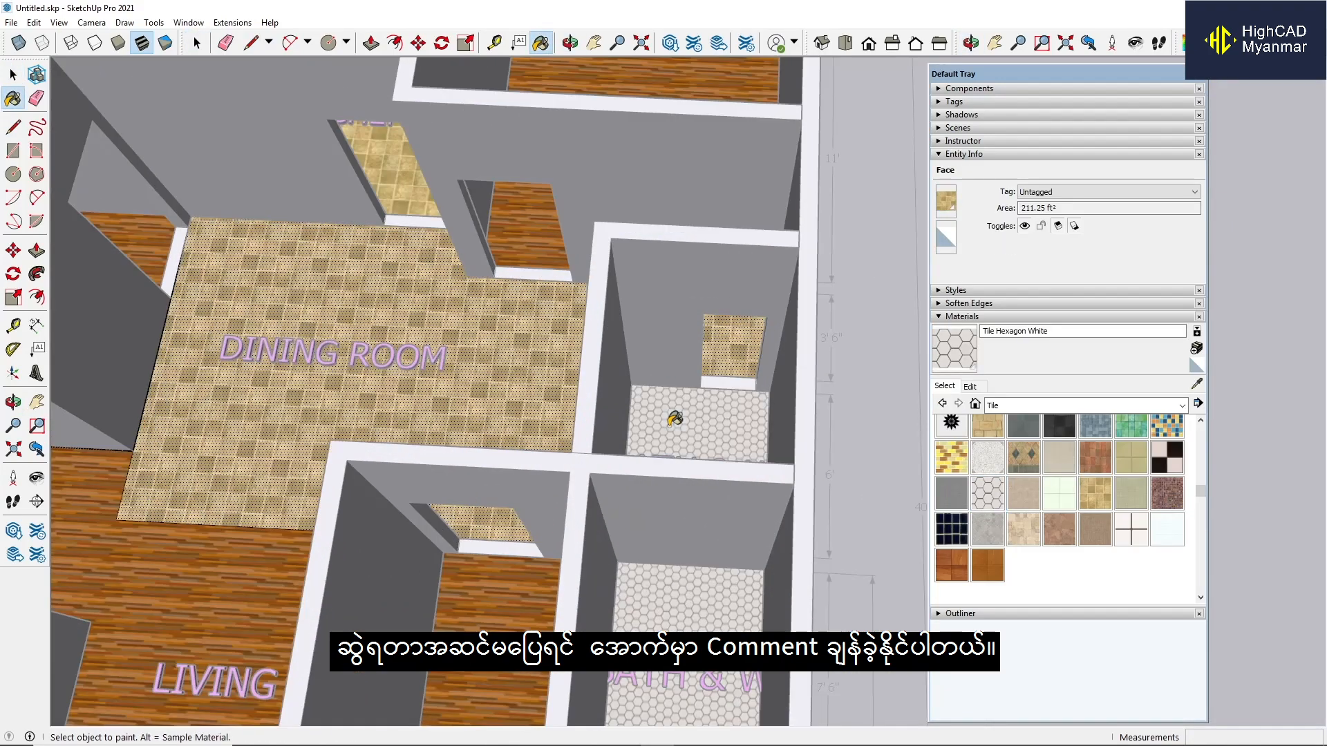